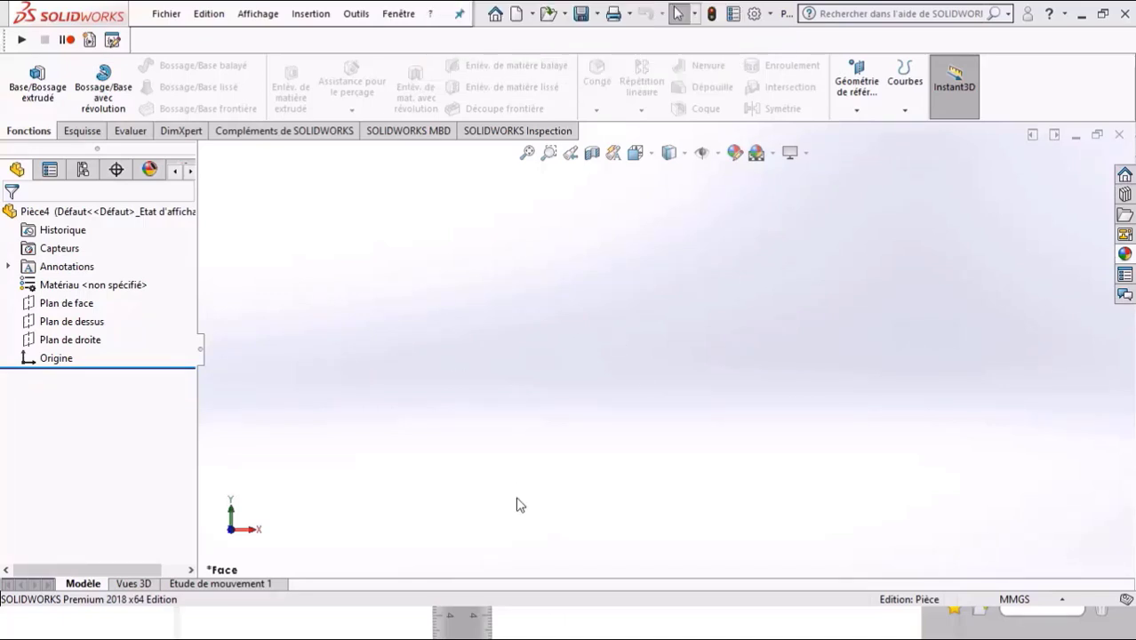
- Bring the OpenBoard window with the vise drawing to the front
{"action": "key", "text": "alt+Tab"}
{"action": "key", "text": "alt+Tab"}
{"action": "key", "text": "alt+Tab"}
{"action": "key", "text": "alt+Tab"}
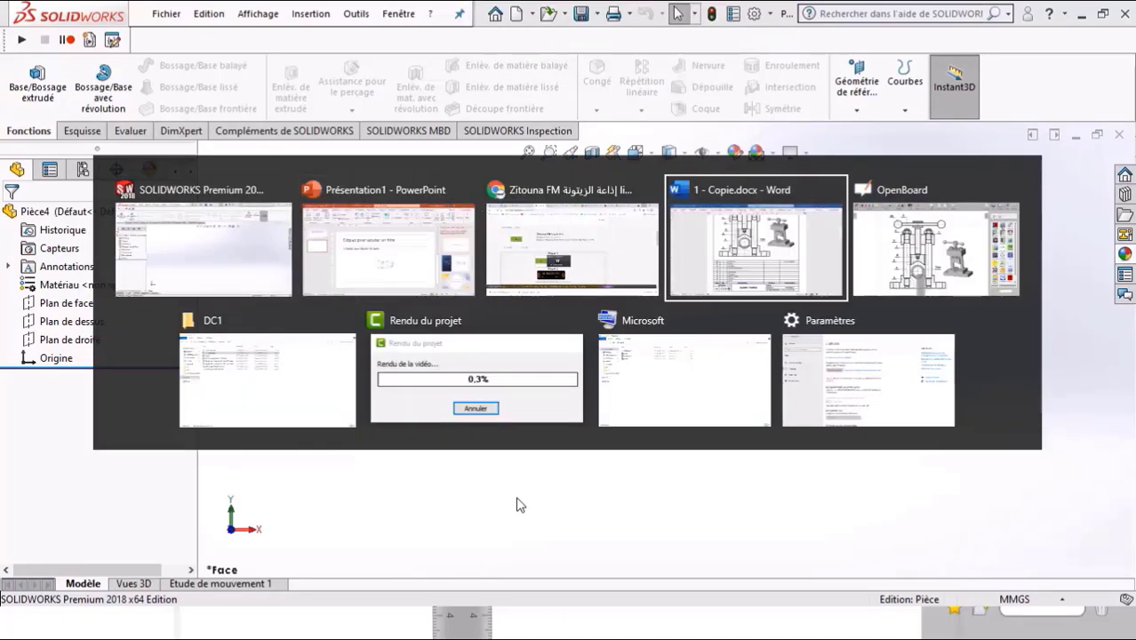
{"action": "key", "text": "alt+Tab"}
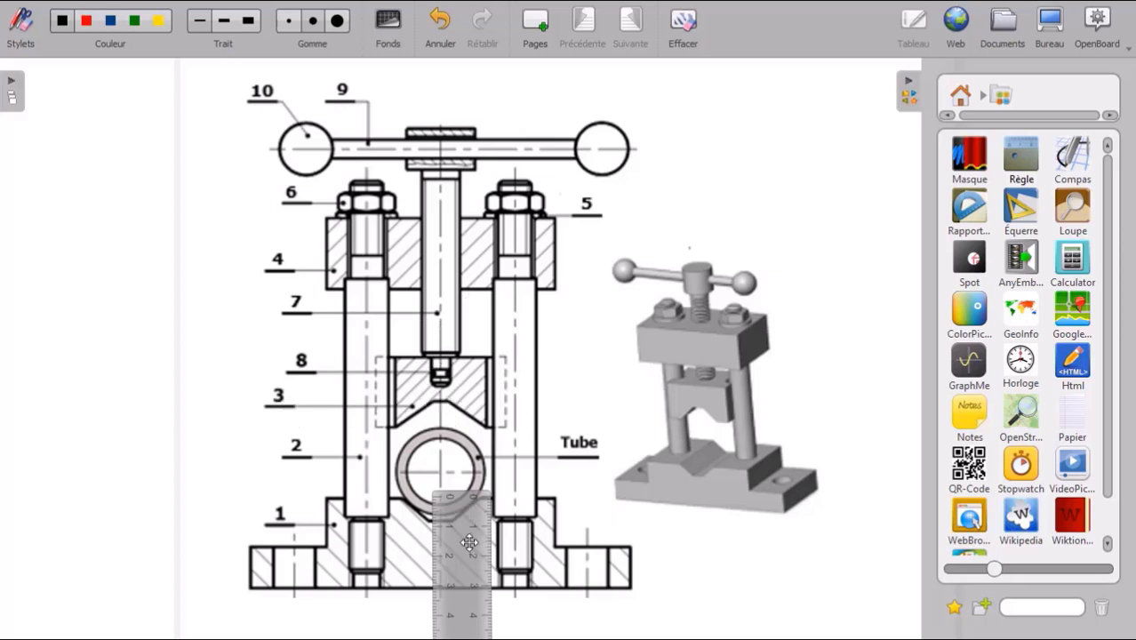
- Lay the Règle ruler horizontally across the middle of the vise drawing, undoing an accidental drawing move
{"action": "left_click_drag", "start_coordinate": [470, 542], "coordinate": [451, 333]}
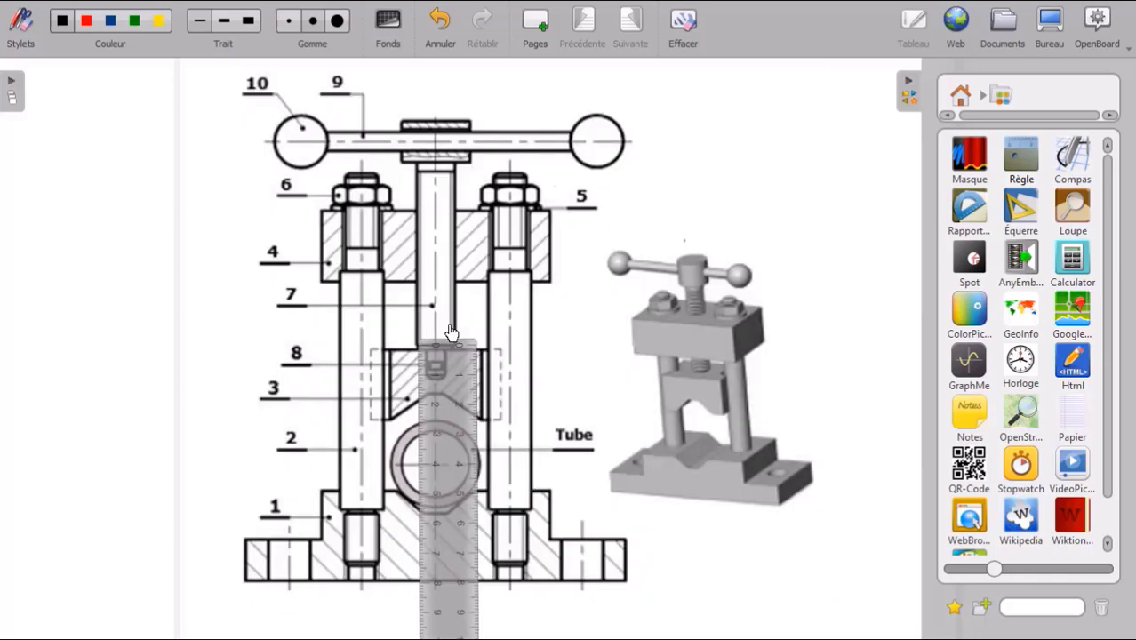
{"action": "left_click", "coordinate": [441, 21]}
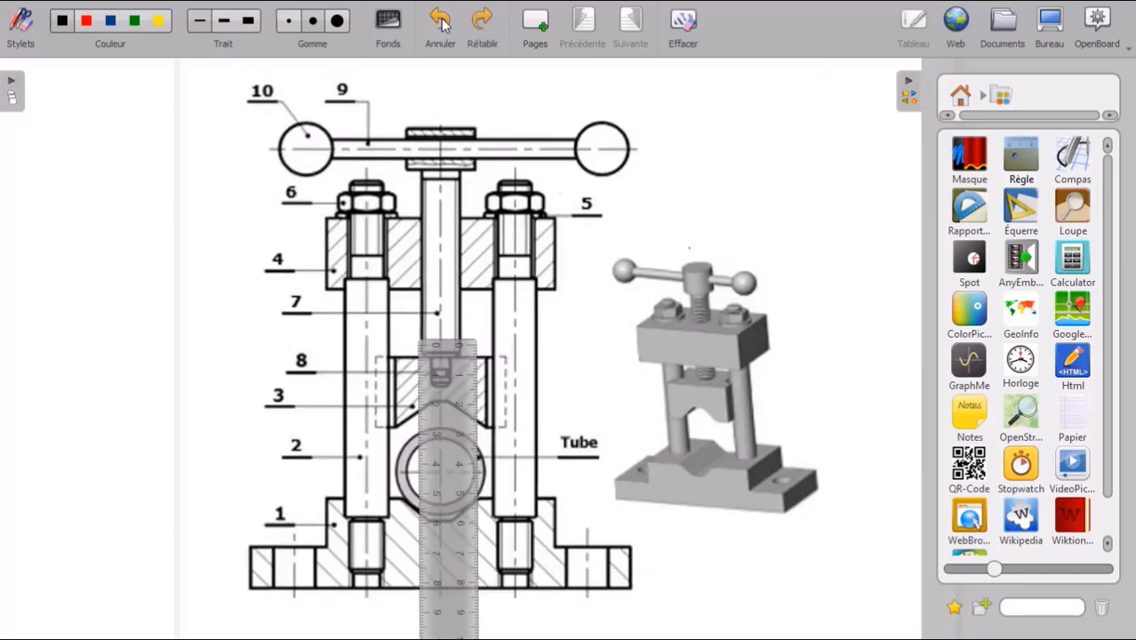
{"action": "mouse_move", "coordinate": [449, 418]}
{"action": "left_click_drag", "start_coordinate": [453, 407], "coordinate": [319, 254]}
{"action": "mouse_move", "coordinate": [314, 400]}
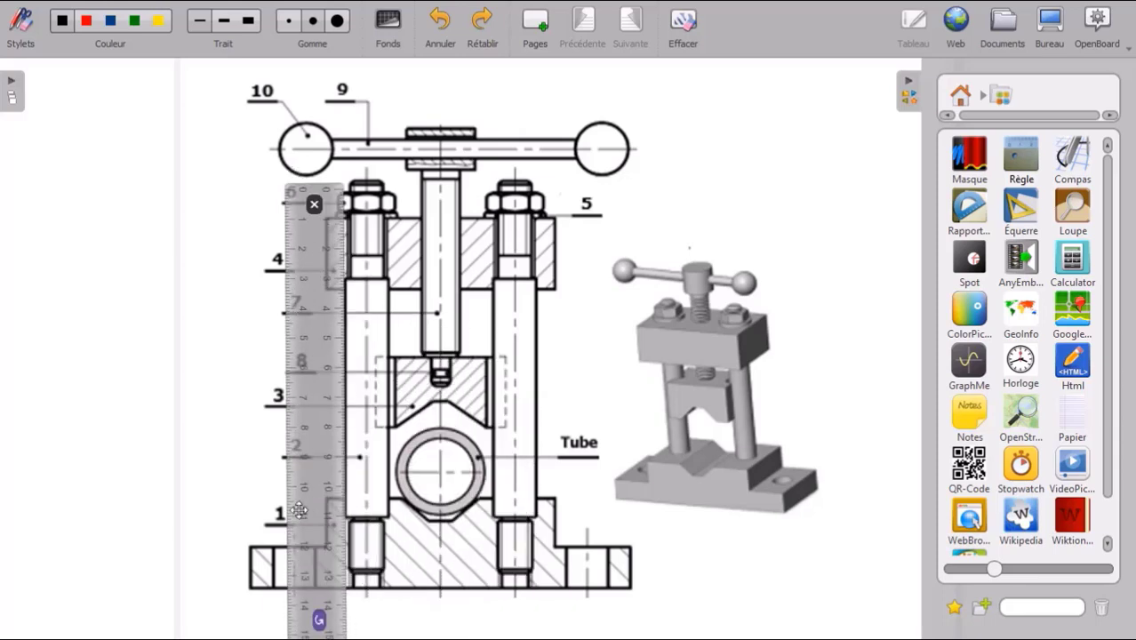
{"action": "left_click_drag", "start_coordinate": [311, 613], "coordinate": [770, 212]}
{"action": "left_click_drag", "start_coordinate": [465, 217], "coordinate": [496, 386]}
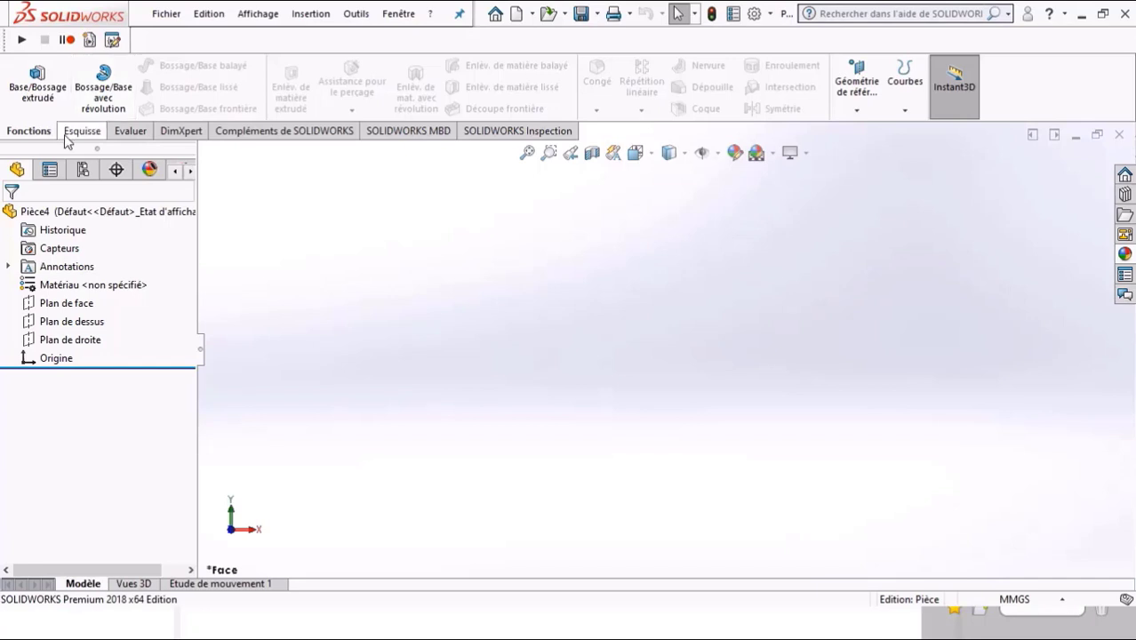
- Start a new sketch on the Plan de face (front plane)
{"action": "left_click", "coordinate": [82, 131]}
{"action": "left_click", "coordinate": [38, 71]}
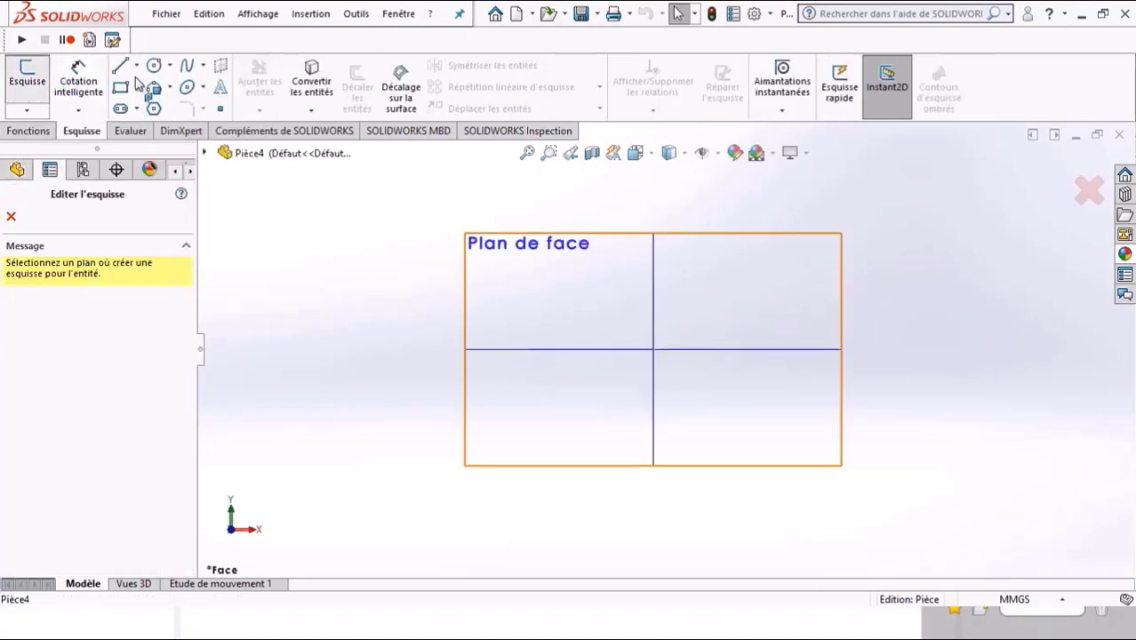
{"action": "left_click", "coordinate": [528, 242]}
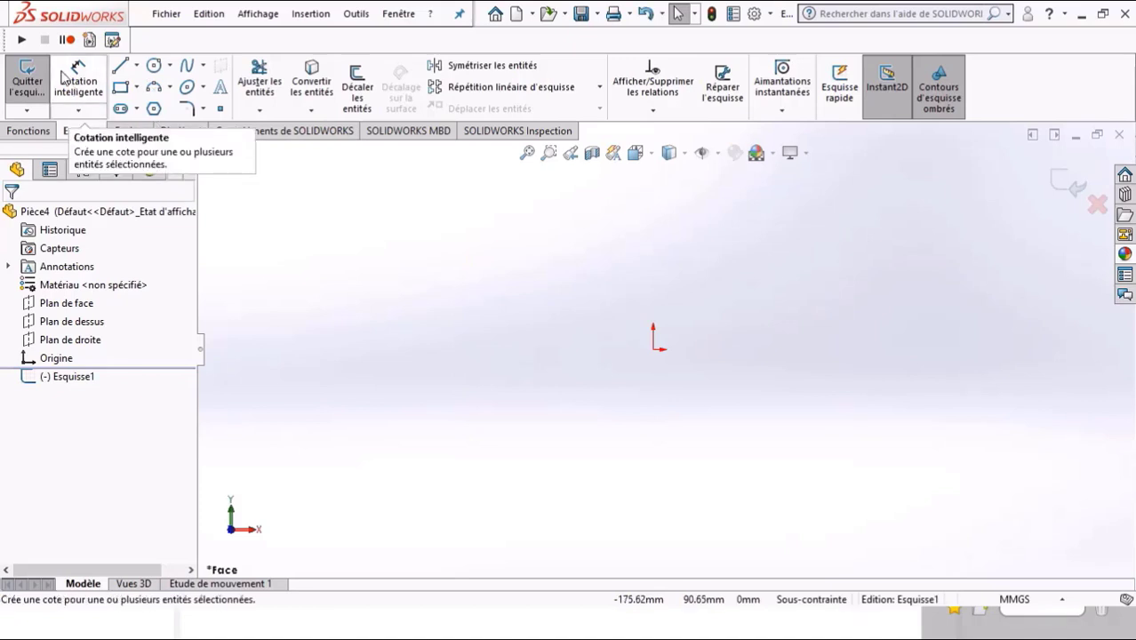
{"action": "left_click", "coordinate": [655, 350]}
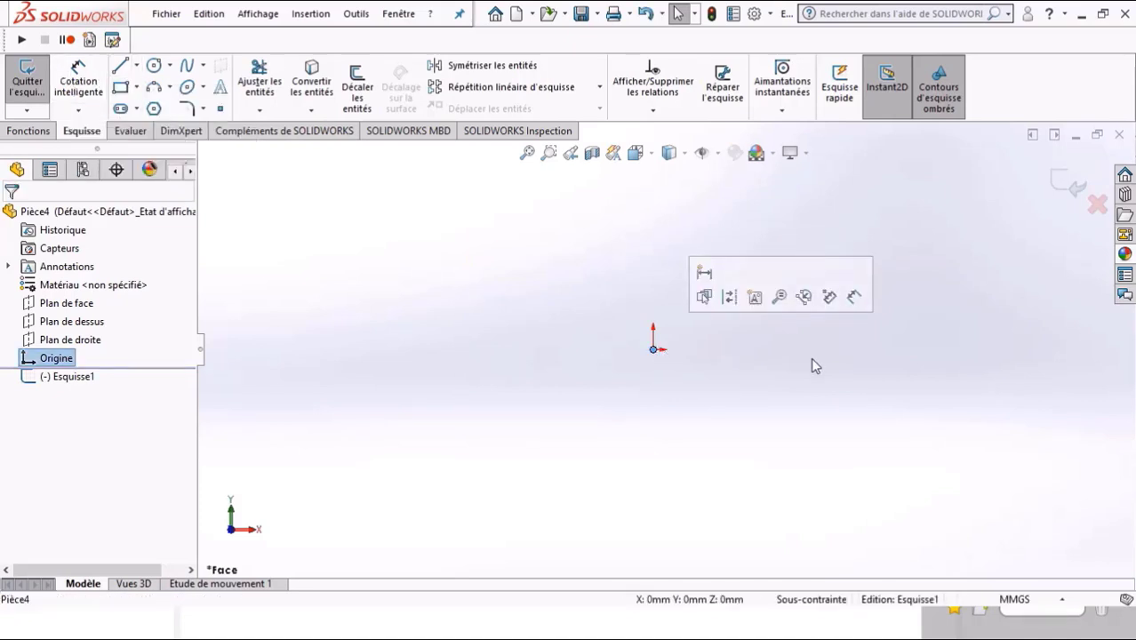
- Draw trial lines from the origin, then undo them all, leaving the sketch empty
{"action": "left_click", "coordinate": [119, 66]}
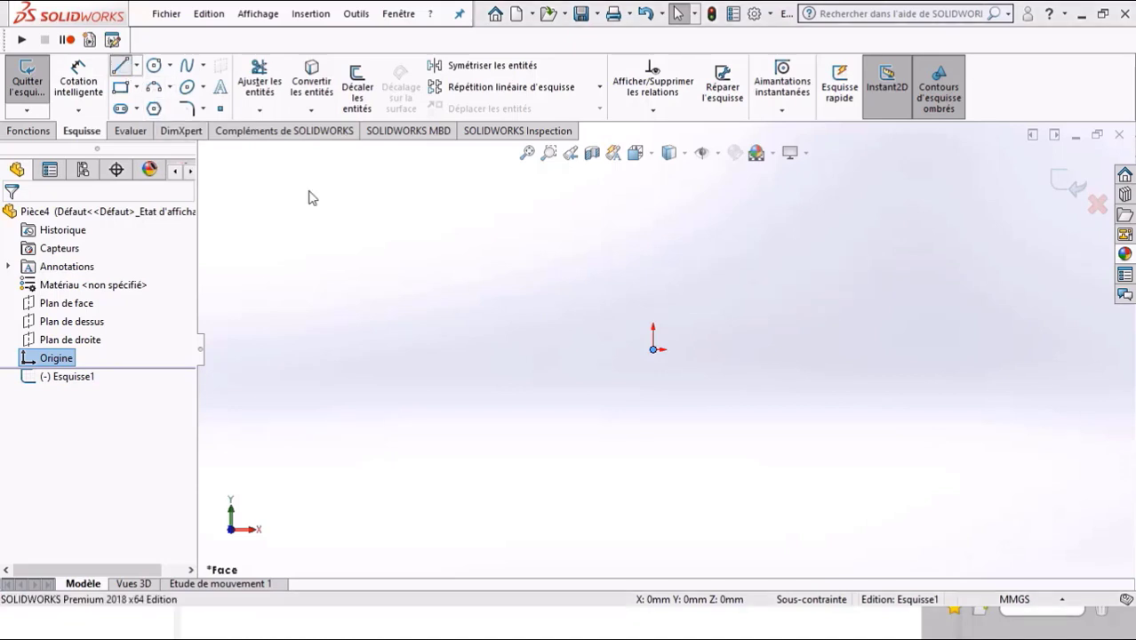
{"action": "left_click", "coordinate": [608, 338]}
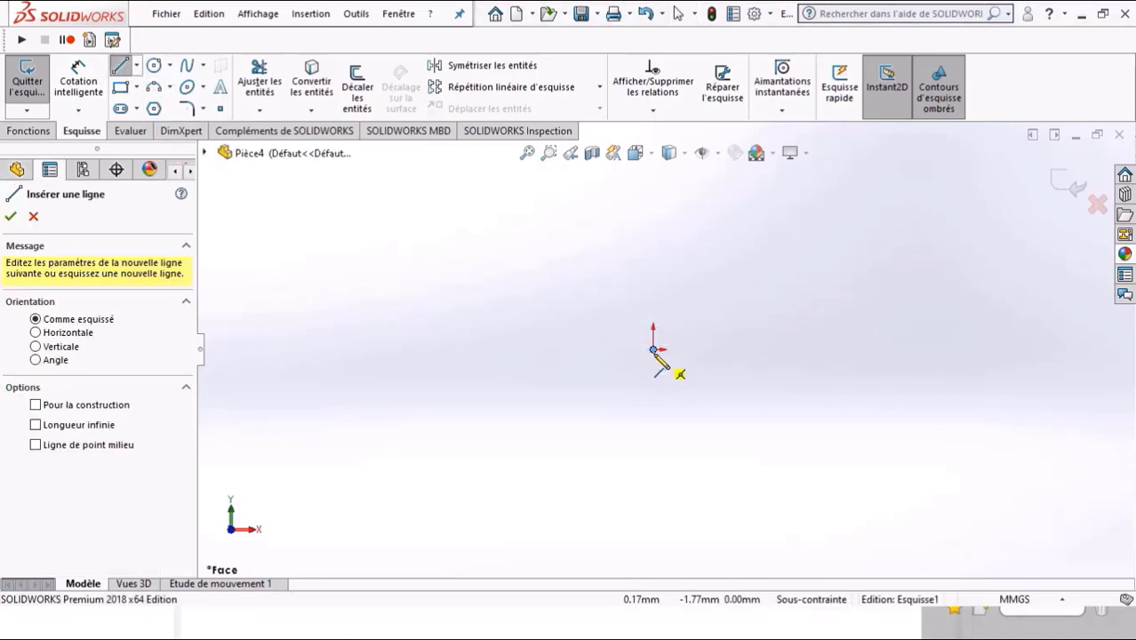
{"action": "left_click", "coordinate": [654, 349]}
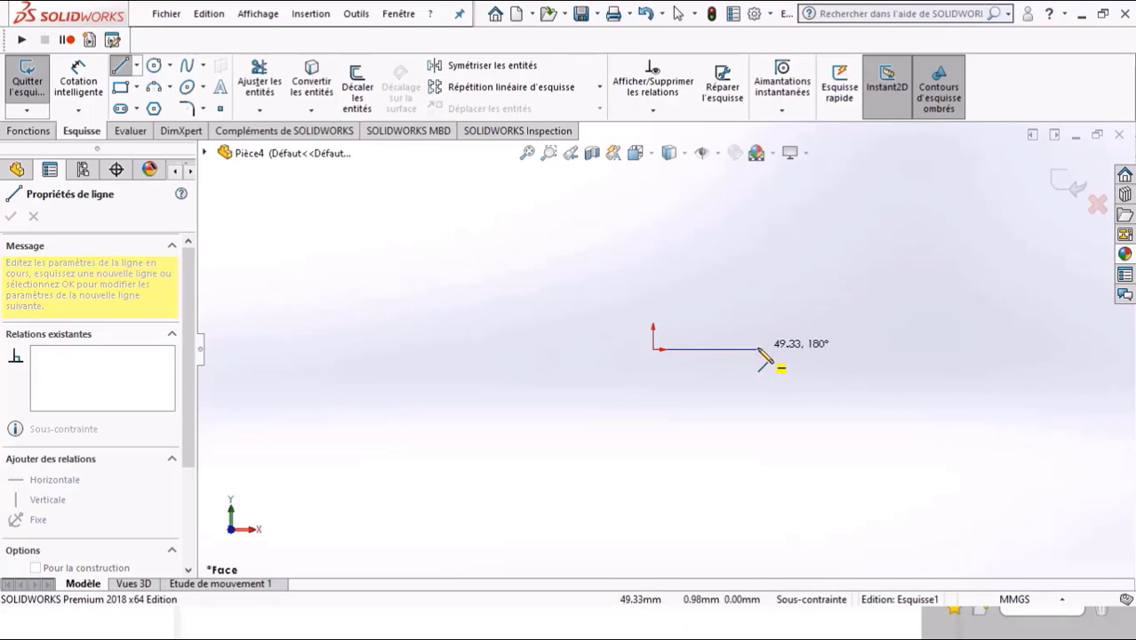
{"action": "left_click", "coordinate": [756, 349]}
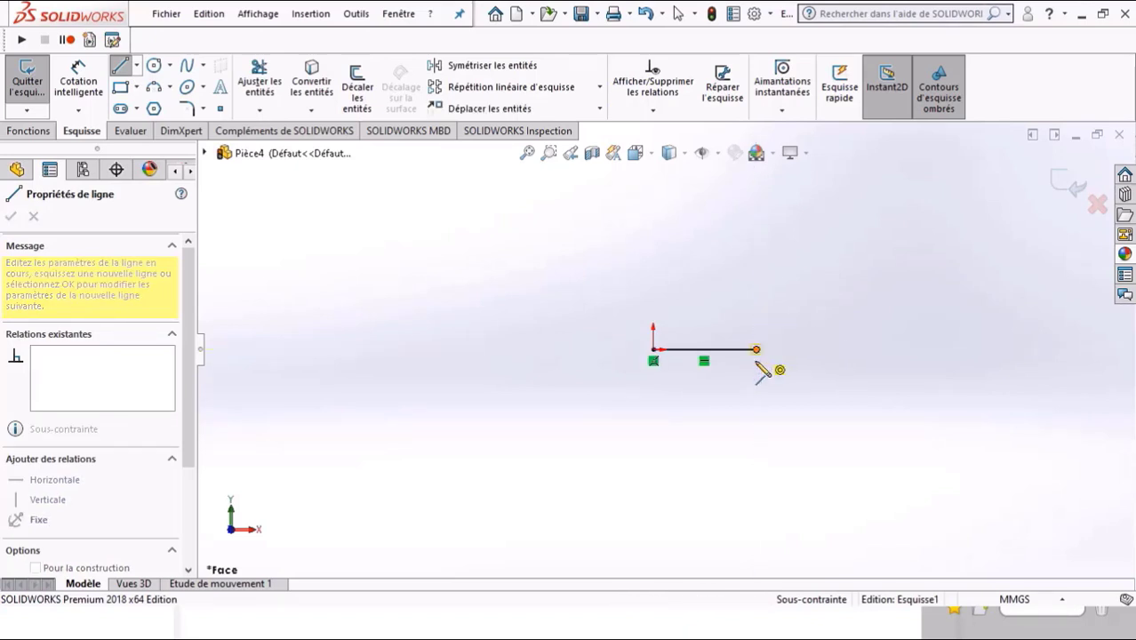
{"action": "key", "text": "a"}
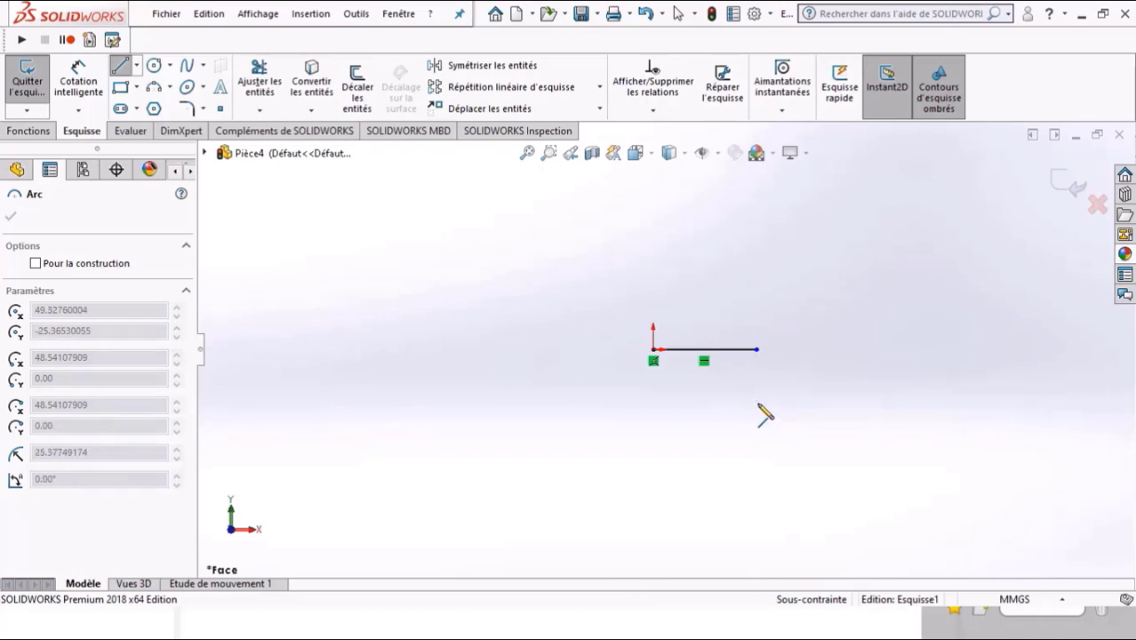
{"action": "key", "text": "a"}
{"action": "left_click", "coordinate": [738, 405]}
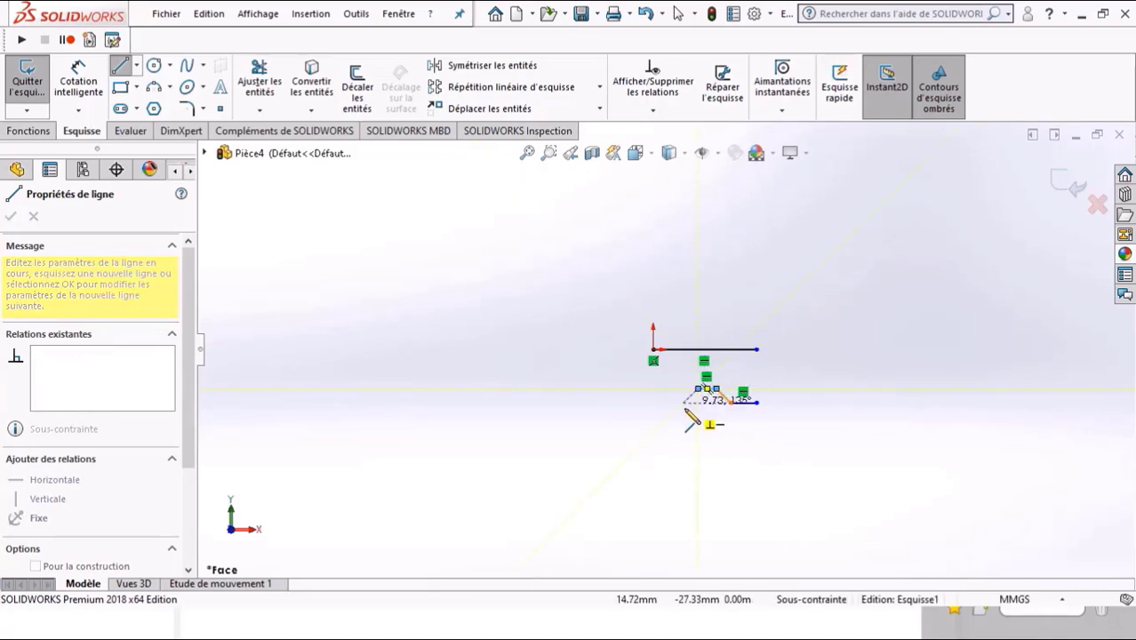
{"action": "scroll", "coordinate": [692, 418], "scroll_direction": "down", "scroll_amount": 1}
{"action": "scroll", "coordinate": [692, 417], "scroll_direction": "down", "scroll_amount": 1}
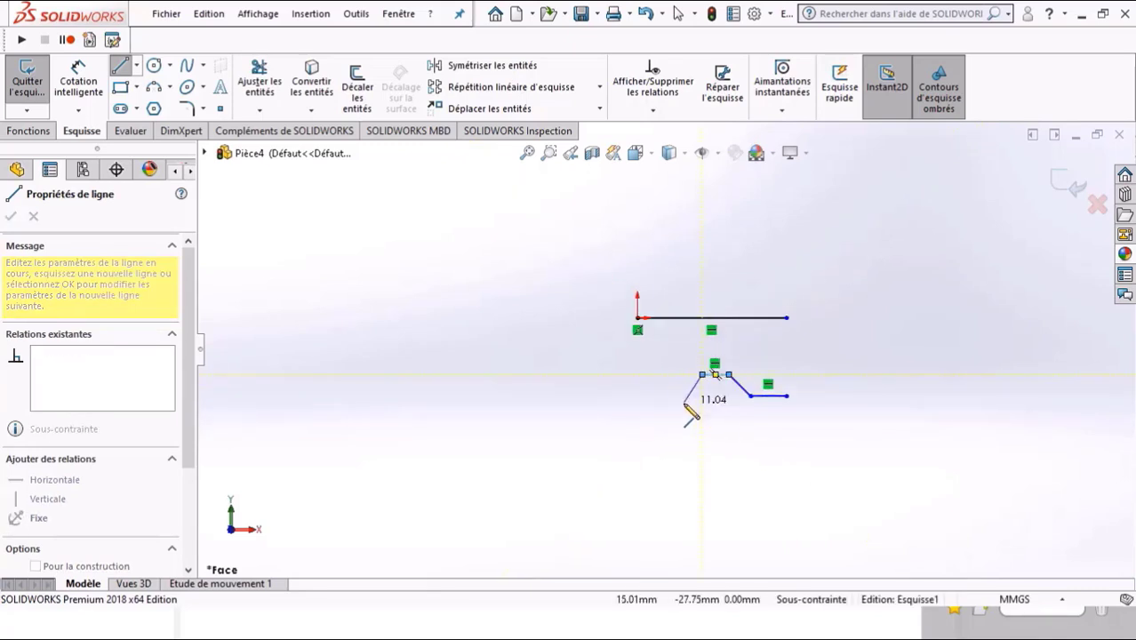
{"action": "scroll", "coordinate": [691, 416], "scroll_direction": "down", "scroll_amount": 2}
{"action": "scroll", "coordinate": [692, 416], "scroll_direction": "up", "scroll_amount": 1}
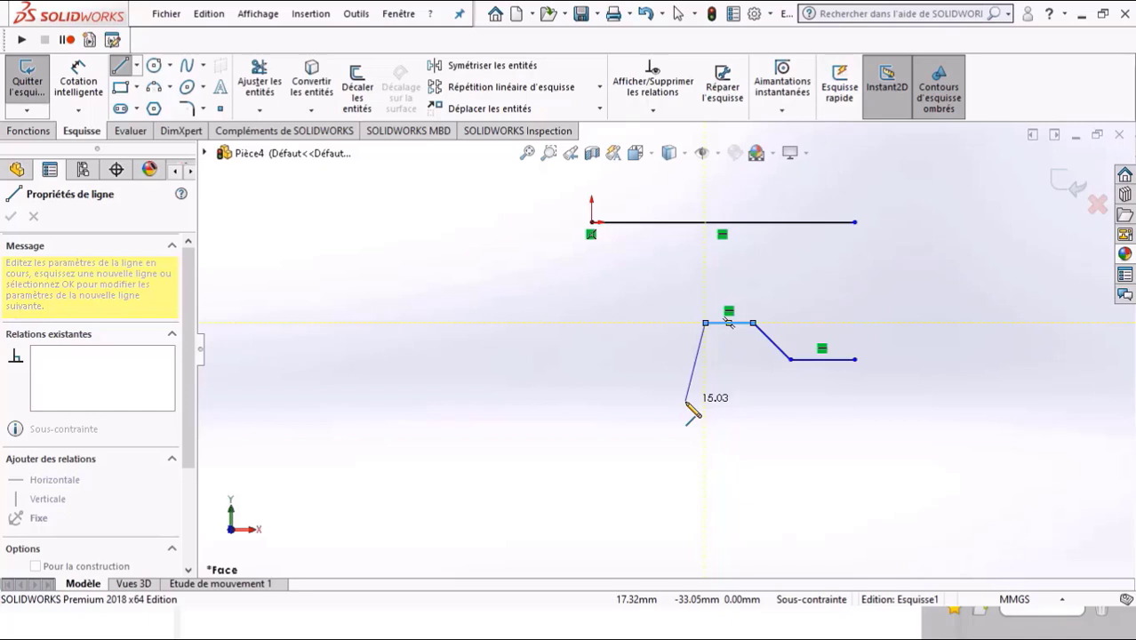
{"action": "key", "text": "ctrl+z"}
{"action": "key", "text": "ctrl+z"}
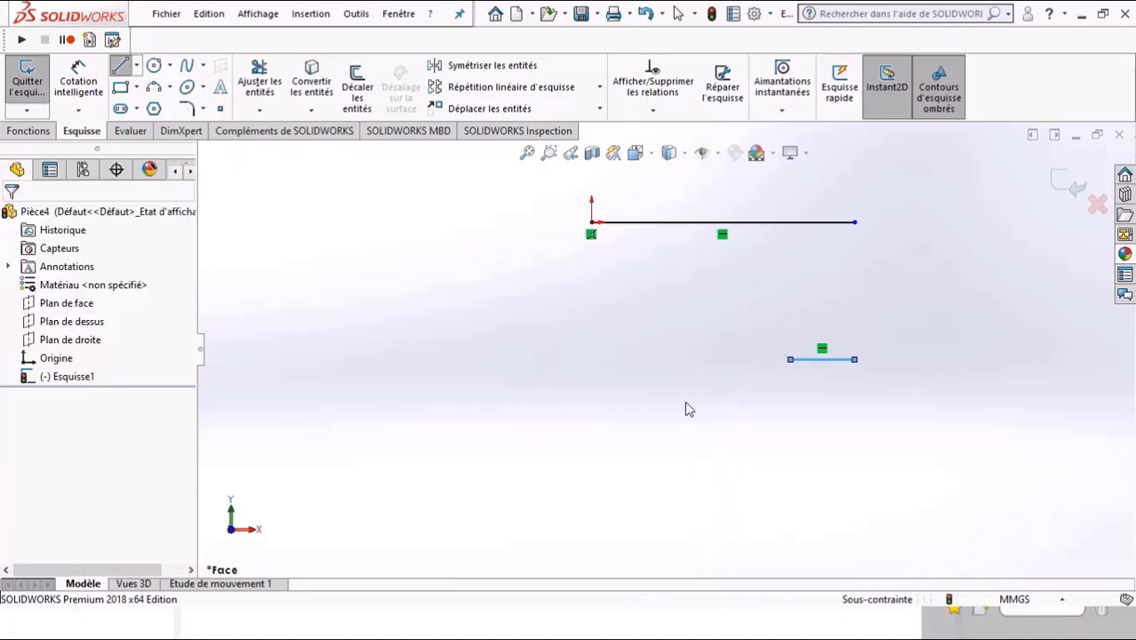
{"action": "key", "text": "ctrl+z"}
{"action": "key", "text": "Escape"}
{"action": "key", "text": "ctrl+z"}
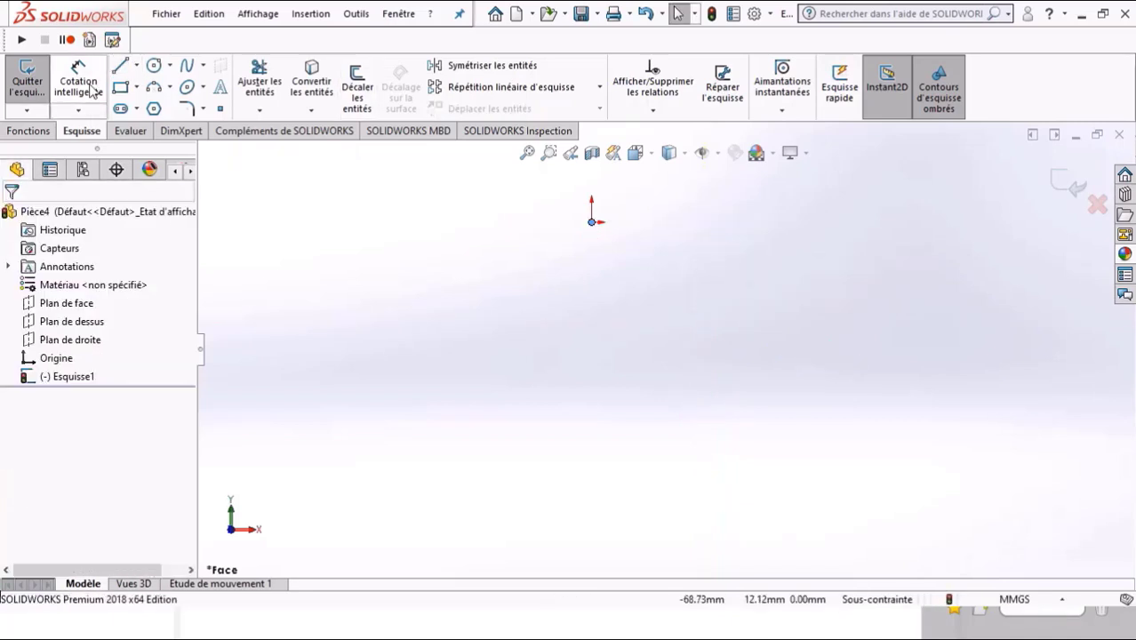
- Draw lines from the origin: top edge, right side, bottom with trapezoidal notch, back to origin
{"action": "left_click", "coordinate": [125, 65]}
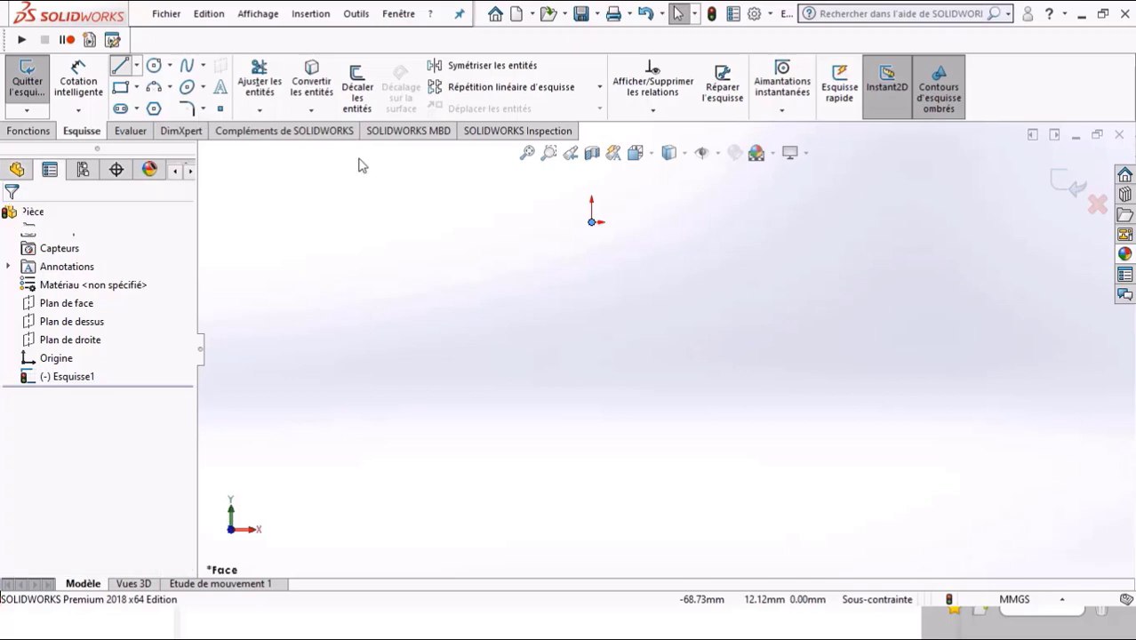
{"action": "left_click", "coordinate": [592, 223]}
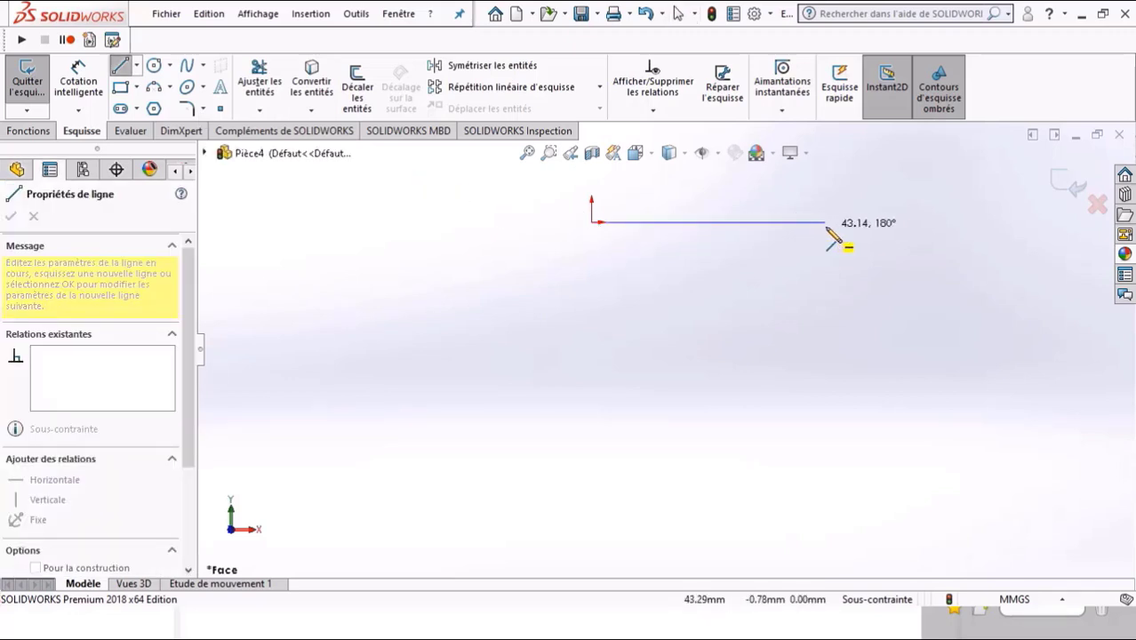
{"action": "left_click", "coordinate": [830, 222]}
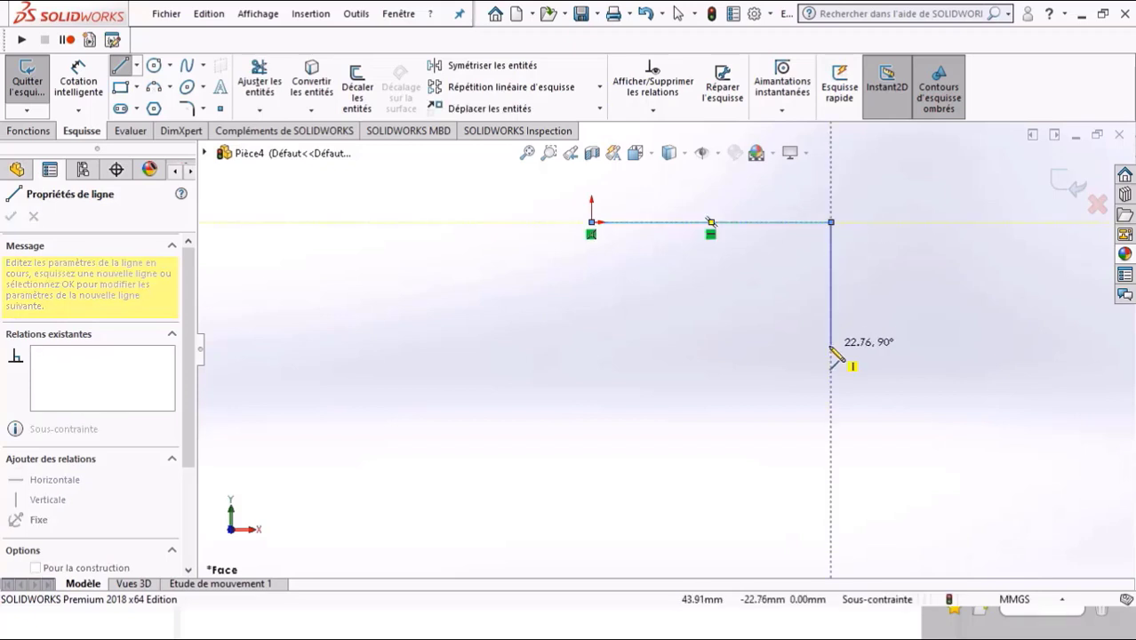
{"action": "left_click", "coordinate": [830, 344]}
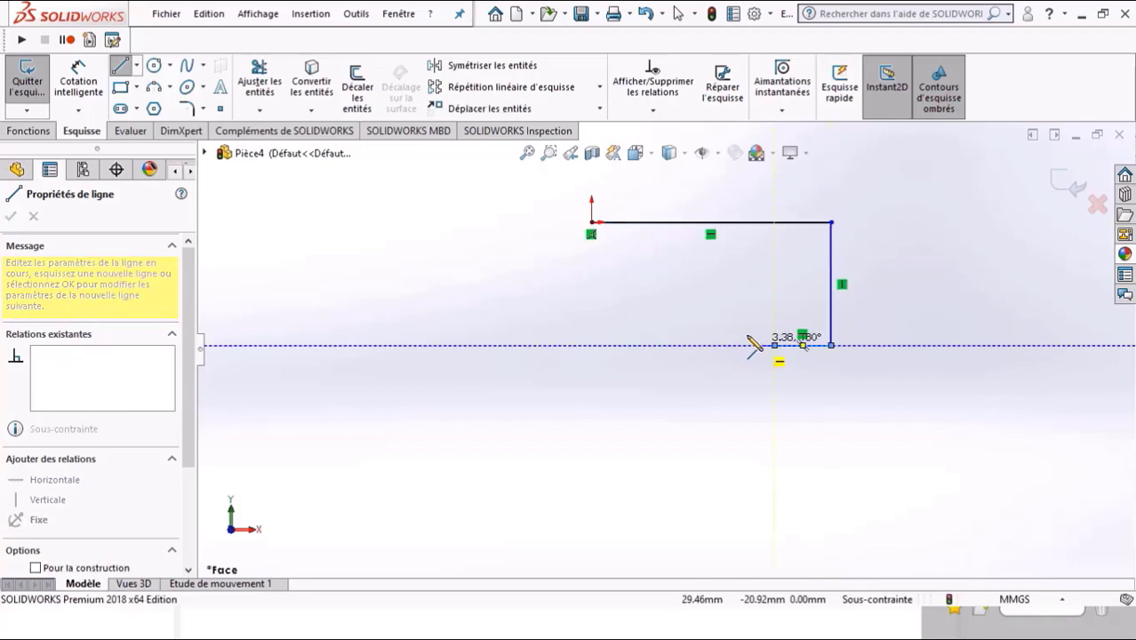
{"action": "left_click", "coordinate": [774, 345]}
{"action": "left_click", "coordinate": [703, 311]}
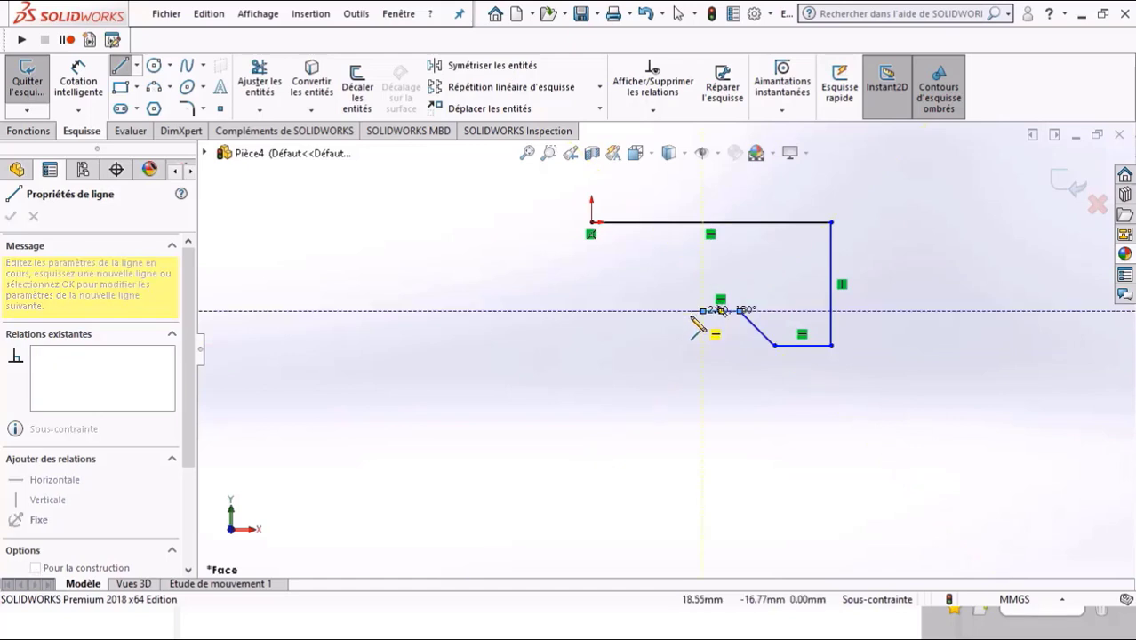
{"action": "left_click", "coordinate": [668, 345]}
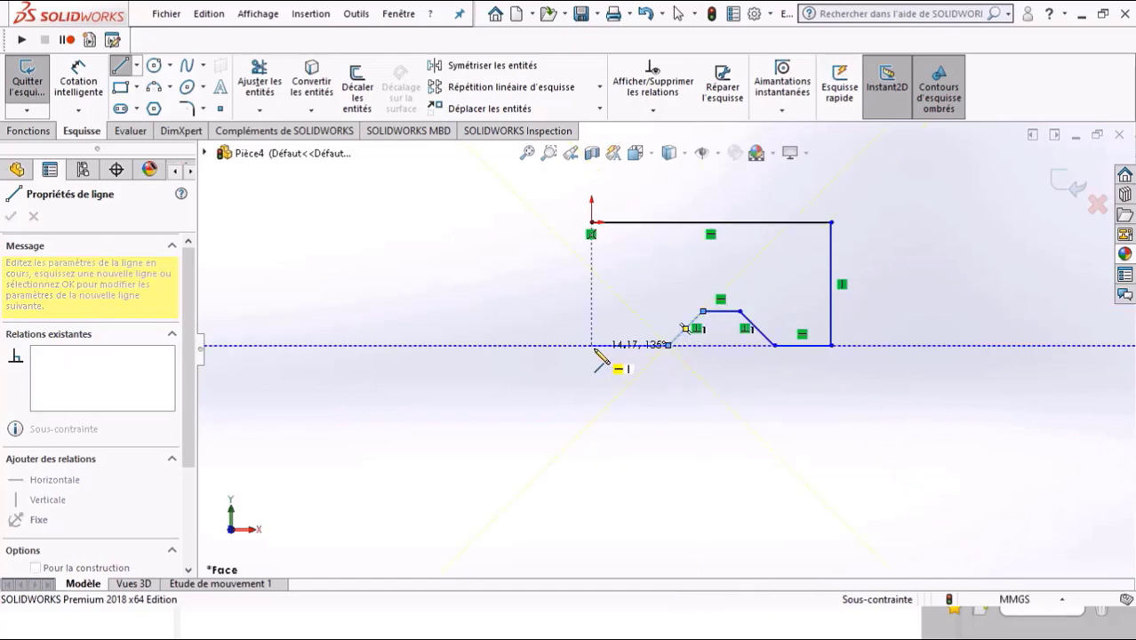
{"action": "left_click", "coordinate": [591, 345]}
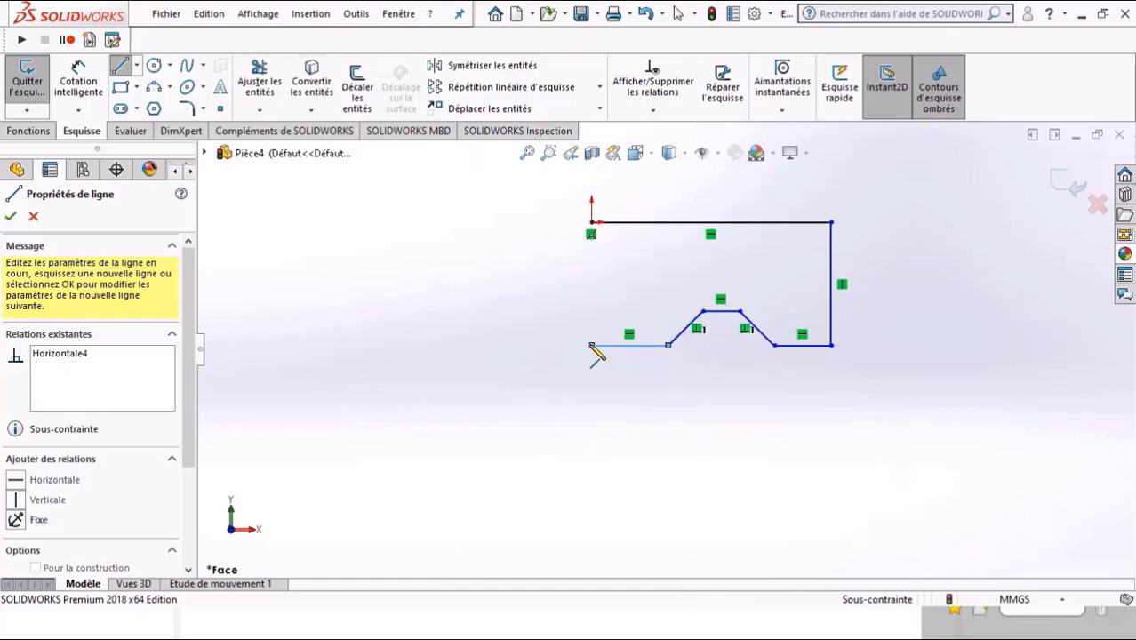
{"action": "left_click", "coordinate": [591, 222]}
{"action": "key", "text": "Escape"}
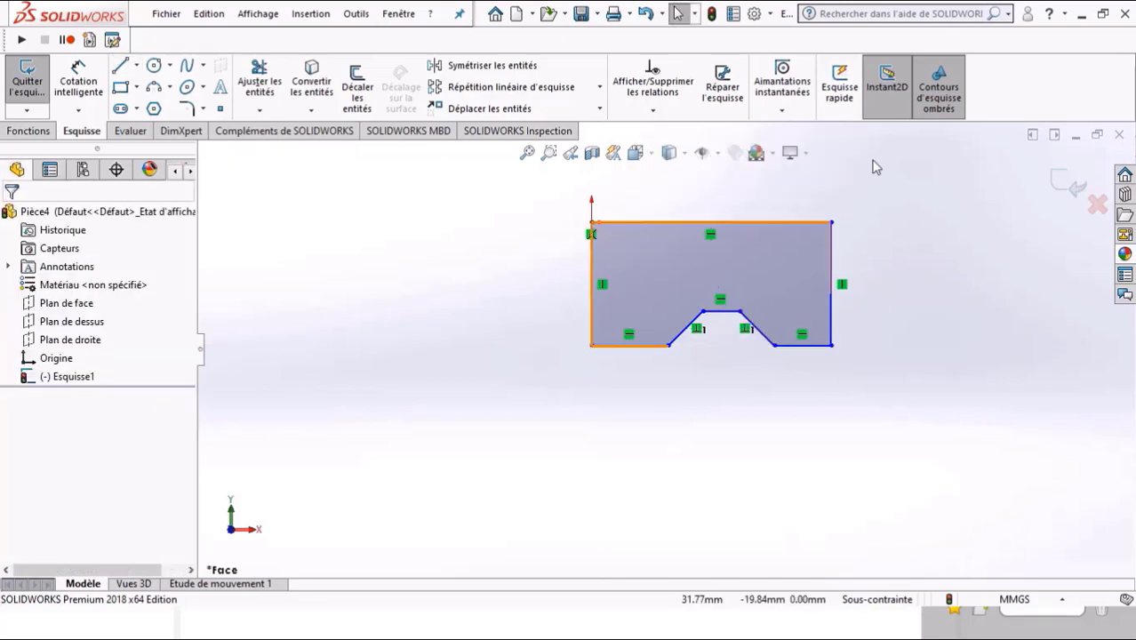
{"action": "left_click", "coordinate": [80, 73]}
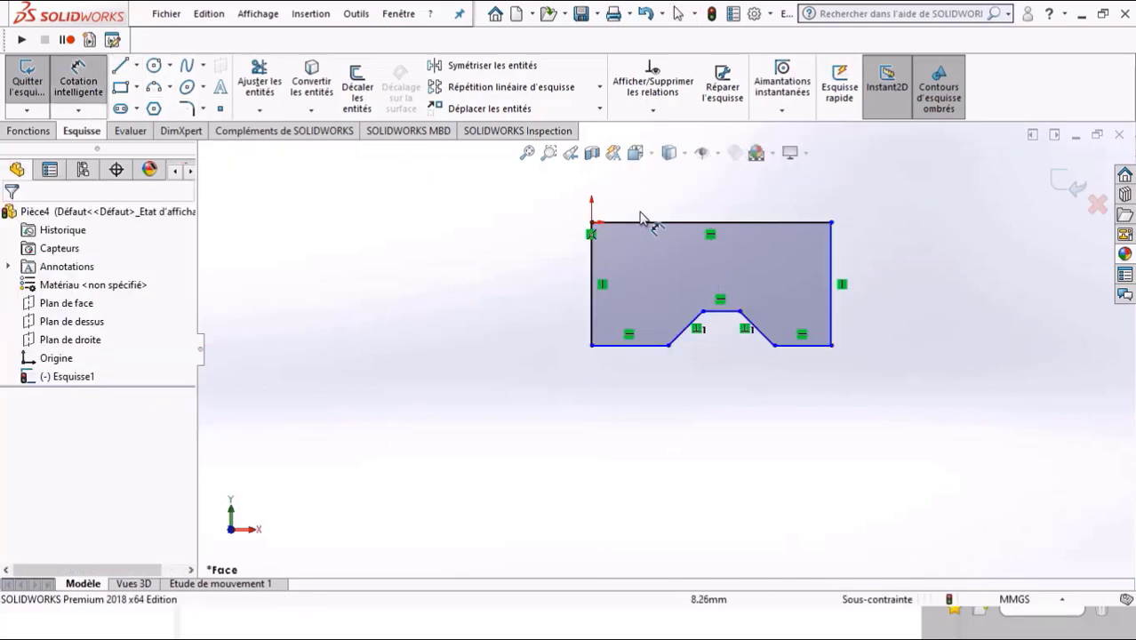
- Dimension the outline's top edge at 44 mm
{"action": "left_click", "coordinate": [706, 223]}
{"action": "left_click", "coordinate": [709, 202]}
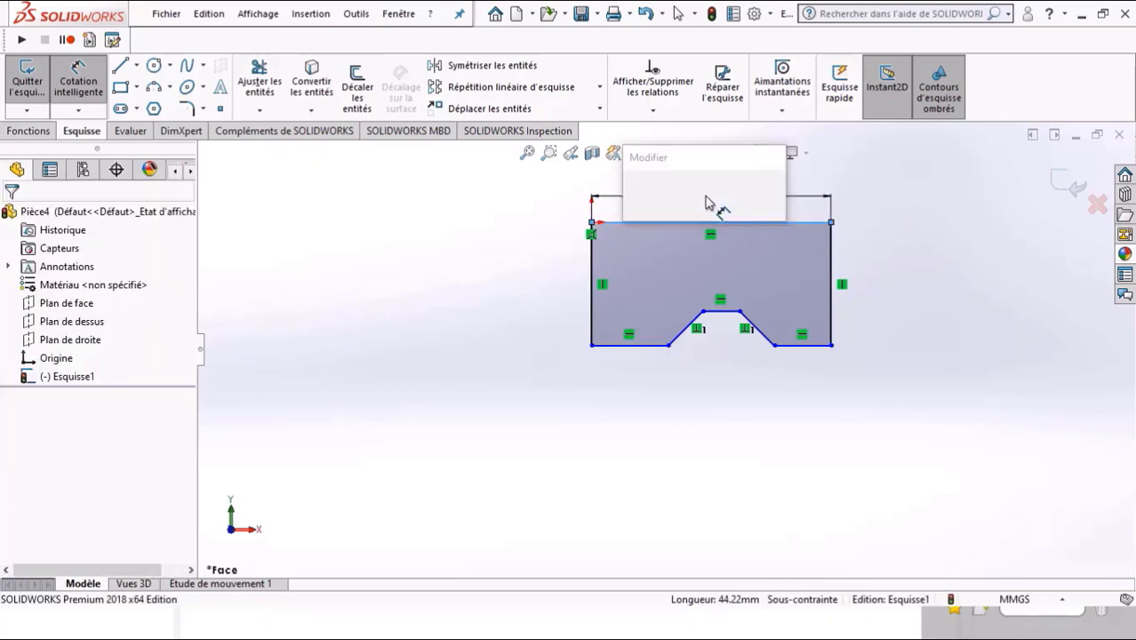
{"action": "type", "text": "44"}
{"action": "key", "text": "Return"}
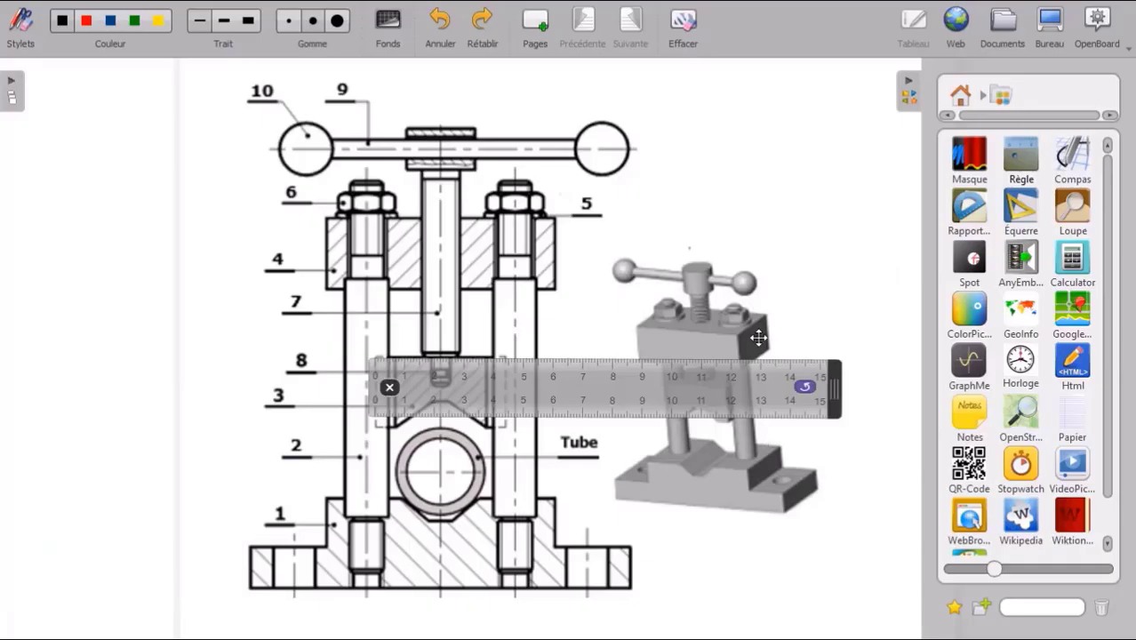
- Move the OpenBoard ruler rightward across the notched jaw piece
{"action": "mouse_move", "coordinate": [589, 388]}
{"action": "mouse_move", "coordinate": [604, 389]}
{"action": "left_mouse_down"}
{"action": "mouse_move", "coordinate": [649, 403]}
{"action": "mouse_move", "coordinate": [658, 433]}
{"action": "left_mouse_up"}
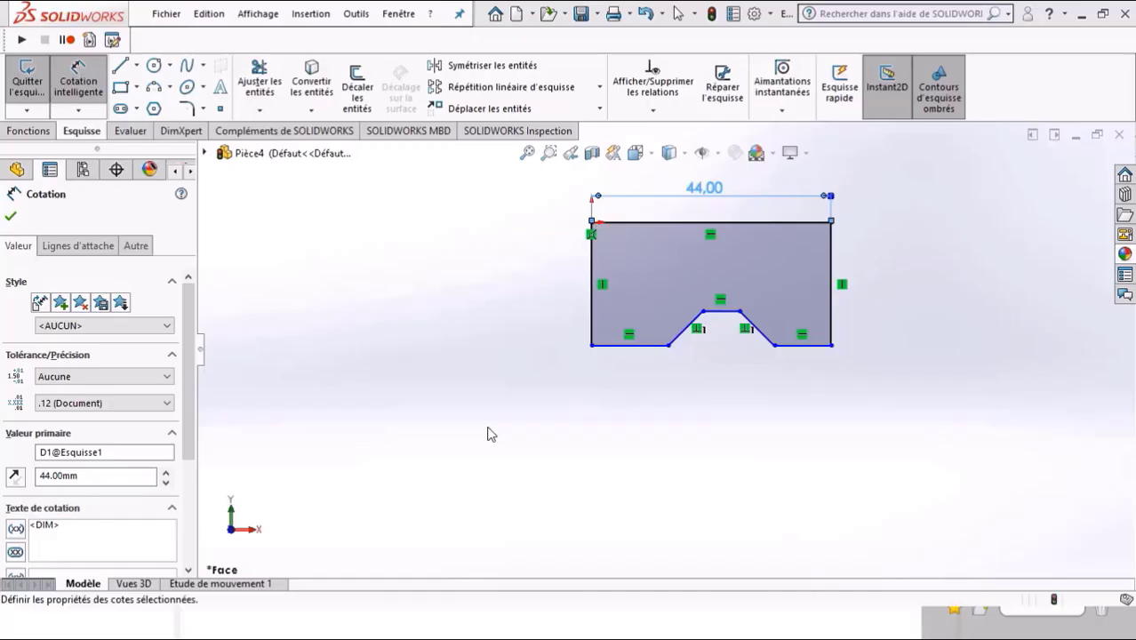
- Dimension the V-notch's flat top edge at 6 mm width
{"action": "left_click", "coordinate": [728, 313]}
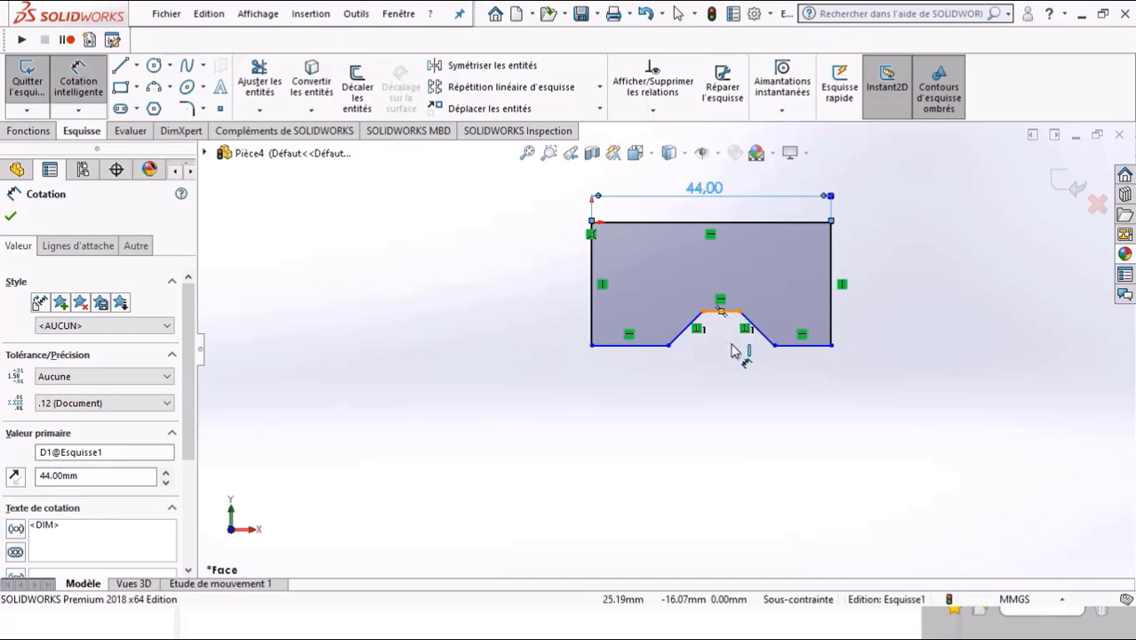
{"action": "left_click", "coordinate": [731, 378]}
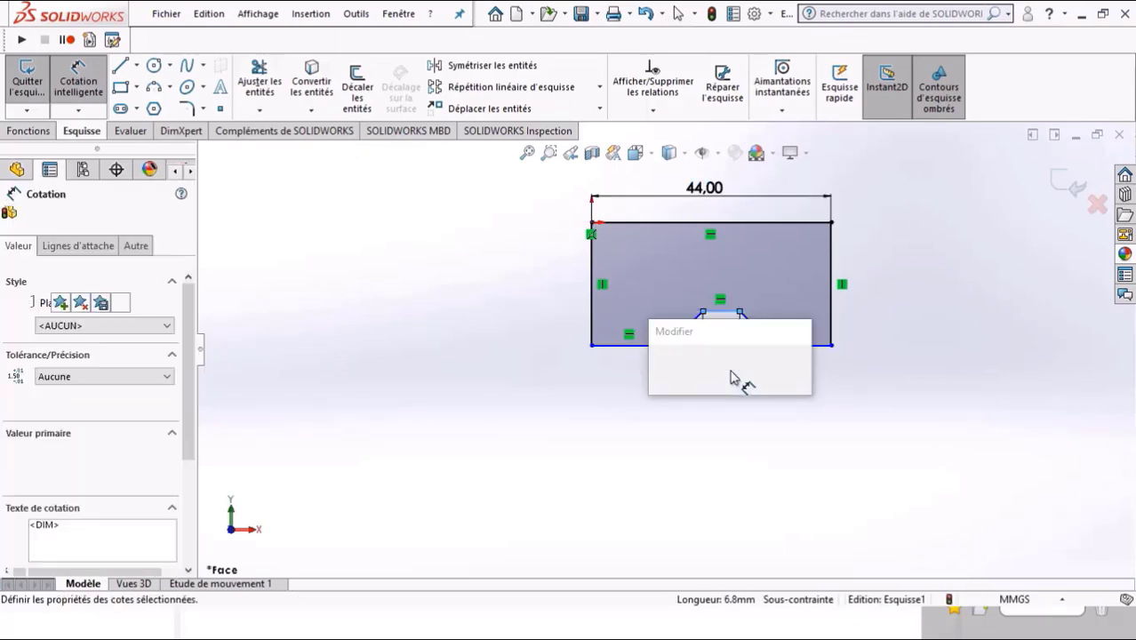
{"action": "type", "text": "6"}
{"action": "key", "text": "Return"}
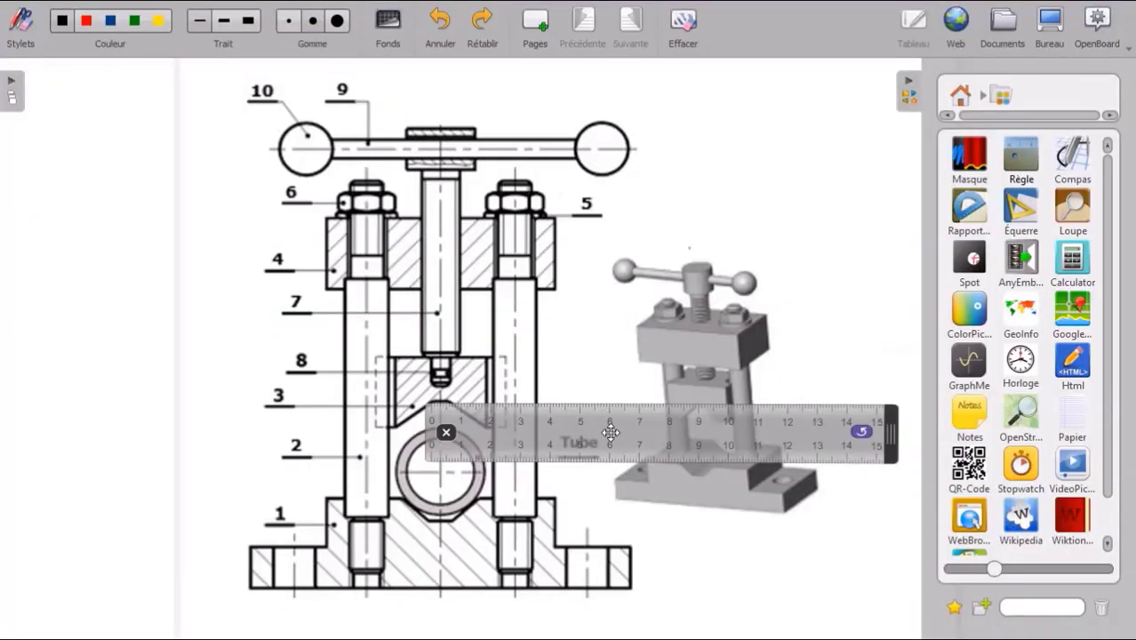
- Stand the ruler vertically over the jaw piece, then go back to SOLIDWORKS
{"action": "mouse_move", "coordinate": [855, 430]}
{"action": "left_mouse_down"}
{"action": "mouse_move", "coordinate": [438, 217]}
{"action": "mouse_move", "coordinate": [532, 258]}
{"action": "mouse_move", "coordinate": [512, 257]}
{"action": "left_mouse_up"}
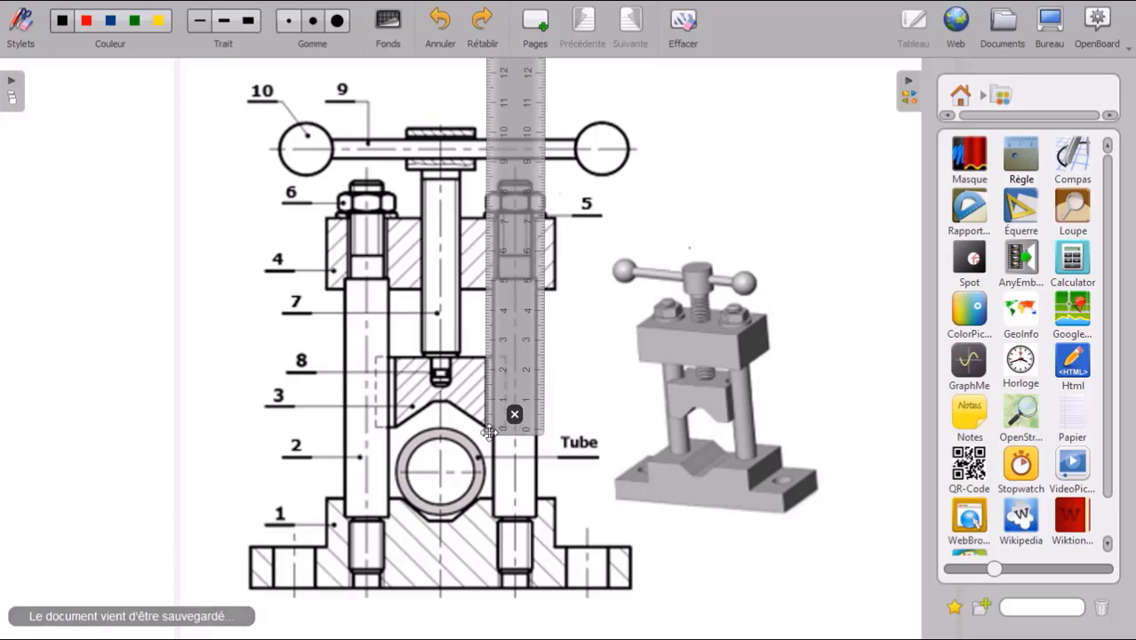
{"action": "key", "text": "alt+Tab"}
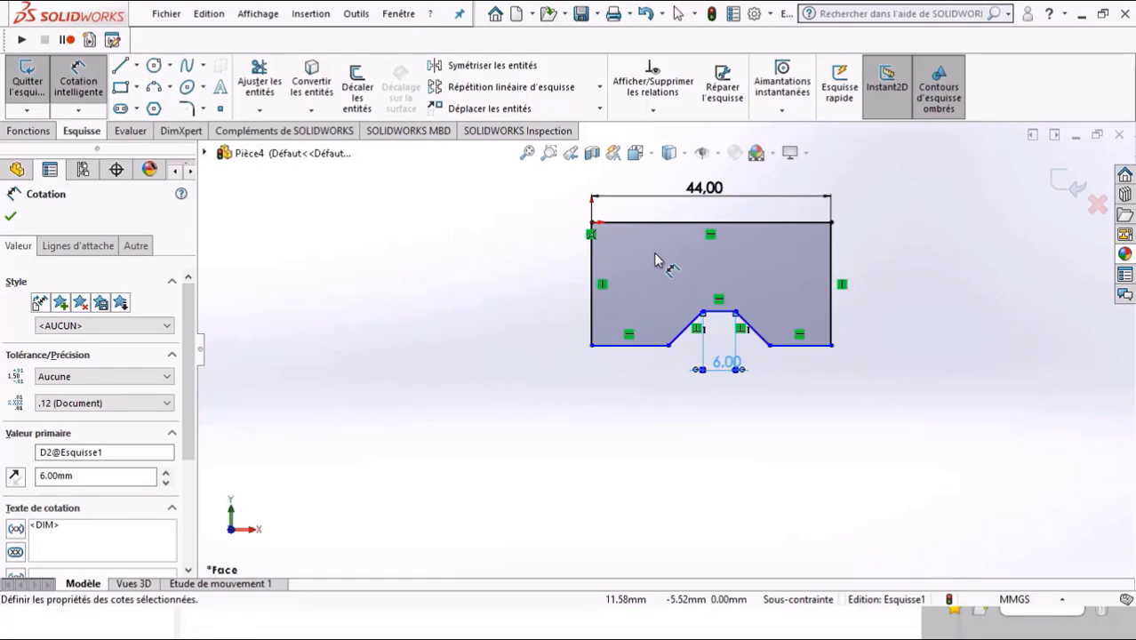
- Dimension the block's left edge at 25 mm height, then exit the dimension tool
{"action": "left_click", "coordinate": [590, 307]}
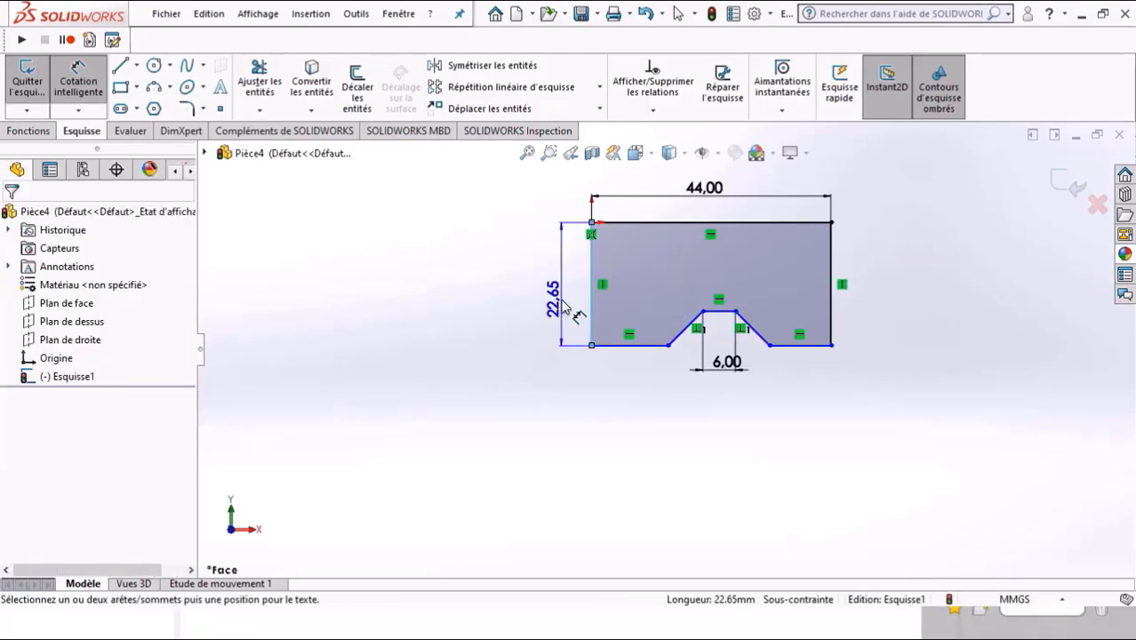
{"action": "left_click", "coordinate": [561, 306]}
{"action": "type", "text": "25"}
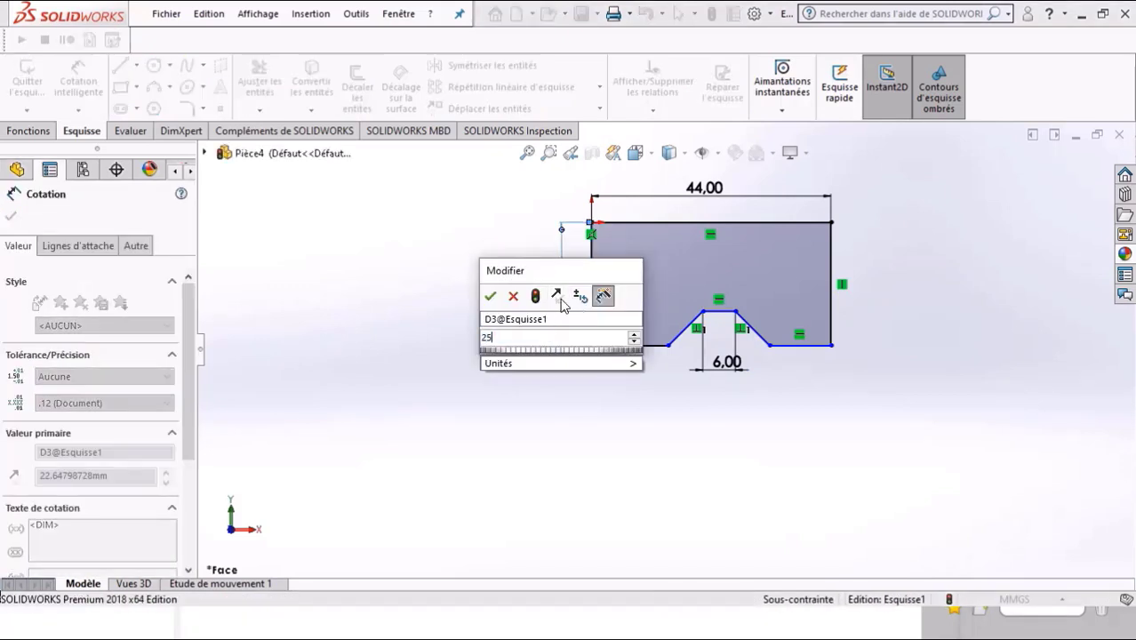
{"action": "key", "text": "Return"}
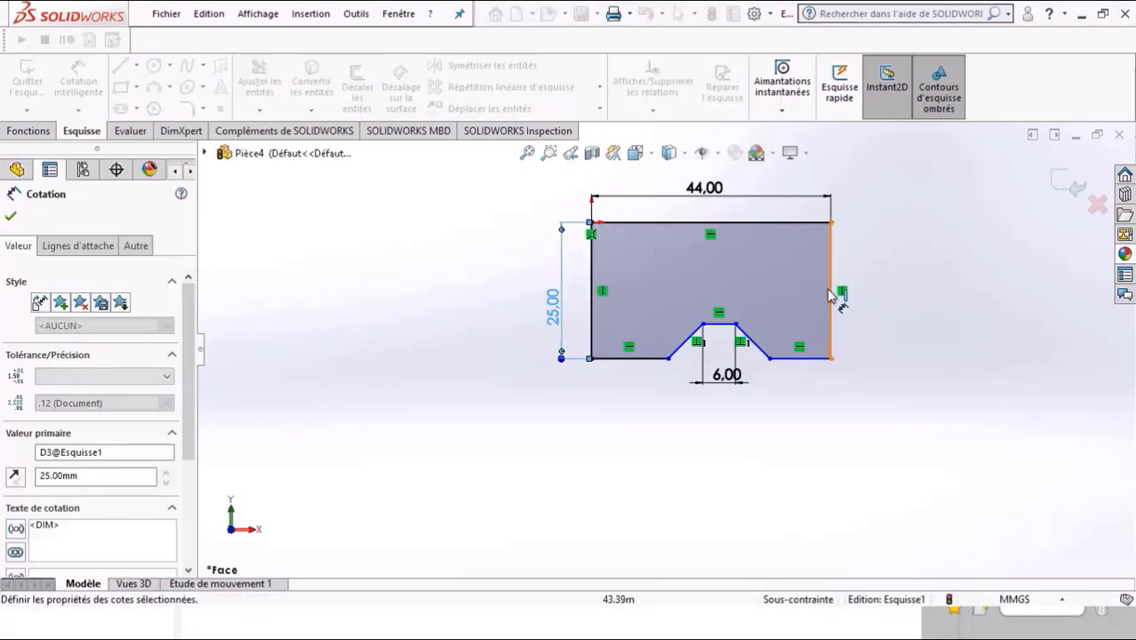
{"action": "left_click", "coordinate": [834, 296]}
{"action": "key", "text": "Escape"}
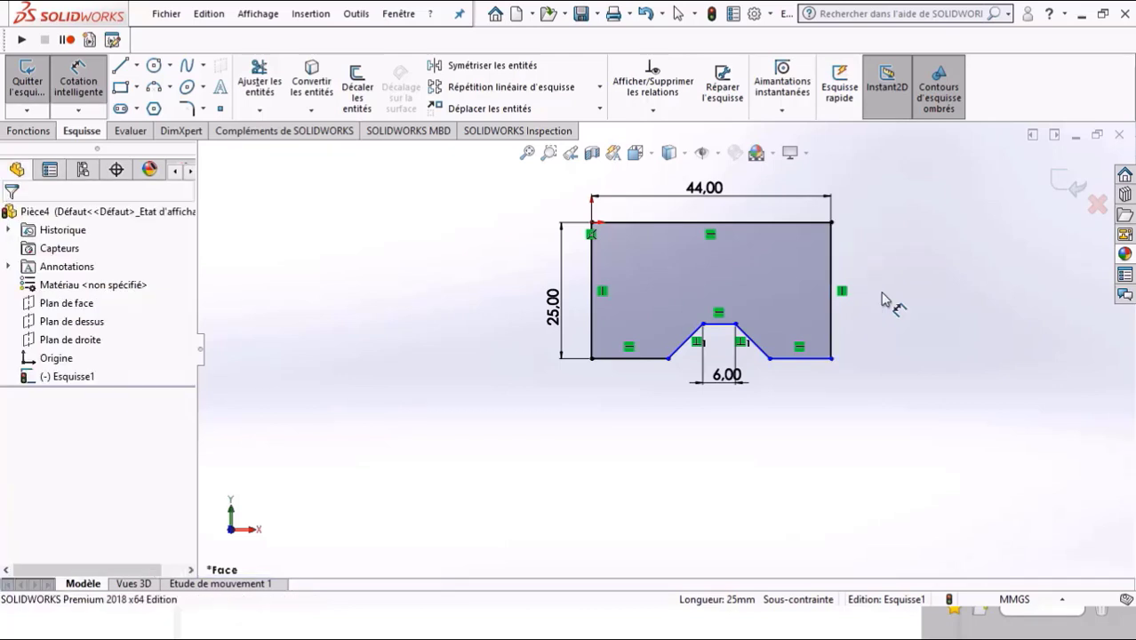
{"action": "scroll", "coordinate": [771, 349], "scroll_direction": "down", "scroll_amount": 2}
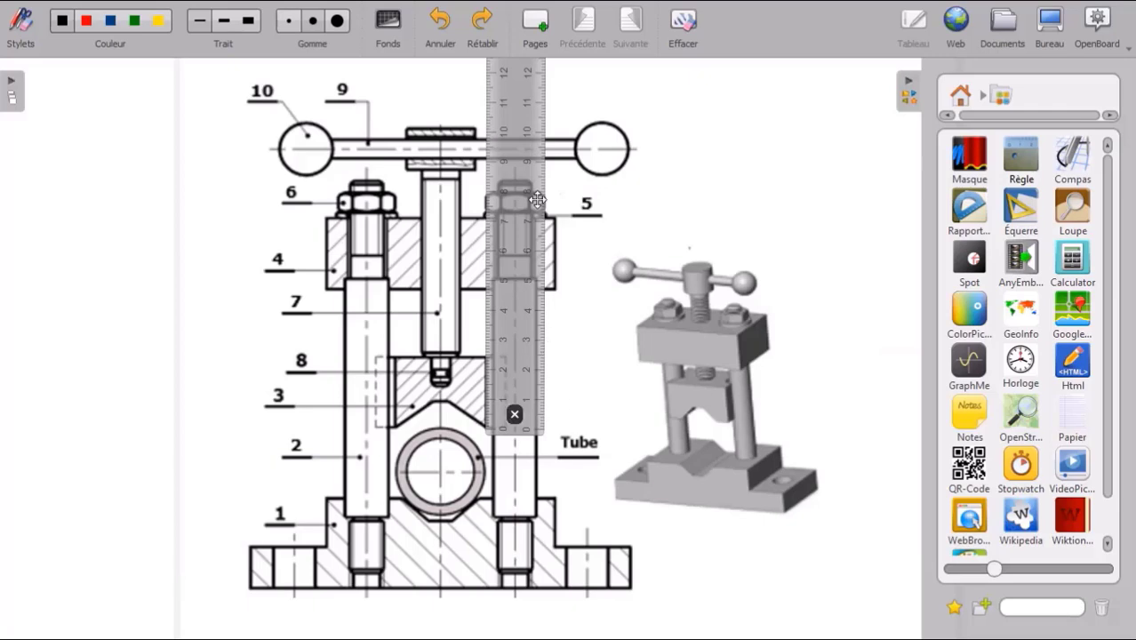
- Rotate the ruler horizontal and position it across the Tube and base of the drawing
{"action": "left_click_drag", "start_coordinate": [517, 127], "coordinate": [467, 171]}
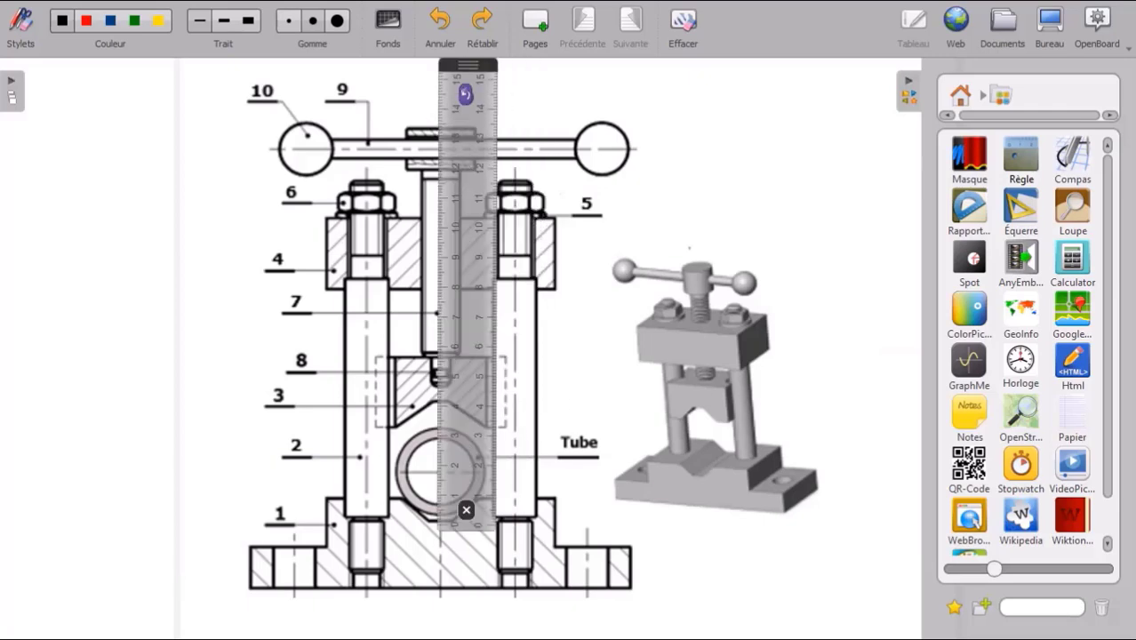
{"action": "left_click_drag", "start_coordinate": [465, 94], "coordinate": [828, 560]}
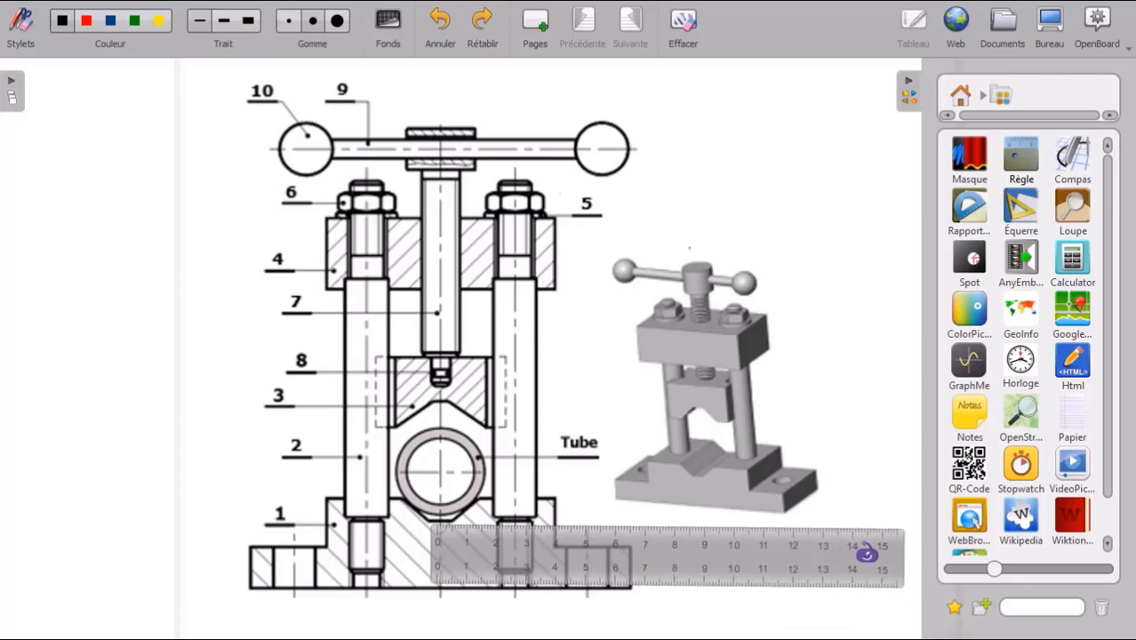
{"action": "mouse_move", "coordinate": [659, 545]}
{"action": "left_mouse_down"}
{"action": "mouse_move", "coordinate": [581, 453]}
{"action": "mouse_move", "coordinate": [596, 448]}
{"action": "left_mouse_up"}
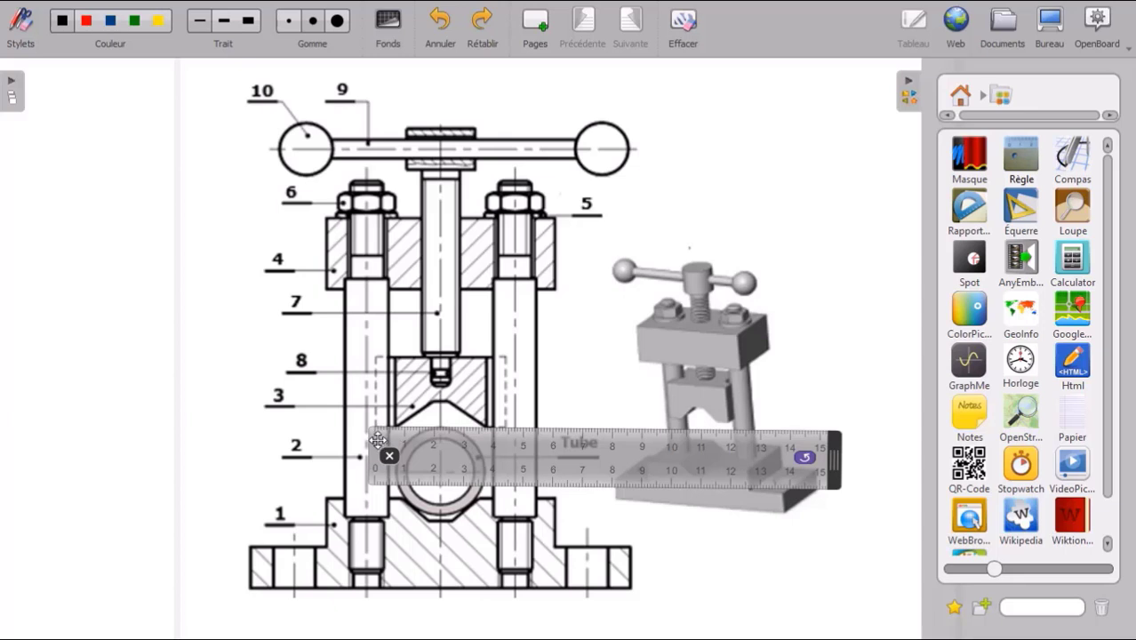
{"action": "left_click_drag", "start_coordinate": [380, 441], "coordinate": [389, 443]}
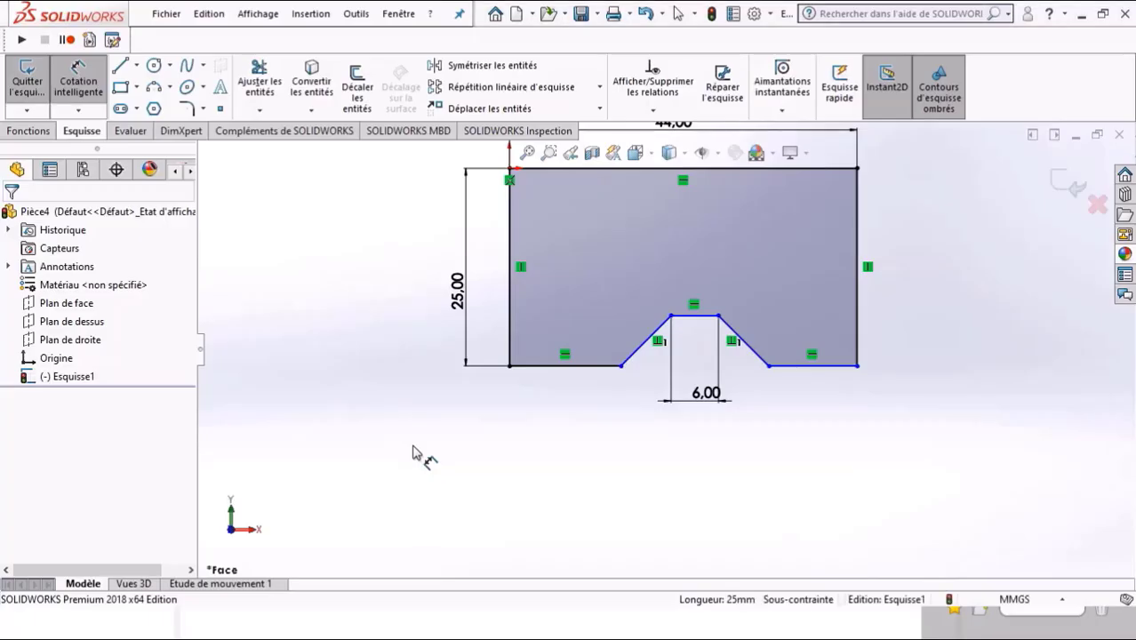
- Dimension the bottom-left and bottom-right flats beside the V-notch at 7 mm each
{"action": "left_click", "coordinate": [582, 399]}
{"action": "left_click", "coordinate": [575, 419]}
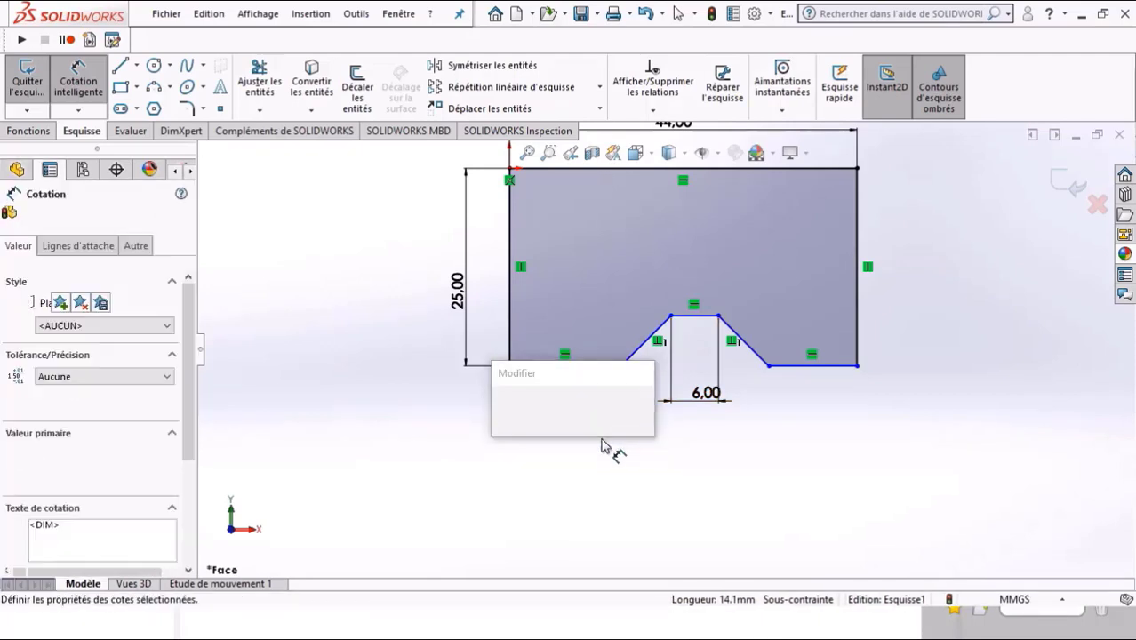
{"action": "type", "text": "7"}
{"action": "key", "text": "Return"}
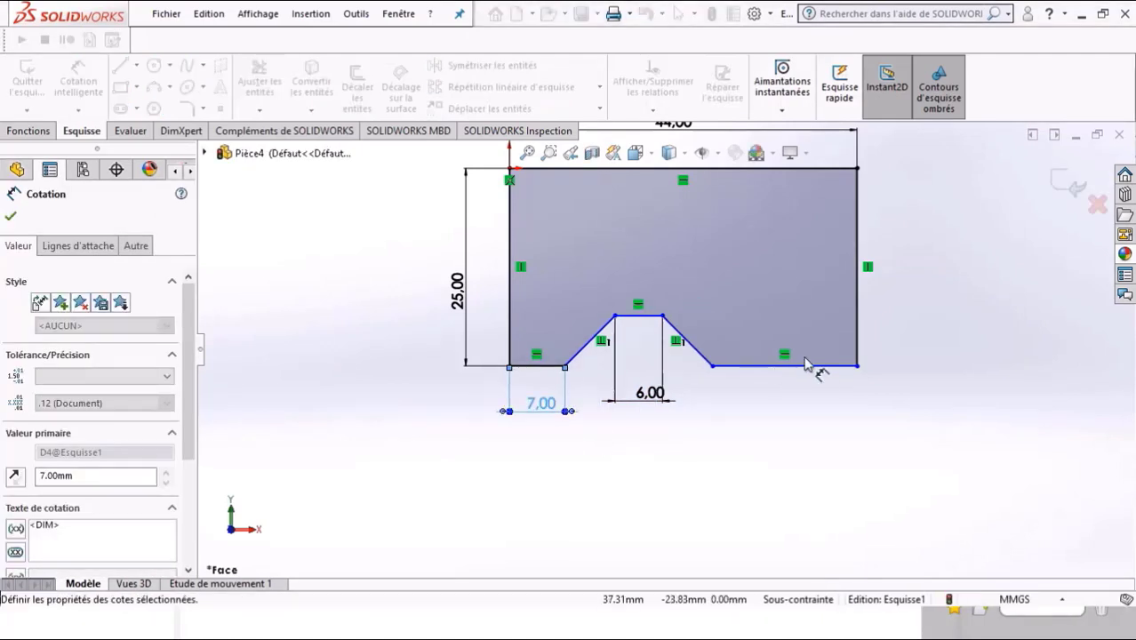
{"action": "left_click", "coordinate": [826, 398]}
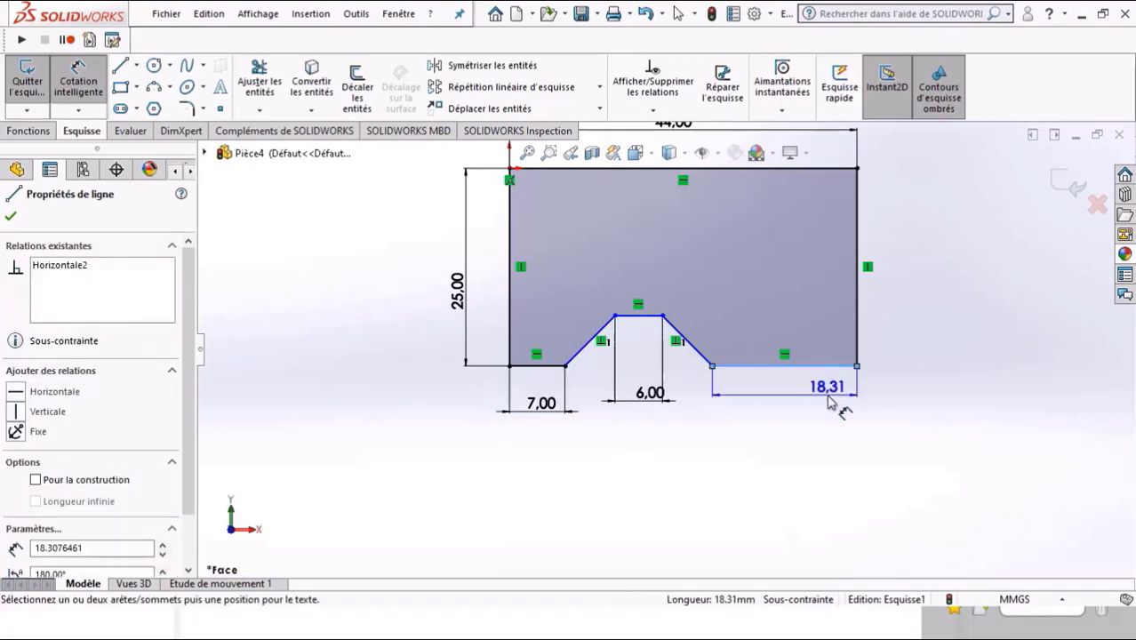
{"action": "left_click", "coordinate": [829, 398]}
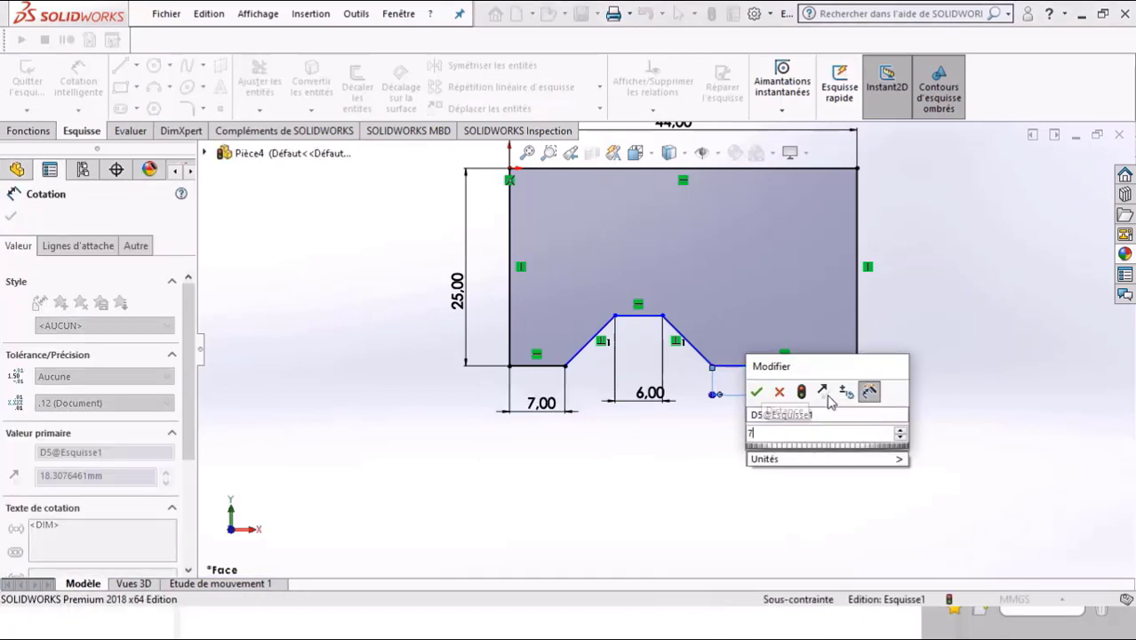
{"action": "type", "text": "7"}
{"action": "key", "text": "Return"}
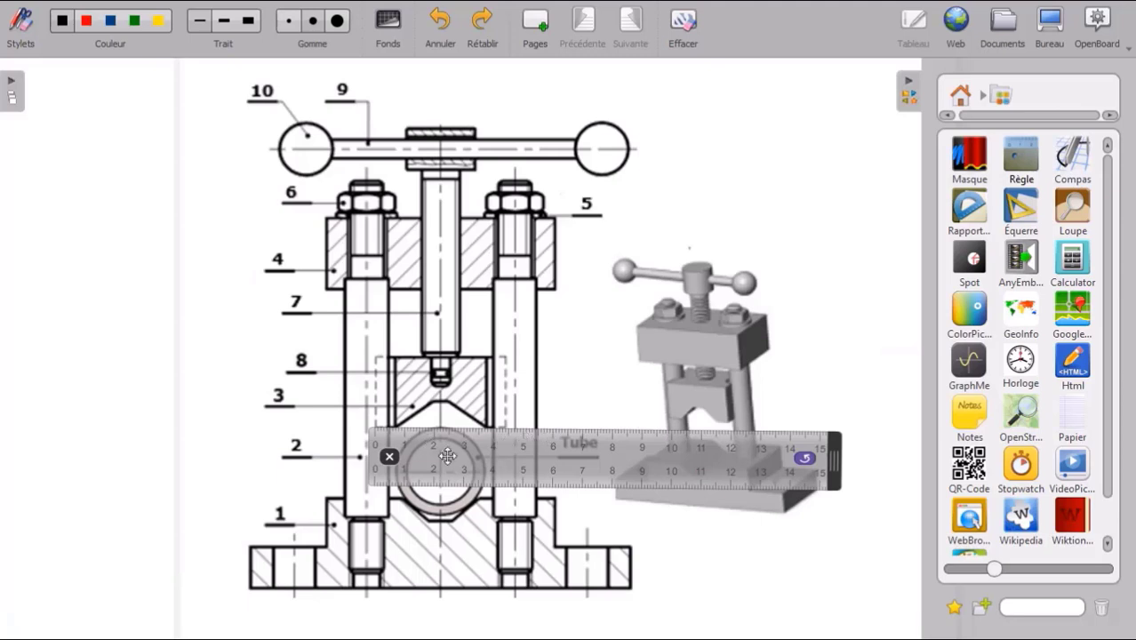
- Shift the ruler above the drawing, then set the Rapporteur protractor over the V-notch
{"action": "mouse_move", "coordinate": [506, 469]}
{"action": "left_mouse_down"}
{"action": "mouse_move", "coordinate": [509, 500]}
{"action": "mouse_move", "coordinate": [507, 128]}
{"action": "left_mouse_up"}
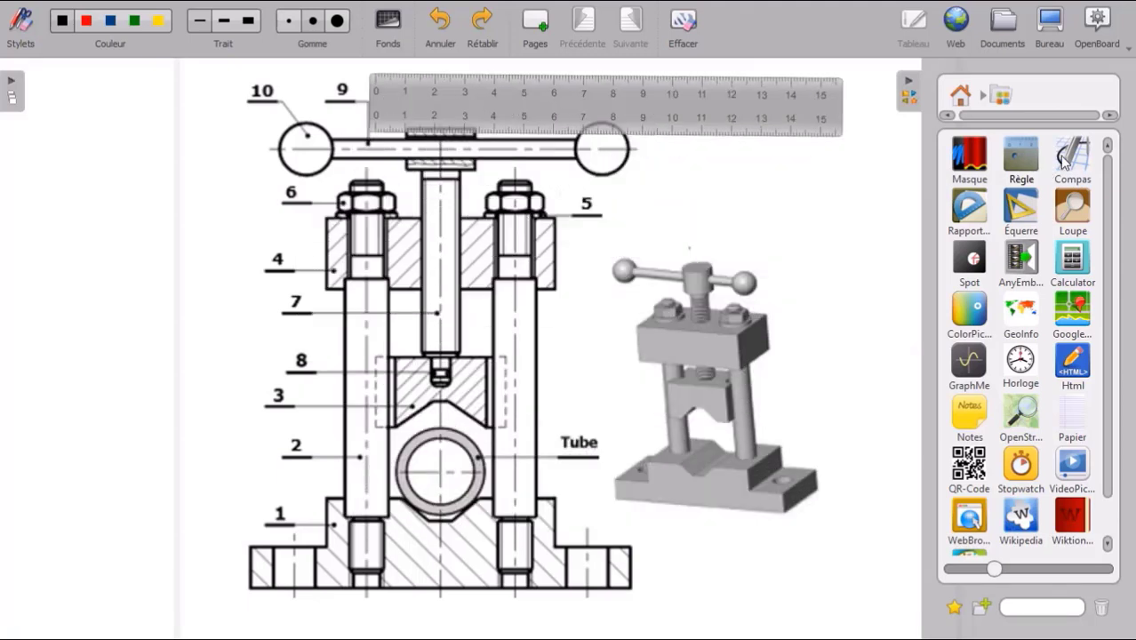
{"action": "mouse_move", "coordinate": [979, 211]}
{"action": "left_mouse_down"}
{"action": "mouse_move", "coordinate": [546, 343]}
{"action": "mouse_move", "coordinate": [568, 329]}
{"action": "mouse_move", "coordinate": [510, 321]}
{"action": "mouse_move", "coordinate": [389, 527]}
{"action": "mouse_move", "coordinate": [351, 483]}
{"action": "left_mouse_up"}
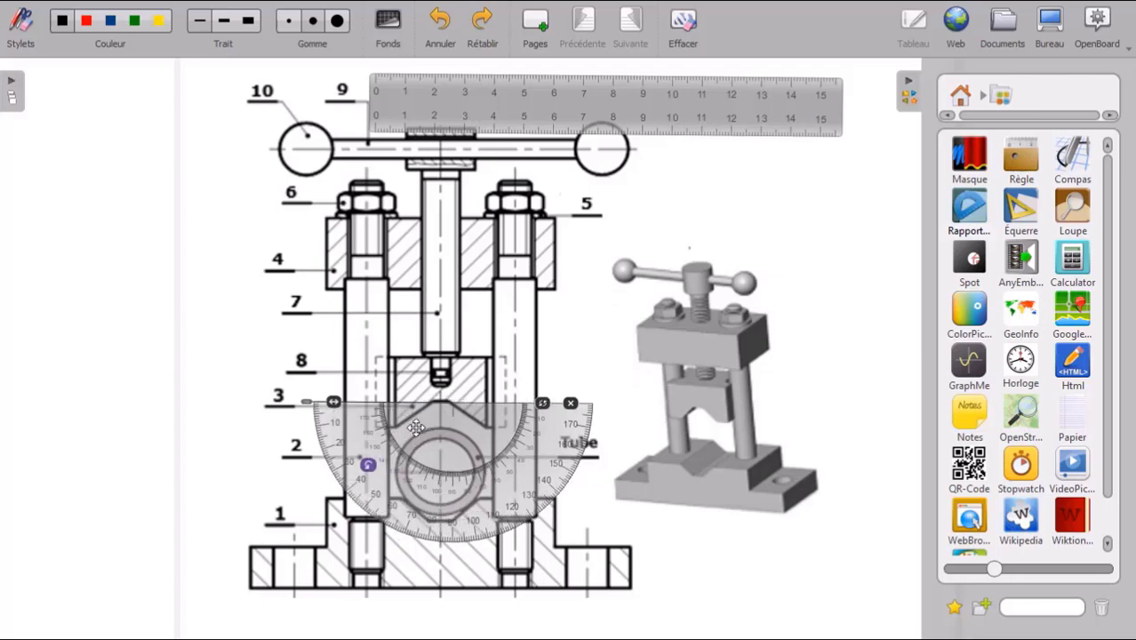
{"action": "left_click_drag", "start_coordinate": [445, 421], "coordinate": [409, 424]}
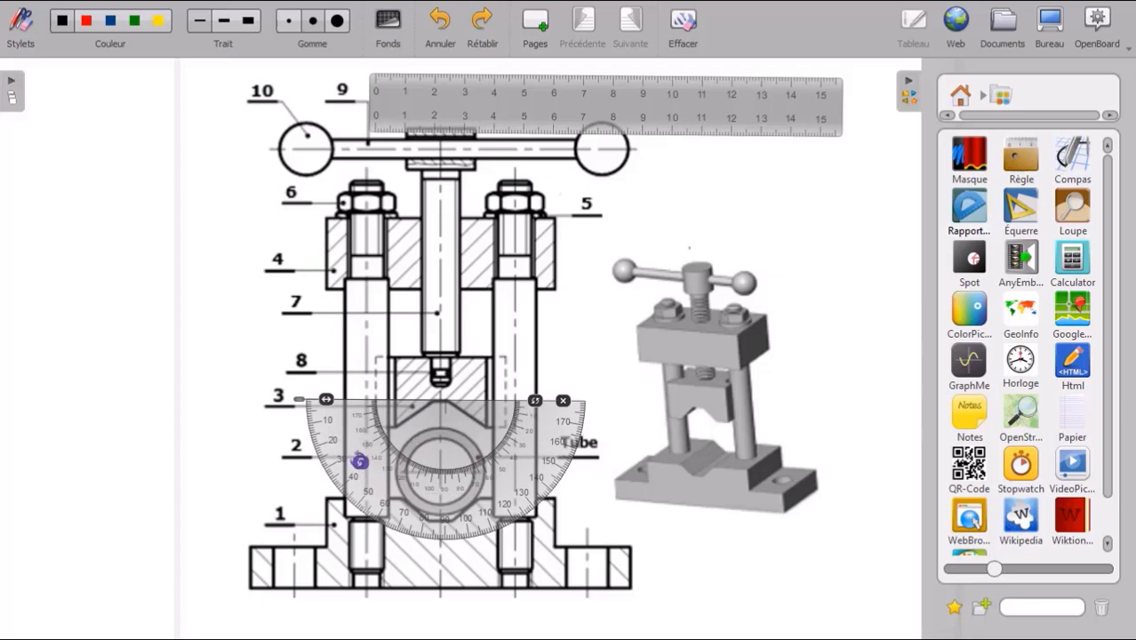
{"action": "left_click_drag", "start_coordinate": [358, 460], "coordinate": [357, 455]}
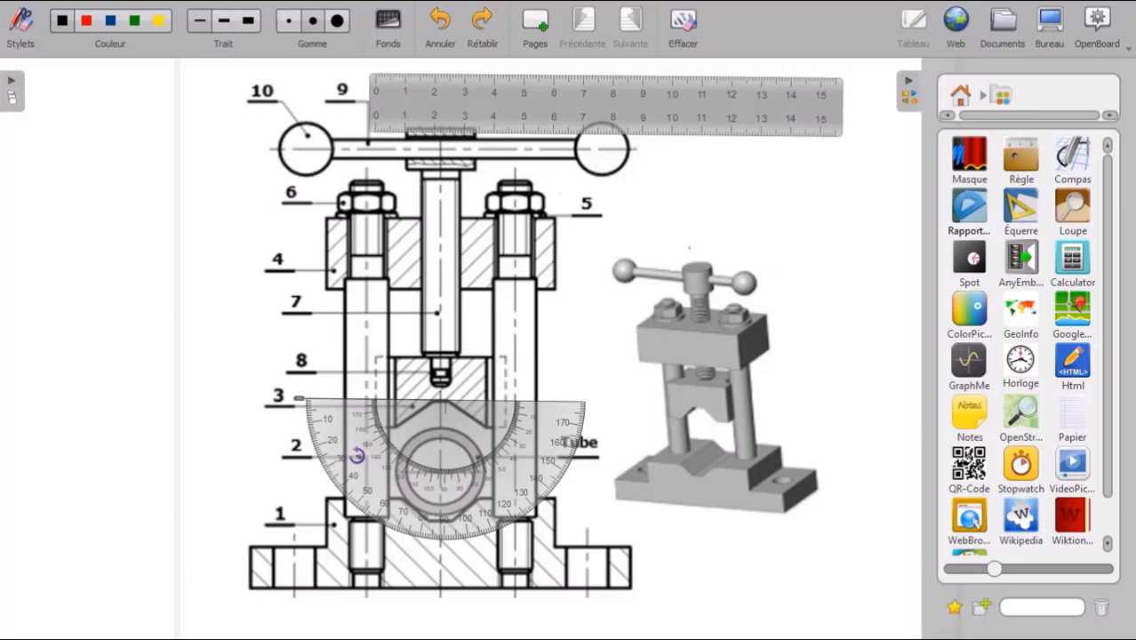
{"action": "left_click_drag", "start_coordinate": [357, 455], "coordinate": [357, 457]}
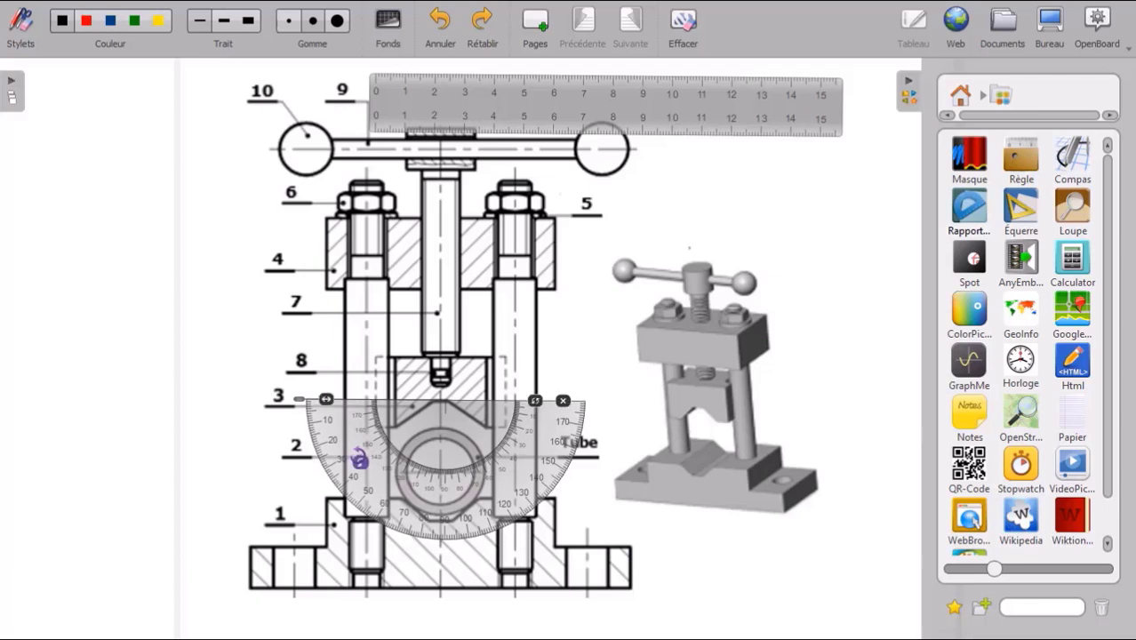
{"action": "left_click_drag", "start_coordinate": [446, 428], "coordinate": [449, 429]}
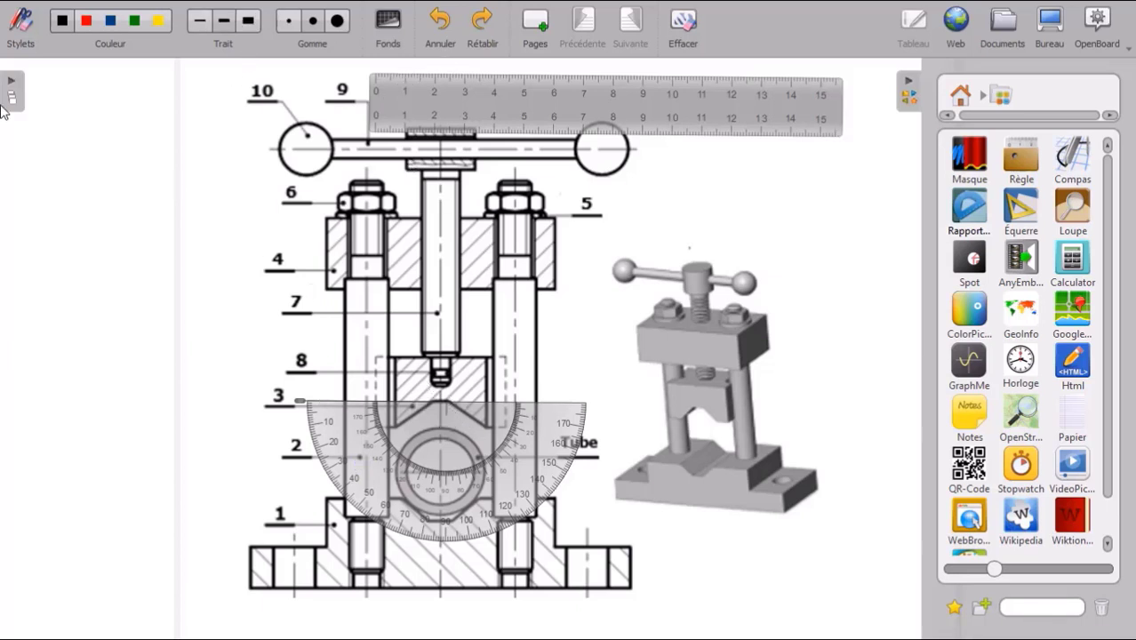
- Draw a trial line from the protractor centre along the notch, then undo it
{"action": "left_click", "coordinate": [17, 29]}
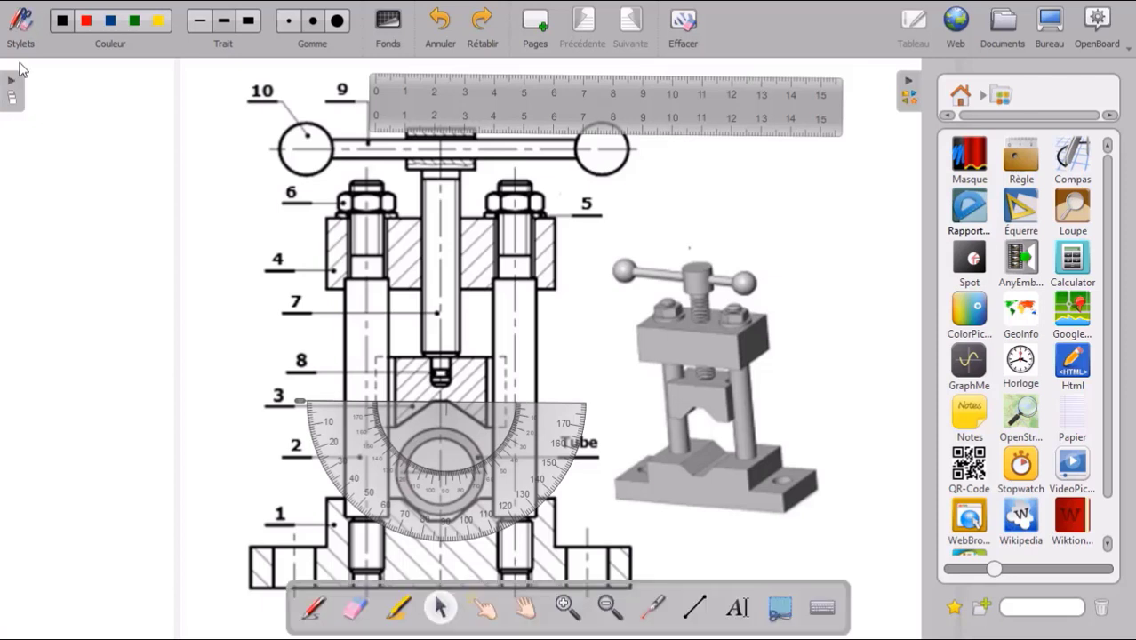
{"action": "left_click", "coordinate": [706, 619]}
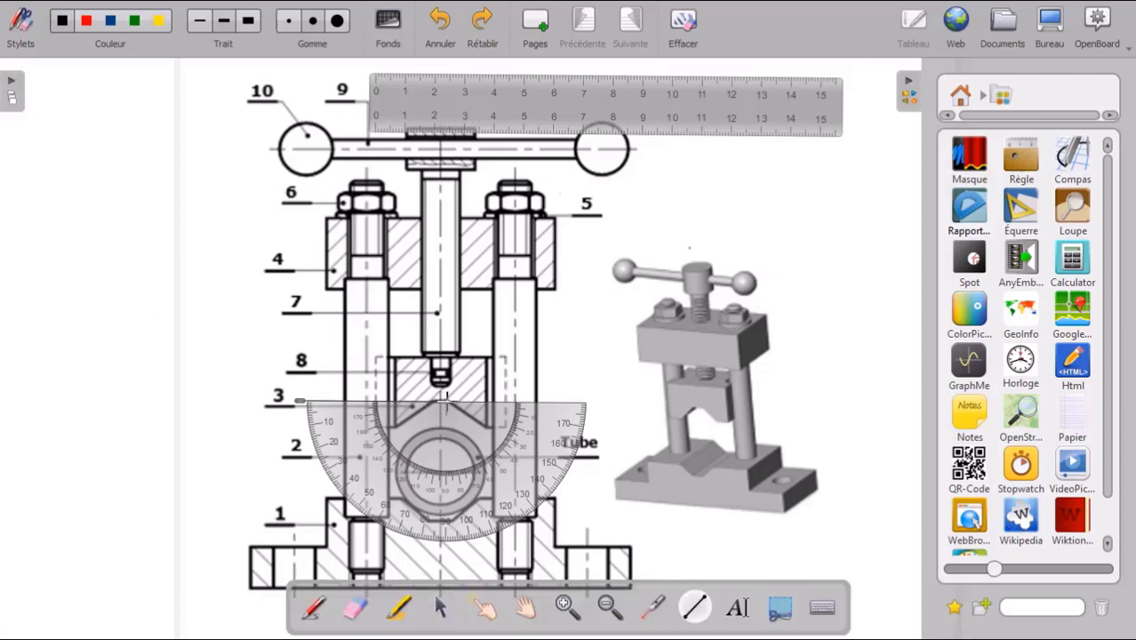
{"action": "mouse_move", "coordinate": [496, 424]}
{"action": "left_mouse_down"}
{"action": "mouse_move", "coordinate": [588, 498]}
{"action": "mouse_move", "coordinate": [536, 494]}
{"action": "mouse_move", "coordinate": [582, 492]}
{"action": "left_mouse_up"}
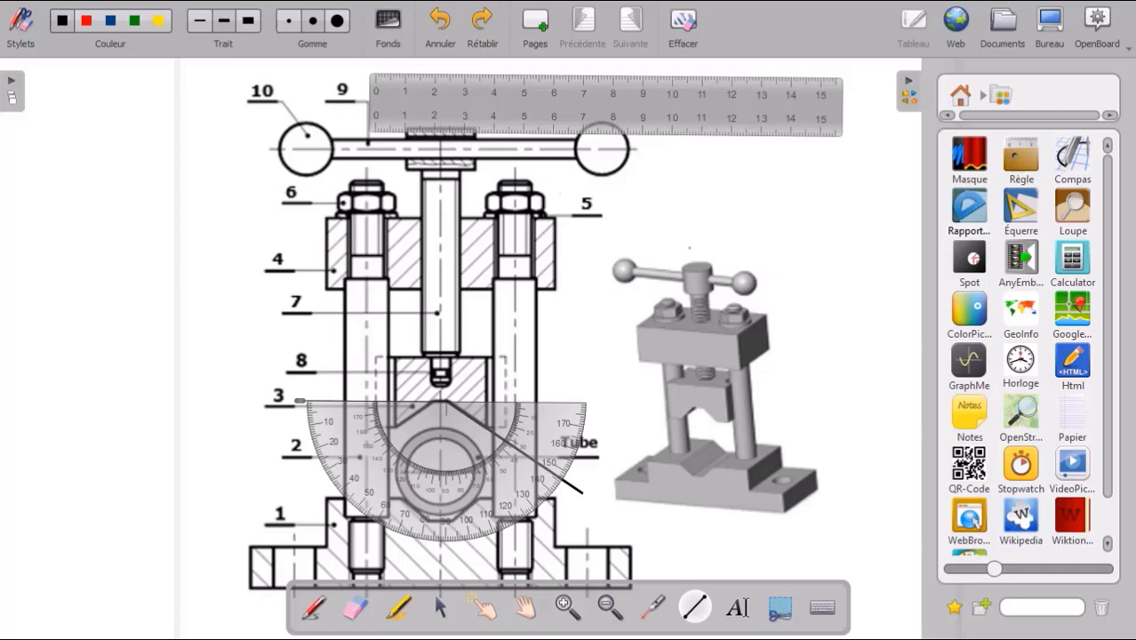
{"action": "left_click_drag", "start_coordinate": [583, 492], "coordinate": [393, 492]}
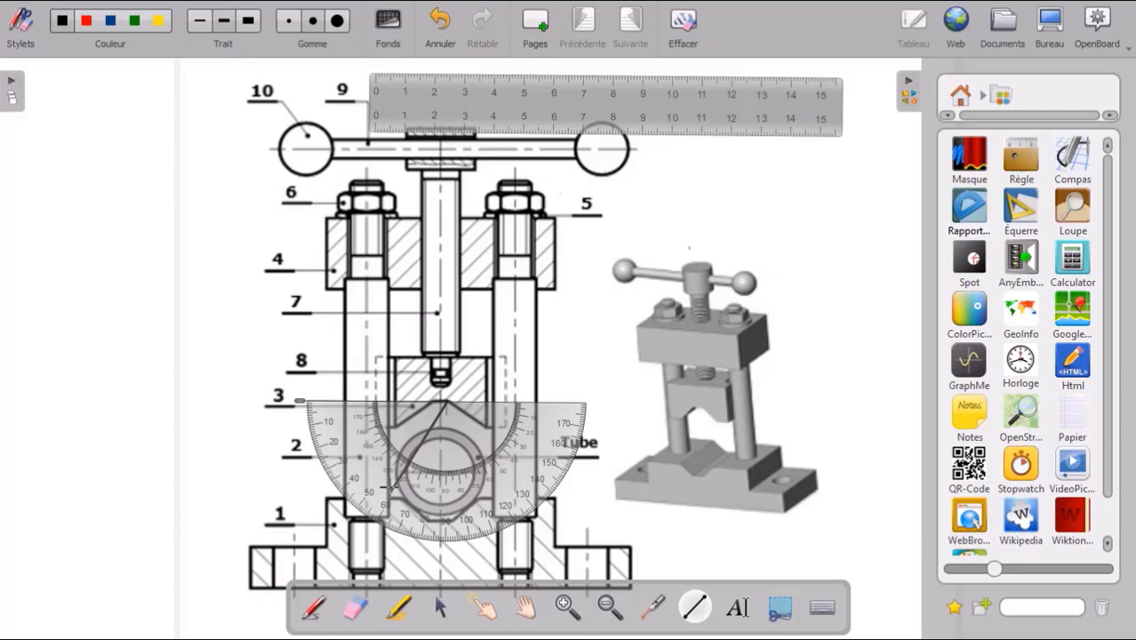
{"action": "left_click", "coordinate": [439, 18]}
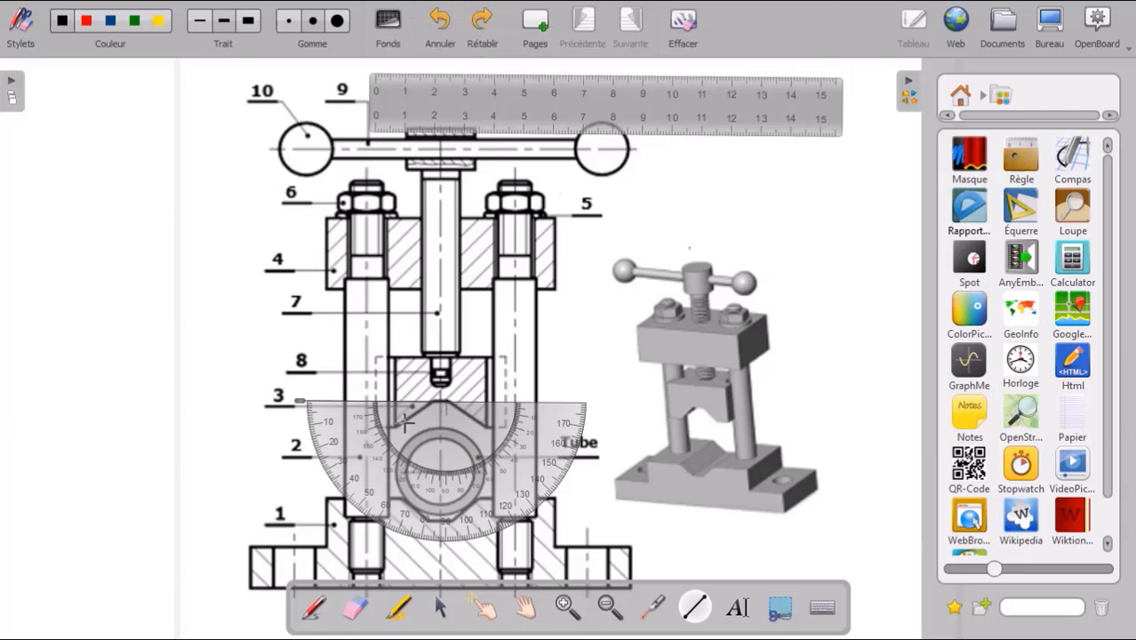
- Nudge the protractor, test another line from its centre, undo it and remove the protractor
{"action": "left_click", "coordinate": [439, 607]}
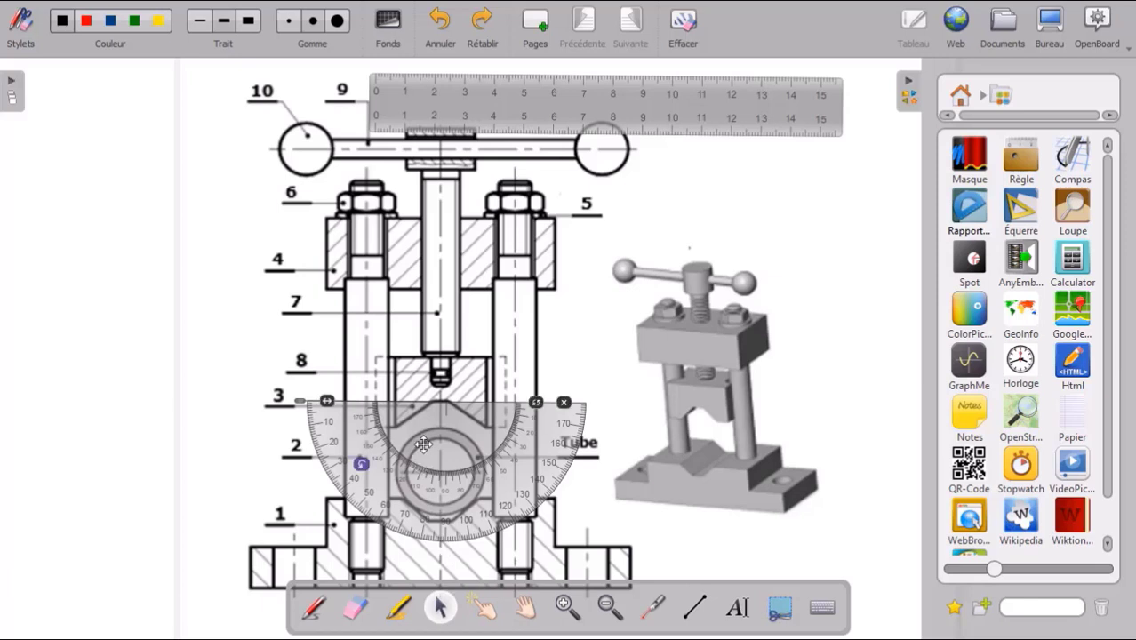
{"action": "mouse_move", "coordinate": [429, 442]}
{"action": "left_mouse_down"}
{"action": "mouse_move", "coordinate": [441, 445]}
{"action": "mouse_move", "coordinate": [405, 442]}
{"action": "left_mouse_up"}
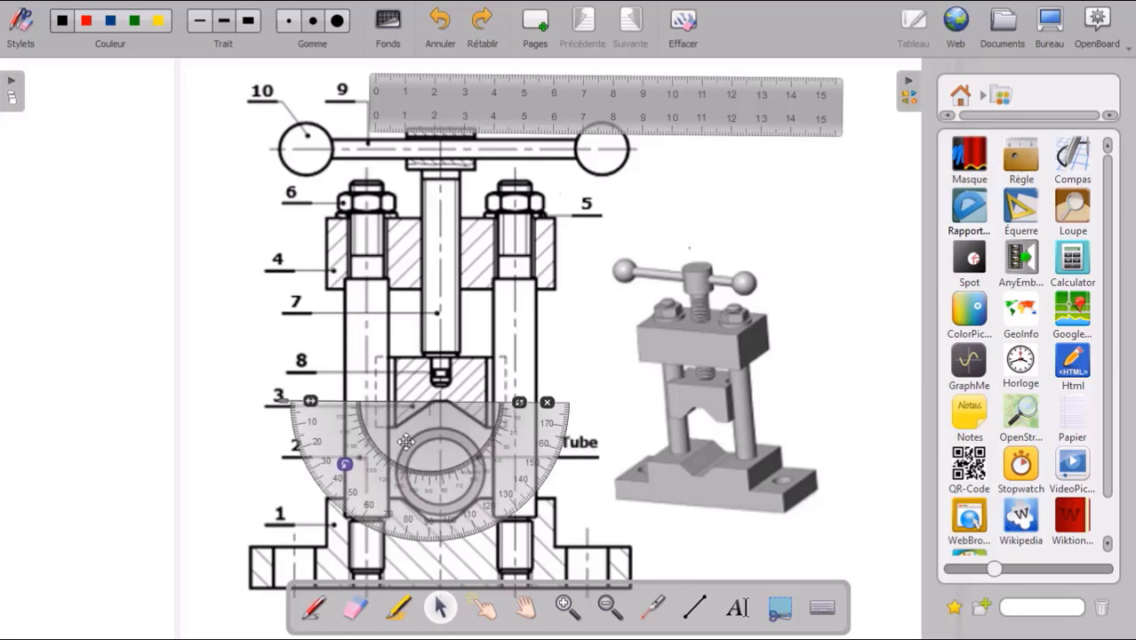
{"action": "left_click", "coordinate": [698, 609]}
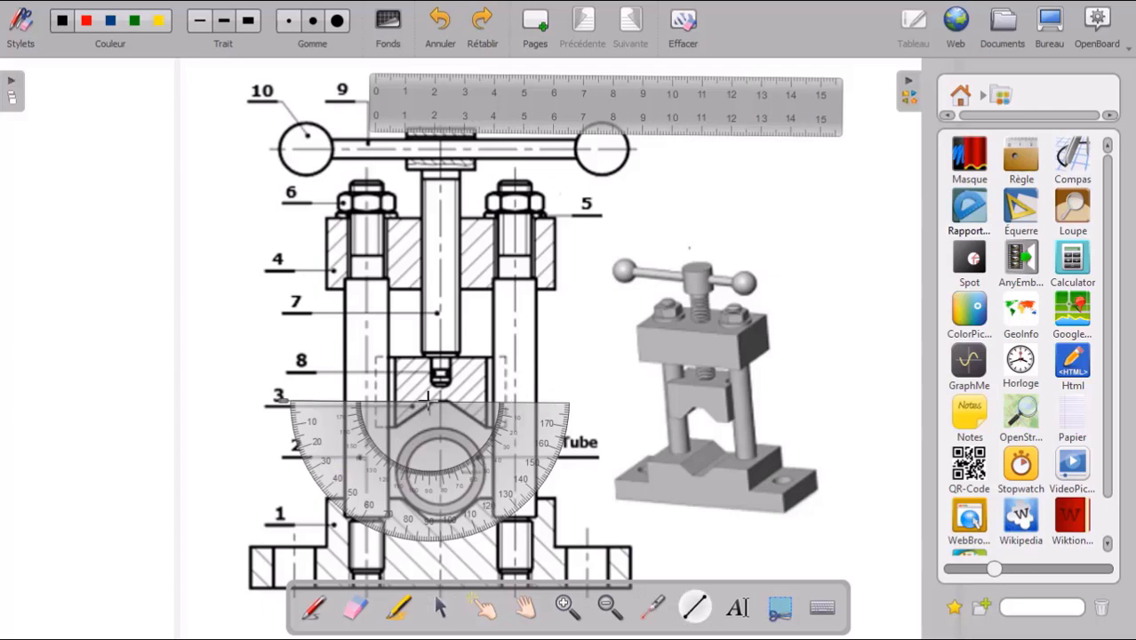
{"action": "mouse_move", "coordinate": [439, 402]}
{"action": "left_mouse_down"}
{"action": "mouse_move", "coordinate": [238, 535]}
{"action": "mouse_move", "coordinate": [305, 488]}
{"action": "left_mouse_up"}
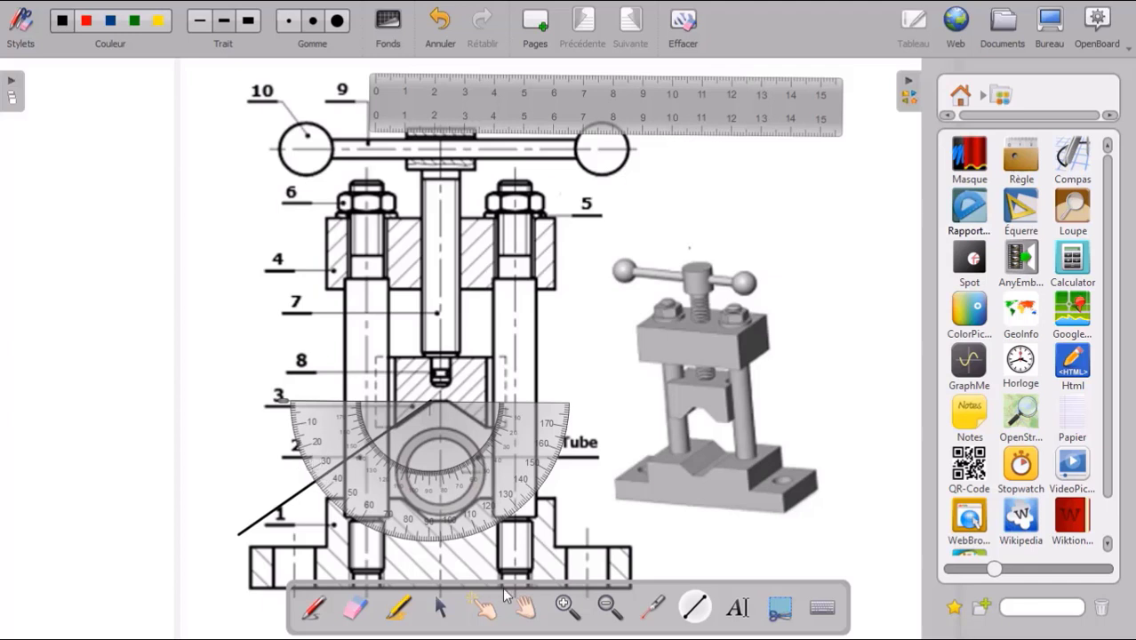
{"action": "left_click", "coordinate": [440, 22]}
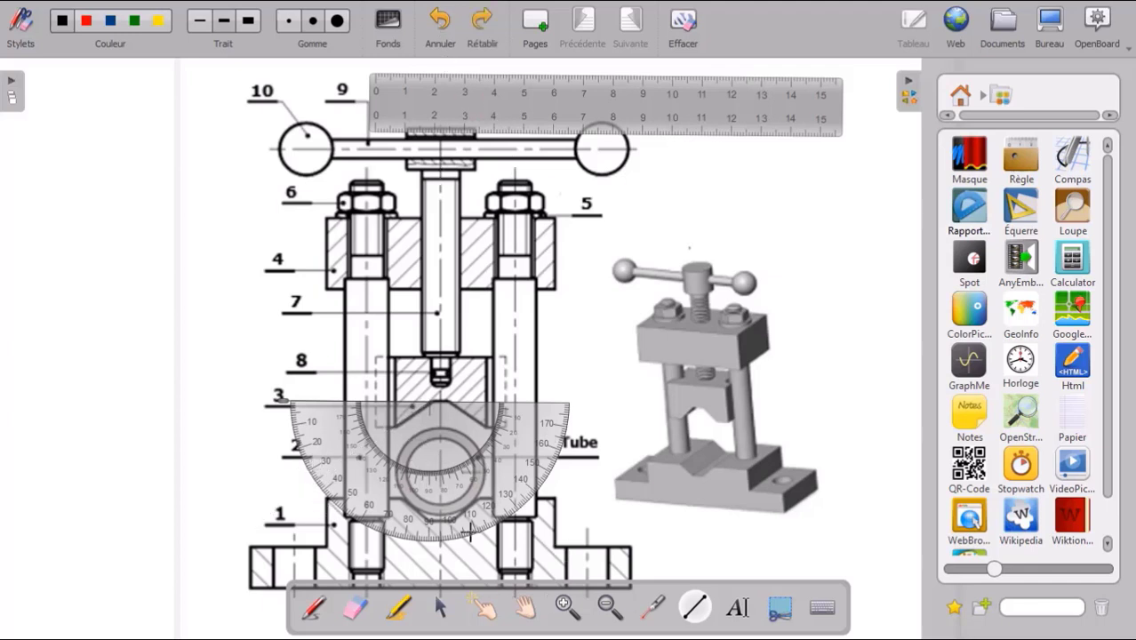
{"action": "left_click", "coordinate": [440, 608]}
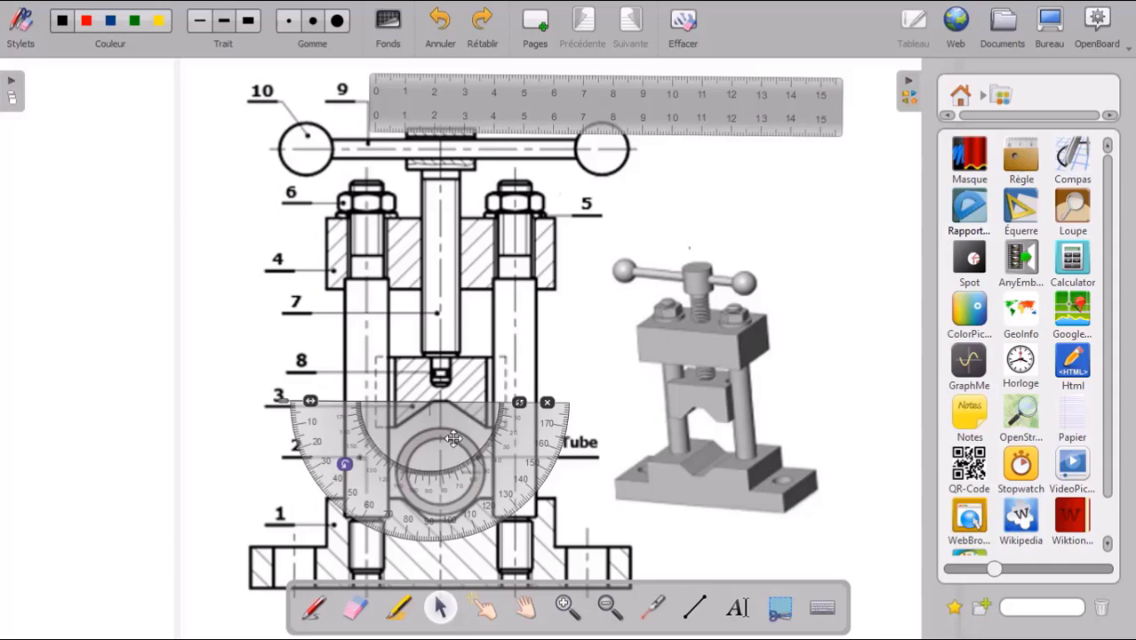
{"action": "left_click", "coordinate": [540, 408]}
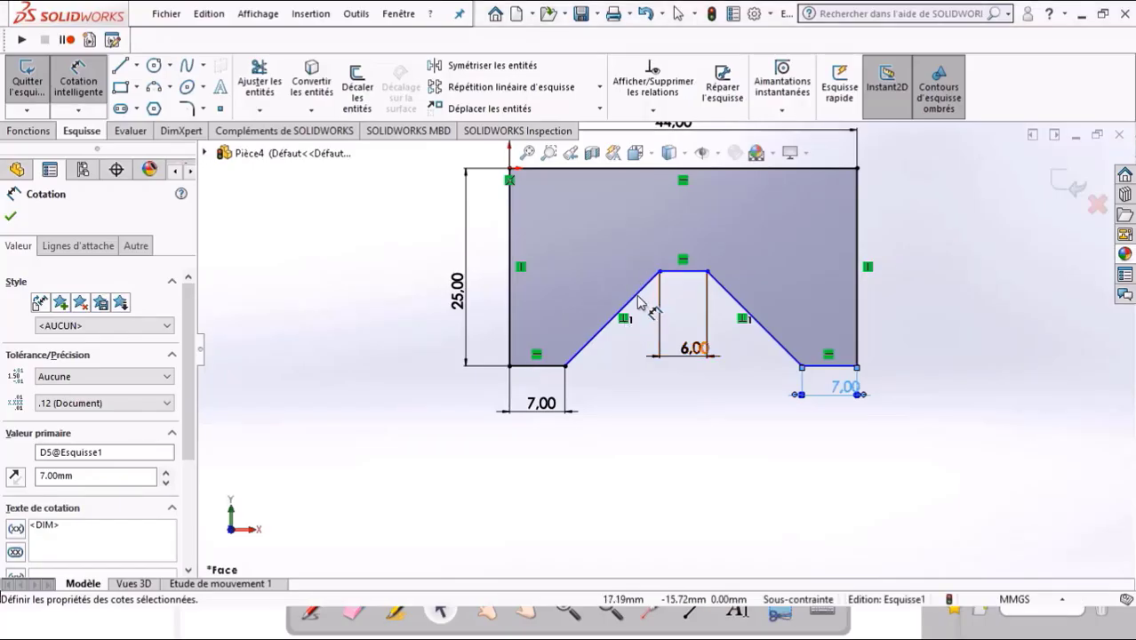
- Add a 45° angle between the notch's 6 mm top edge and its left slanted side
{"action": "left_click", "coordinate": [78, 76]}
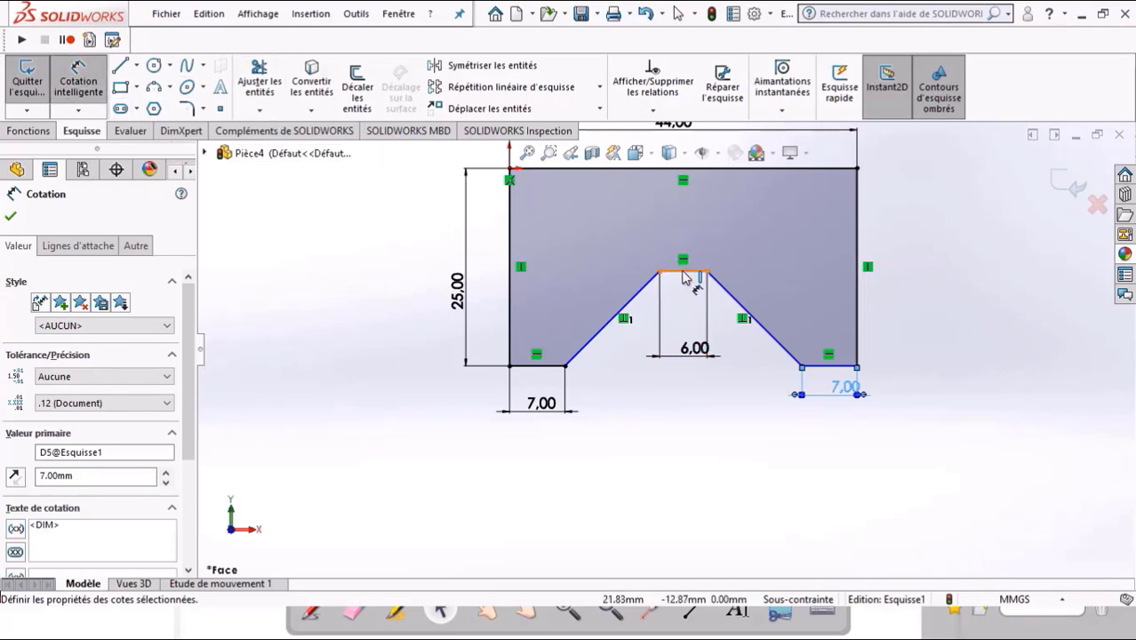
{"action": "left_click", "coordinate": [678, 271]}
{"action": "left_click", "coordinate": [628, 304]}
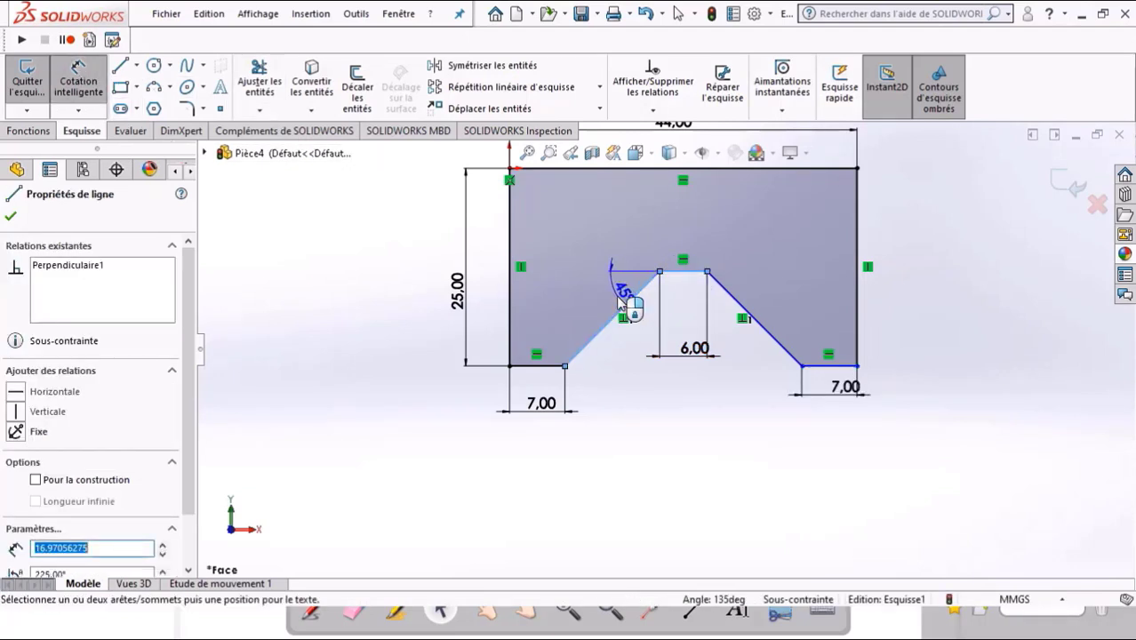
{"action": "left_click", "coordinate": [620, 303]}
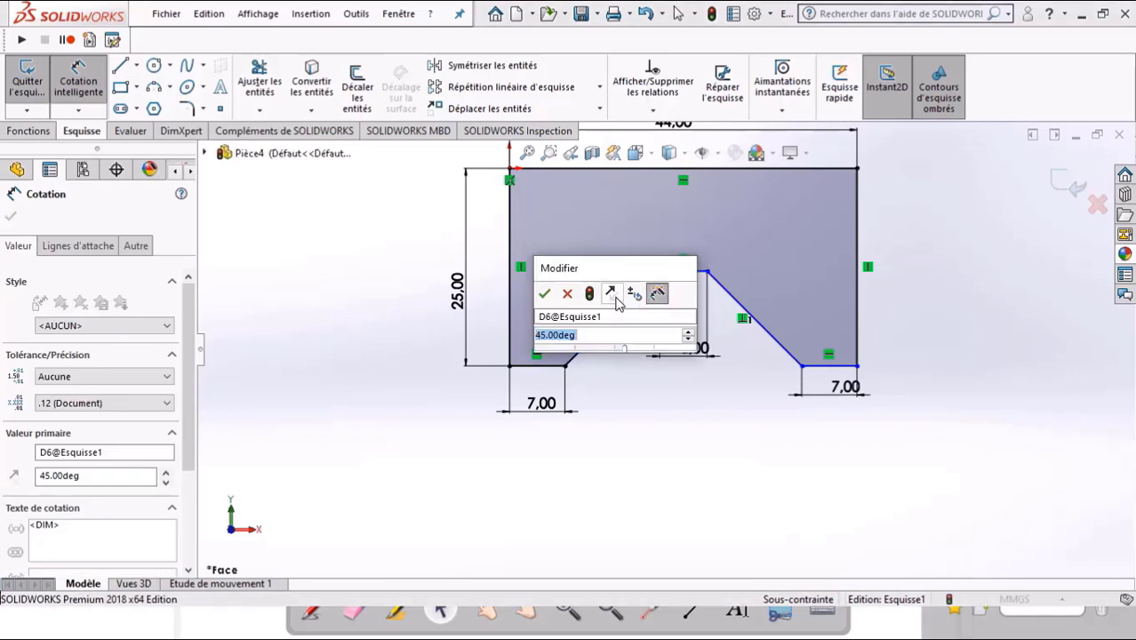
{"action": "type", "text": "35"}
{"action": "key", "text": "Return"}
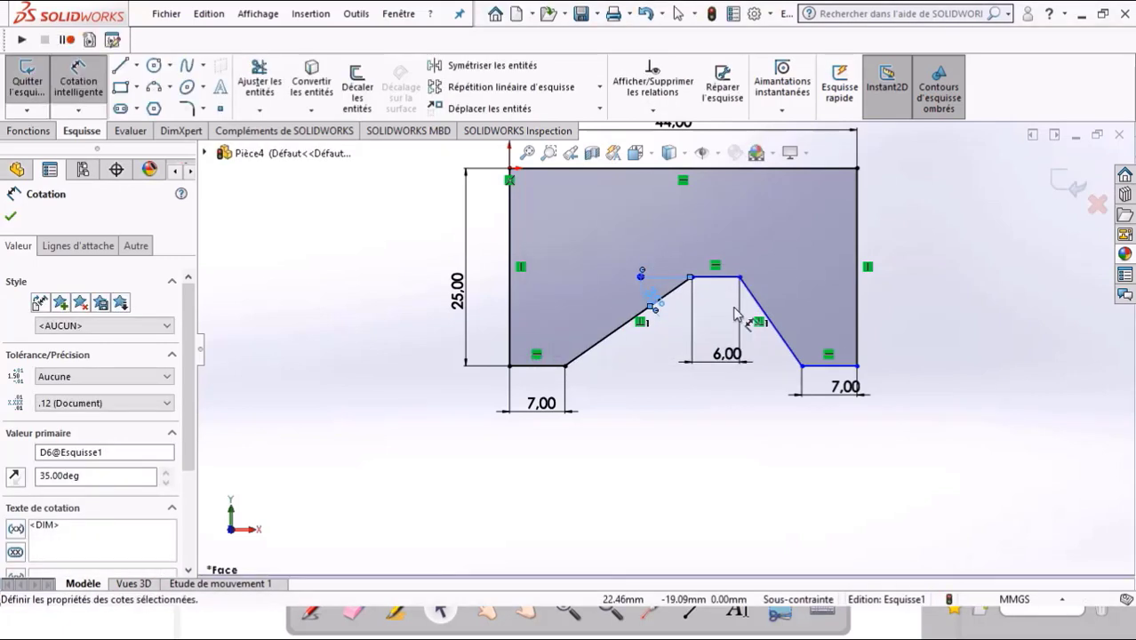
- Try a driven angle on the right slanted side, then undo it
{"action": "left_click", "coordinate": [729, 278]}
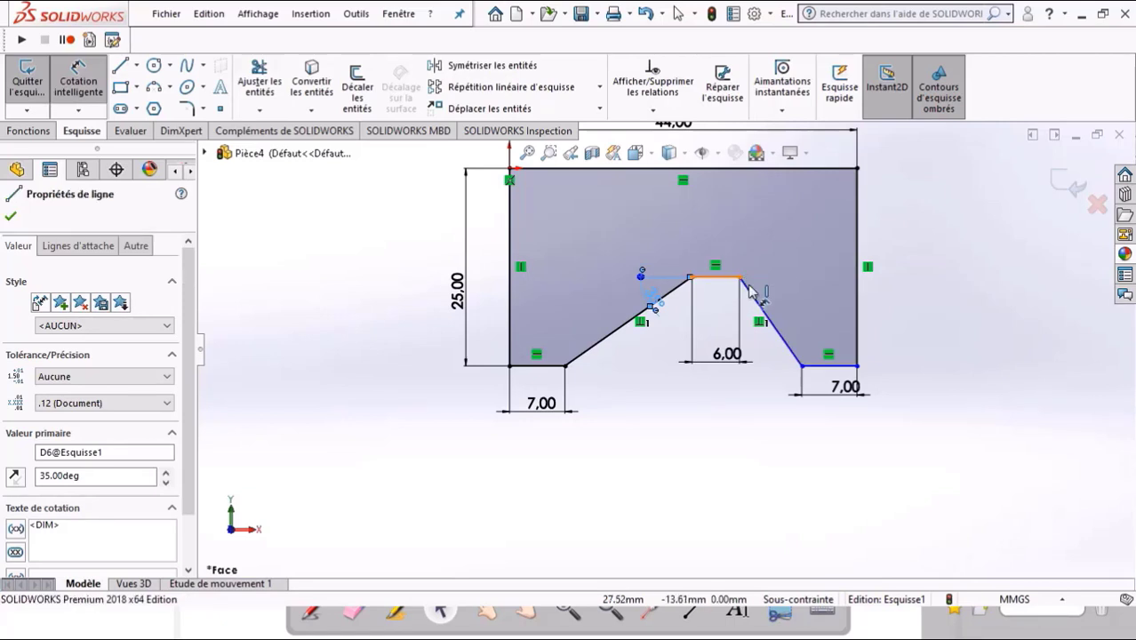
{"action": "left_click", "coordinate": [760, 305]}
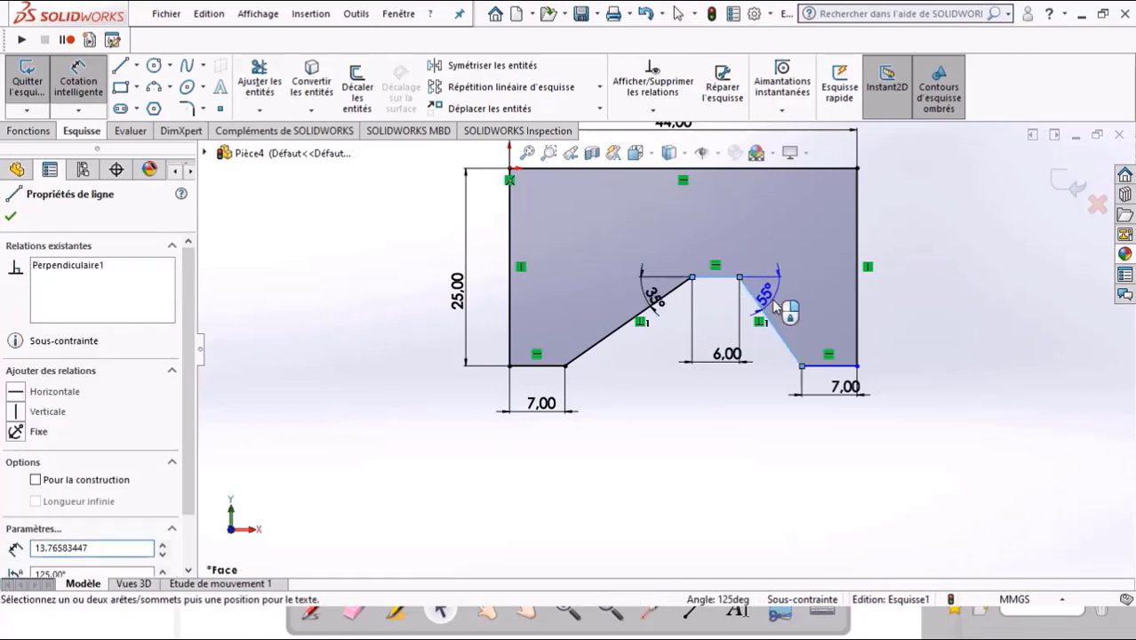
{"action": "left_click", "coordinate": [773, 307]}
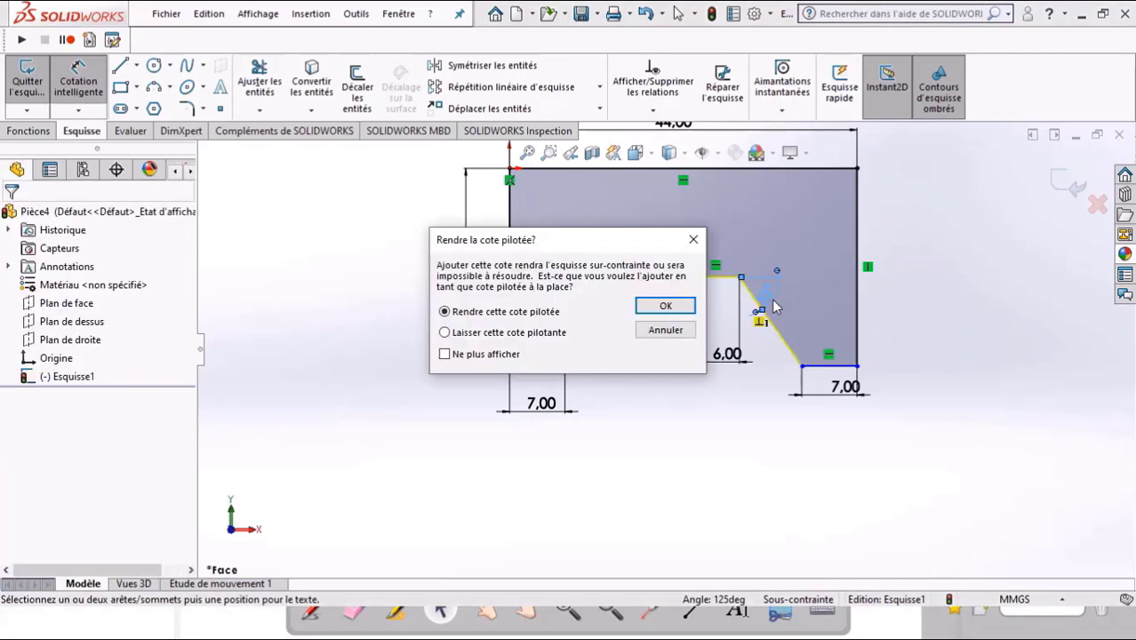
{"action": "left_click", "coordinate": [665, 305]}
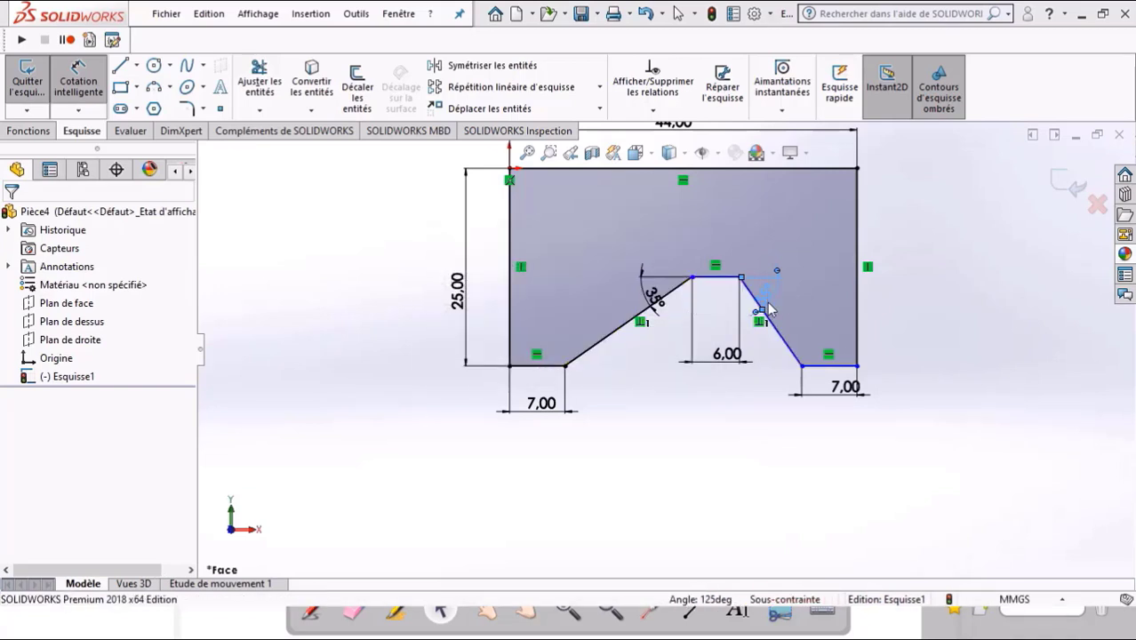
{"action": "scroll", "coordinate": [770, 309], "scroll_direction": "down", "scroll_amount": 2}
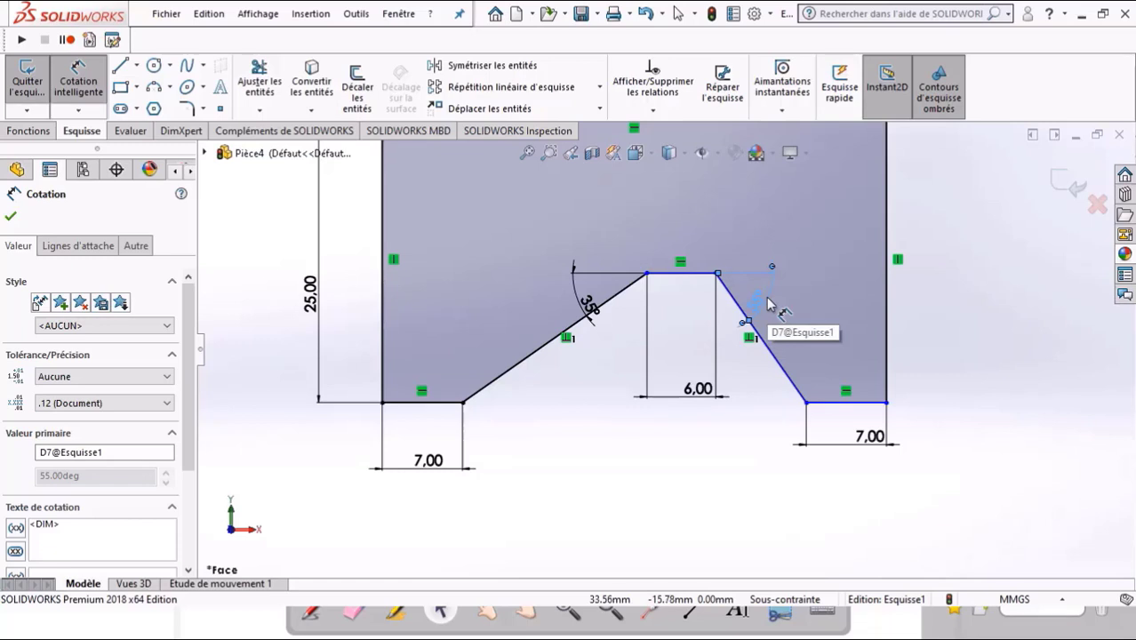
{"action": "key", "text": "ctrl+z"}
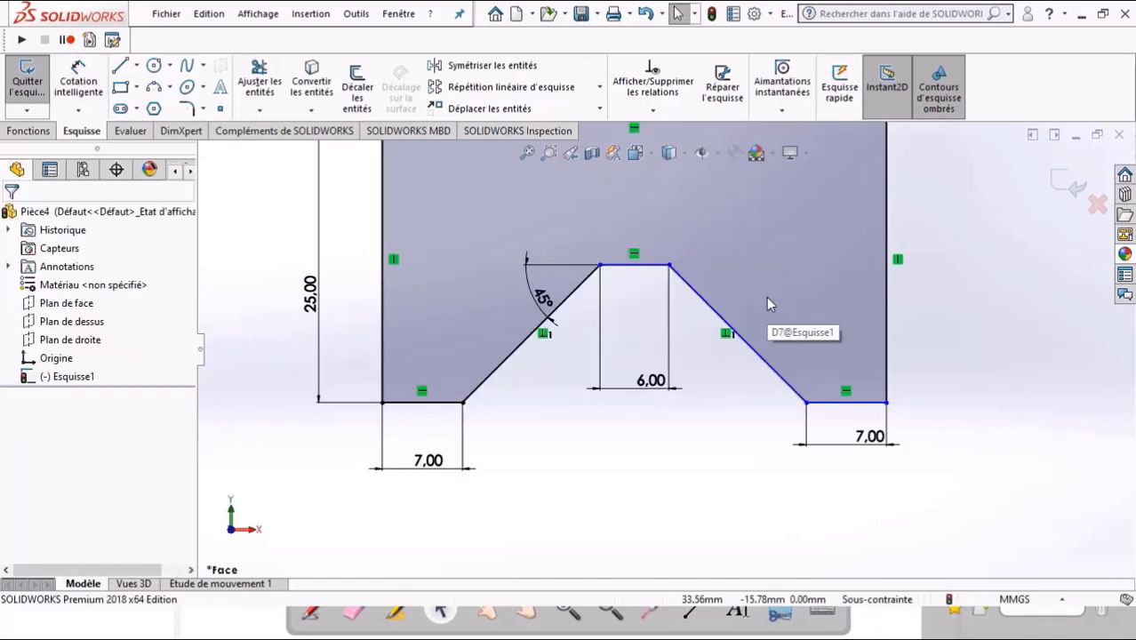
- Save the part, fit the sketch in view and verify the 45° angle value
{"action": "key", "text": "ctrl+s"}
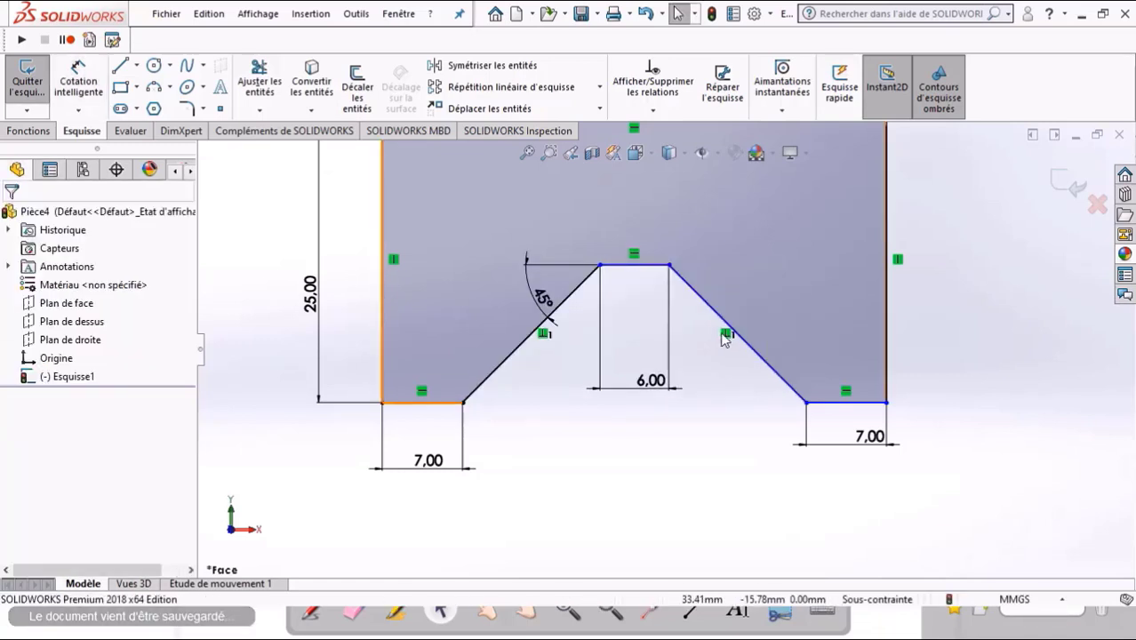
{"action": "key", "text": "z"}
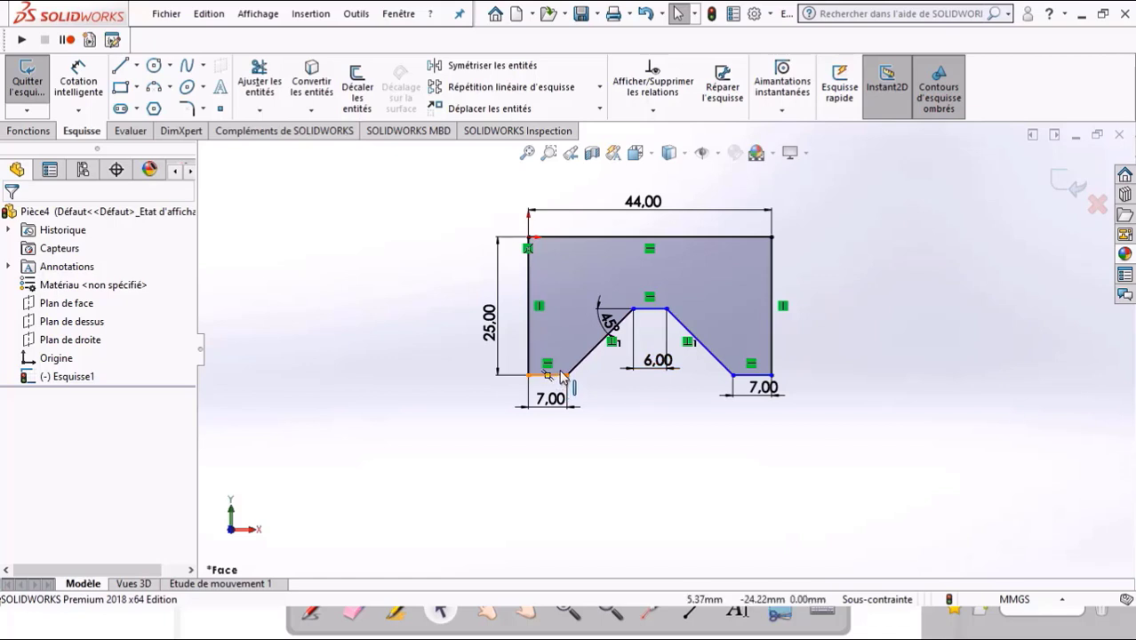
{"action": "left_click", "coordinate": [609, 322]}
{"action": "left_click", "coordinate": [609, 324]}
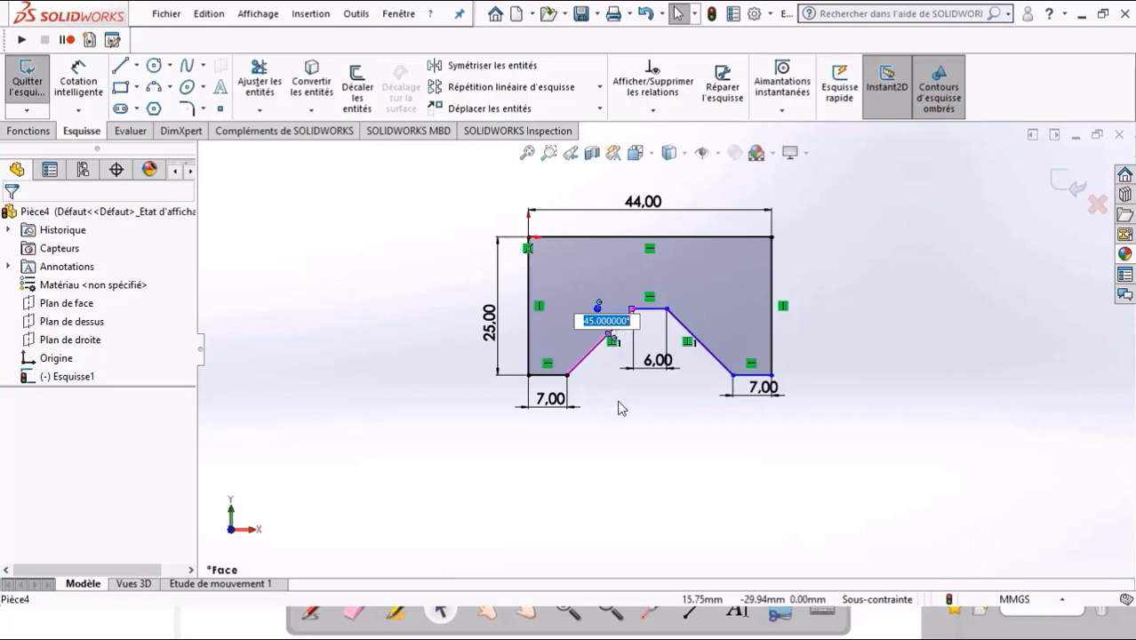
{"action": "left_click", "coordinate": [620, 406]}
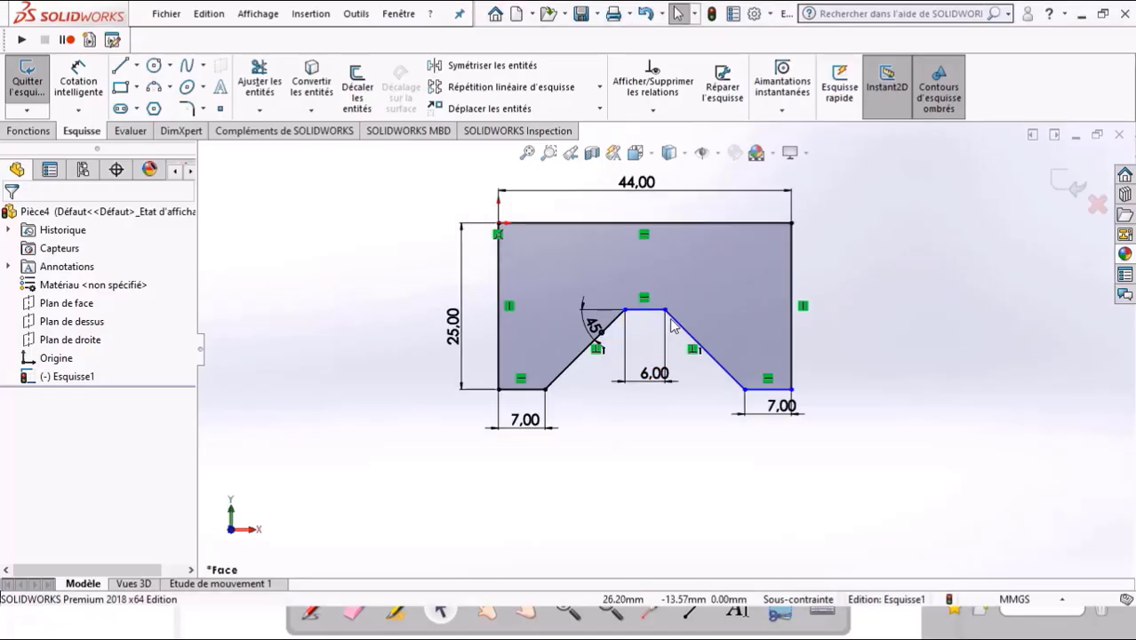
- Delete the existing 45° angle dimension on the notch
{"action": "scroll", "coordinate": [673, 326], "scroll_direction": "down", "scroll_amount": 2}
{"action": "scroll", "coordinate": [673, 327], "scroll_direction": "down", "scroll_amount": 2}
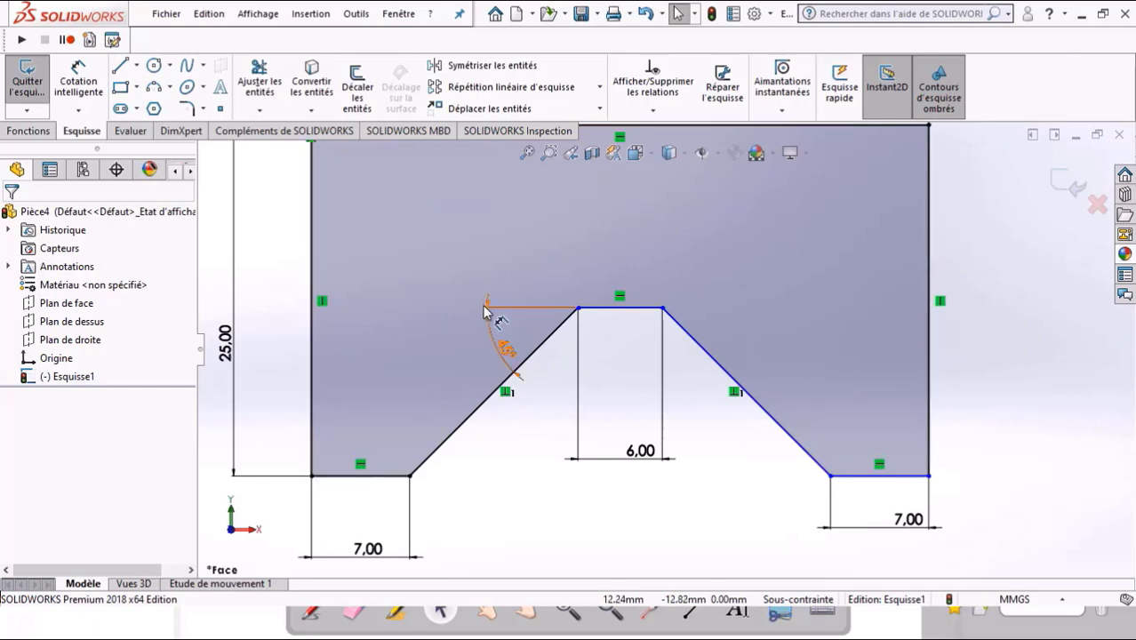
{"action": "left_click", "coordinate": [506, 360]}
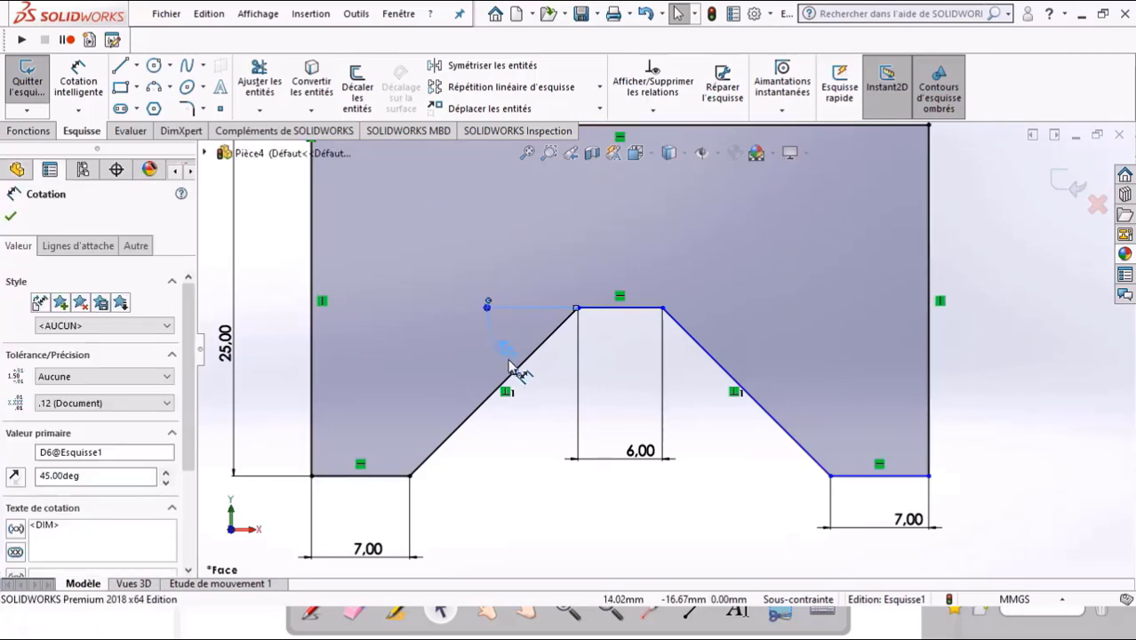
{"action": "key", "text": "Delete"}
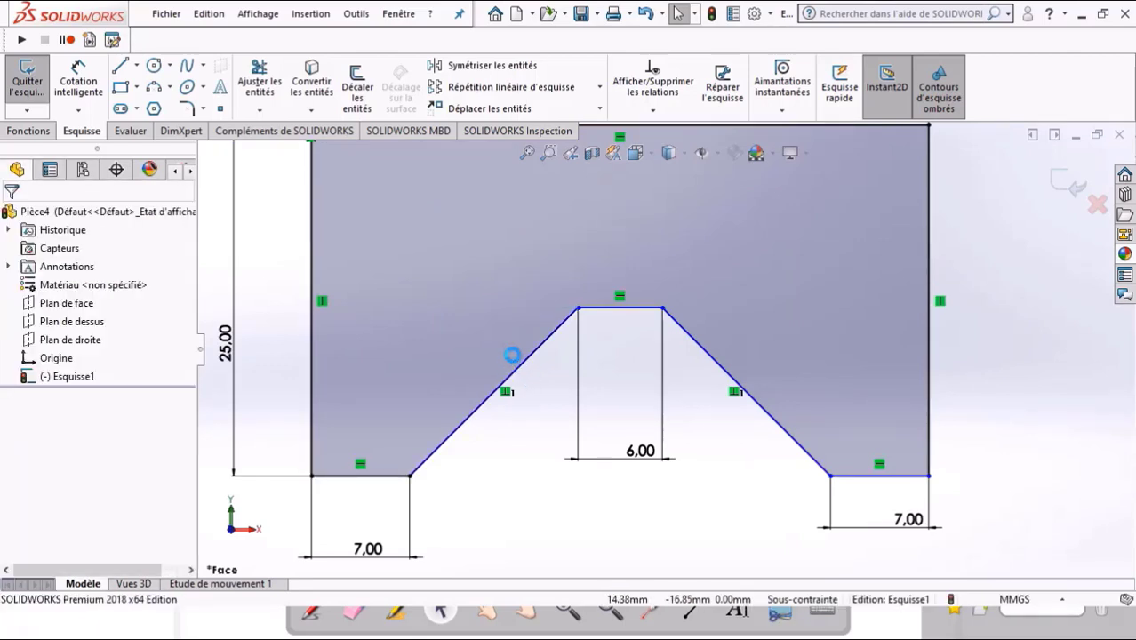
- Add angles on the right and left notch slopes, then cancel after the driven-dimension prompt
{"action": "left_click", "coordinate": [78, 80]}
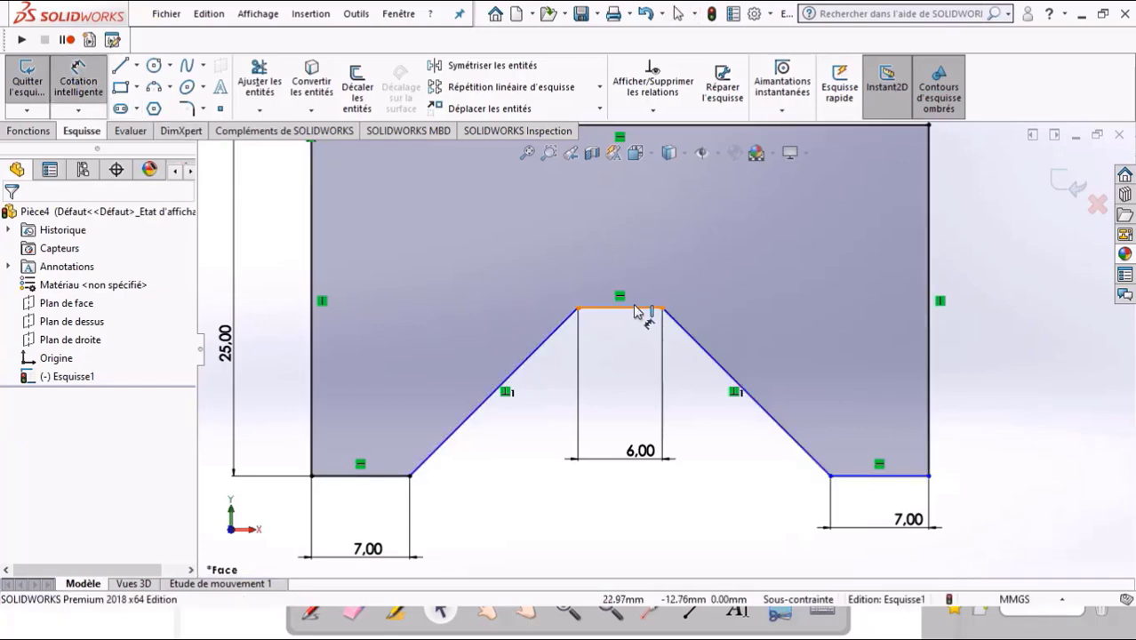
{"action": "left_click", "coordinate": [689, 329]}
{"action": "left_click", "coordinate": [713, 353]}
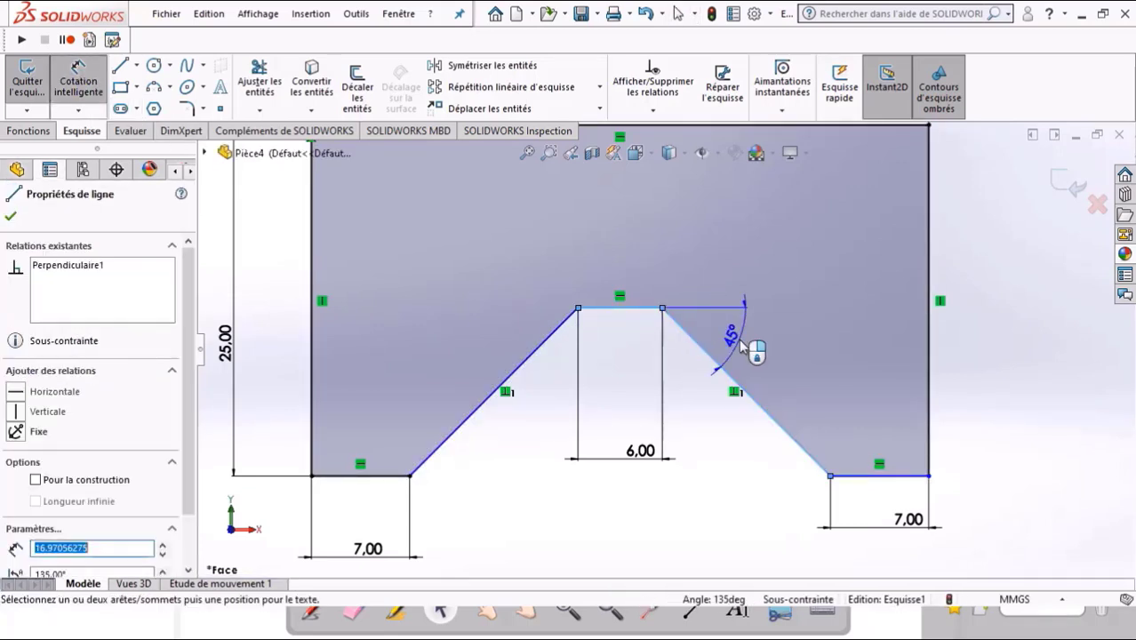
{"action": "left_click", "coordinate": [742, 347]}
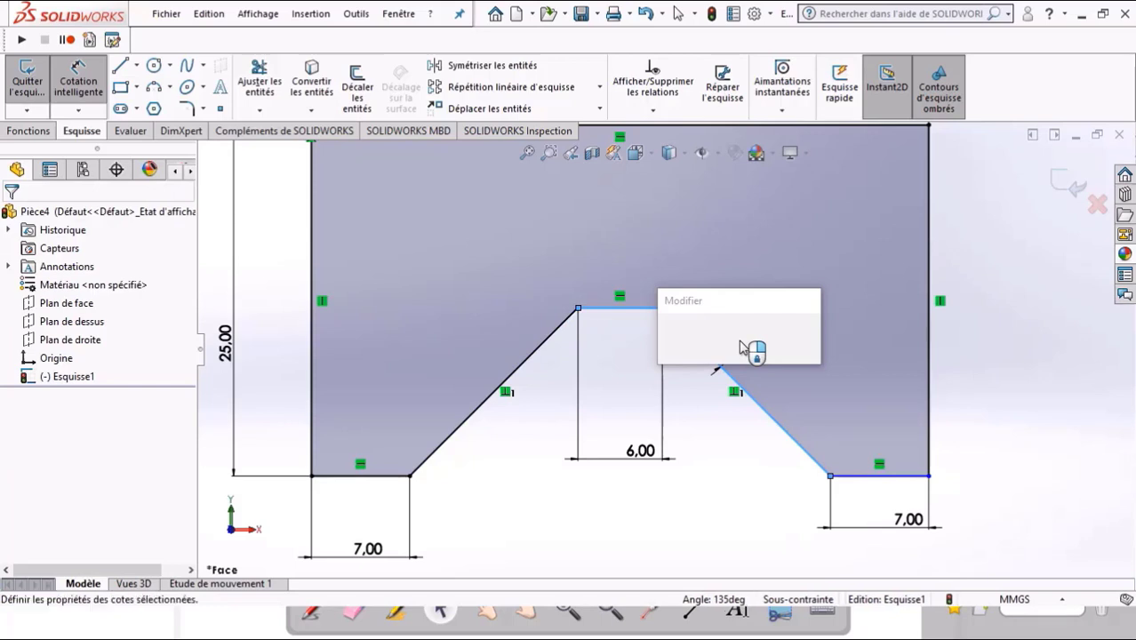
{"action": "left_click", "coordinate": [739, 340]}
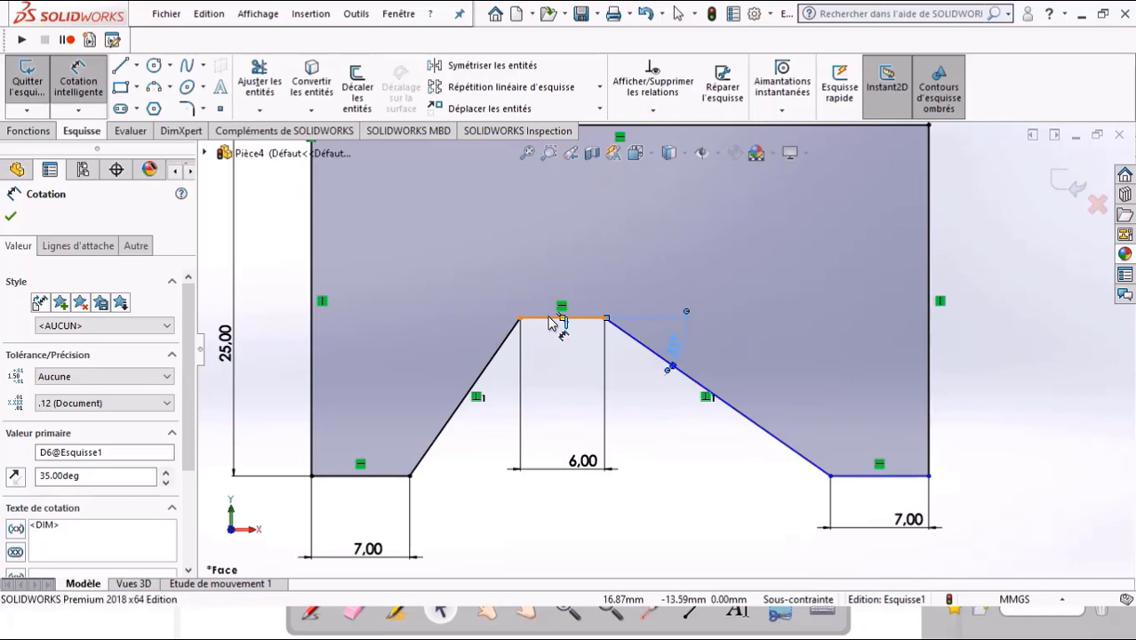
{"action": "left_click", "coordinate": [531, 320]}
{"action": "left_click", "coordinate": [497, 347]}
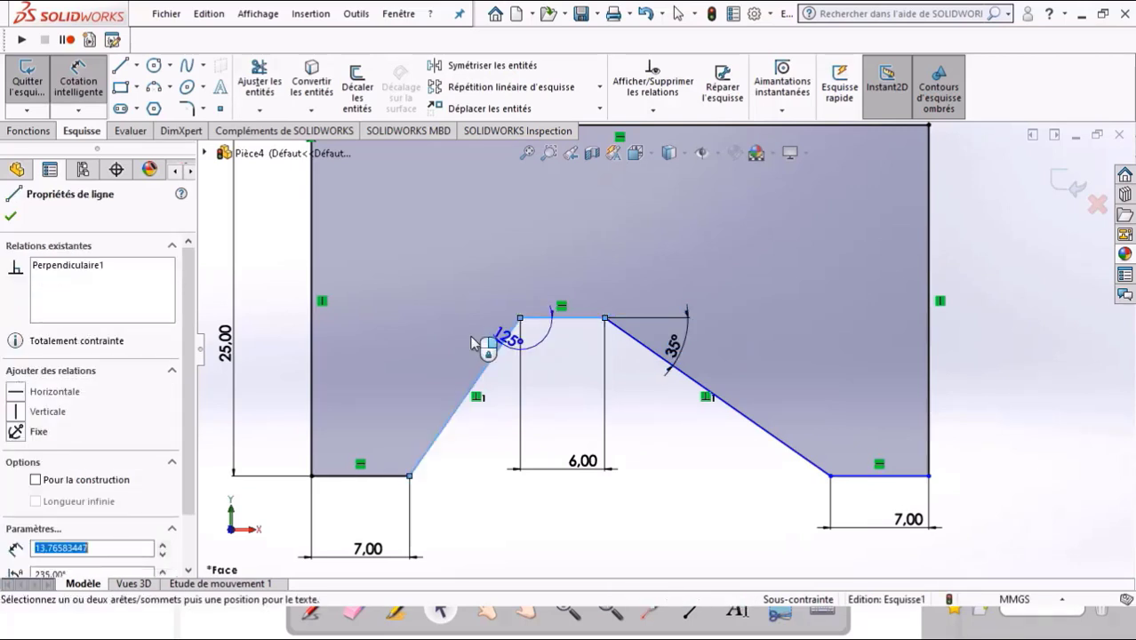
{"action": "left_click", "coordinate": [460, 340]}
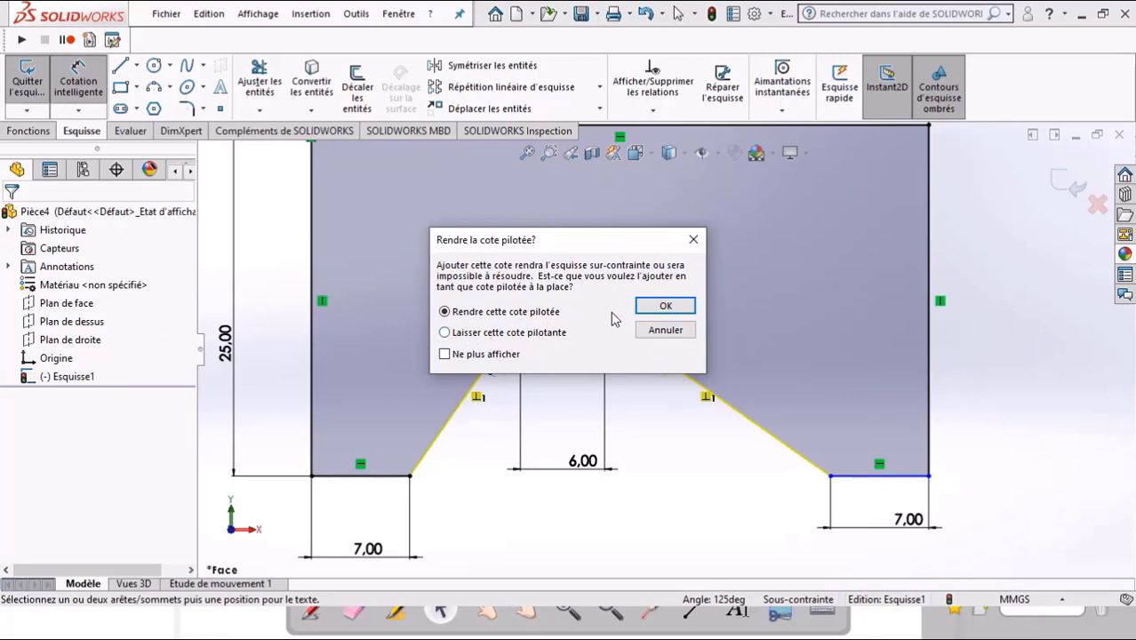
{"action": "left_click", "coordinate": [663, 306]}
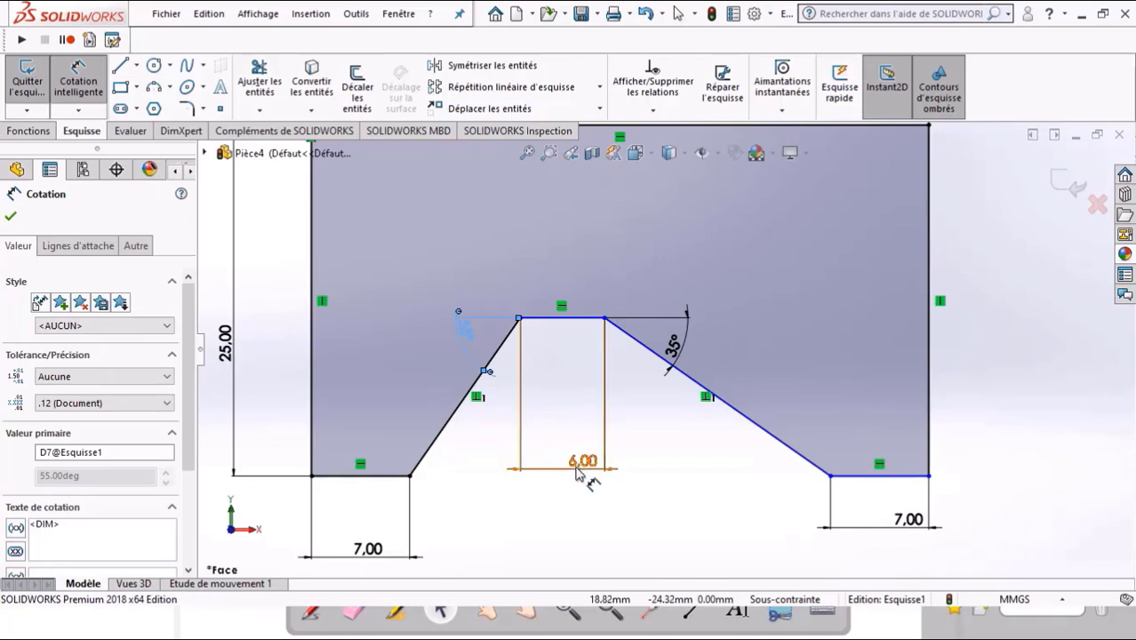
{"action": "key", "text": "Escape"}
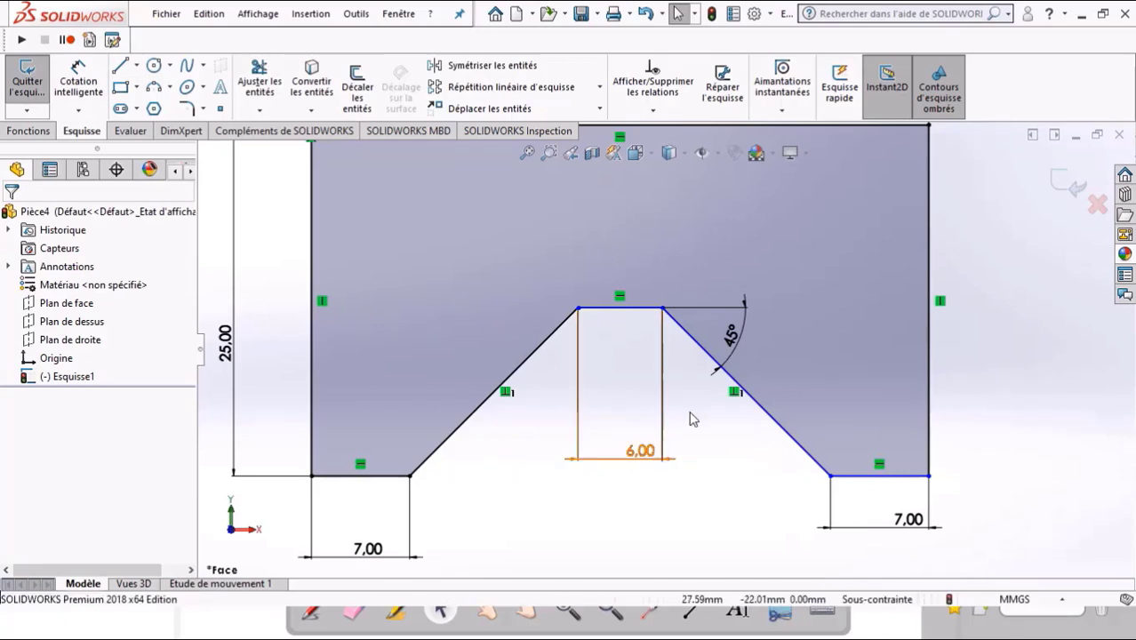
- Check the 6.00 top width, then dimension the left slope's angle to the notch top as 30
{"action": "double_click", "coordinate": [641, 452]}
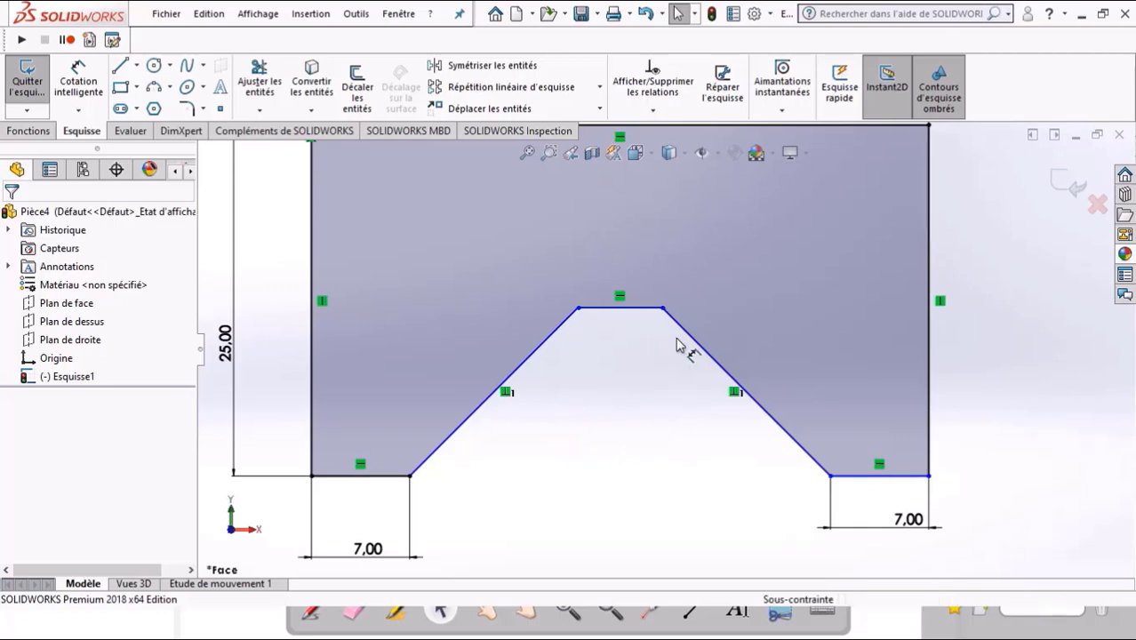
{"action": "left_click", "coordinate": [85, 78]}
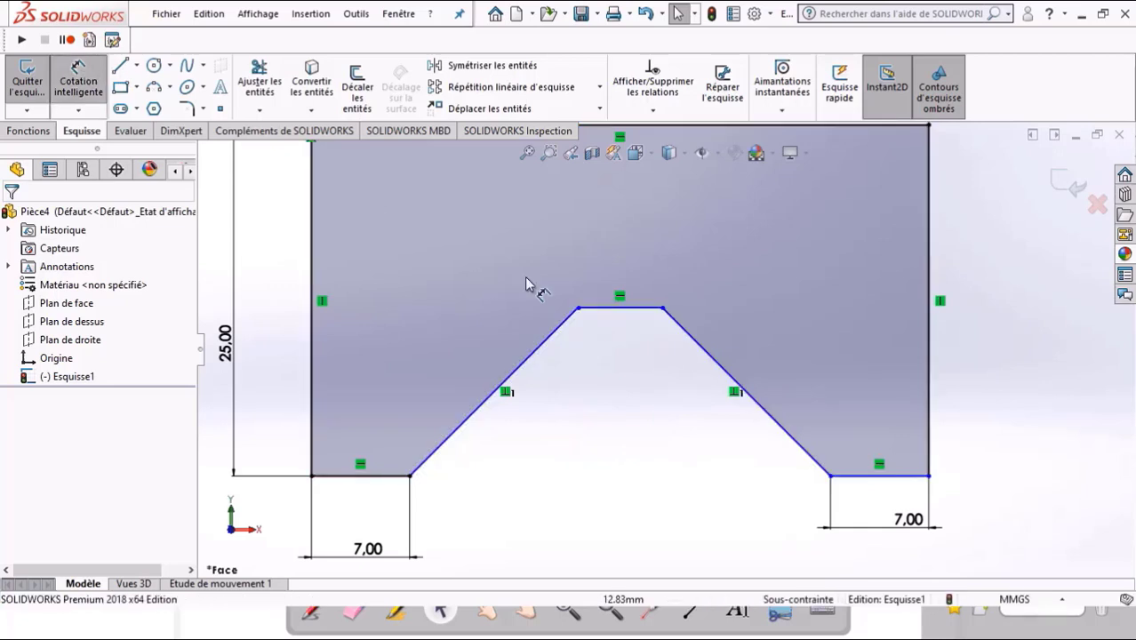
{"action": "left_click", "coordinate": [604, 310]}
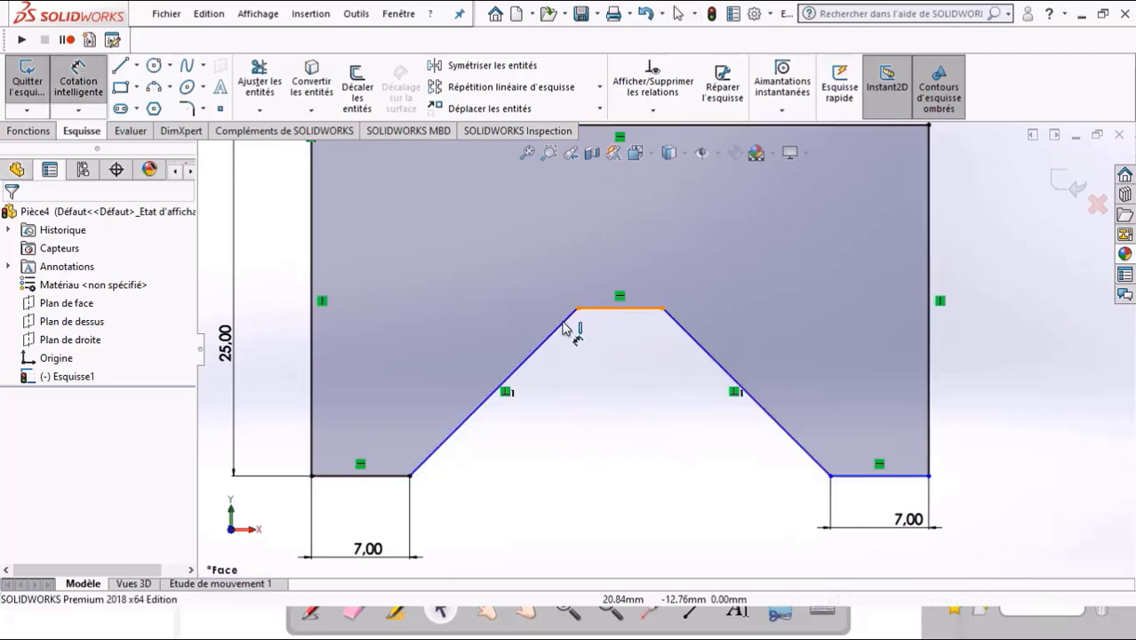
{"action": "left_click", "coordinate": [533, 353]}
{"action": "left_click", "coordinate": [522, 338]}
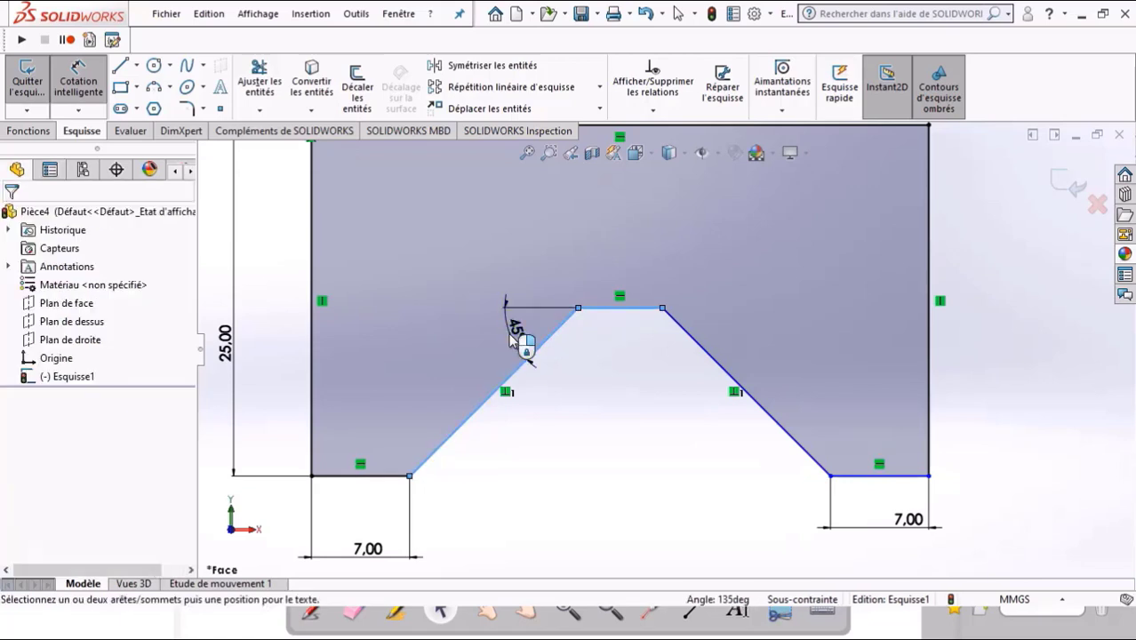
{"action": "type", "text": "30"}
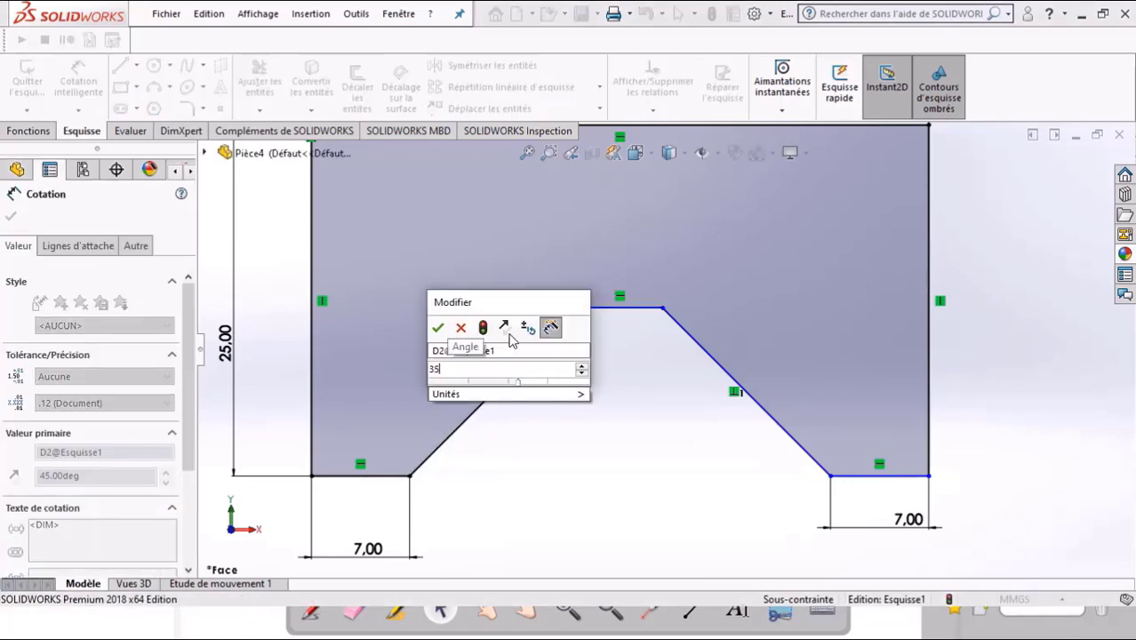
{"action": "key", "text": "Return"}
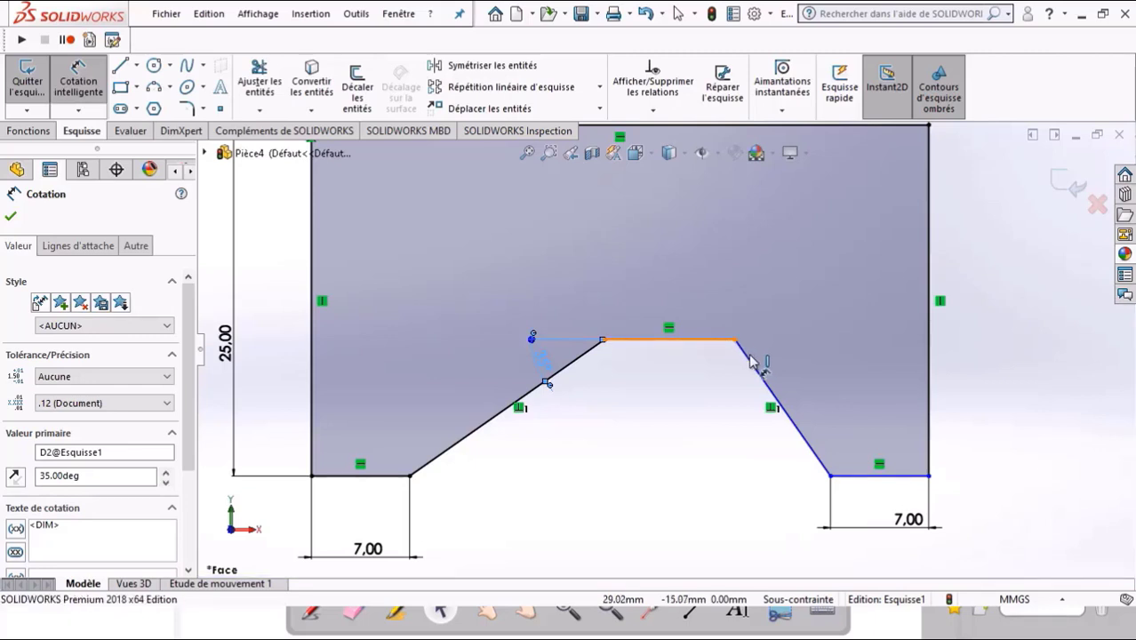
- Attempt a right-slope angle, dismiss the over-constraint prompt and fit the sketch in view
{"action": "left_click", "coordinate": [754, 369]}
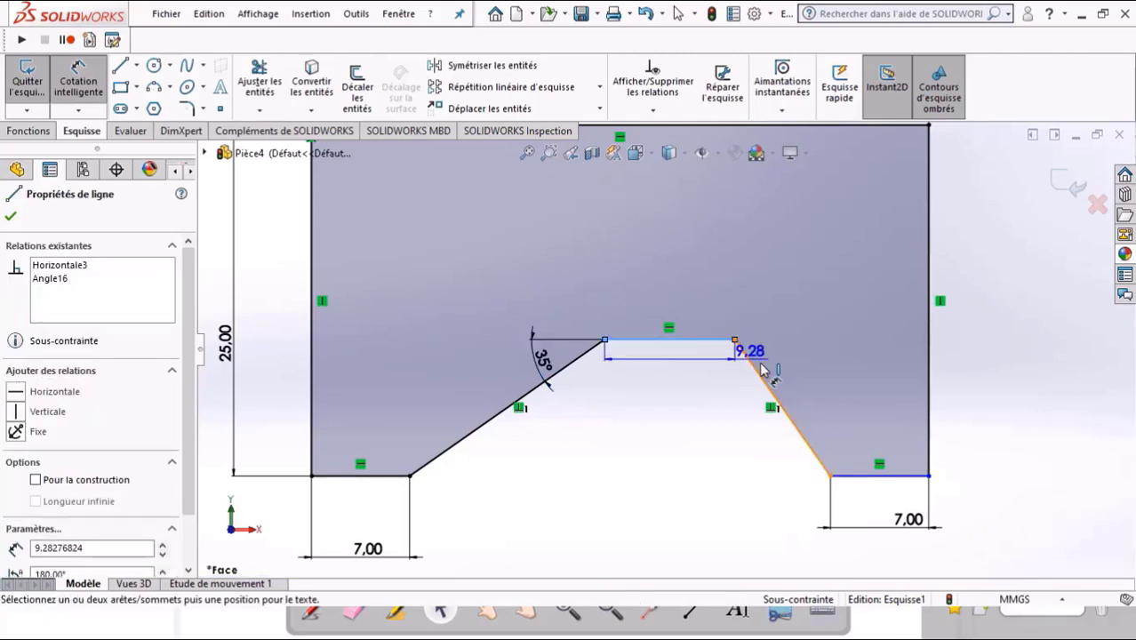
{"action": "left_click", "coordinate": [770, 366]}
{"action": "left_click", "coordinate": [769, 367]}
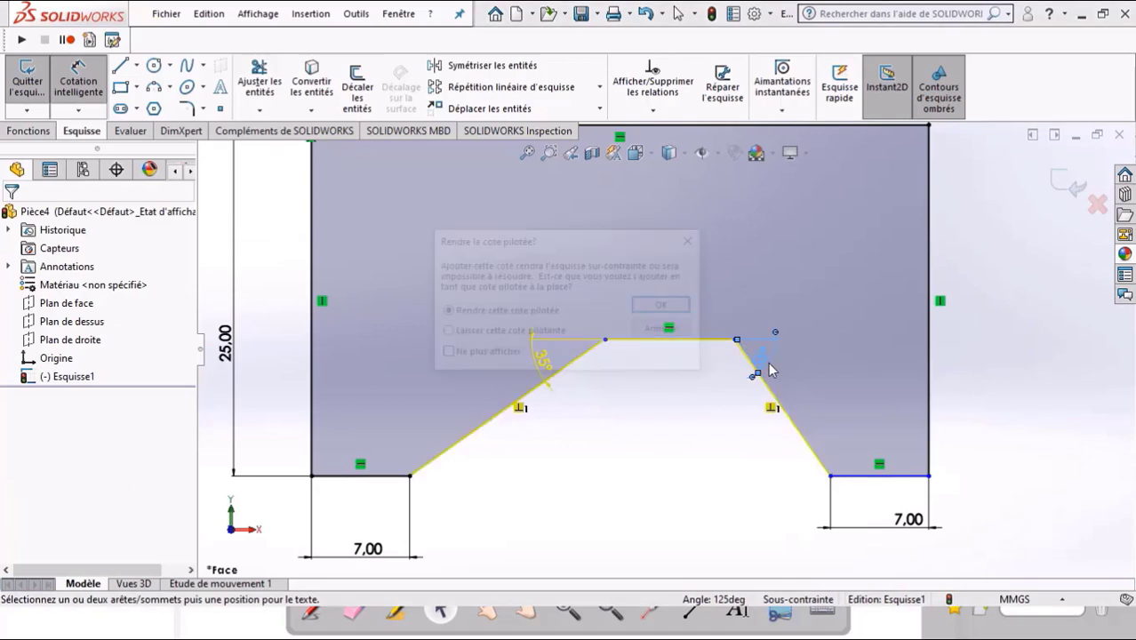
{"action": "left_click", "coordinate": [695, 240]}
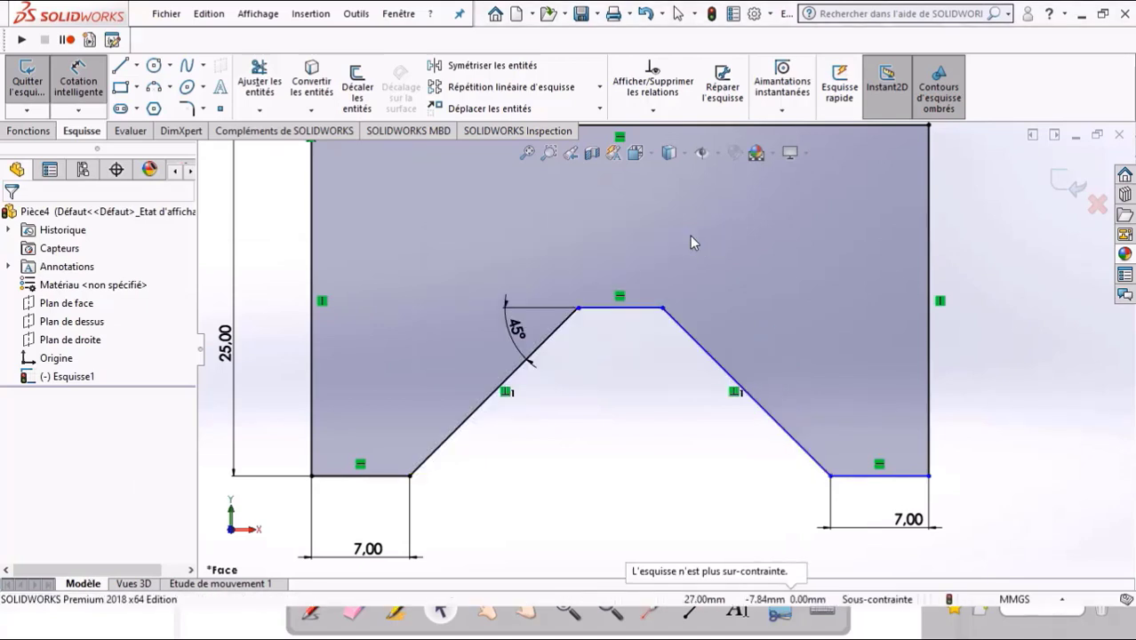
{"action": "key", "text": "Escape"}
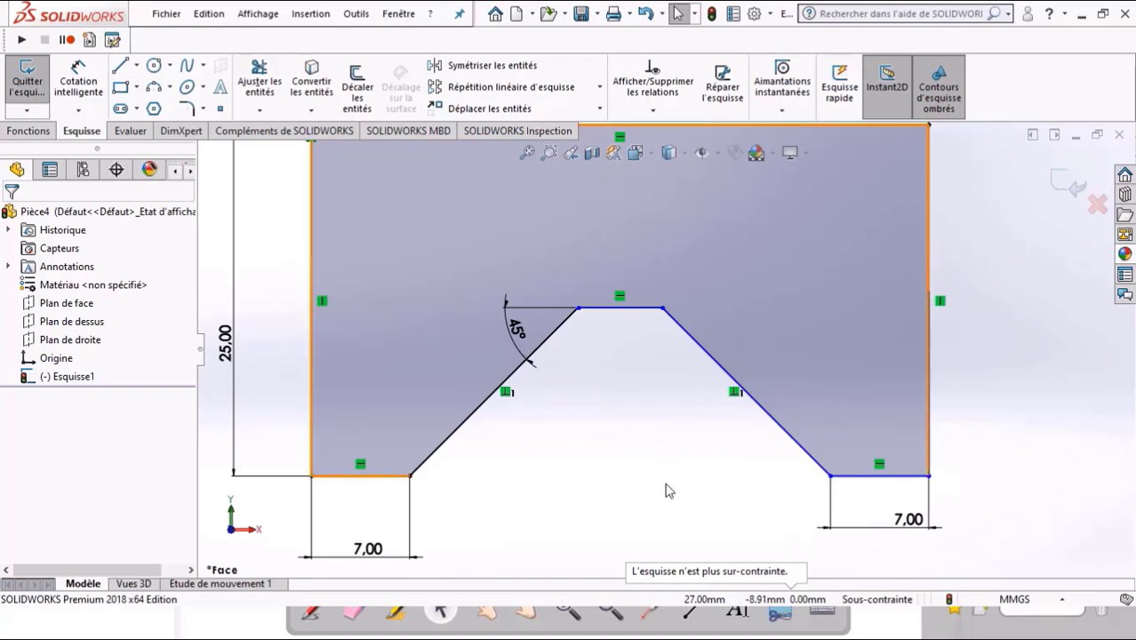
{"action": "key", "text": "z"}
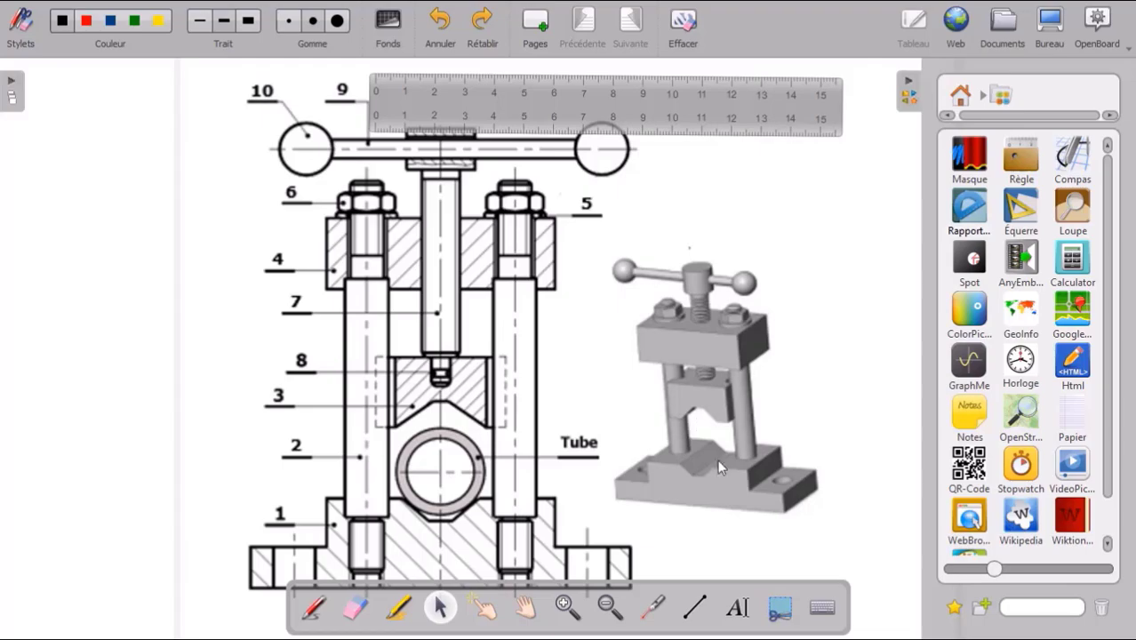
{"action": "key", "text": "alt+Tab"}
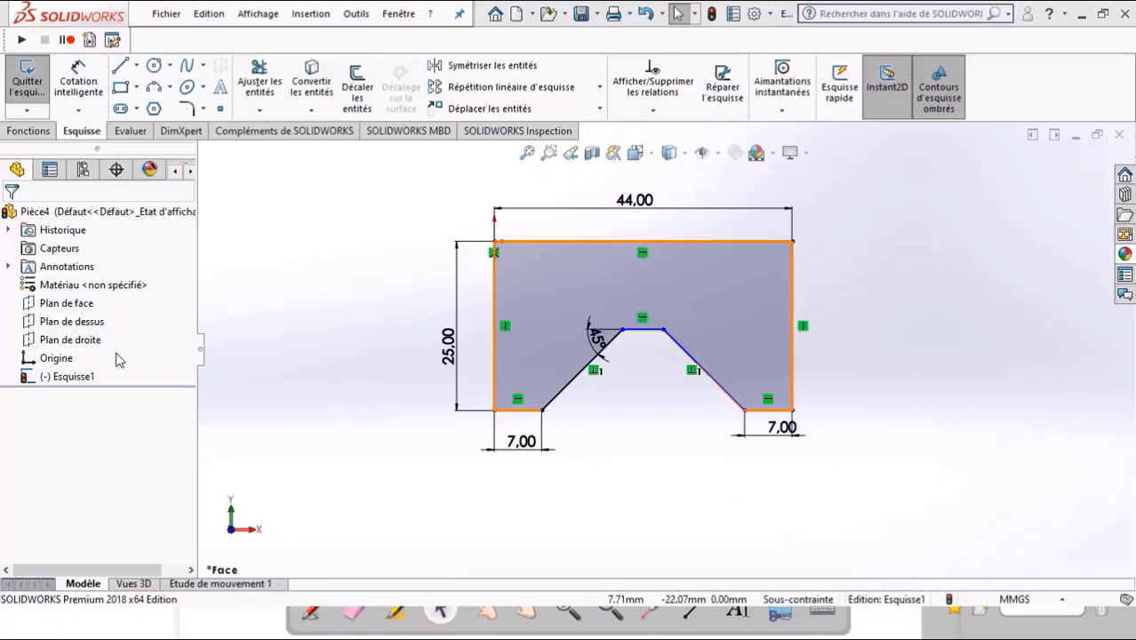
{"action": "left_click", "coordinate": [36, 131]}
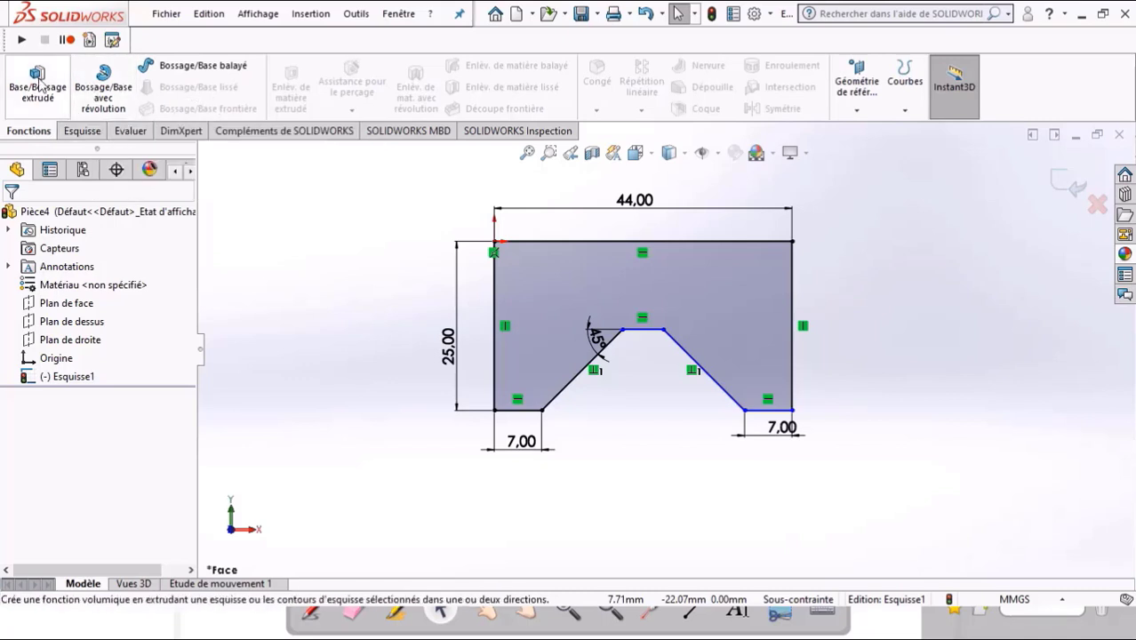
- Extrude the notched profile 35 mm into a solid block, Boss.-Extru.1
{"action": "left_click", "coordinate": [37, 81]}
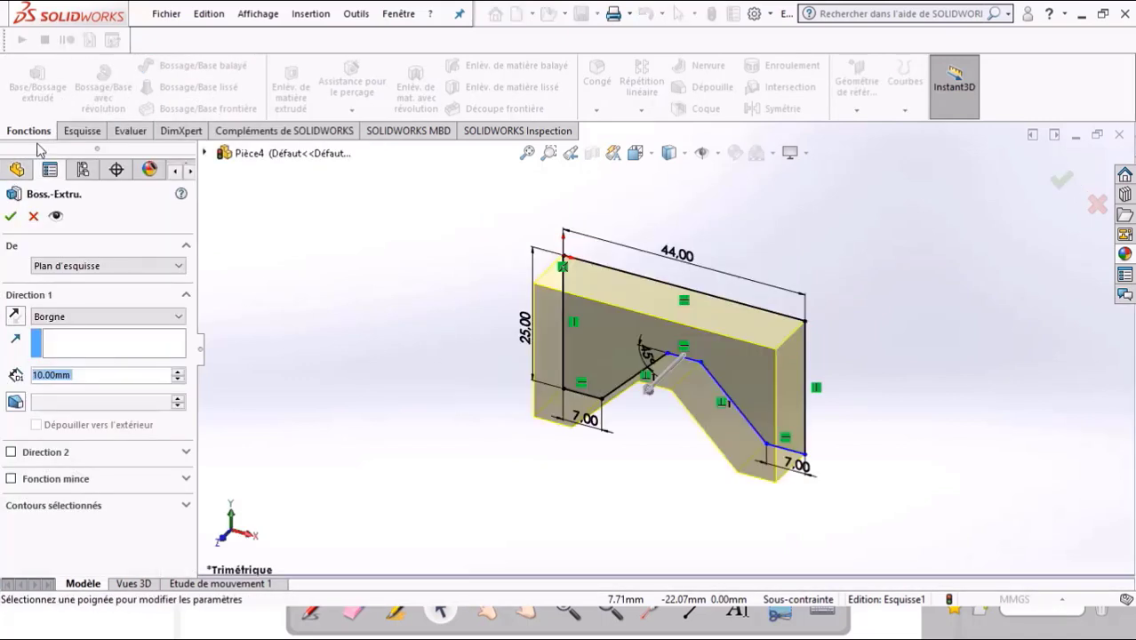
{"action": "left_click", "coordinate": [179, 372]}
{"action": "left_click", "coordinate": [178, 372]}
{"action": "left_click", "coordinate": [178, 372]}
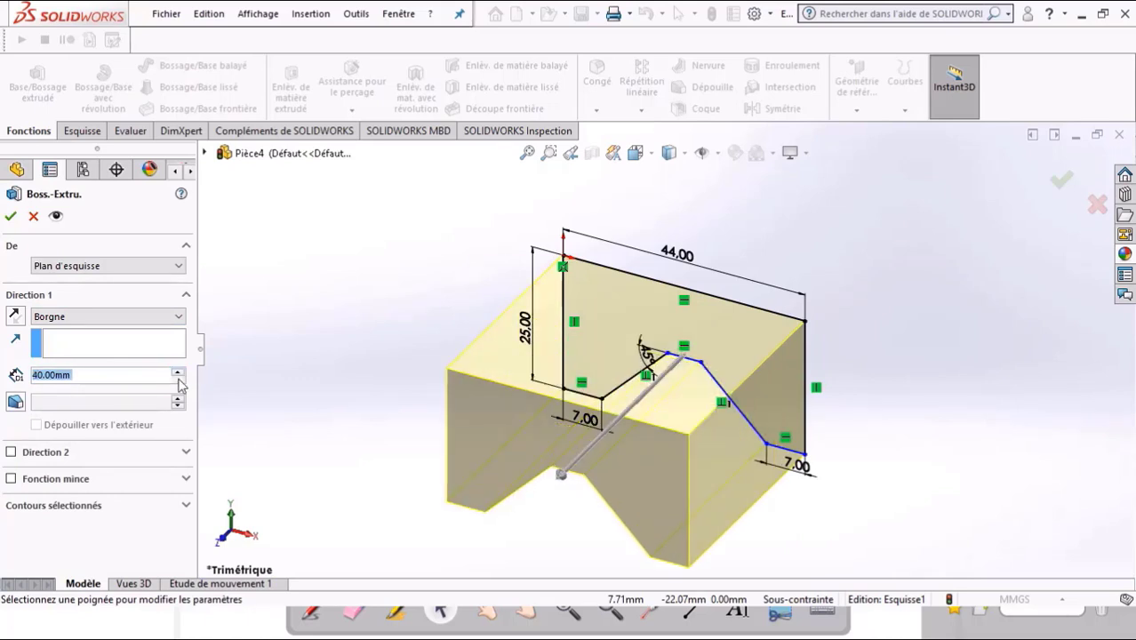
{"action": "left_click", "coordinate": [179, 379]}
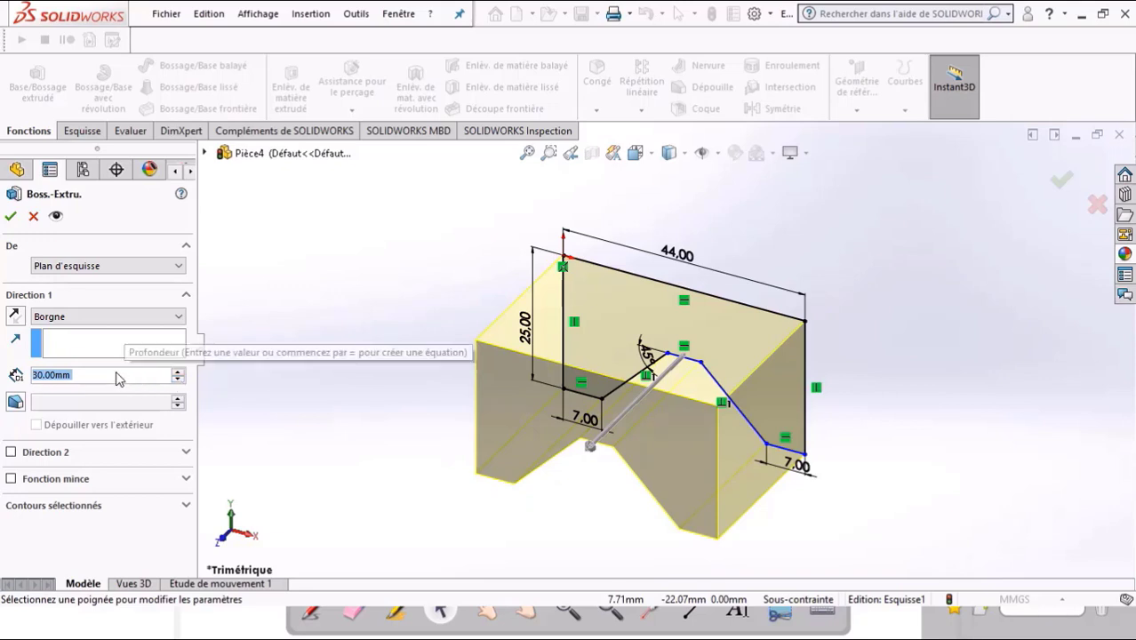
{"action": "type", "text": "35"}
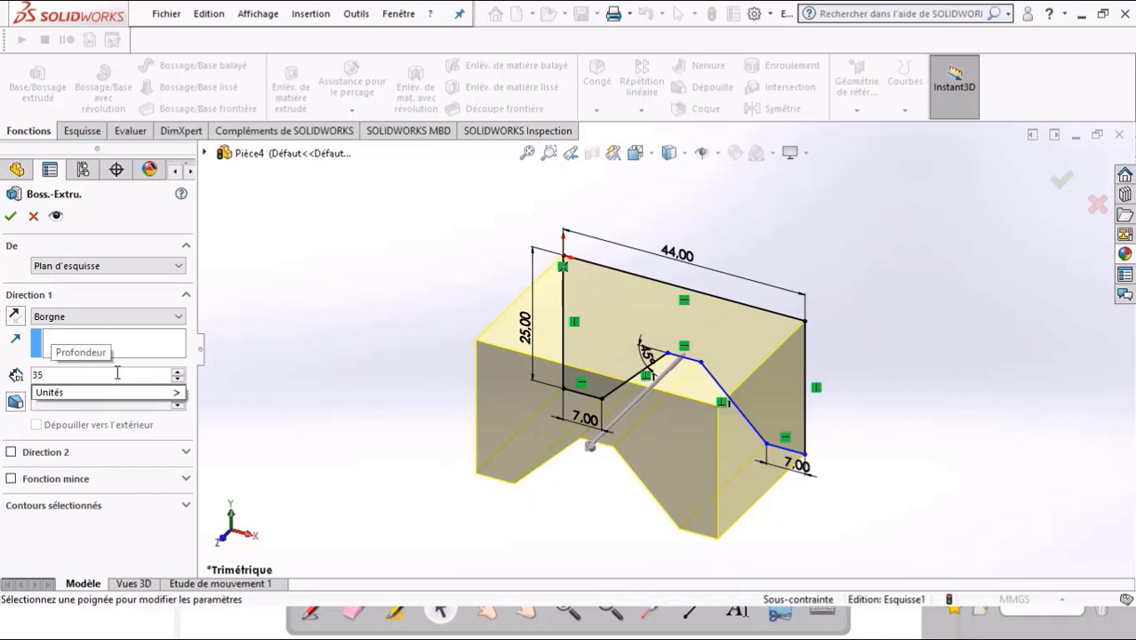
{"action": "key", "text": "Return"}
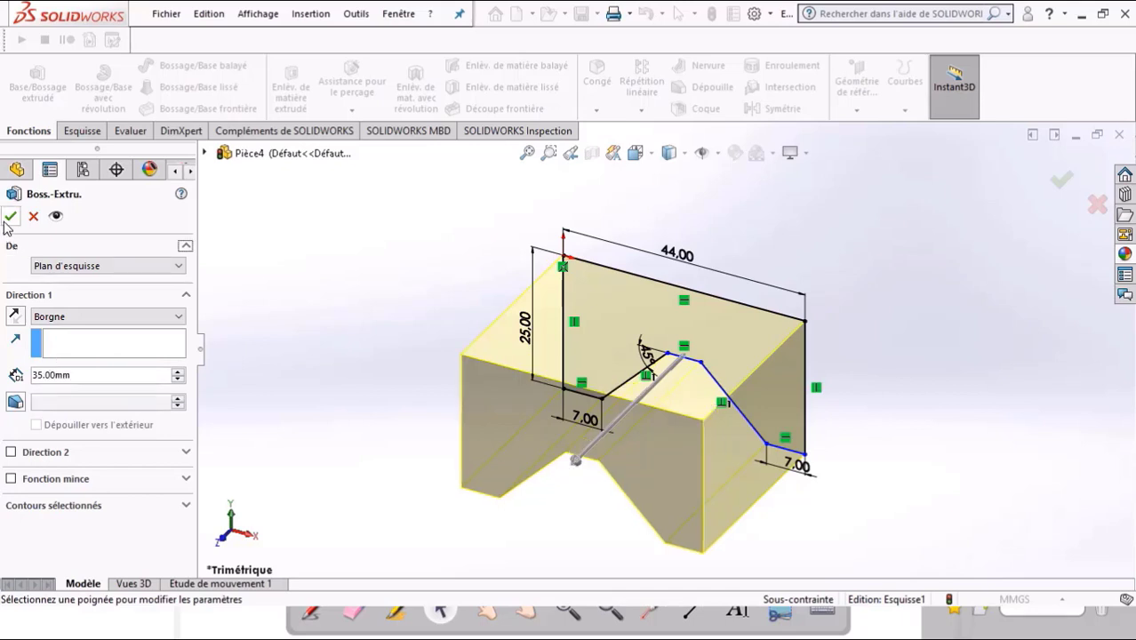
{"action": "left_click", "coordinate": [11, 217]}
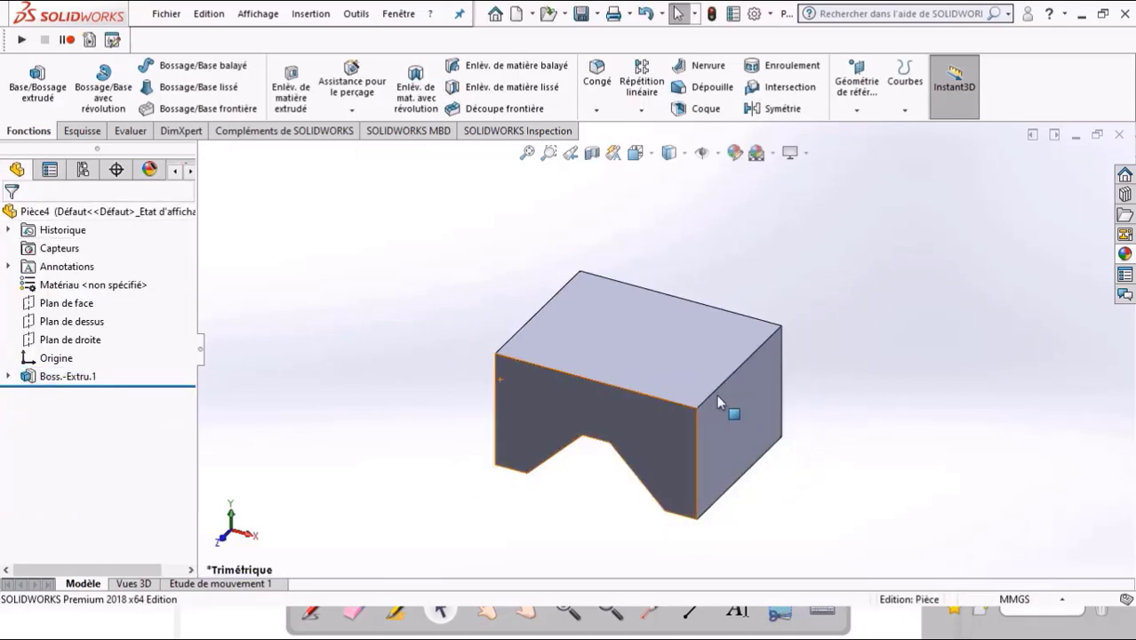
{"action": "key", "text": "alt+Tab"}
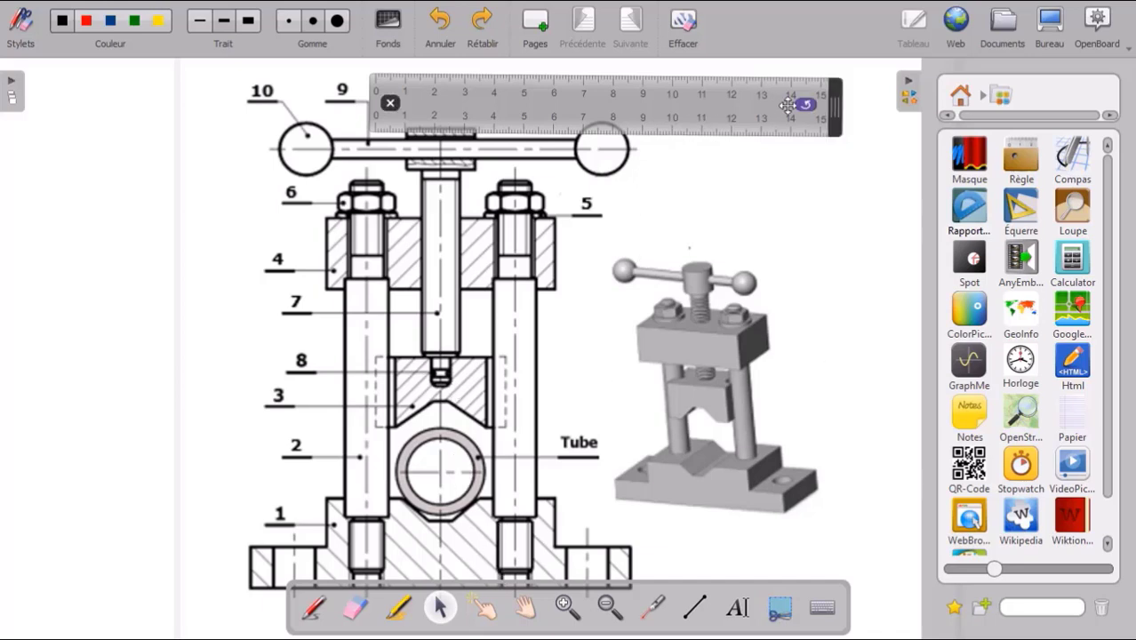
- Rotate and slide the ruler until it lies horizontally across the jaw piece above the tube
{"action": "left_click_drag", "start_coordinate": [805, 104], "coordinate": [349, 411]}
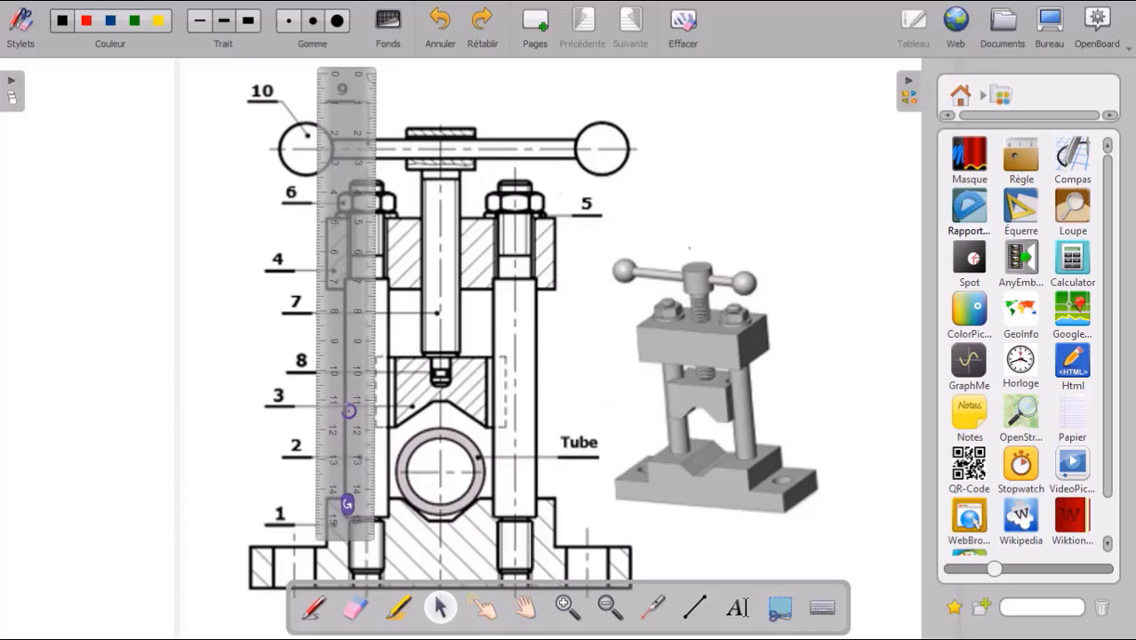
{"action": "mouse_move", "coordinate": [336, 250]}
{"action": "left_mouse_down"}
{"action": "mouse_move", "coordinate": [388, 534]}
{"action": "mouse_move", "coordinate": [403, 534]}
{"action": "left_mouse_up"}
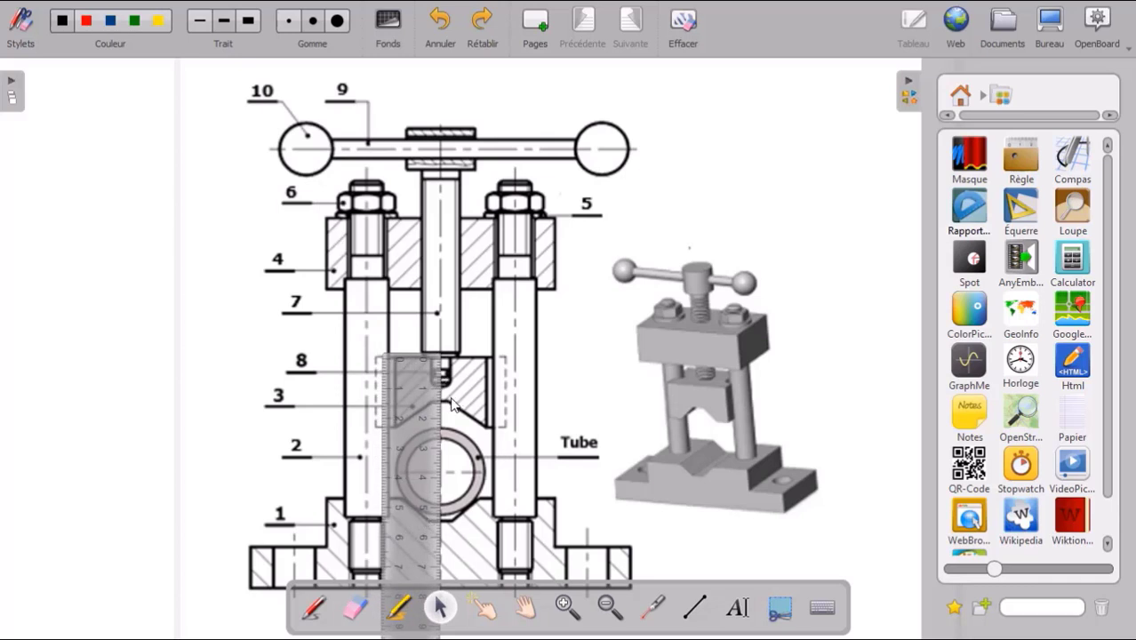
{"action": "left_click_drag", "start_coordinate": [406, 516], "coordinate": [452, 277]}
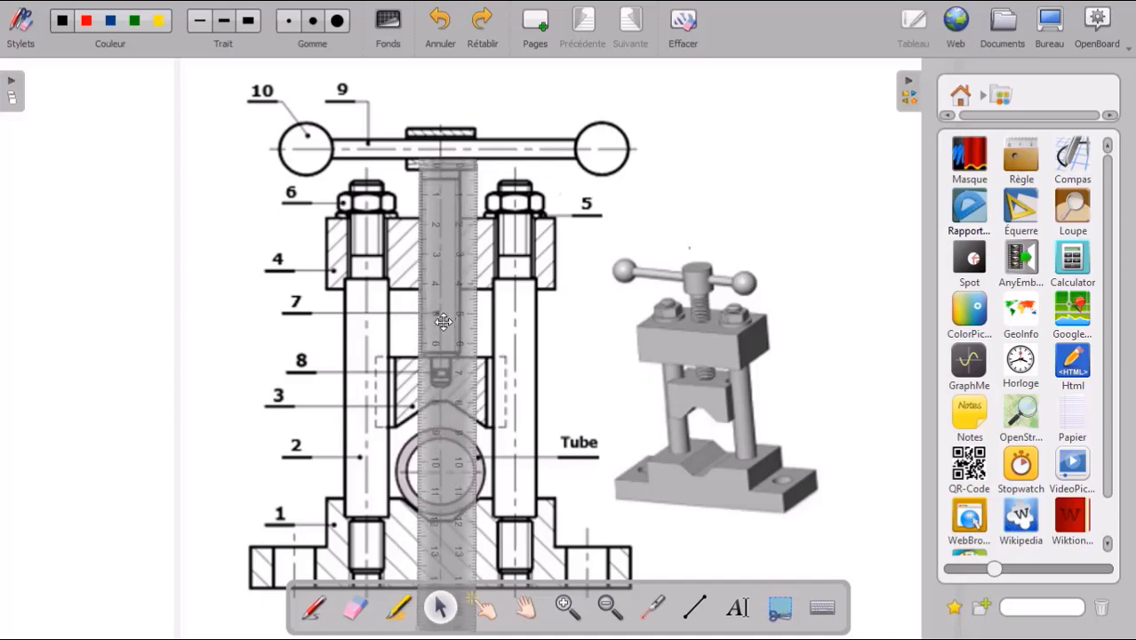
{"action": "left_click_drag", "start_coordinate": [456, 548], "coordinate": [915, 156]}
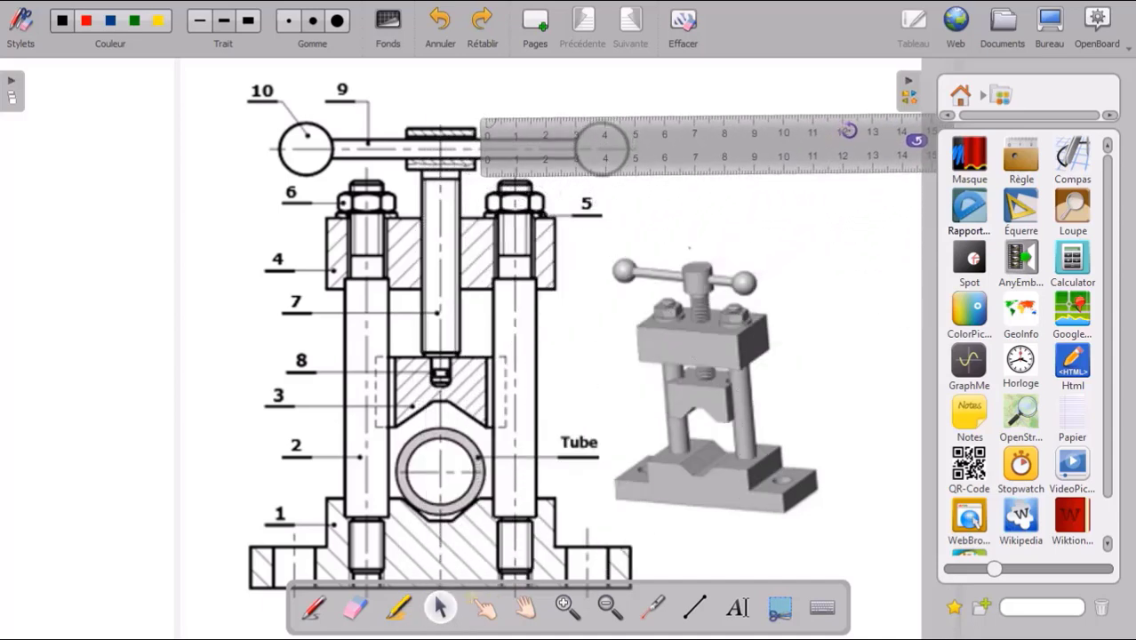
{"action": "left_click_drag", "start_coordinate": [670, 167], "coordinate": [601, 336]}
{"action": "left_click_drag", "start_coordinate": [565, 389], "coordinate": [498, 410]}
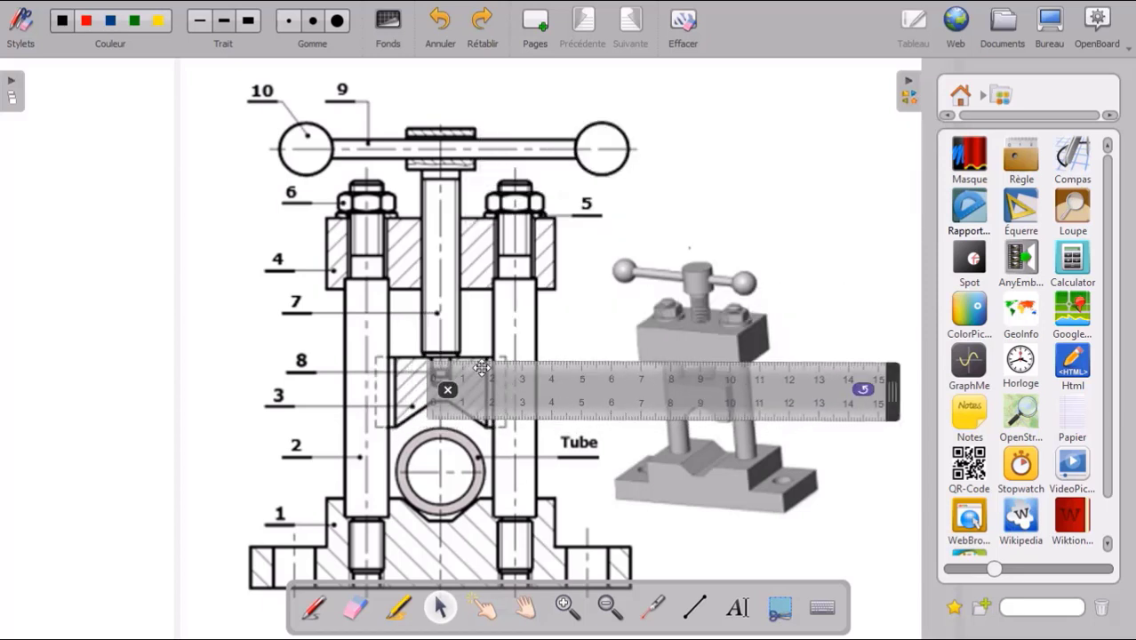
{"action": "left_click_drag", "start_coordinate": [481, 367], "coordinate": [479, 365]}
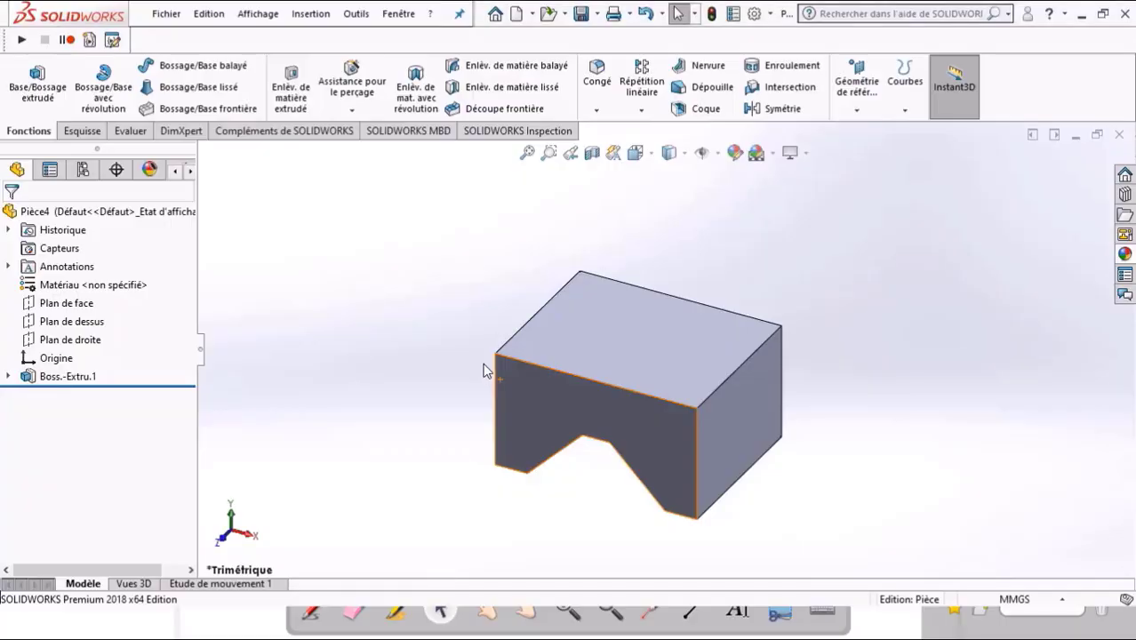
- Start a new sketch on the block's top face, viewed normal to it
{"action": "left_click", "coordinate": [606, 309]}
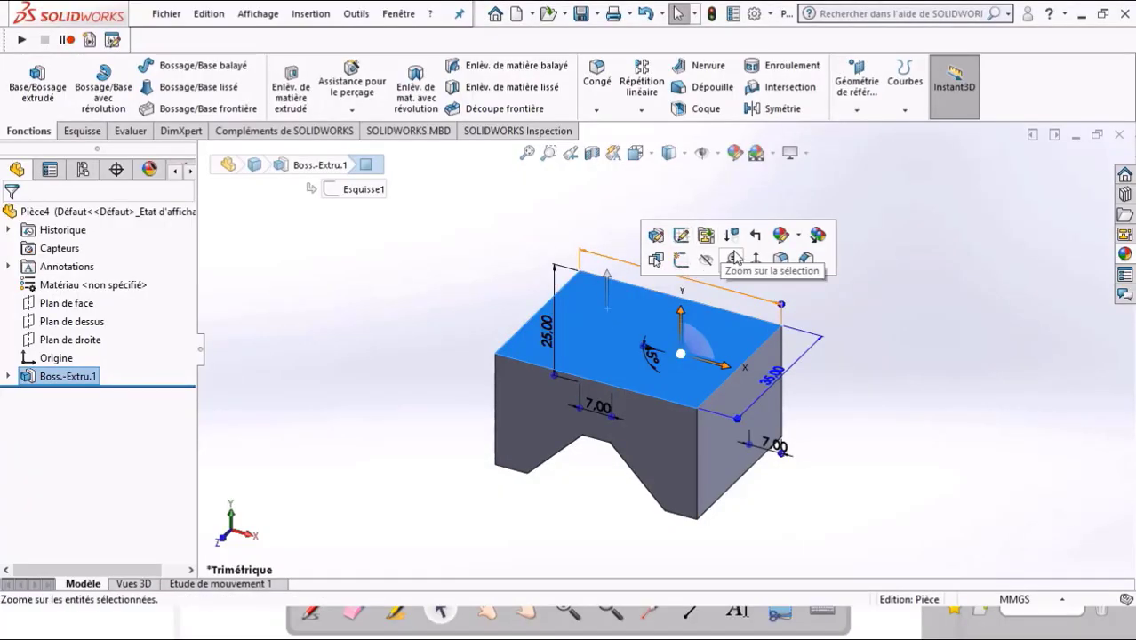
{"action": "left_click", "coordinate": [756, 260]}
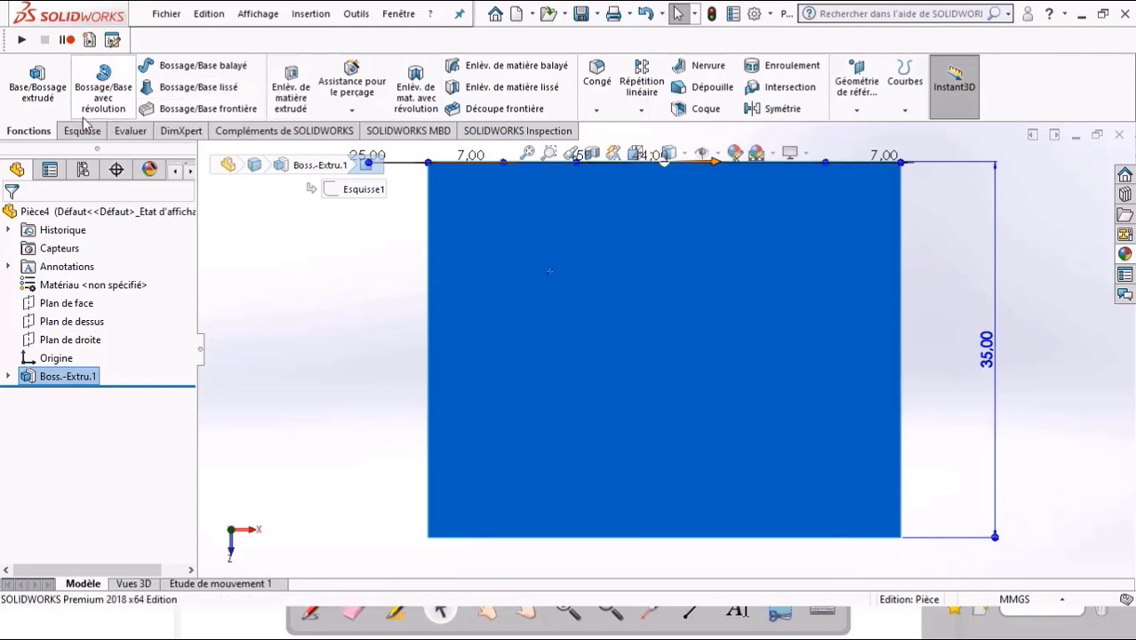
{"action": "left_click", "coordinate": [81, 131]}
{"action": "left_click", "coordinate": [27, 81]}
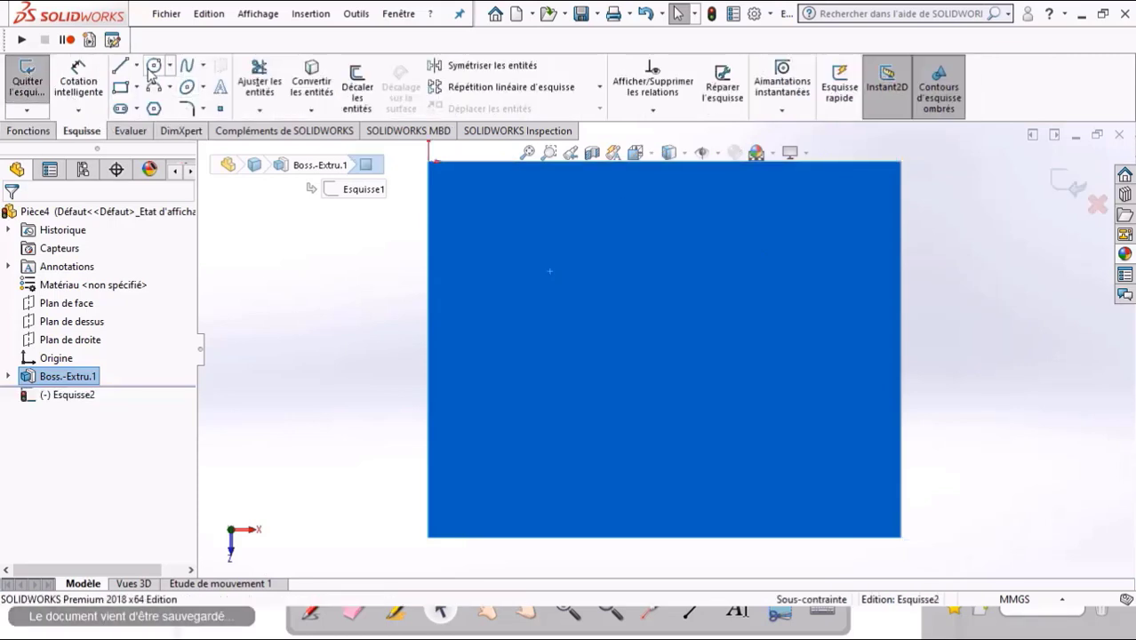
- Draw a circle on the face and give it a 7 mm diameter dimension
{"action": "left_click", "coordinate": [154, 65]}
{"action": "left_click", "coordinate": [647, 342]}
{"action": "left_click", "coordinate": [674, 341]}
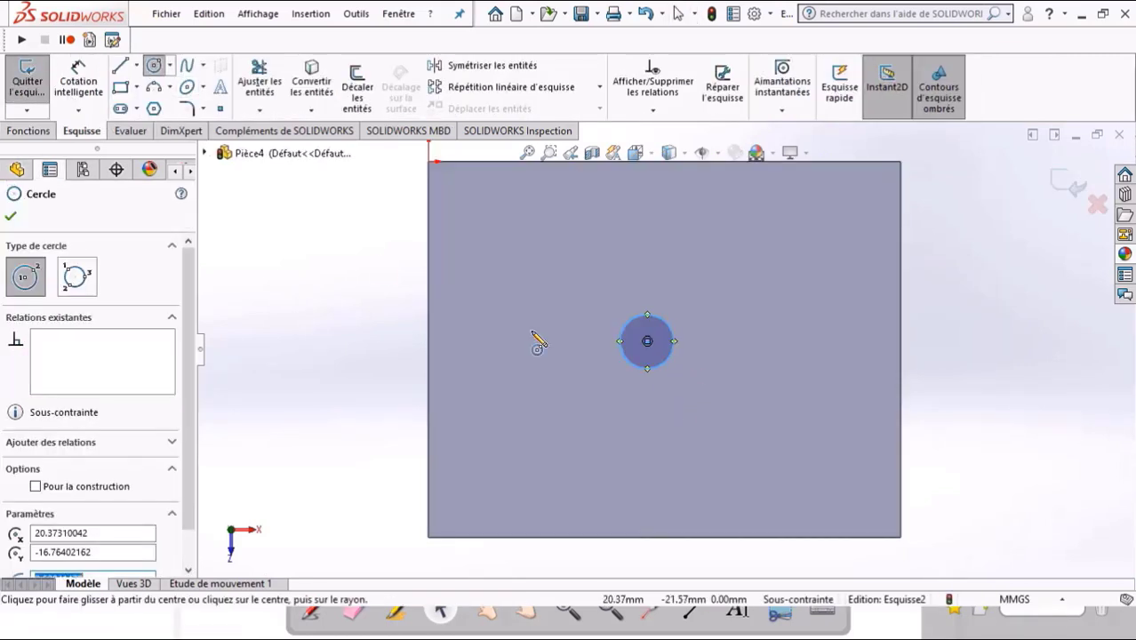
{"action": "left_click", "coordinate": [78, 80]}
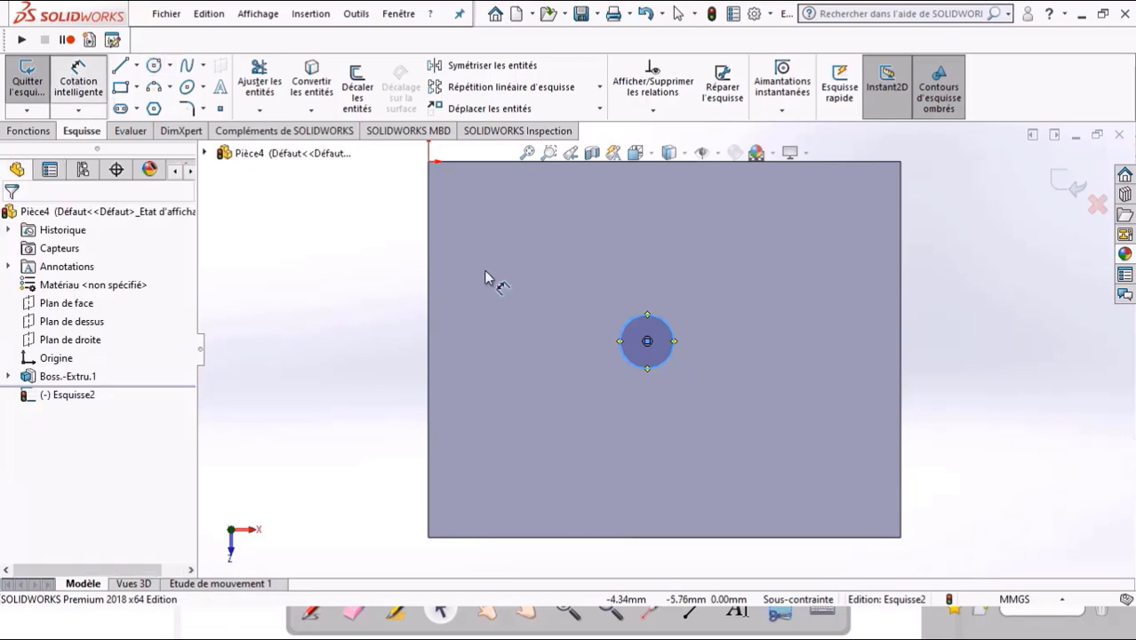
{"action": "left_click", "coordinate": [644, 327]}
{"action": "left_click", "coordinate": [642, 266]}
{"action": "left_click", "coordinate": [642, 266]}
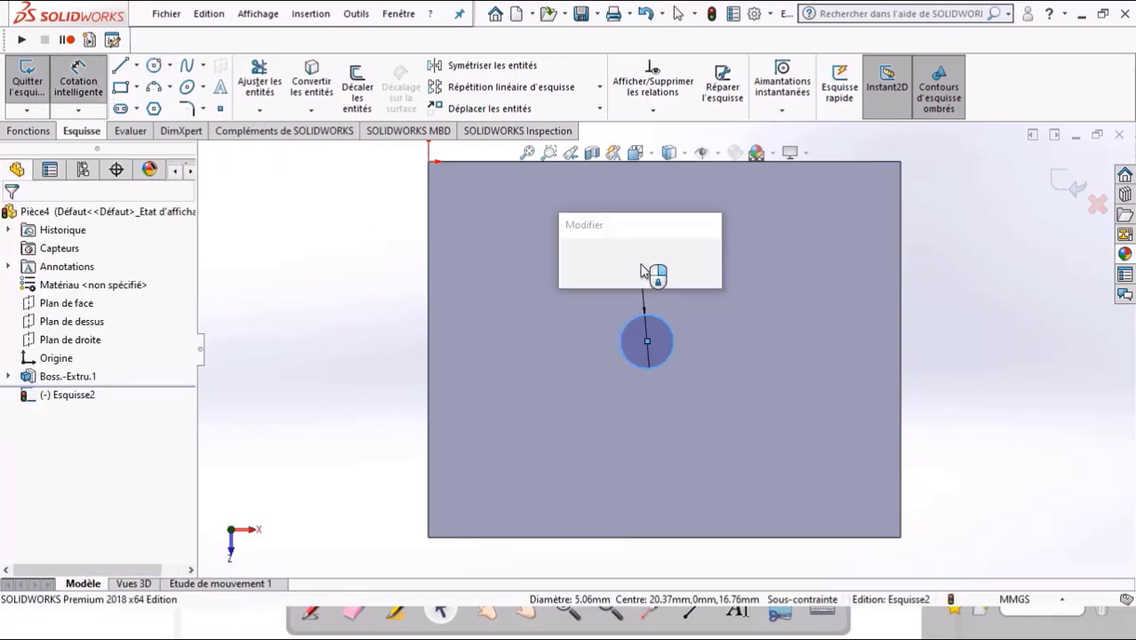
{"action": "type", "text": "7"}
{"action": "key", "text": "Return"}
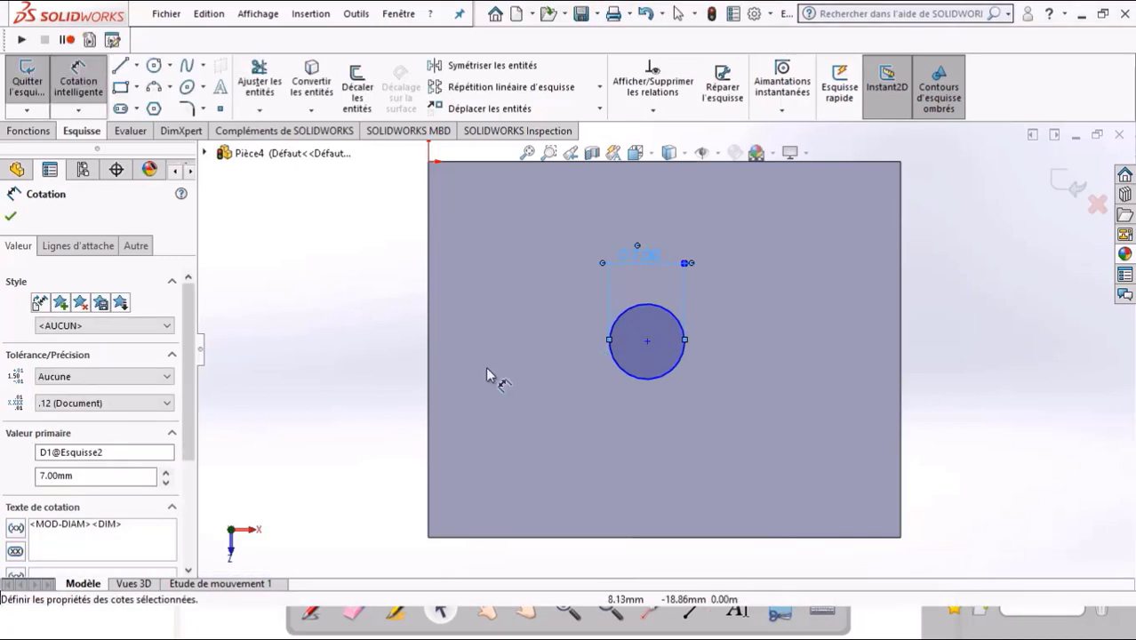
{"action": "left_click", "coordinate": [430, 362]}
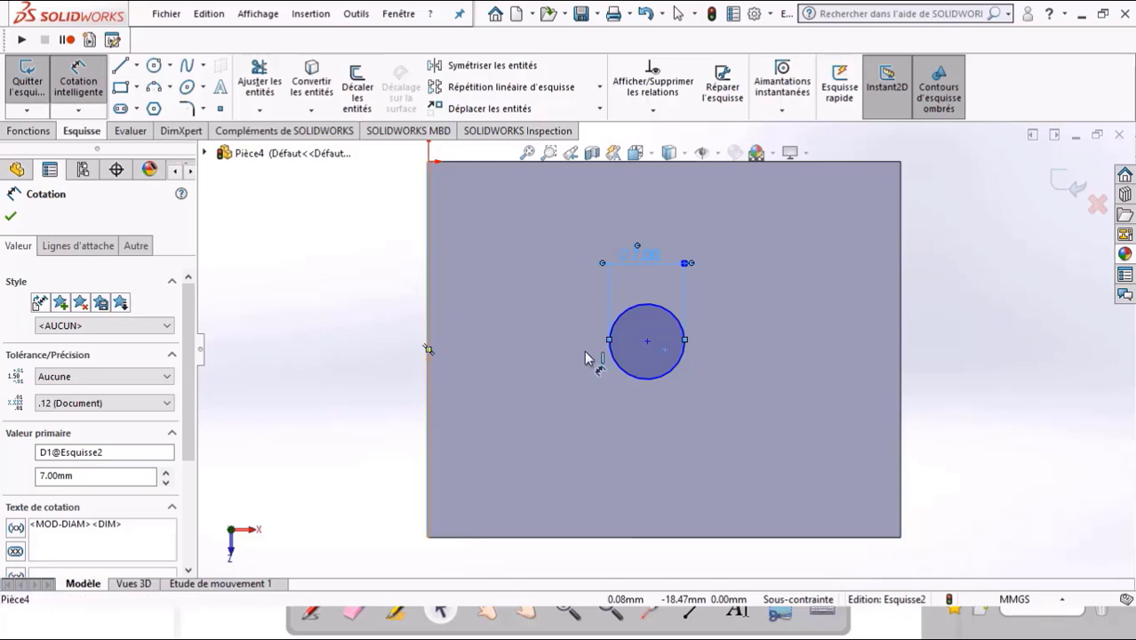
- Locate the circle centre 17.5 mm above the block's bottom edge
{"action": "left_click", "coordinate": [647, 343]}
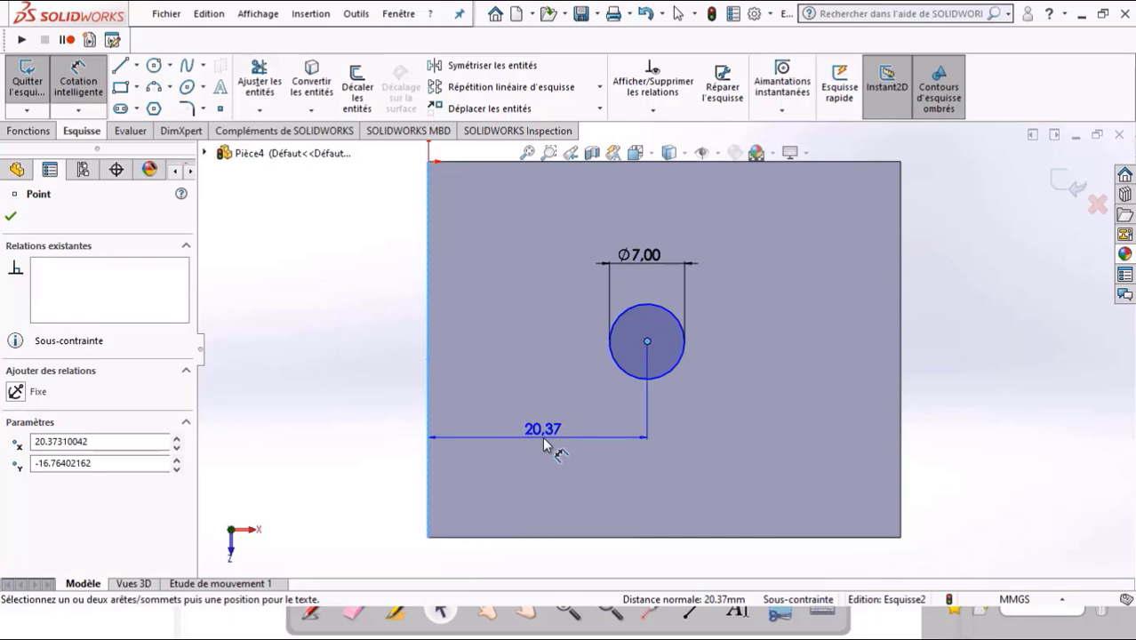
{"action": "key", "text": "Escape"}
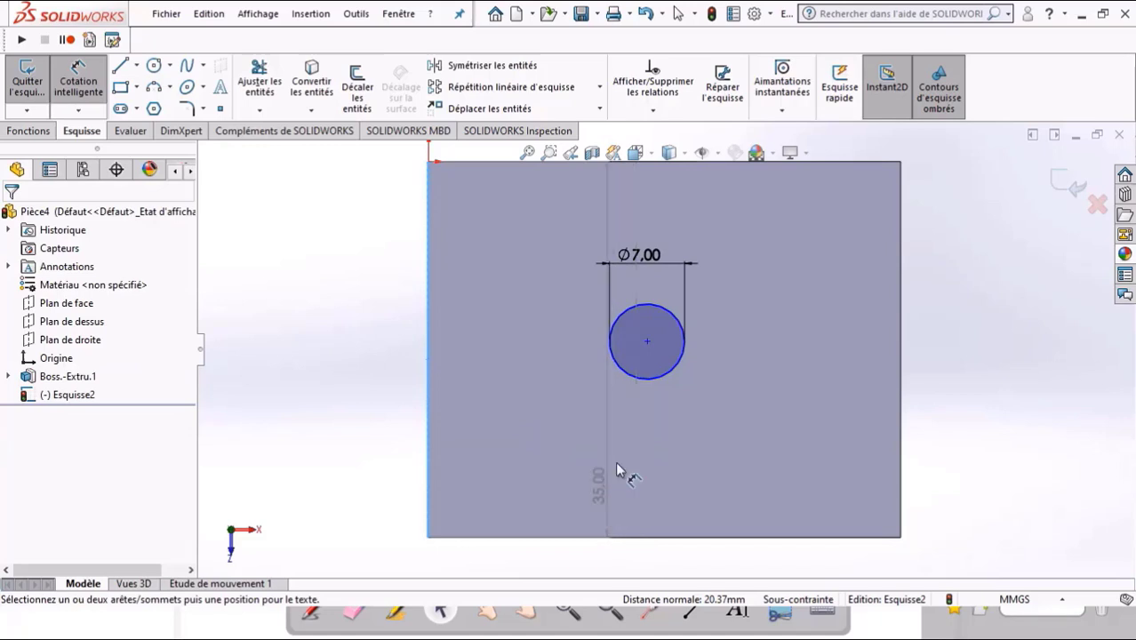
{"action": "left_click", "coordinate": [647, 343]}
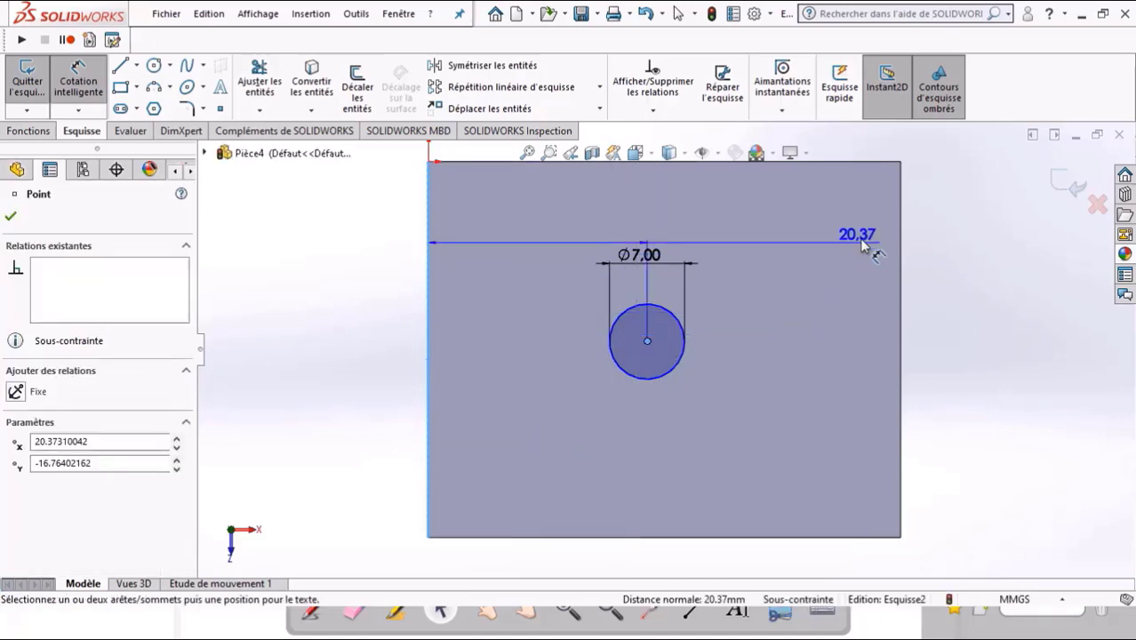
{"action": "key", "text": "Escape"}
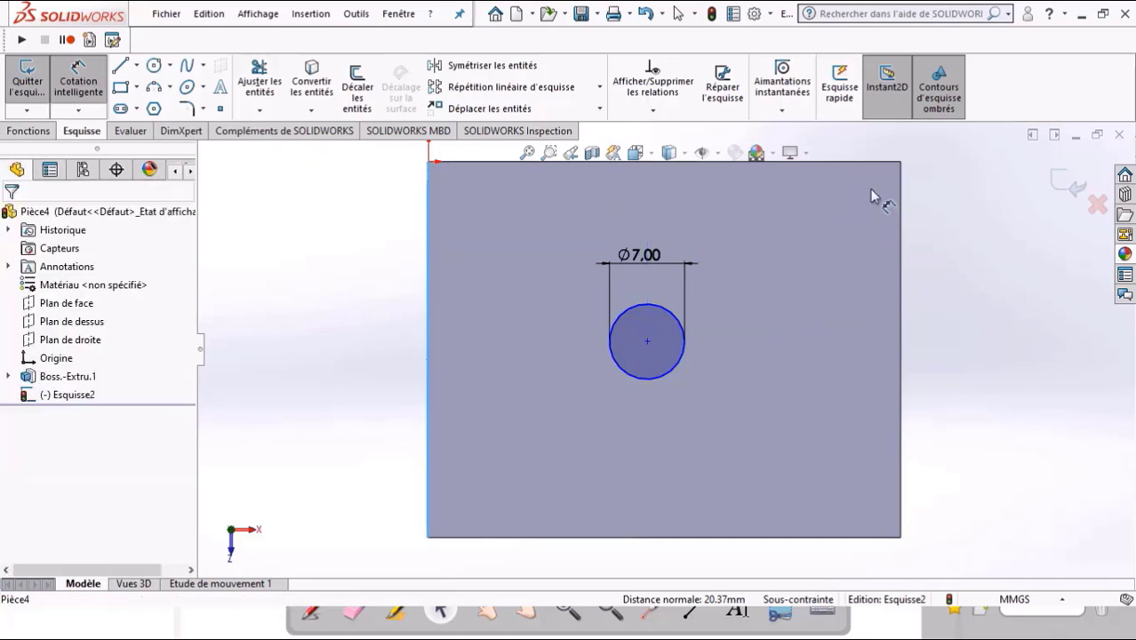
{"action": "left_click", "coordinate": [900, 174]}
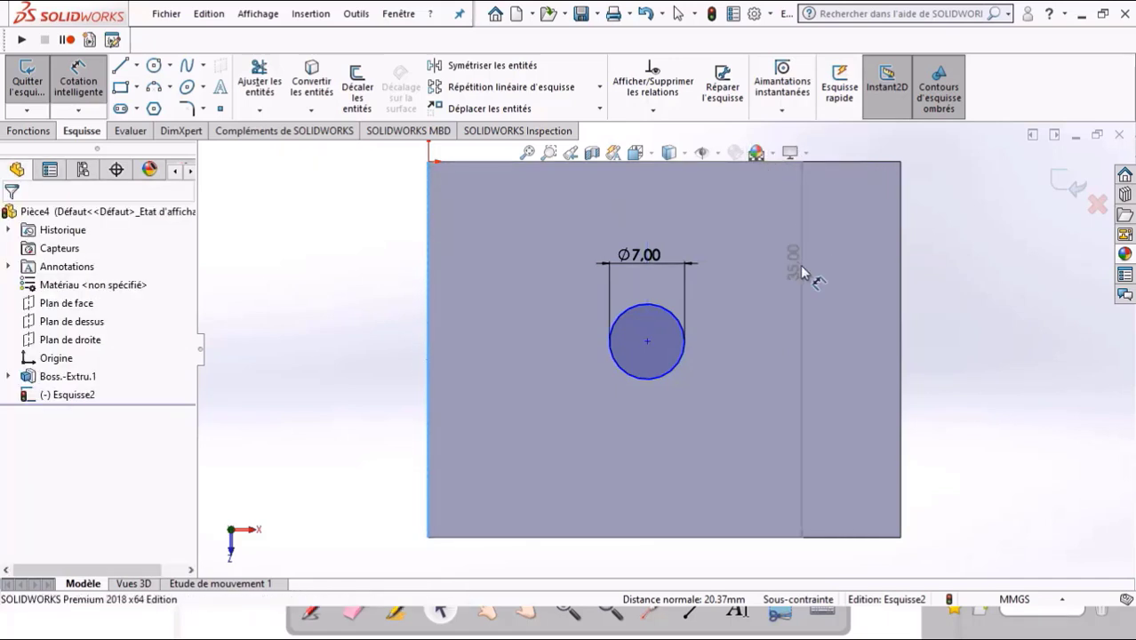
{"action": "key", "text": "Escape"}
{"action": "left_click", "coordinate": [648, 342]}
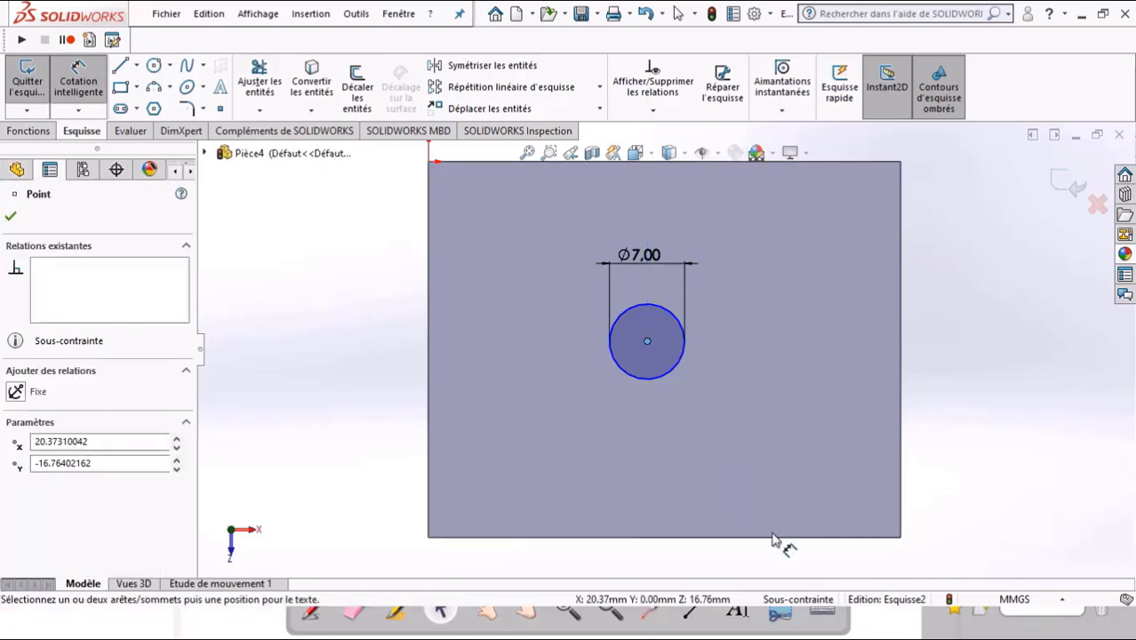
{"action": "left_click", "coordinate": [789, 537]}
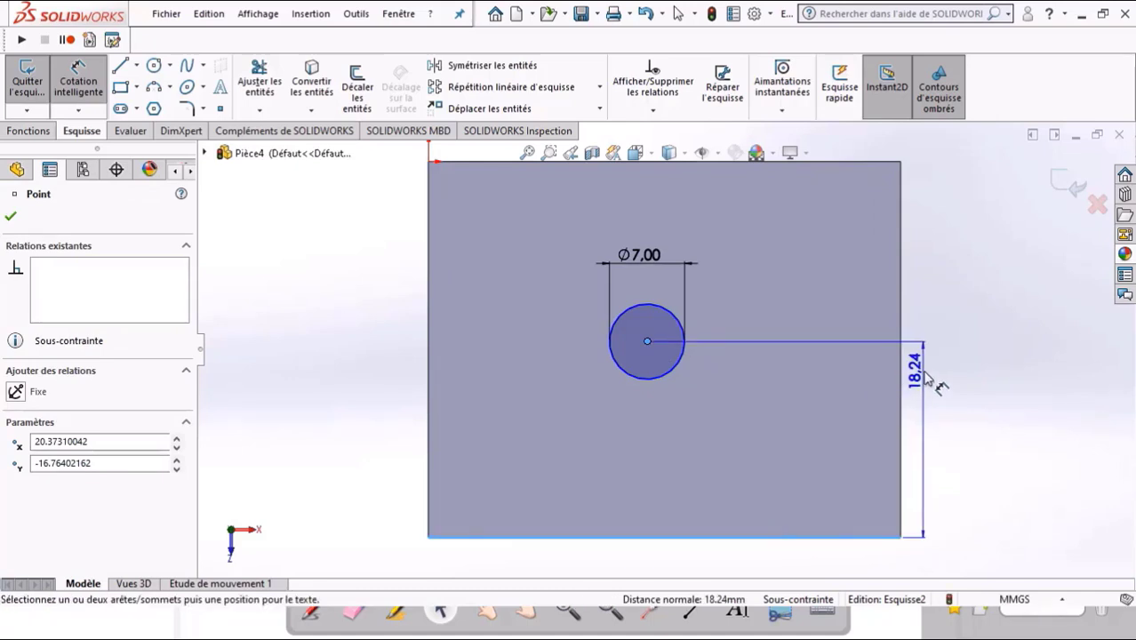
{"action": "left_click", "coordinate": [921, 373]}
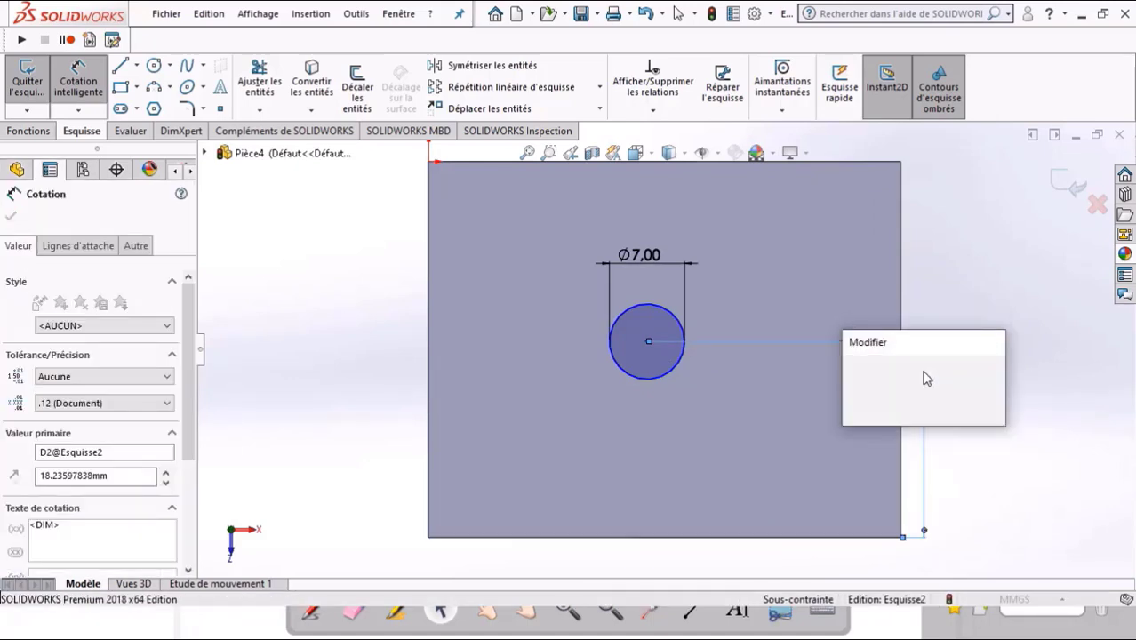
{"action": "type", "text": "17.5"}
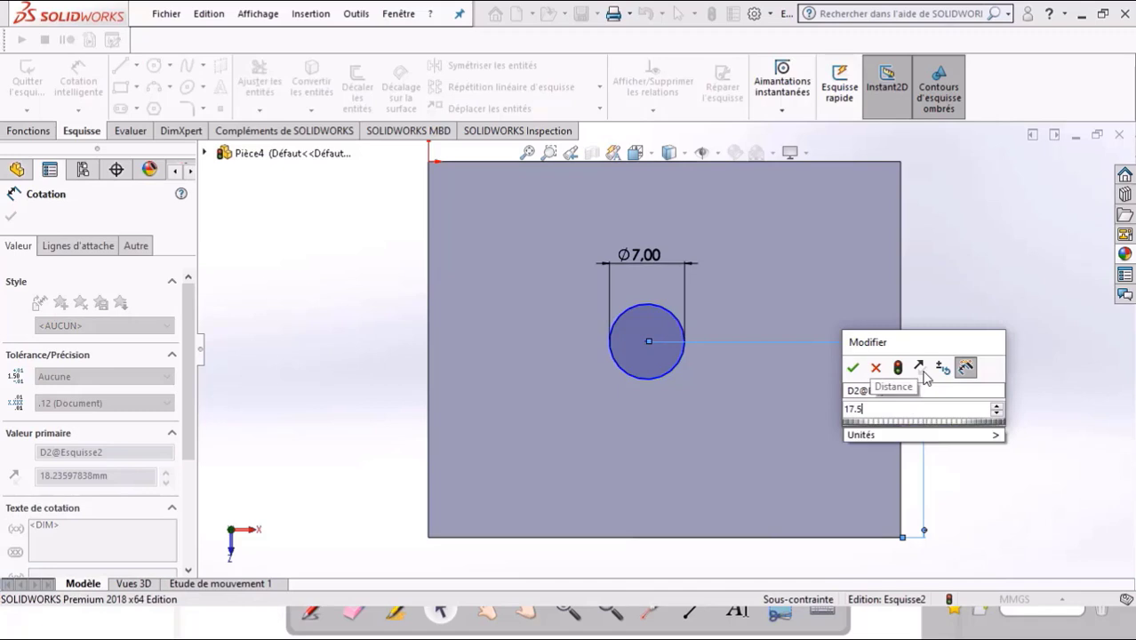
{"action": "key", "text": "Escape"}
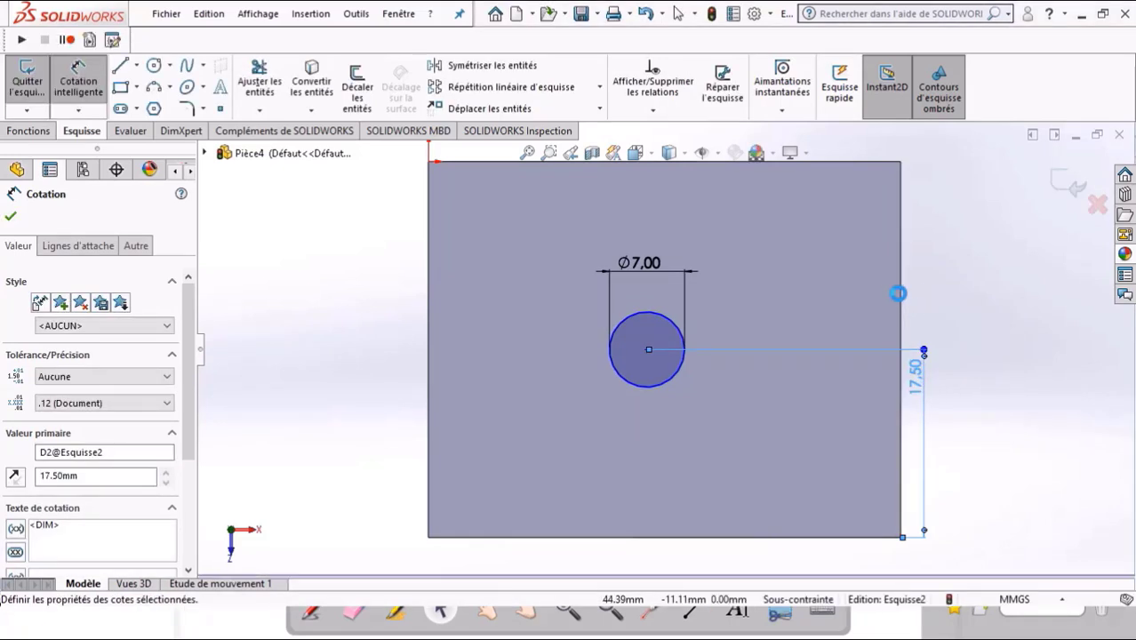
- Dimension the circle centre 22 mm from the block's left edge
{"action": "left_click", "coordinate": [772, 538]}
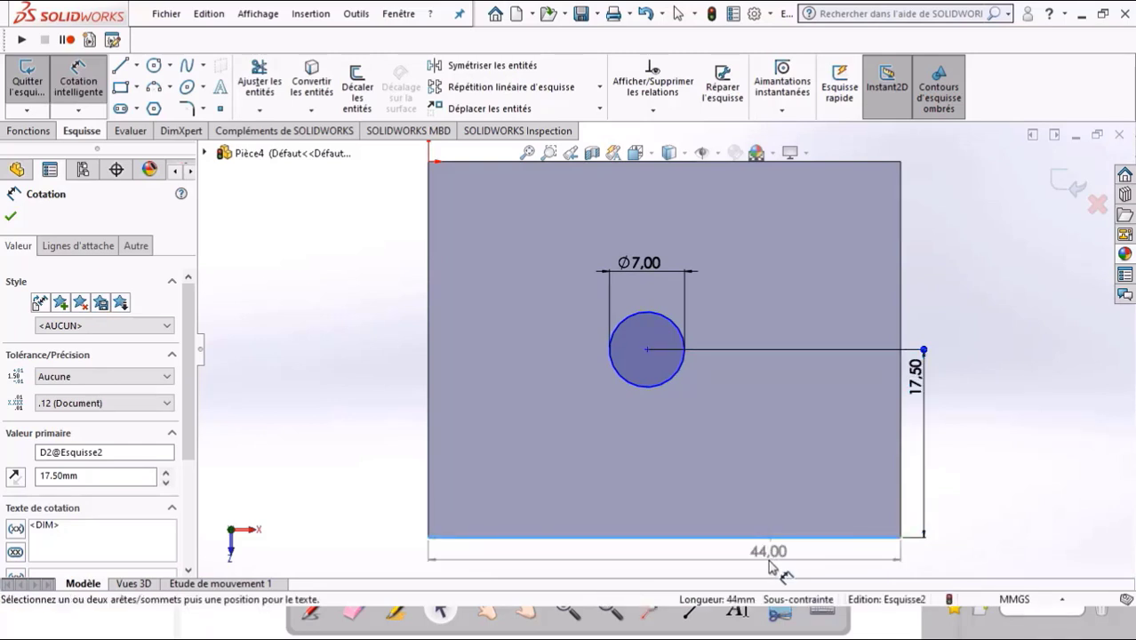
{"action": "key", "text": "Escape"}
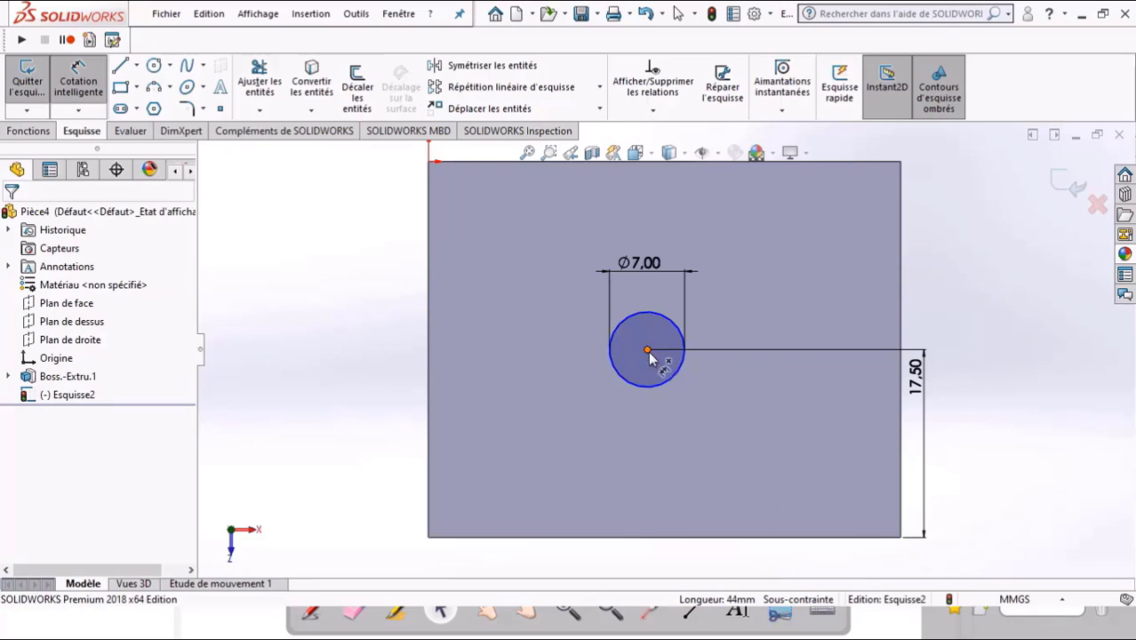
{"action": "left_click", "coordinate": [633, 536]}
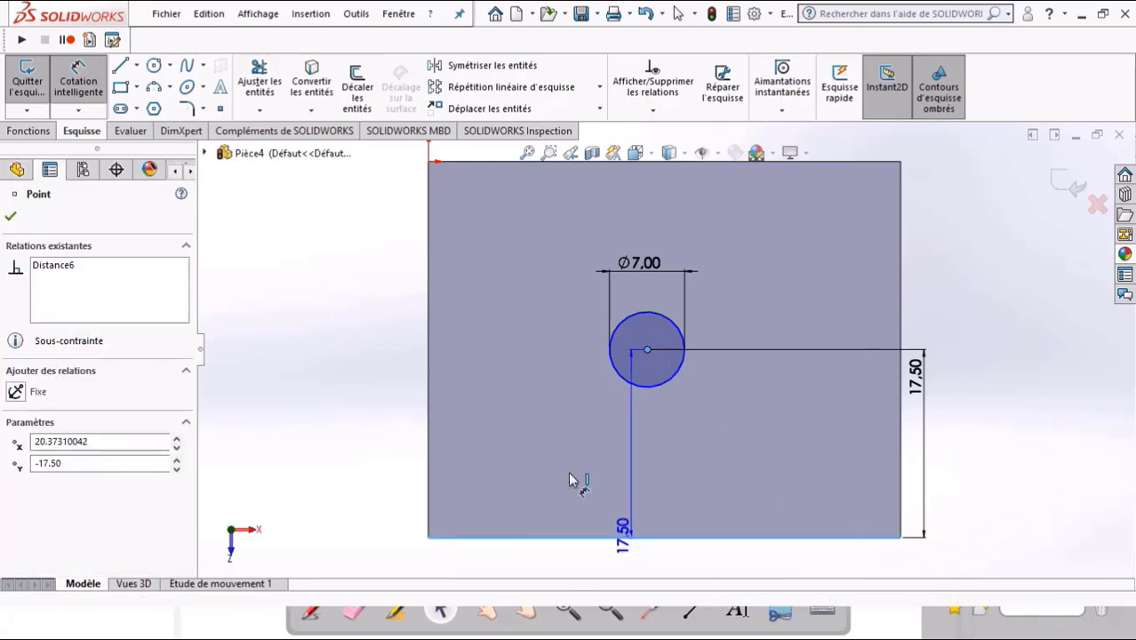
{"action": "key", "text": "Escape"}
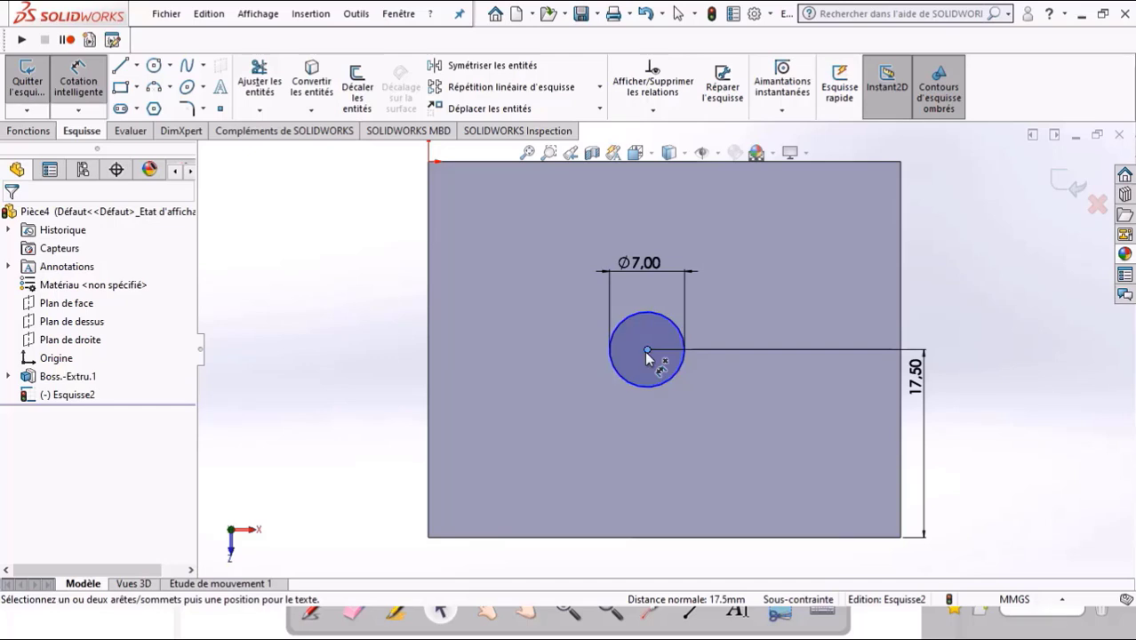
{"action": "left_click", "coordinate": [647, 350]}
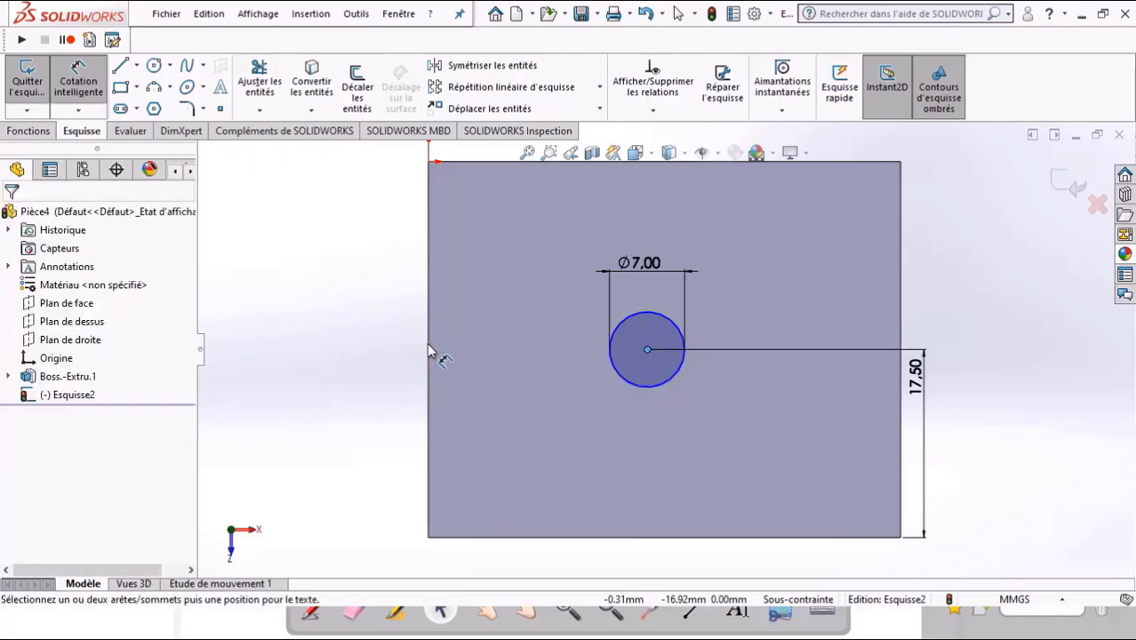
{"action": "left_click", "coordinate": [430, 351]}
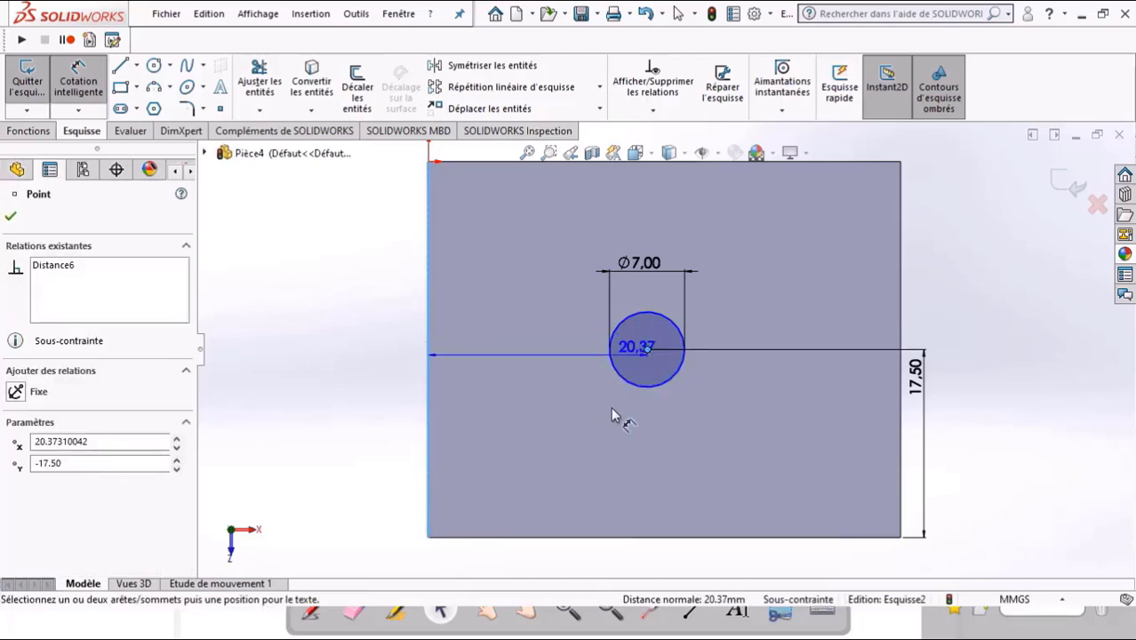
{"action": "left_click", "coordinate": [566, 419]}
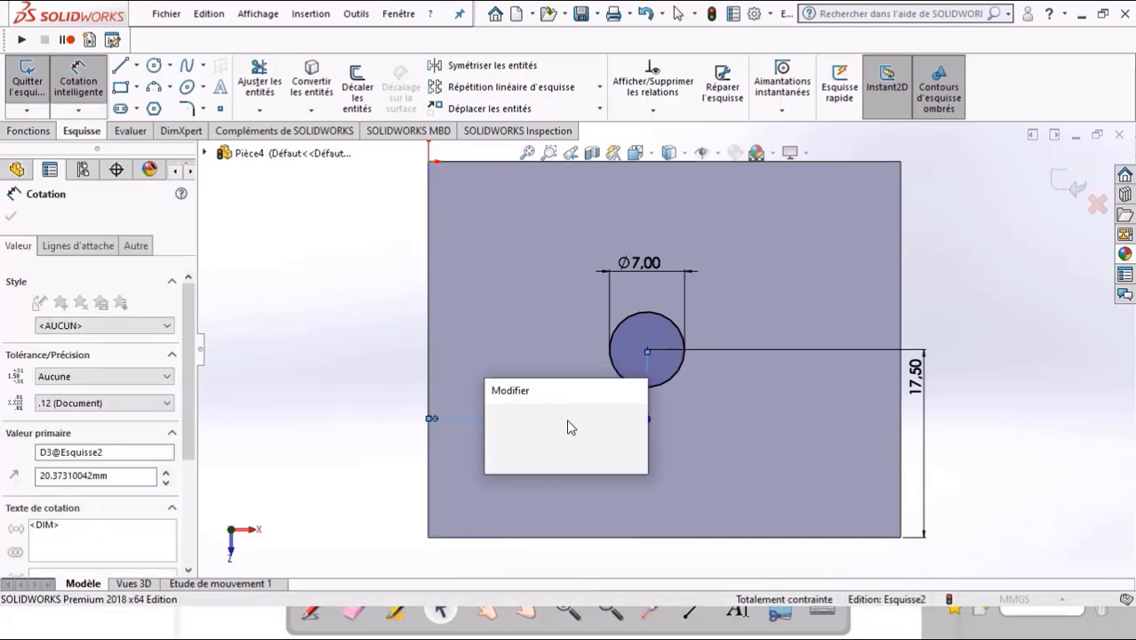
{"action": "type", "text": "22"}
{"action": "key", "text": "Return"}
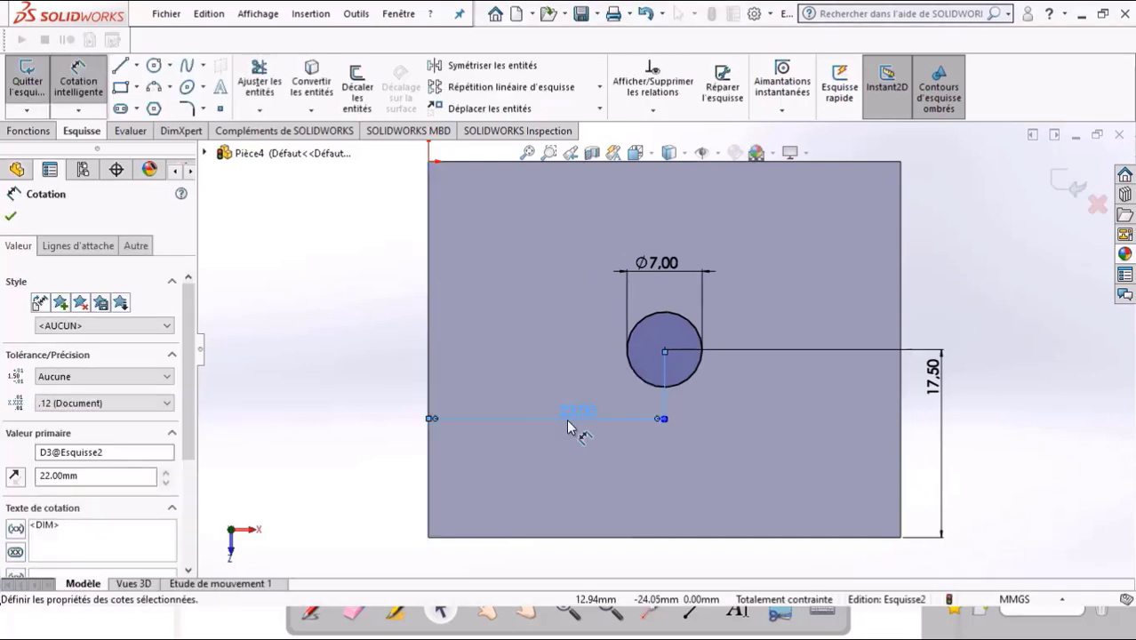
- Start an Enlèv. de matière extrudé on the 7 mm circle sketch with depth 10 mm
{"action": "left_click", "coordinate": [42, 133]}
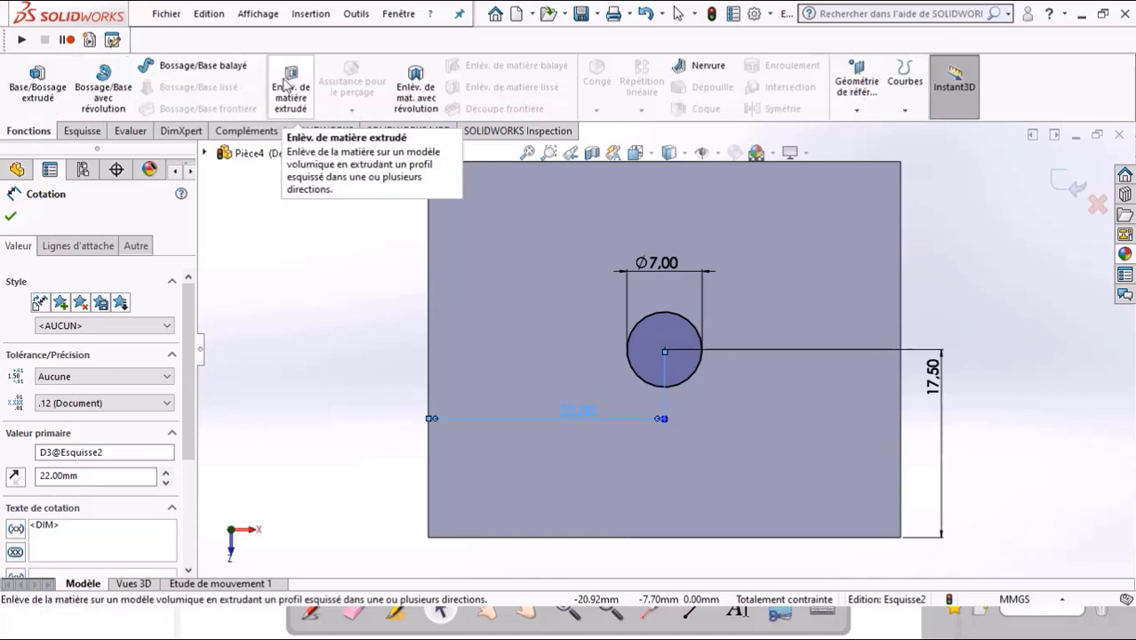
{"action": "left_click", "coordinate": [285, 82]}
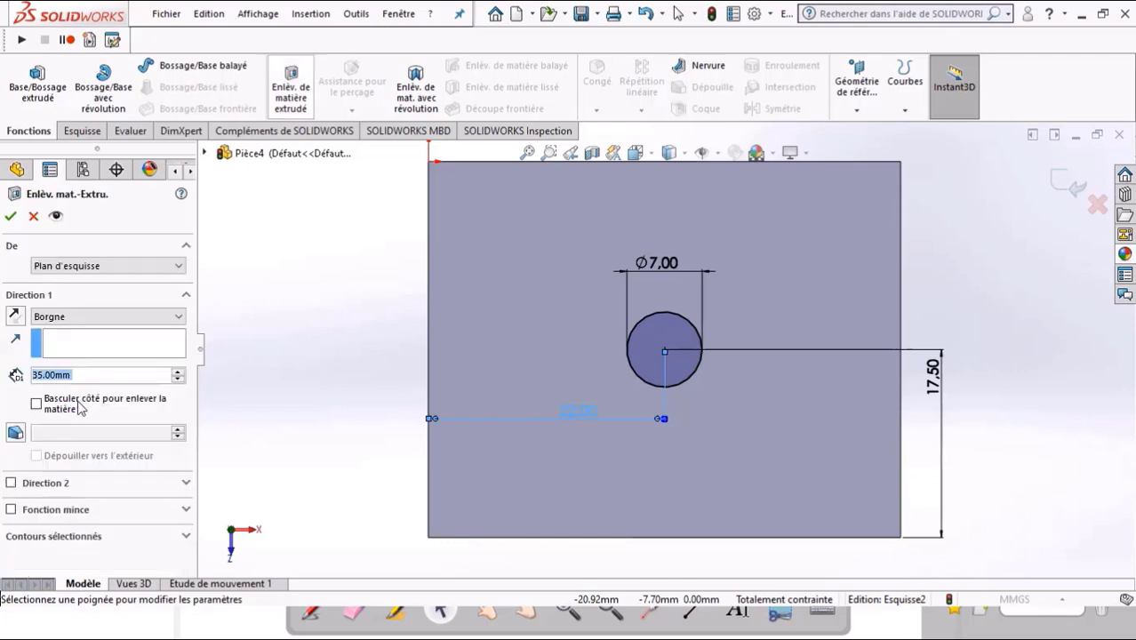
{"action": "type", "text": "10"}
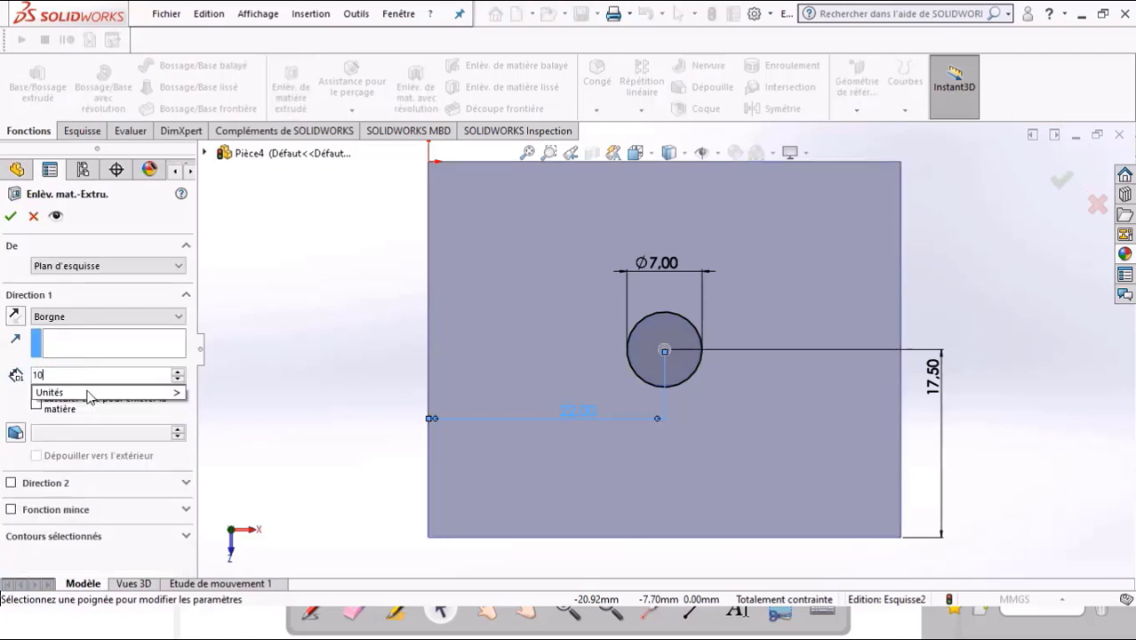
{"action": "key", "text": "Return"}
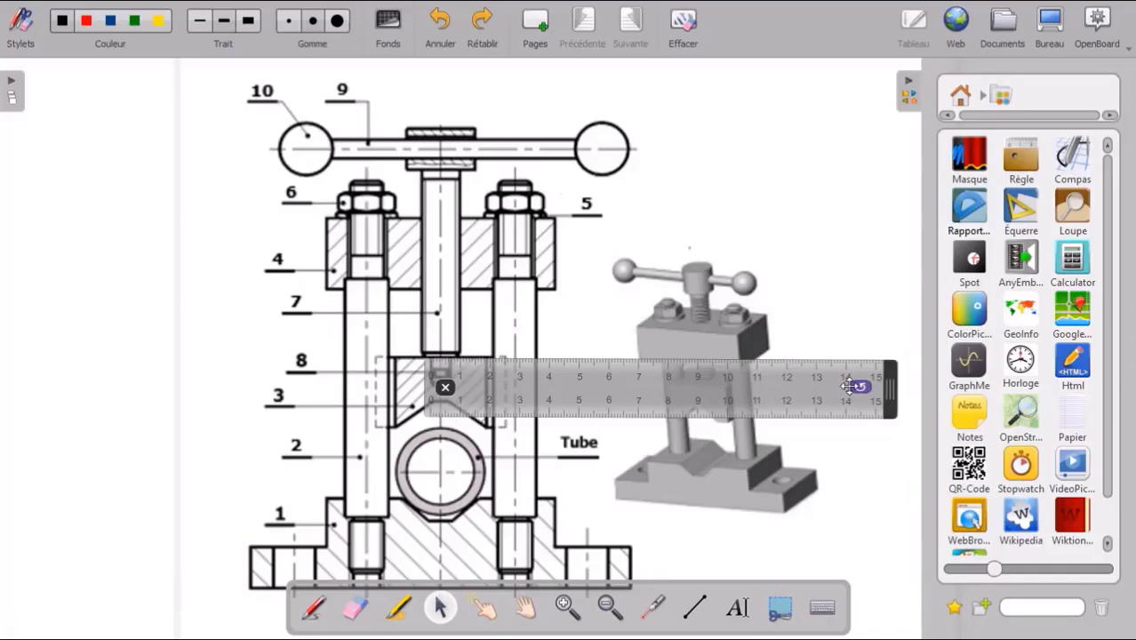
- Drag the ruler up so it lies across the top of the vise drawing
{"action": "left_click_drag", "start_coordinate": [849, 386], "coordinate": [811, 218]}
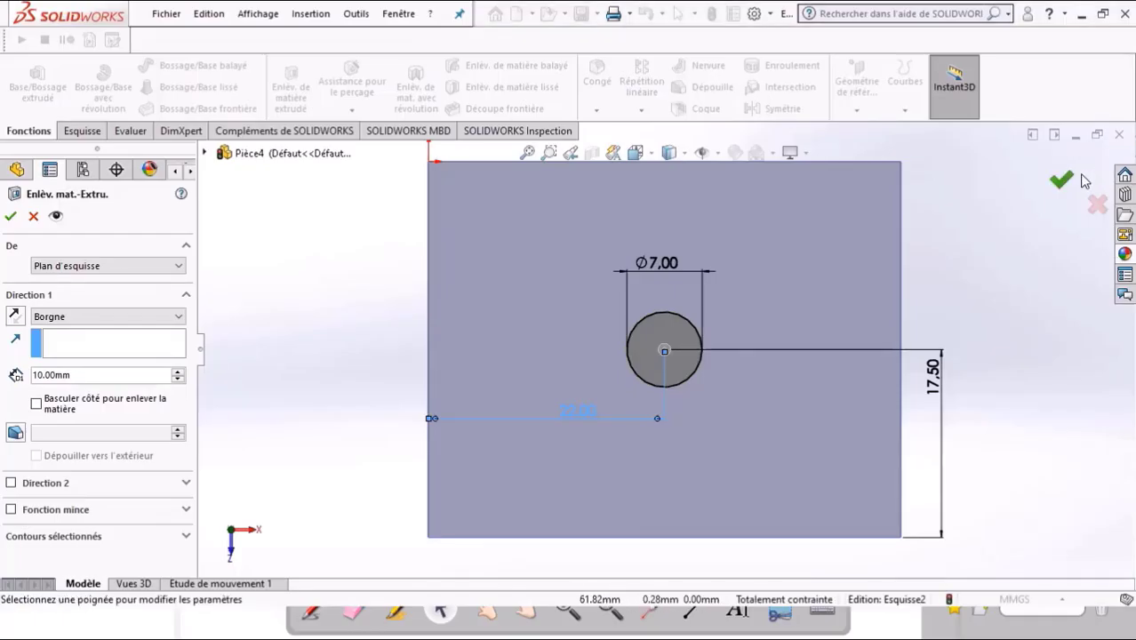
- Apply the 10 mm hole cut, show the part isometrically, then switch to OpenBoard
{"action": "left_click", "coordinate": [1062, 181]}
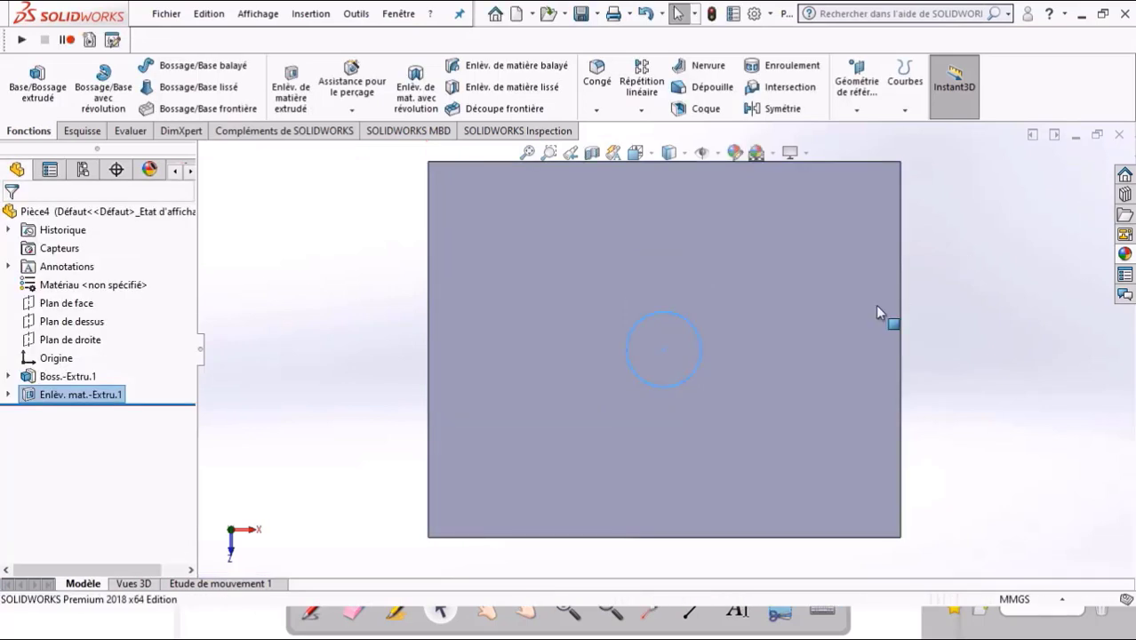
{"action": "left_click", "coordinate": [348, 335]}
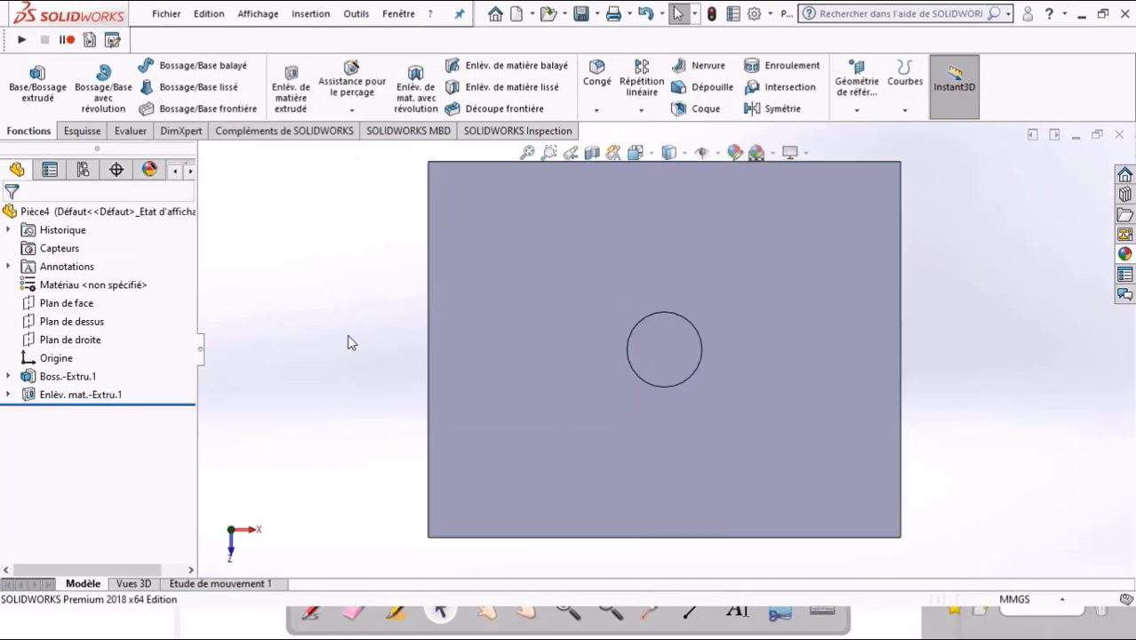
{"action": "key", "text": "Down"}
{"action": "key", "text": "Left"}
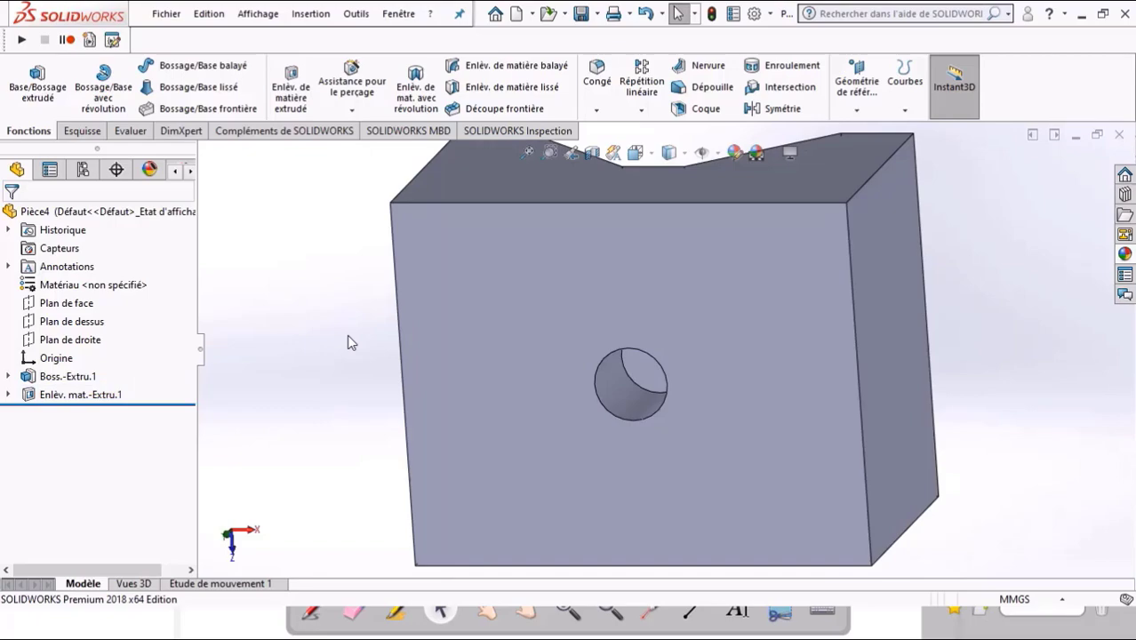
{"action": "key", "text": "ctrl+shift+h"}
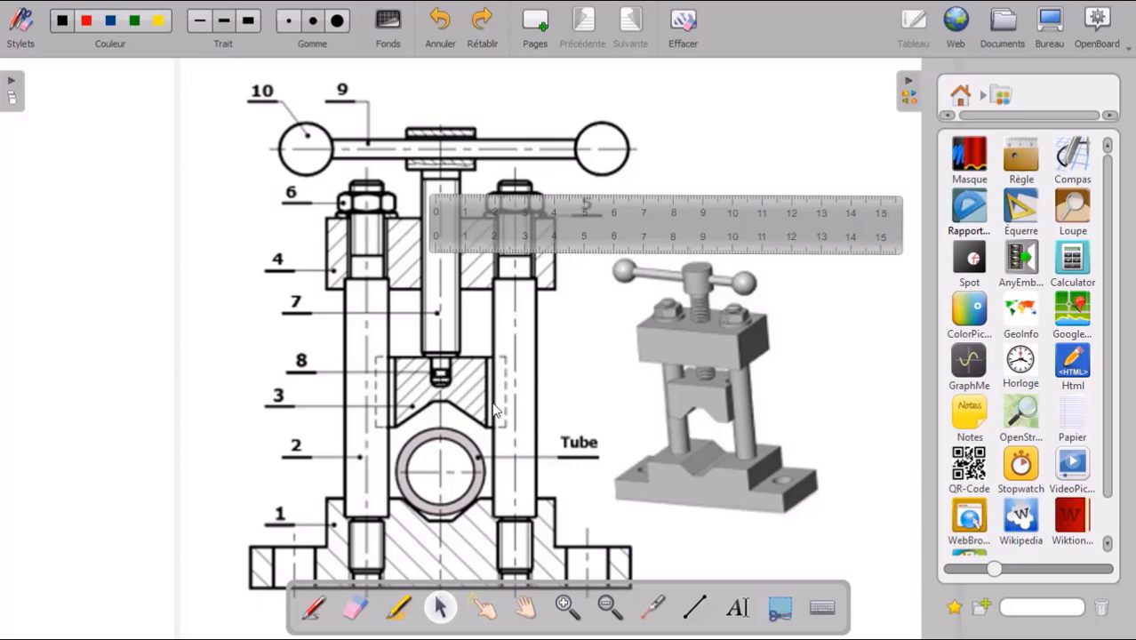
- Lay the ruler across the tube section of the vise drawing and fine-tune its position
{"action": "mouse_move", "coordinate": [530, 230]}
{"action": "left_mouse_down"}
{"action": "mouse_move", "coordinate": [569, 428]}
{"action": "mouse_move", "coordinate": [587, 451]}
{"action": "left_mouse_up"}
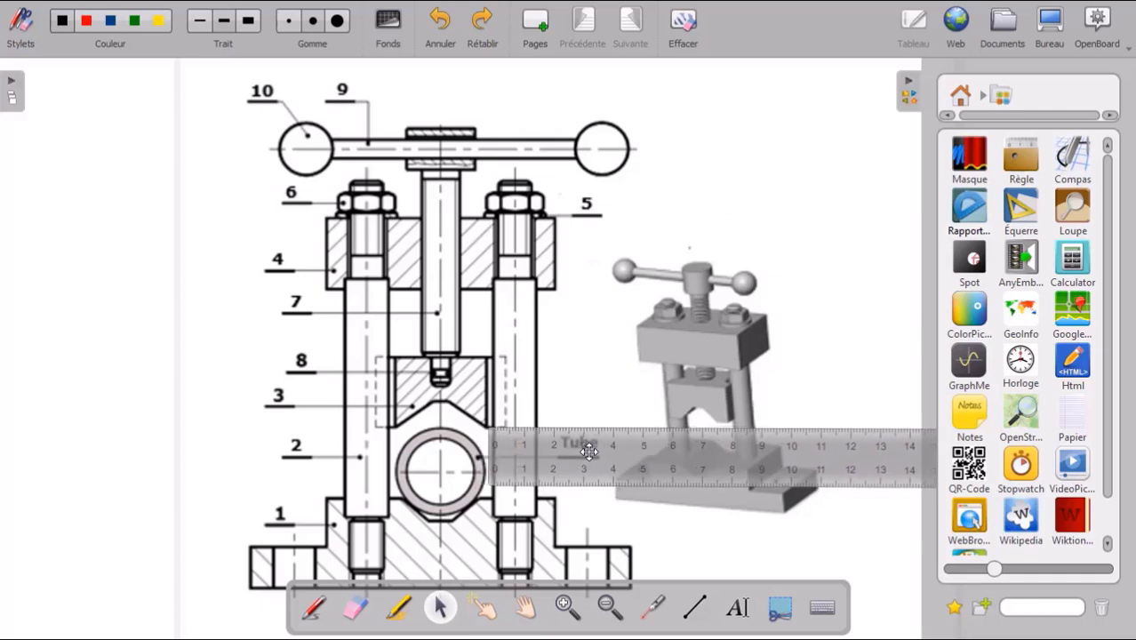
{"action": "left_click_drag", "start_coordinate": [587, 451], "coordinate": [579, 451]}
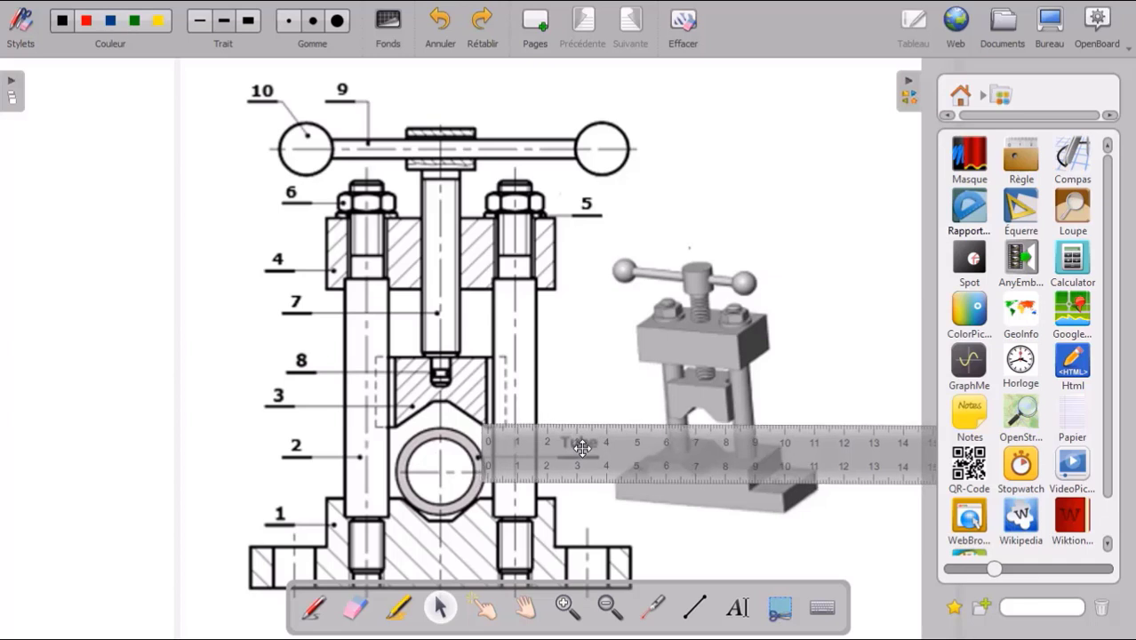
{"action": "left_click_drag", "start_coordinate": [579, 449], "coordinate": [580, 449]}
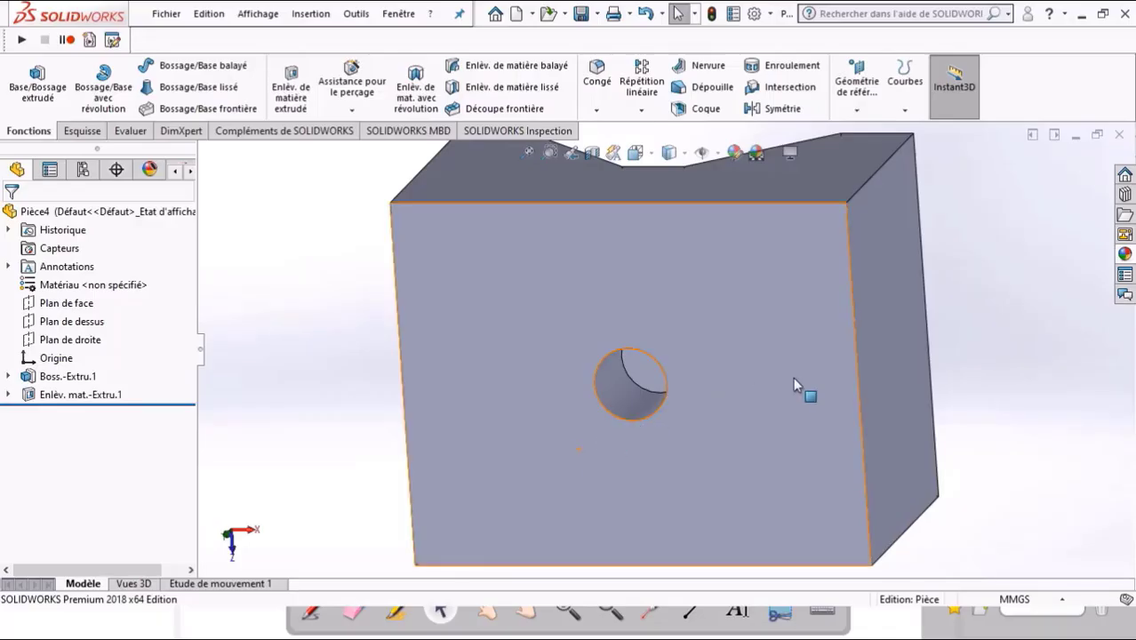
- Open a new sketch face-on to the block's front face with the Cercle tool active
{"action": "left_click", "coordinate": [794, 378]}
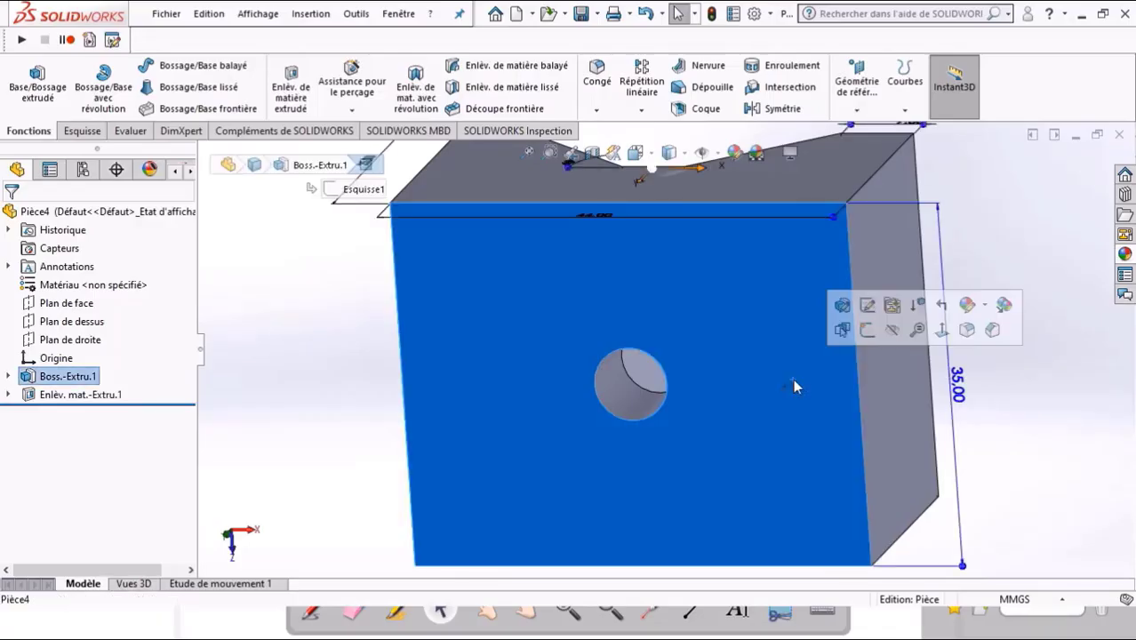
{"action": "left_click", "coordinate": [942, 330]}
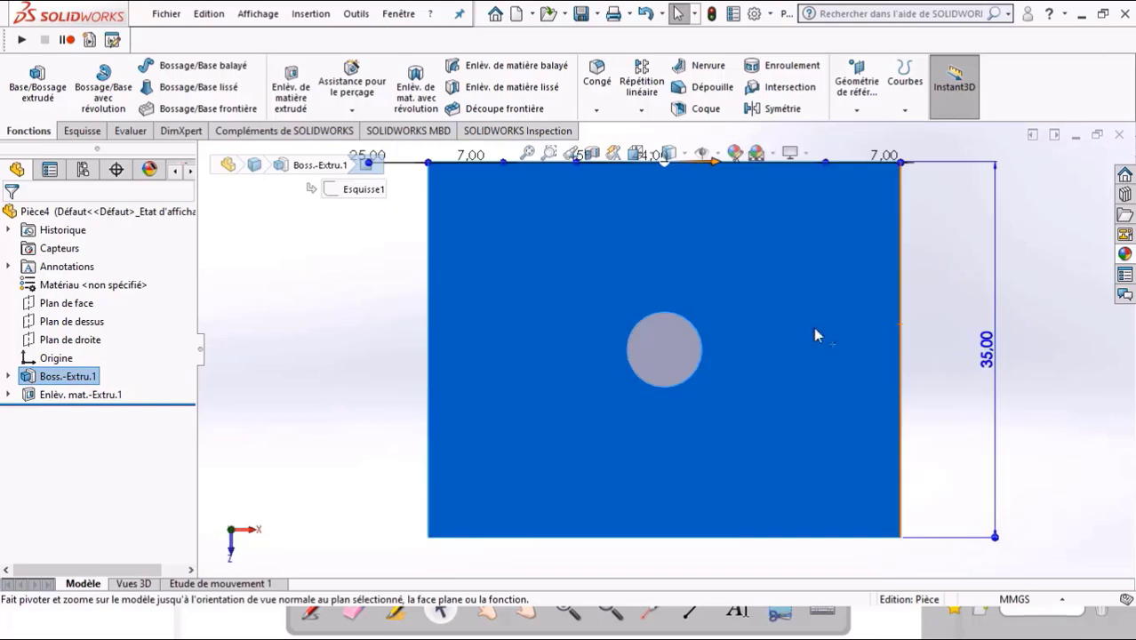
{"action": "left_click", "coordinate": [95, 131]}
{"action": "left_click", "coordinate": [26, 76]}
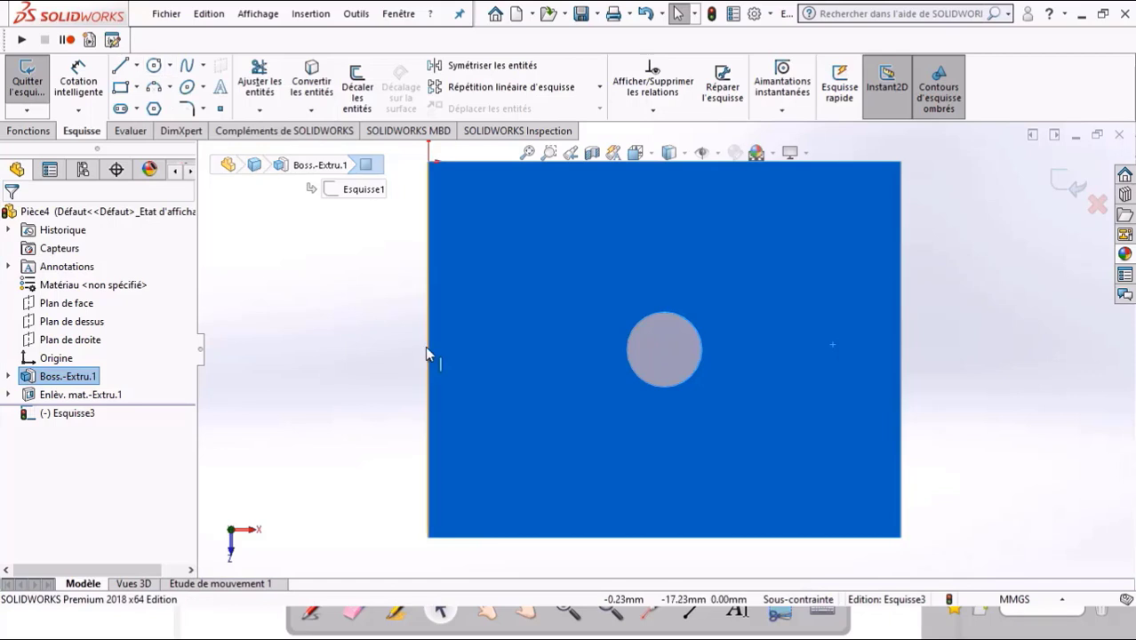
{"action": "left_click", "coordinate": [154, 65]}
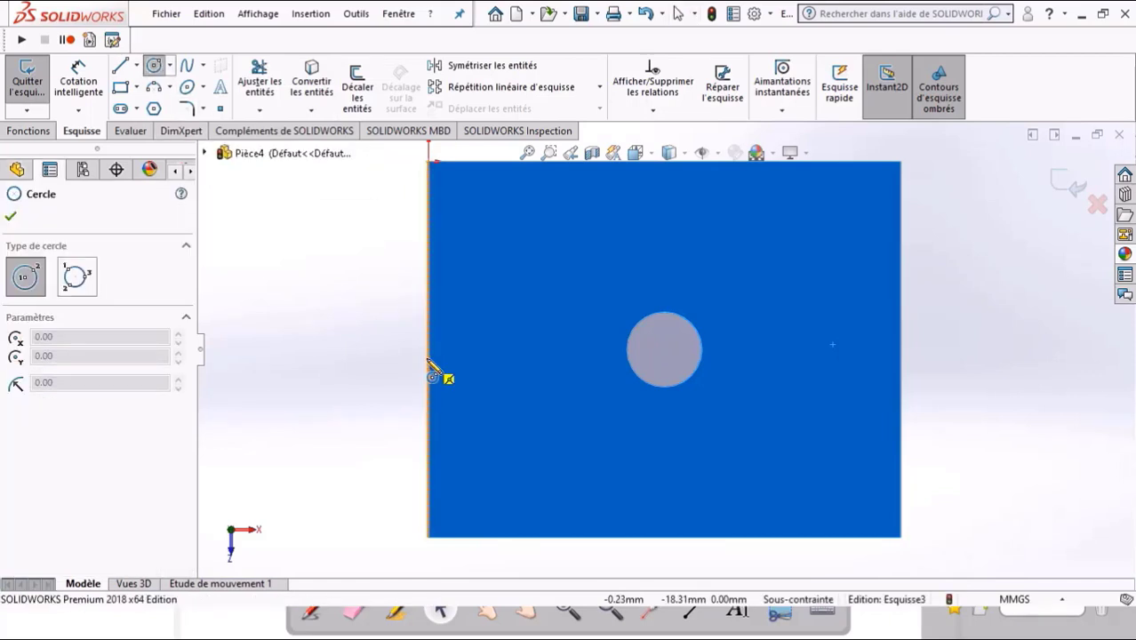
- Draw a circle centred on the block's left edge and dimension it Ø14
{"action": "left_click", "coordinate": [428, 358]}
{"action": "left_click", "coordinate": [372, 392]}
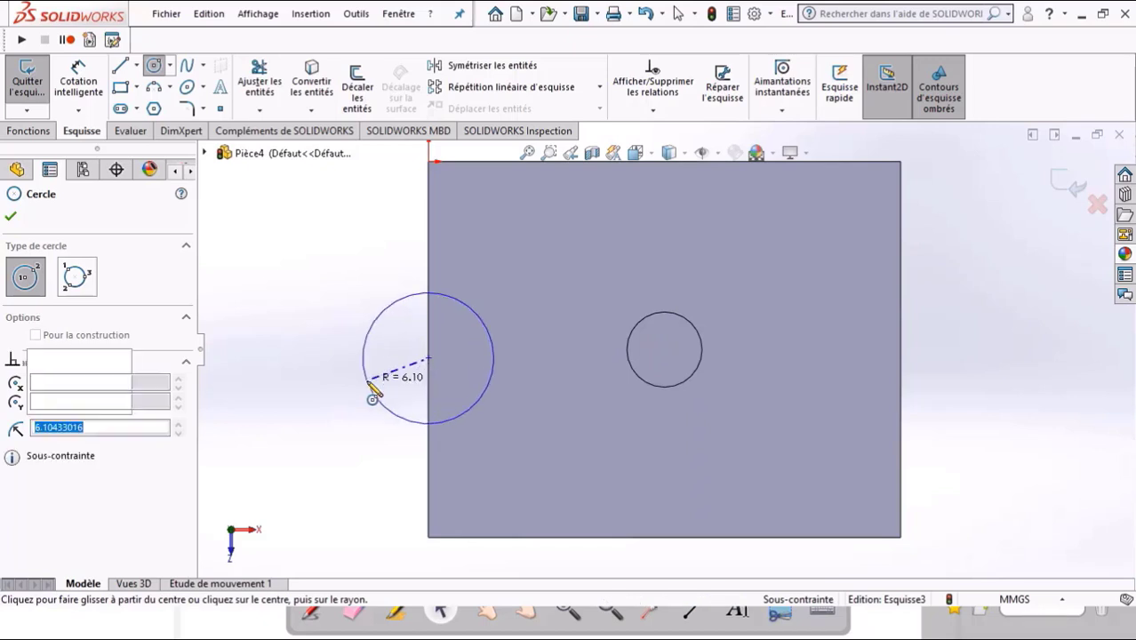
{"action": "left_click", "coordinate": [78, 67]}
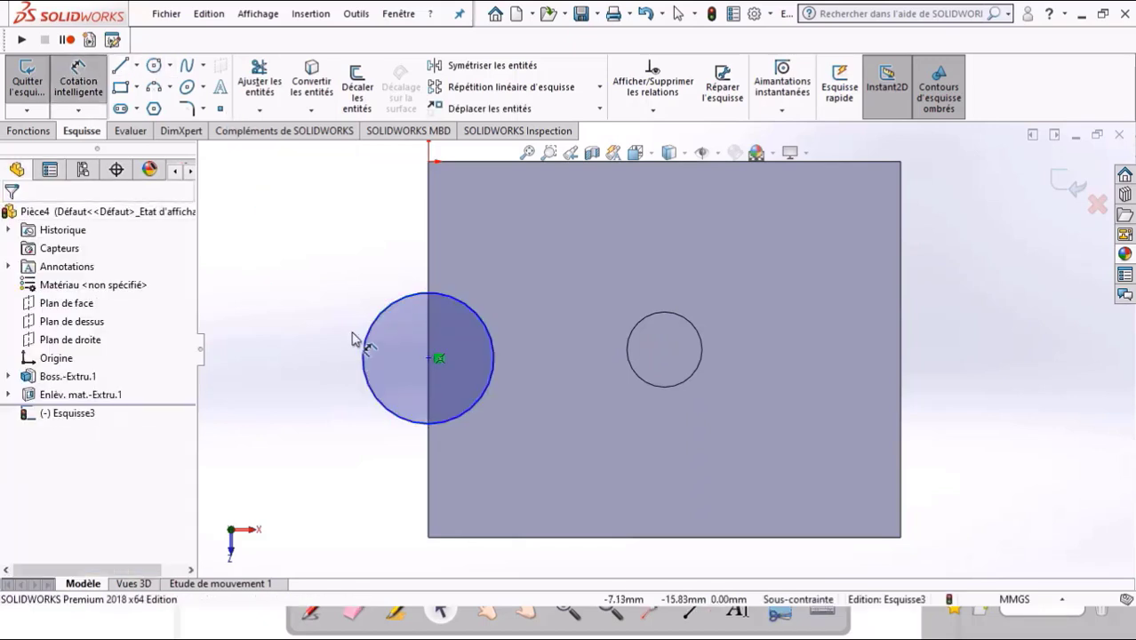
{"action": "left_click", "coordinate": [323, 319]}
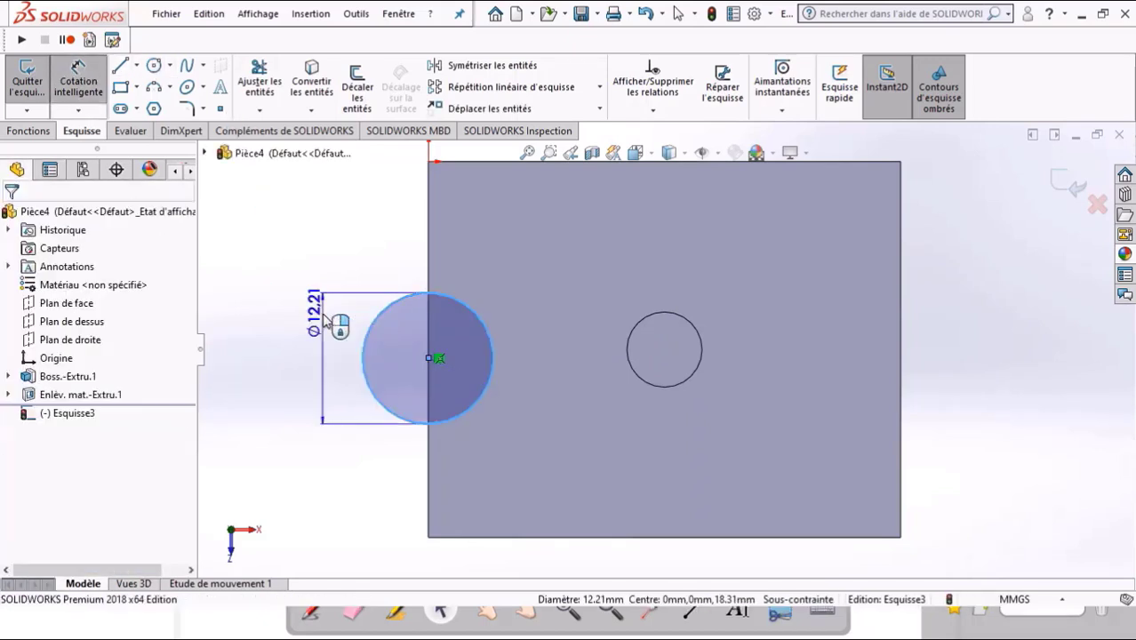
{"action": "left_click", "coordinate": [324, 318]}
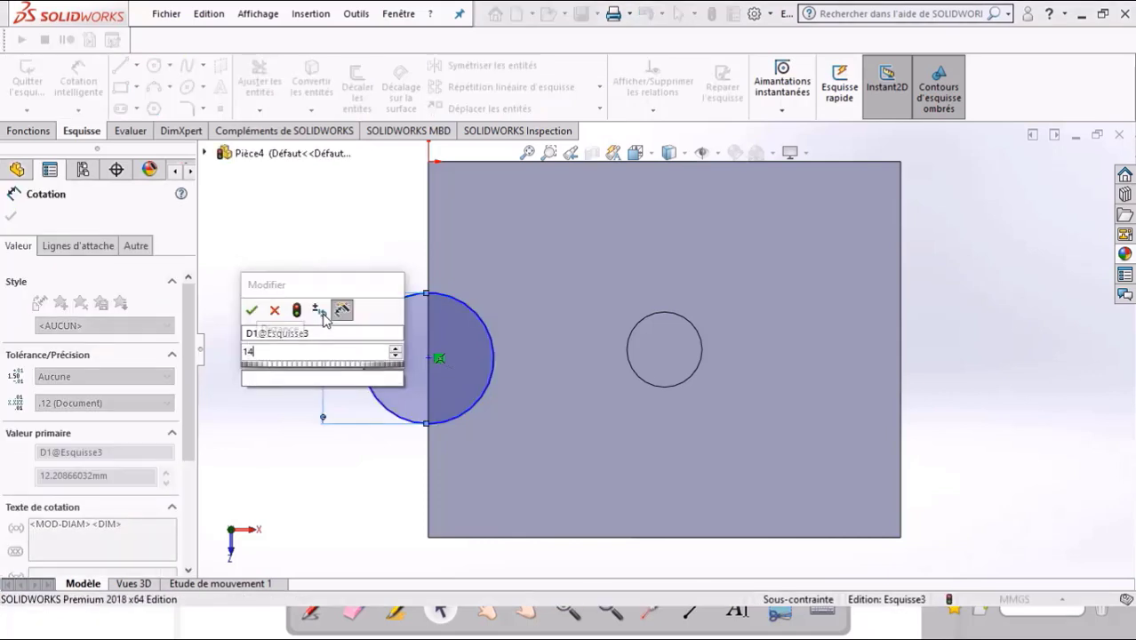
{"action": "type", "text": "14"}
{"action": "key", "text": "Return"}
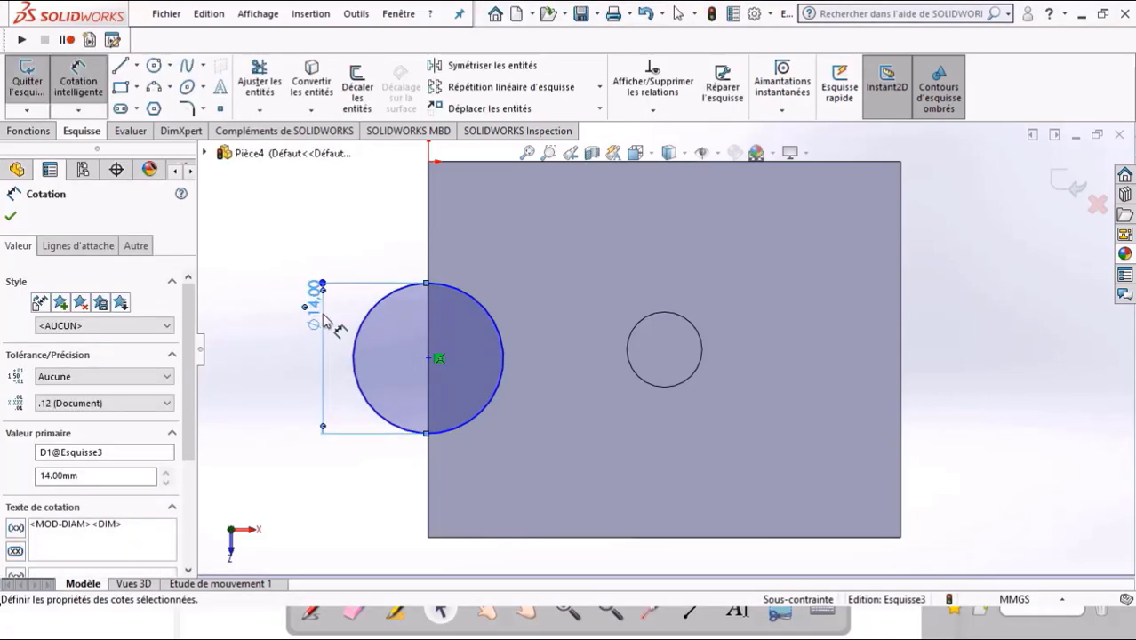
- Dimension the circle centre 17.5 mm below the block's top edge
{"action": "left_click", "coordinate": [461, 161]}
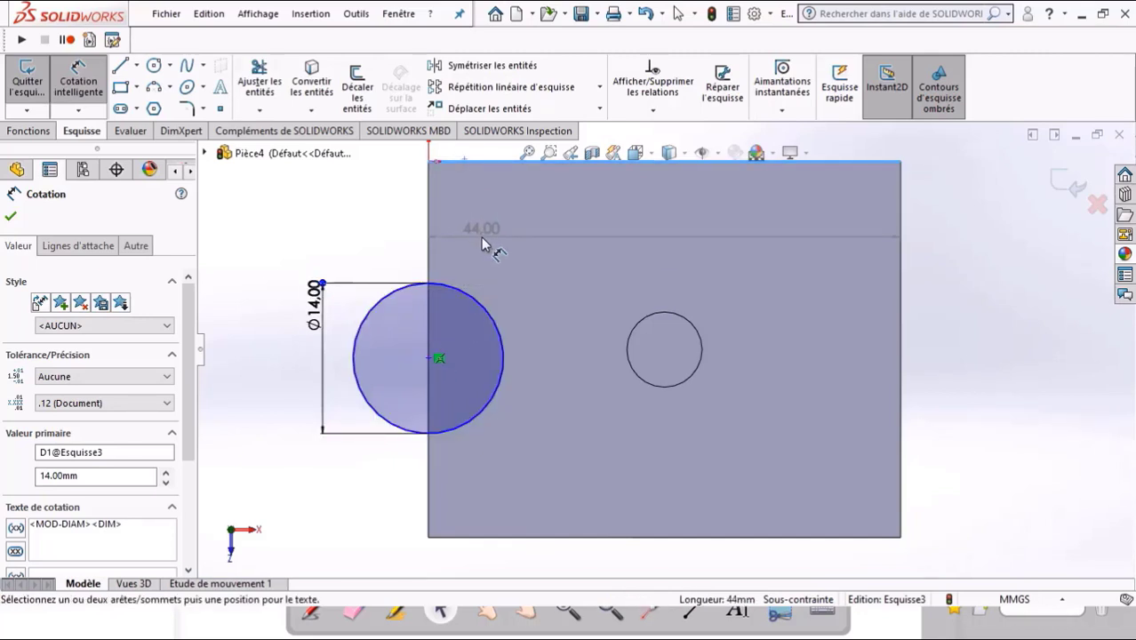
{"action": "left_click", "coordinate": [438, 358]}
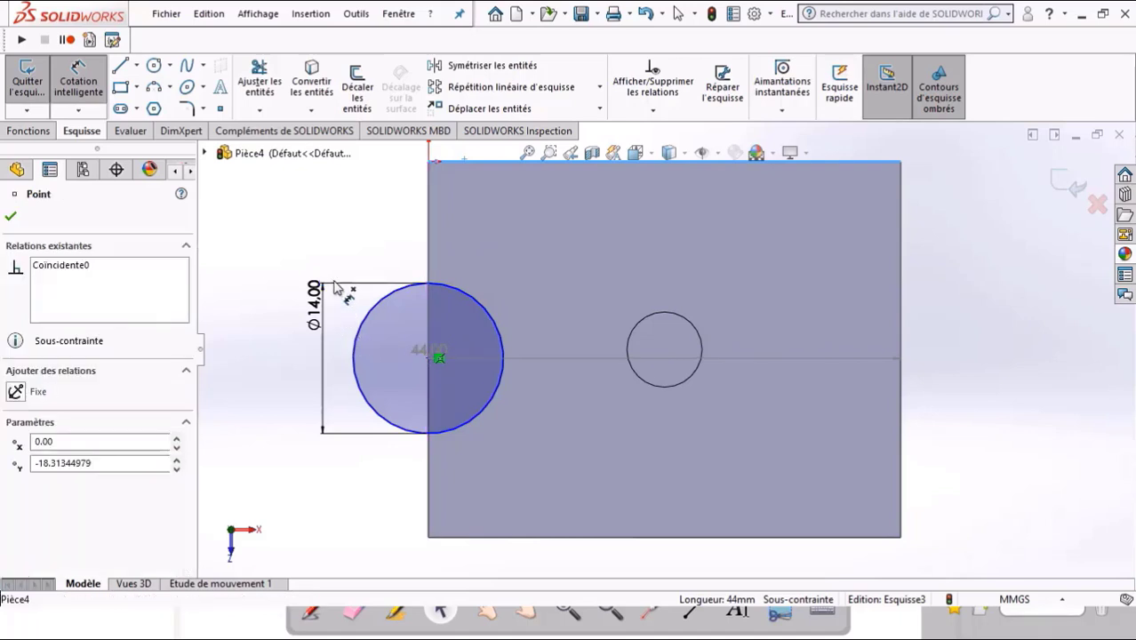
{"action": "left_click", "coordinate": [264, 266]}
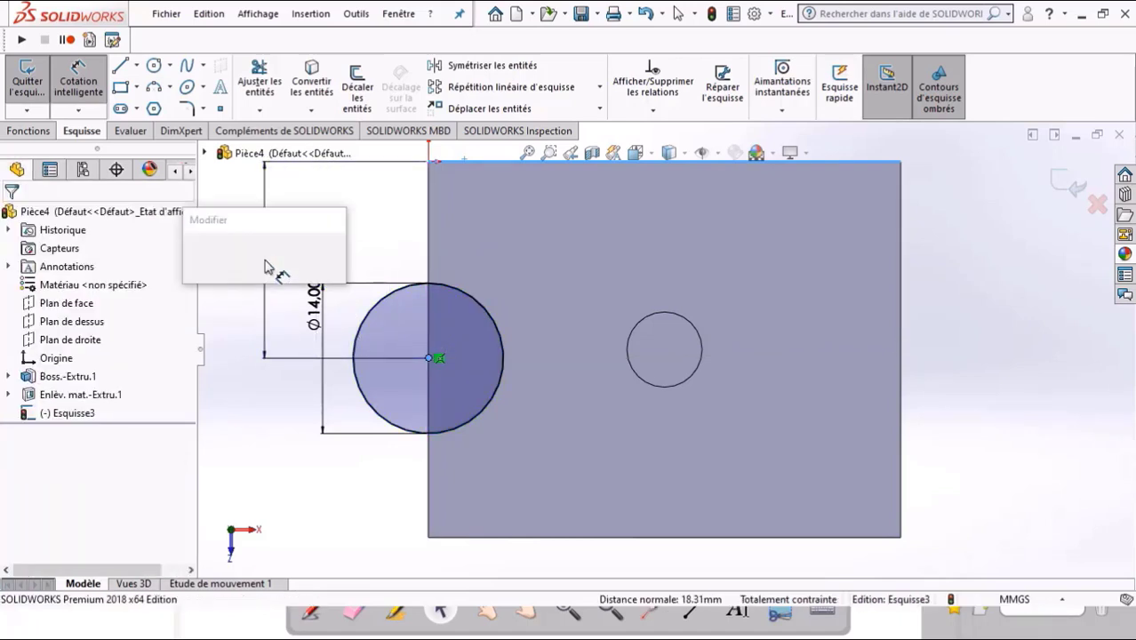
{"action": "type", "text": "17"}
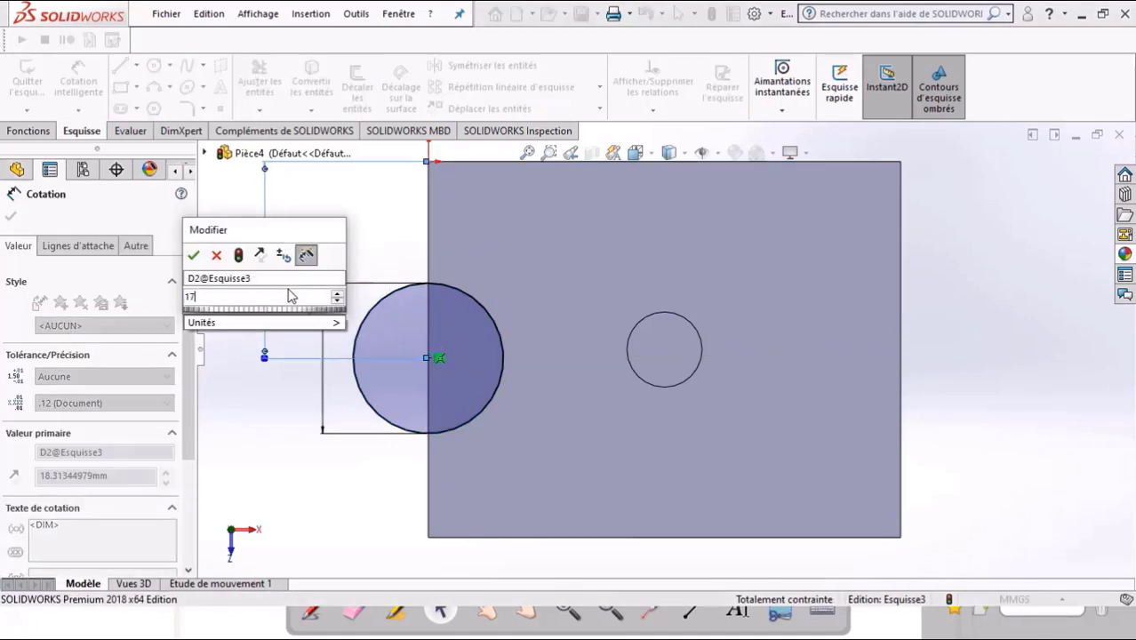
{"action": "type", "text": ".5"}
{"action": "key", "text": "Return"}
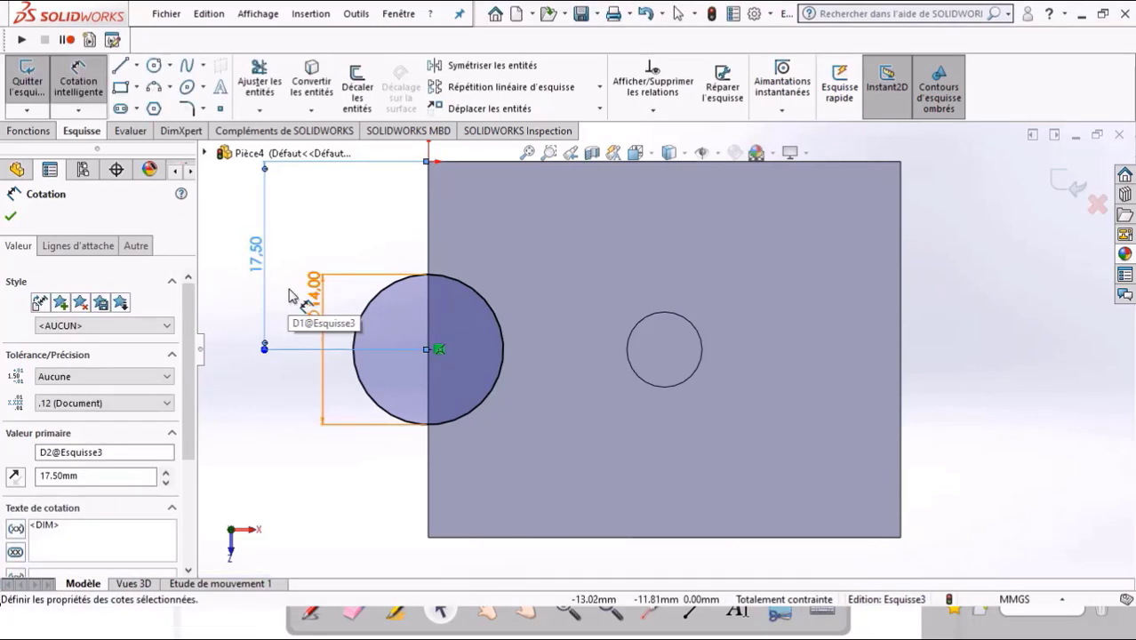
{"action": "left_click", "coordinate": [34, 131]}
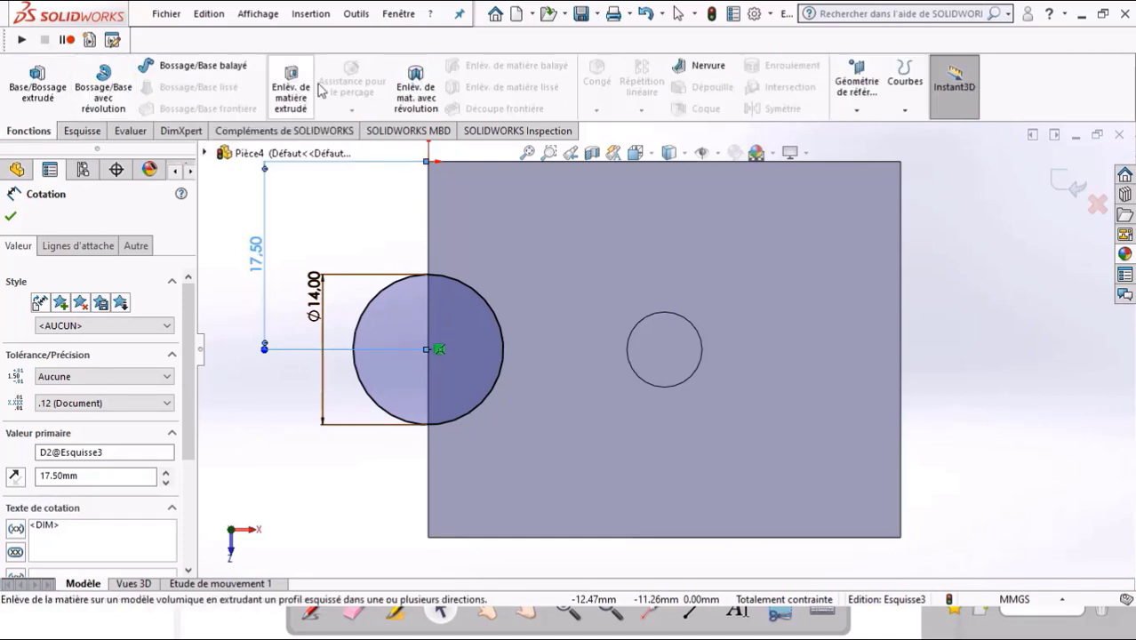
{"action": "left_click", "coordinate": [293, 83]}
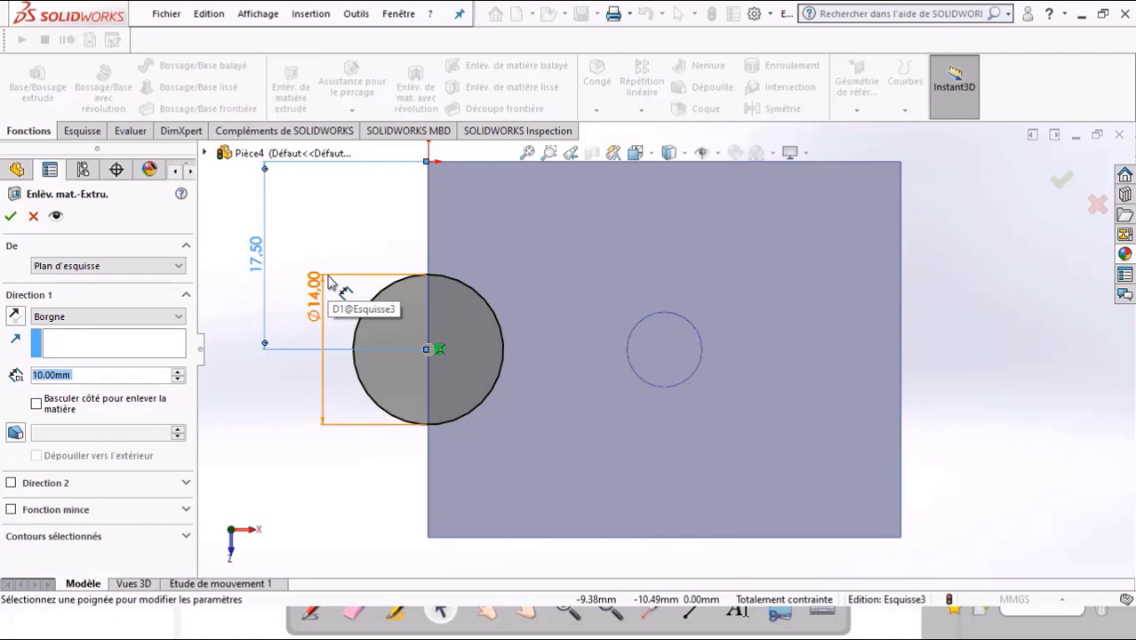
{"action": "left_click", "coordinate": [318, 304]}
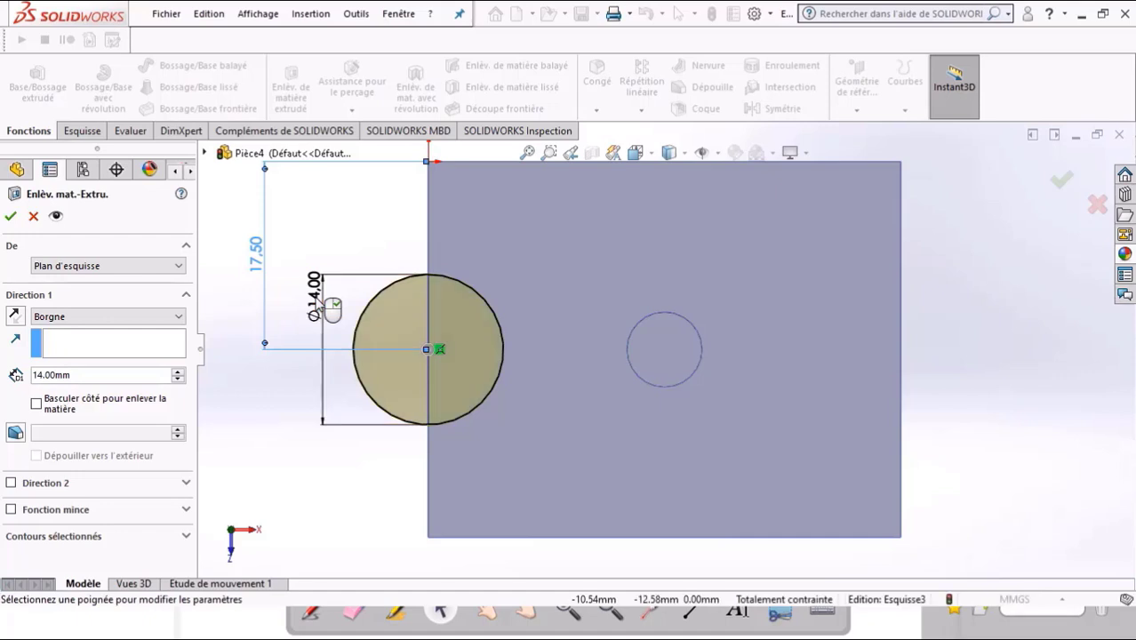
{"action": "left_click", "coordinate": [34, 216]}
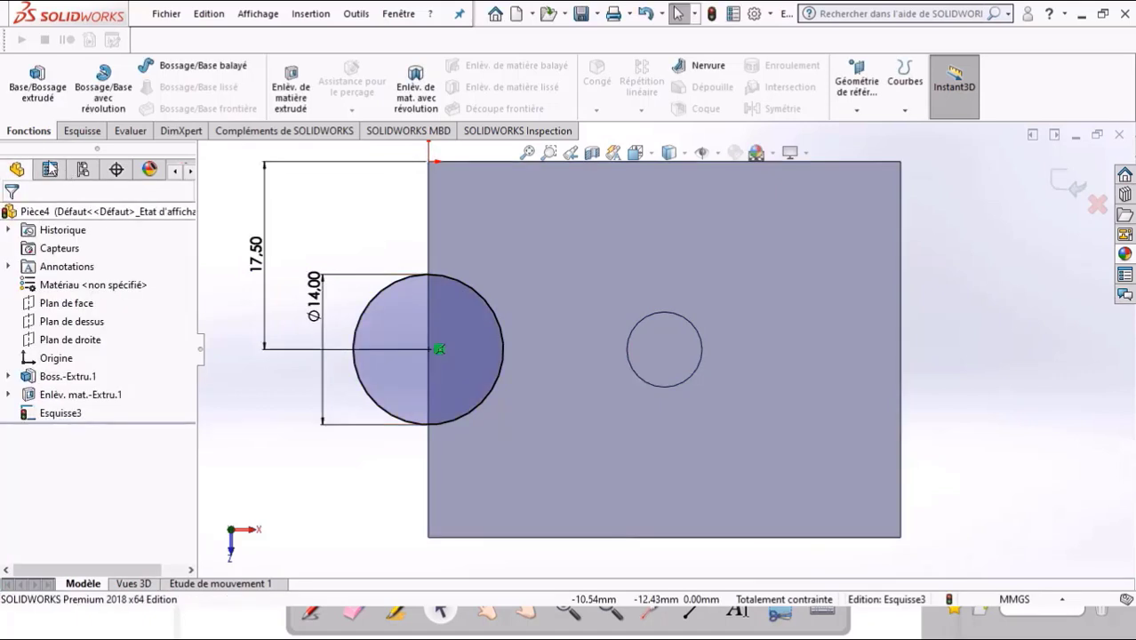
{"action": "left_click", "coordinate": [81, 131]}
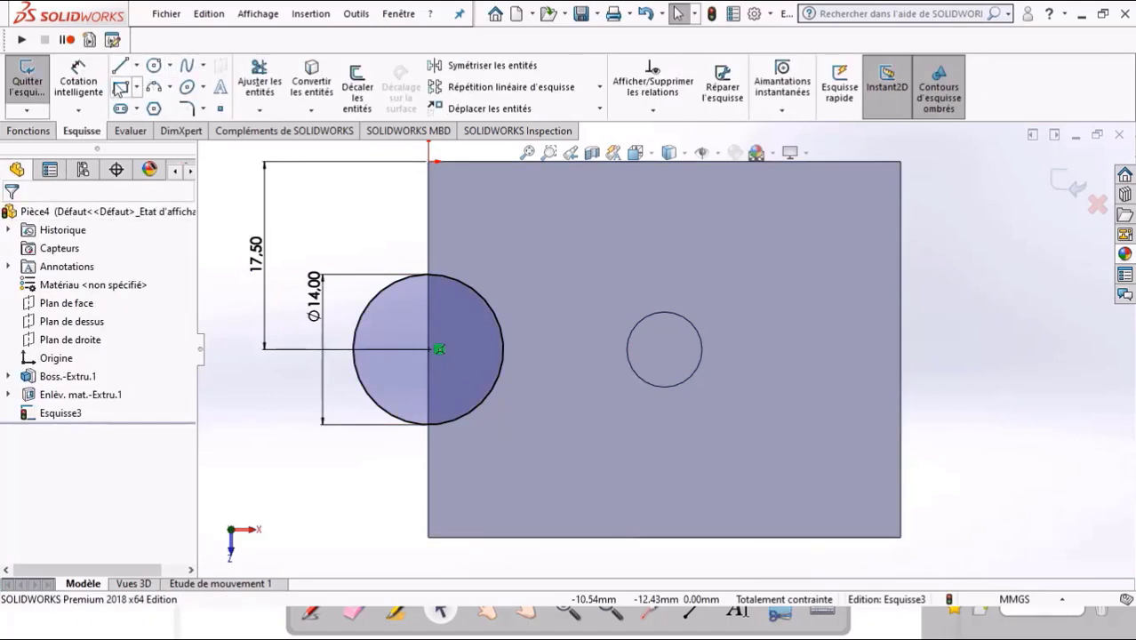
- Change the circle's Ø14.00 dimension to 16 and start an extruded cut of it
{"action": "left_click", "coordinate": [89, 82]}
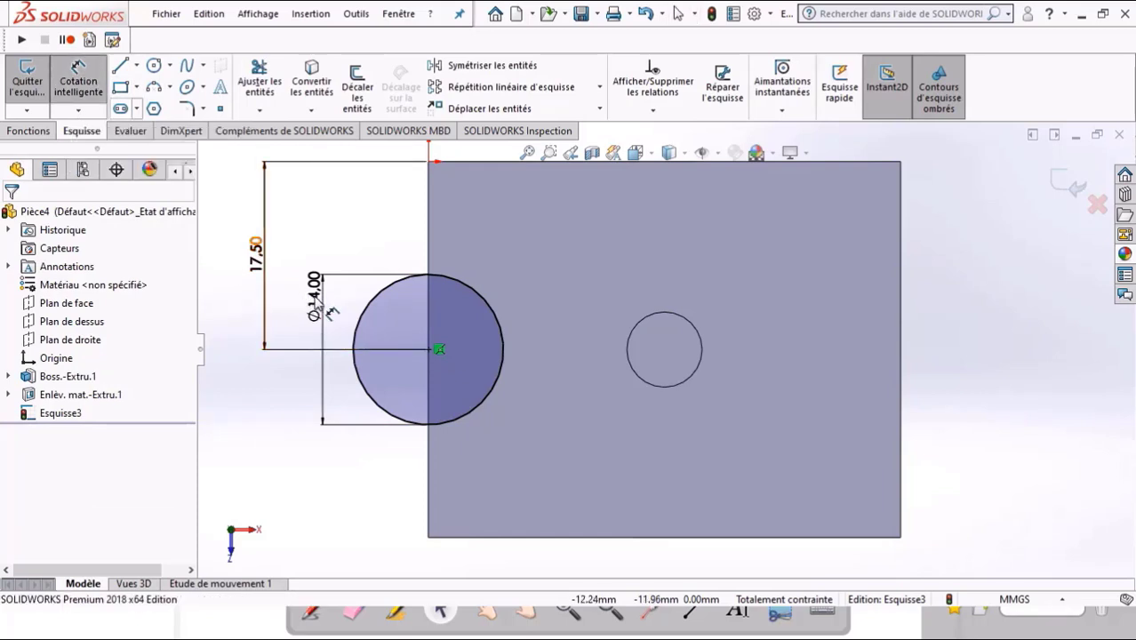
{"action": "double_click", "coordinate": [316, 303]}
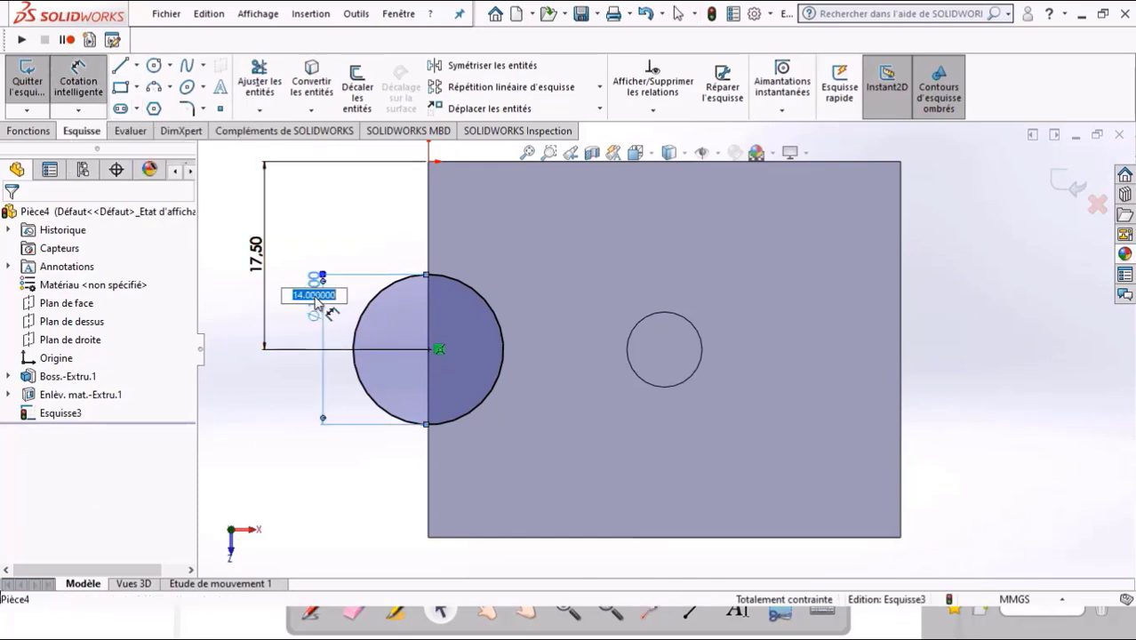
{"action": "type", "text": "16"}
{"action": "key", "text": "Return"}
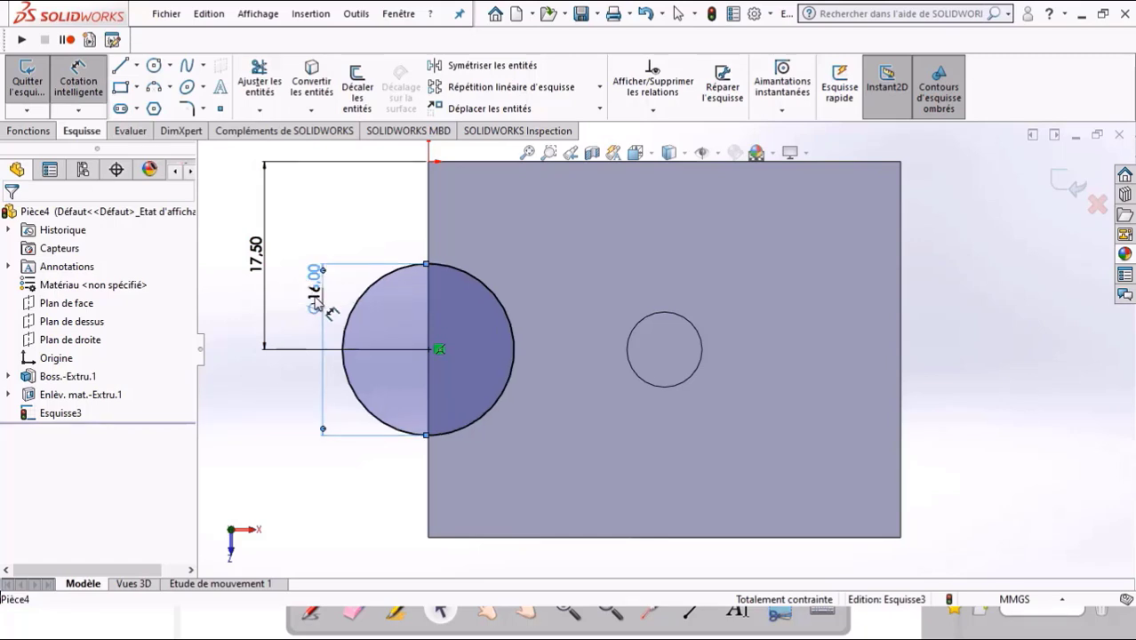
{"action": "left_click", "coordinate": [45, 136]}
{"action": "left_click", "coordinate": [276, 92]}
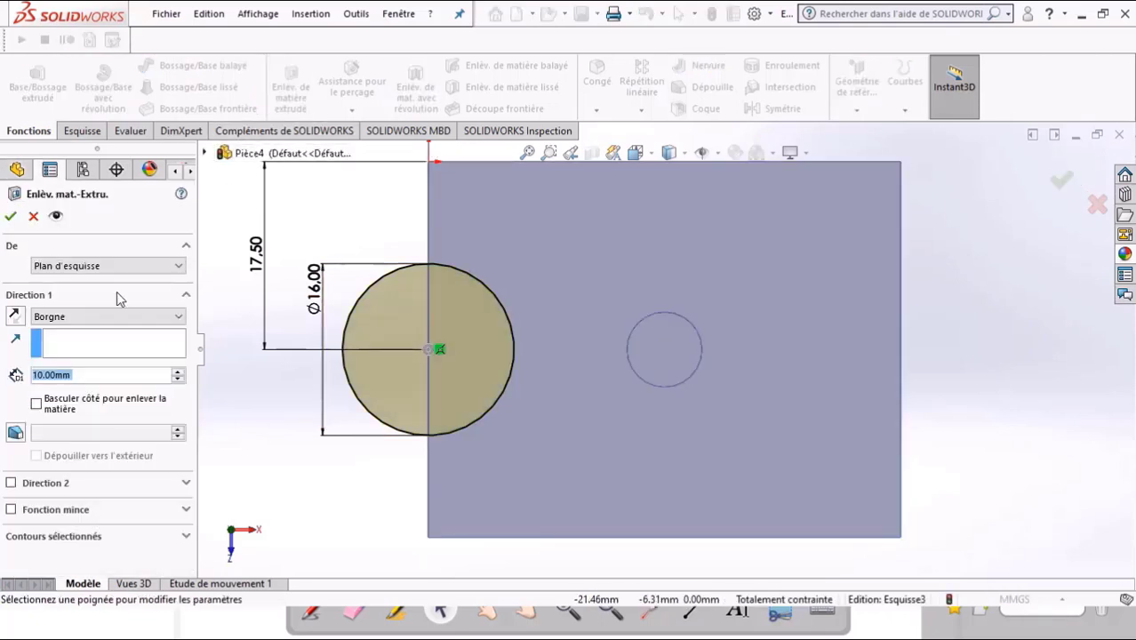
- Redo the Ø16 extruded cut with A travers tout, creating Enlèv. mat.-Extru.2
{"action": "left_click", "coordinate": [34, 218]}
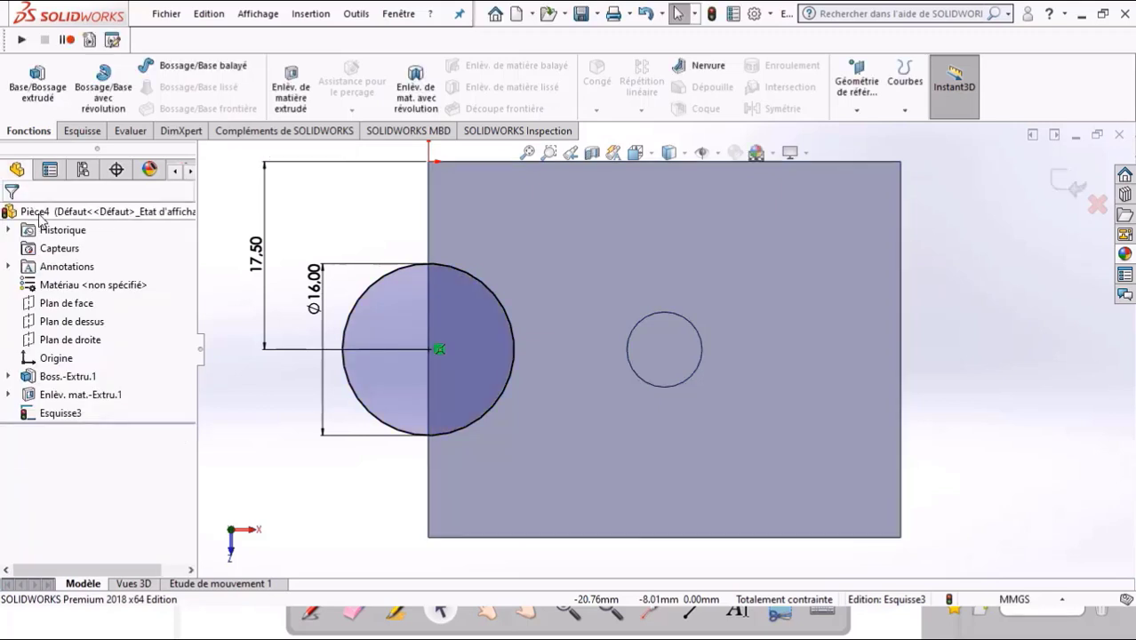
{"action": "left_click", "coordinate": [90, 136]}
{"action": "left_click", "coordinate": [27, 131]}
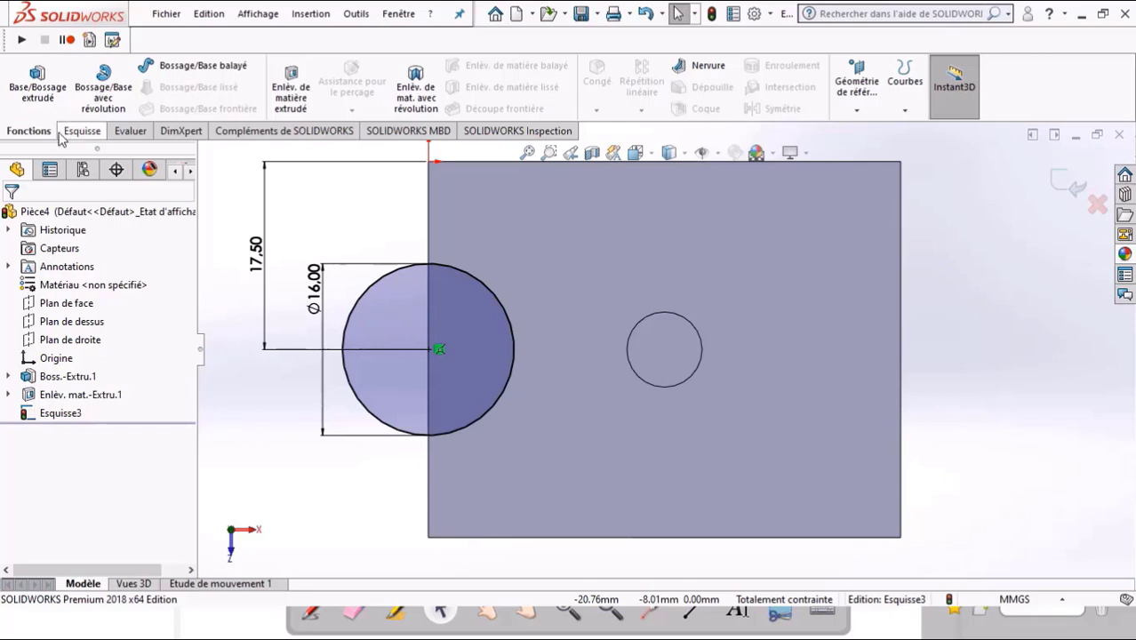
{"action": "left_click", "coordinate": [290, 87]}
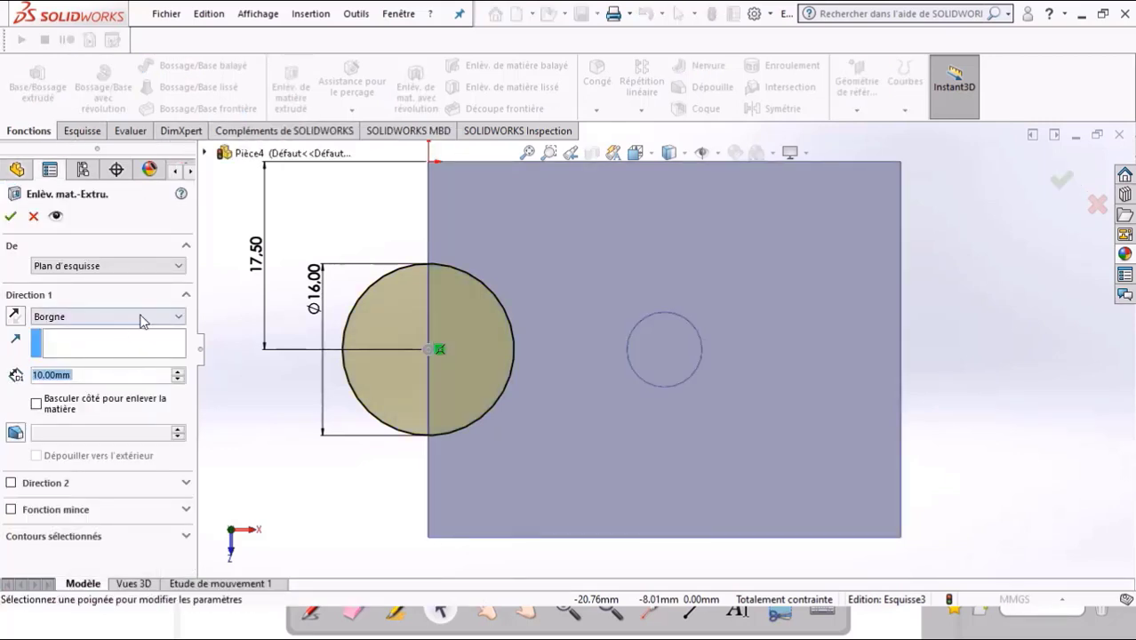
{"action": "left_click", "coordinate": [140, 316]}
{"action": "left_click", "coordinate": [91, 338]}
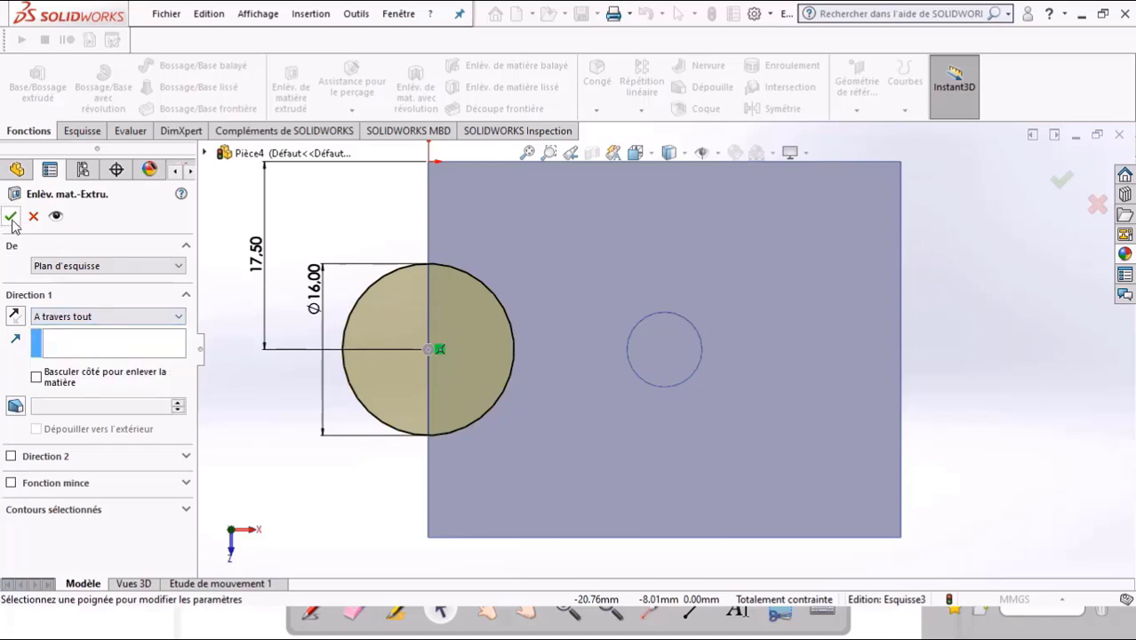
{"action": "left_click", "coordinate": [11, 216]}
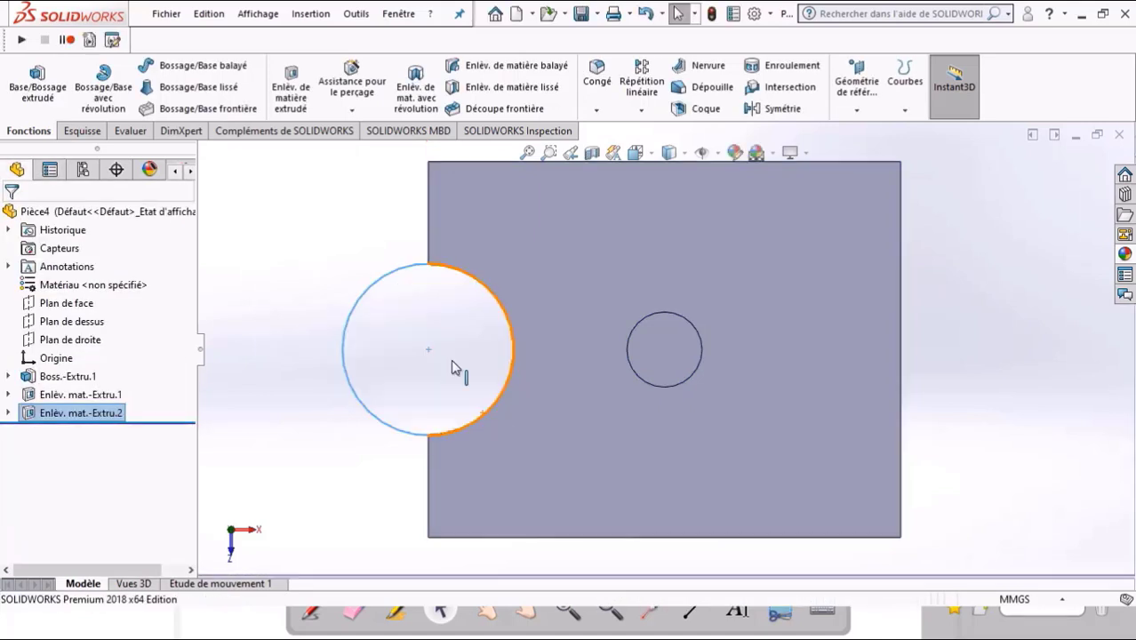
- Start a reference plane referenced to the block's end face instead of its right edge
{"action": "key", "text": "z"}
{"action": "key", "text": "z"}
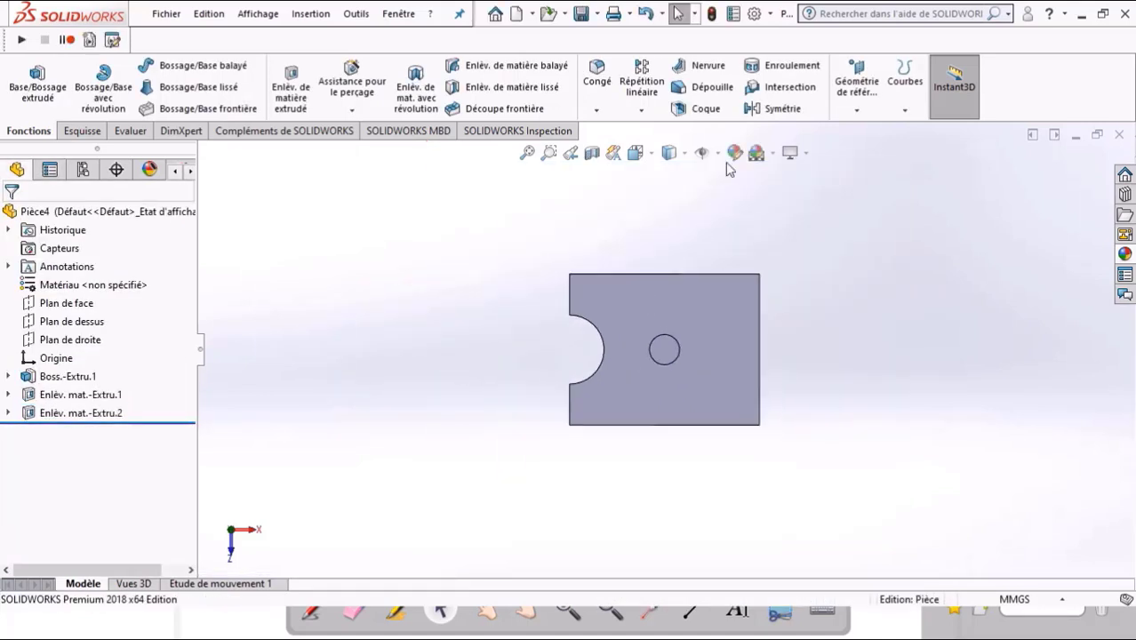
{"action": "left_click", "coordinate": [856, 82]}
{"action": "left_click", "coordinate": [860, 130]}
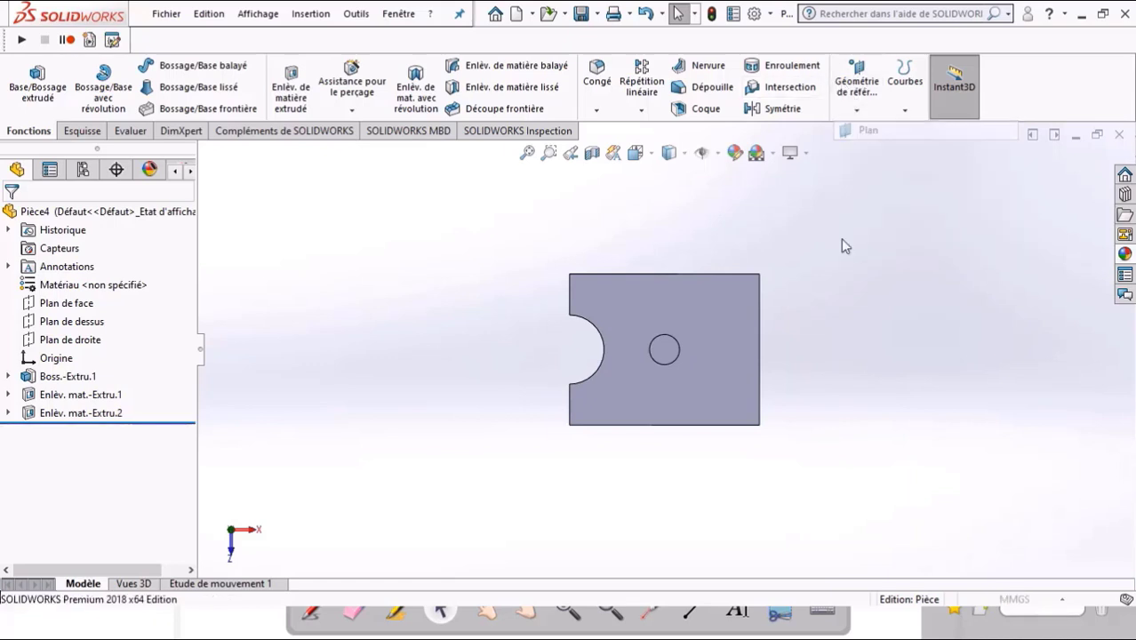
{"action": "left_click", "coordinate": [759, 308]}
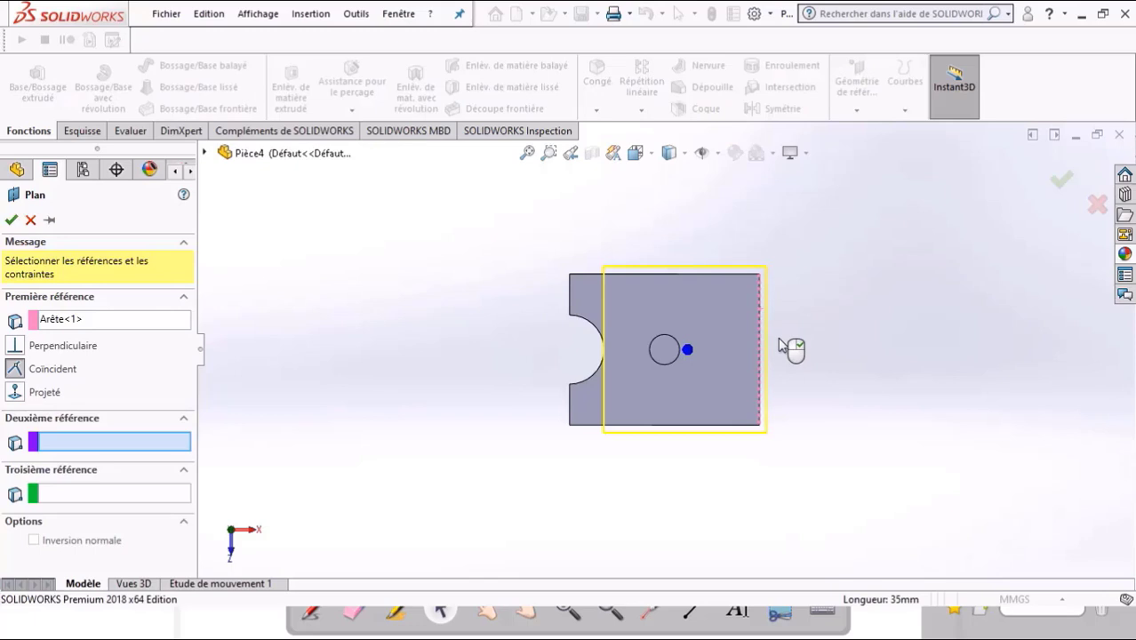
{"action": "left_click", "coordinate": [113, 321]}
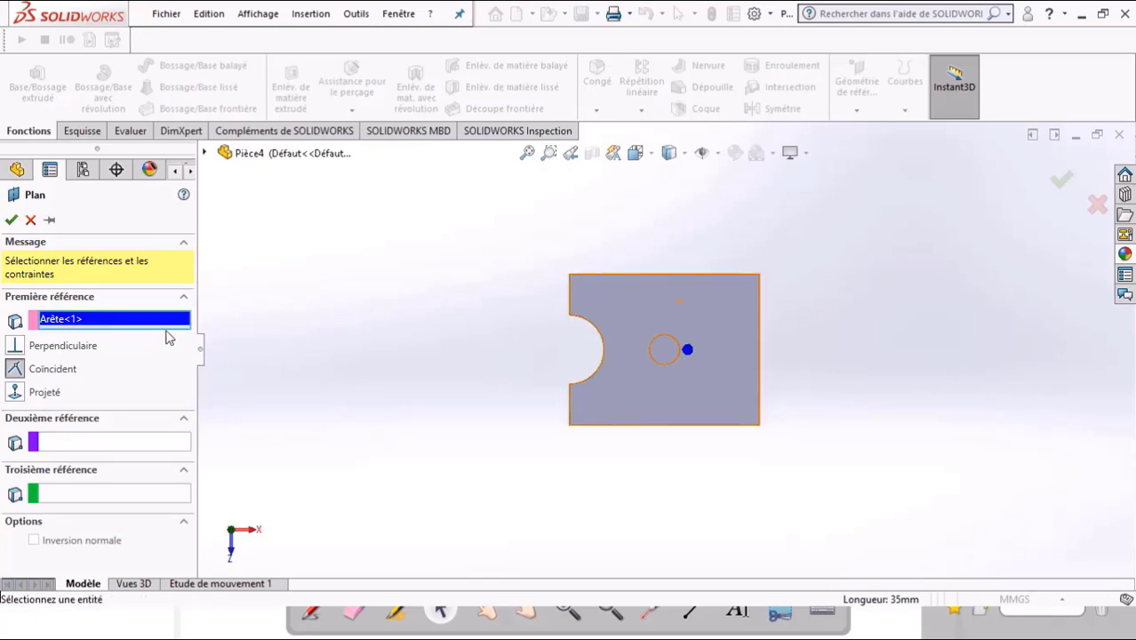
{"action": "key", "text": "Delete"}
{"action": "key", "text": "Right"}
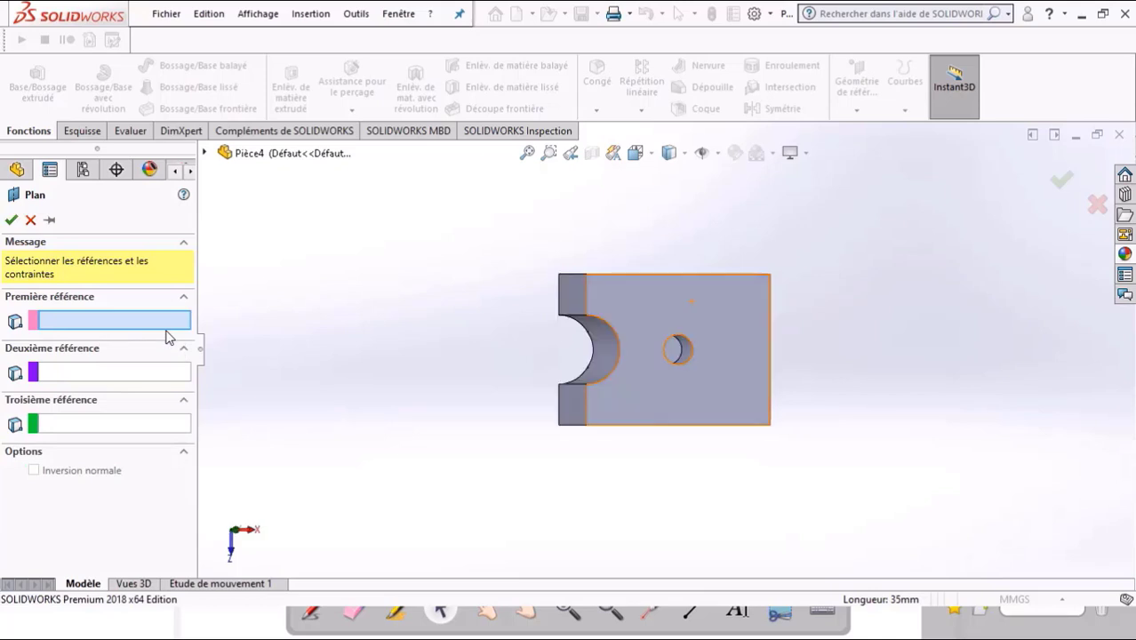
{"action": "left_click", "coordinate": [584, 283]}
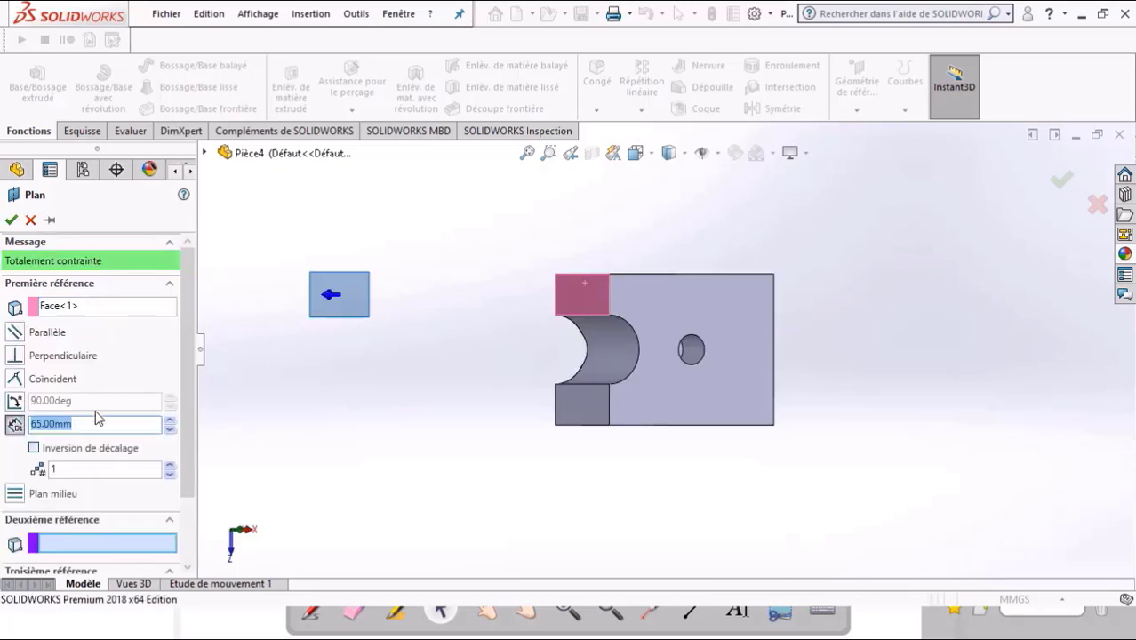
- Offset the plane 22 mm with Inversion de décalage checked and create Plan1
{"action": "double_click", "coordinate": [79, 423]}
{"action": "type", "text": "22"}
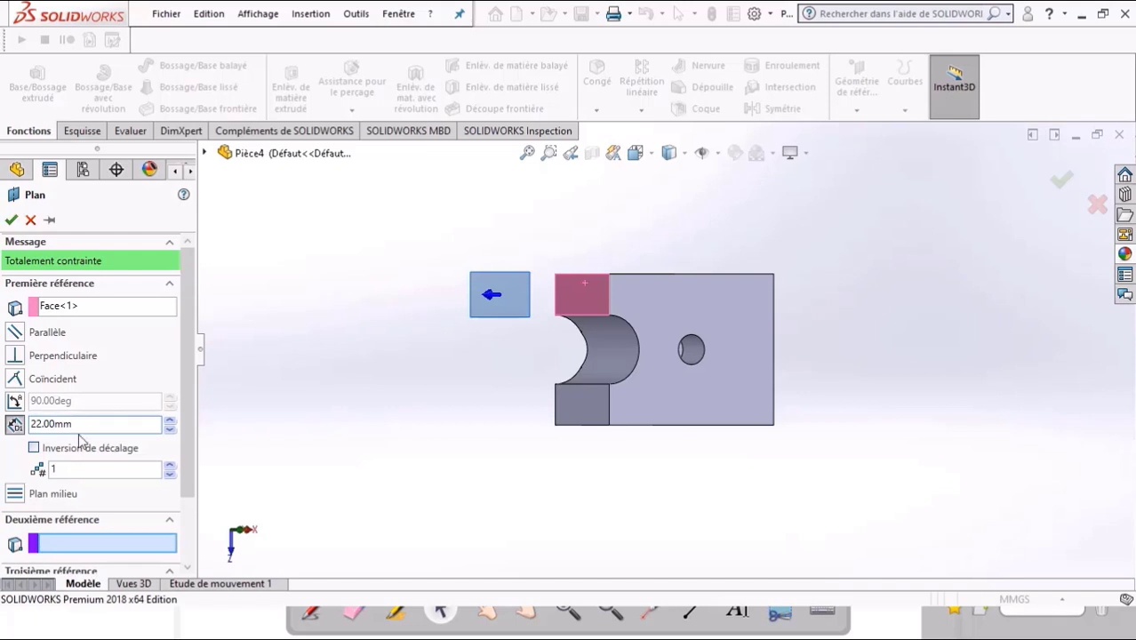
{"action": "left_click", "coordinate": [33, 448]}
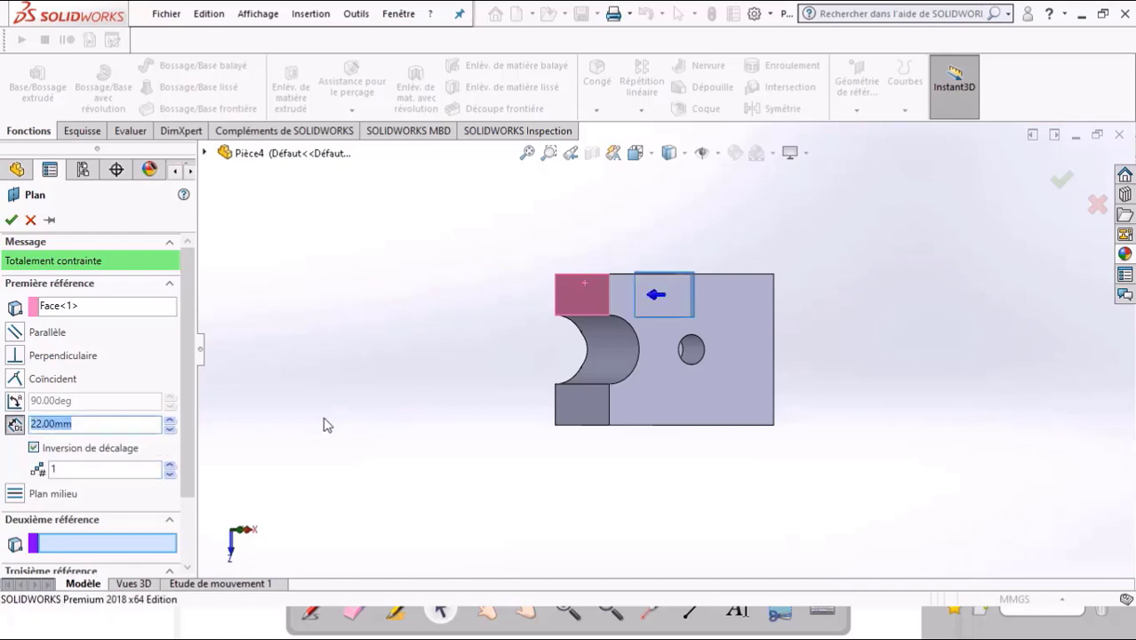
{"action": "key", "text": "Home"}
{"action": "key", "text": "ctrl+1"}
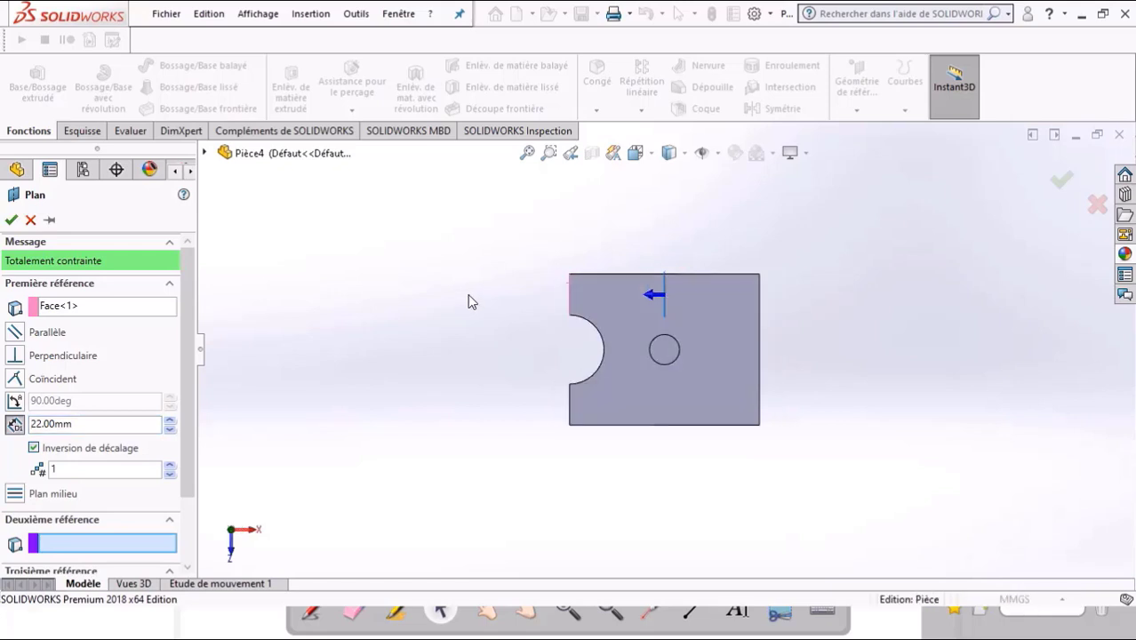
{"action": "left_click", "coordinate": [11, 220]}
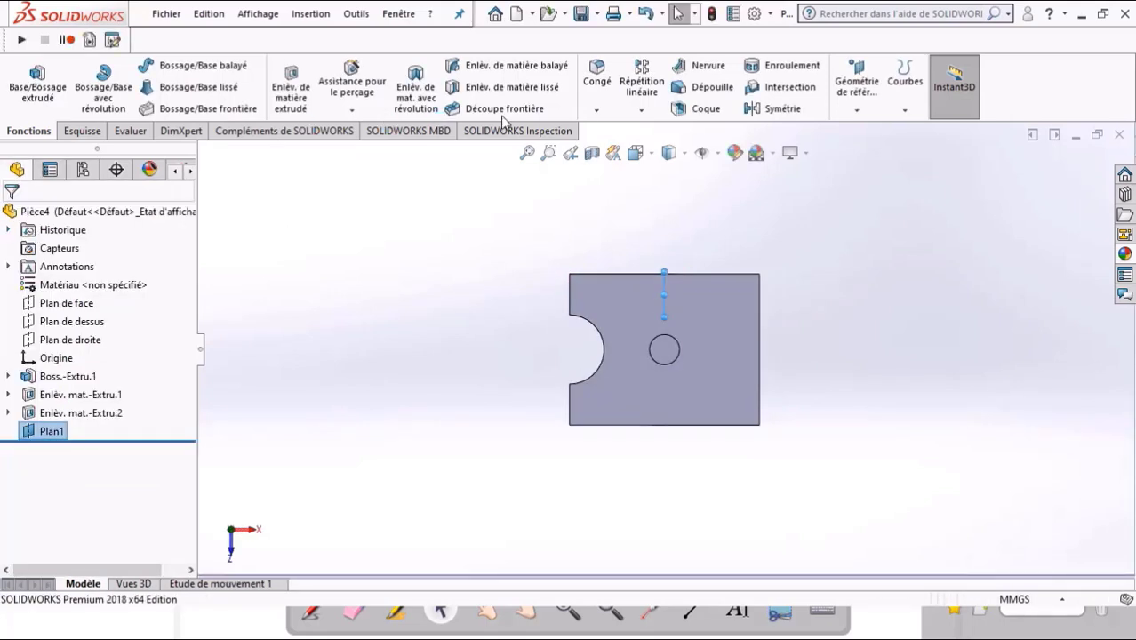
- Mirror Enlèv. mat.-Extru.2 across Plan1 to create Symétrie1
{"action": "left_click", "coordinate": [646, 110]}
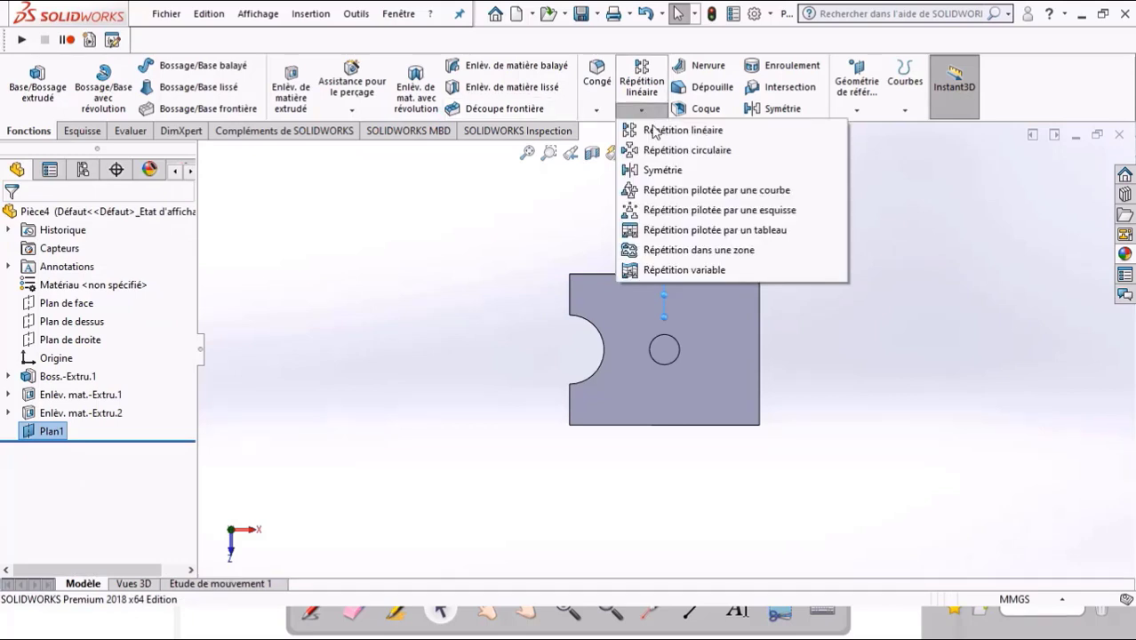
{"action": "left_click", "coordinate": [672, 173]}
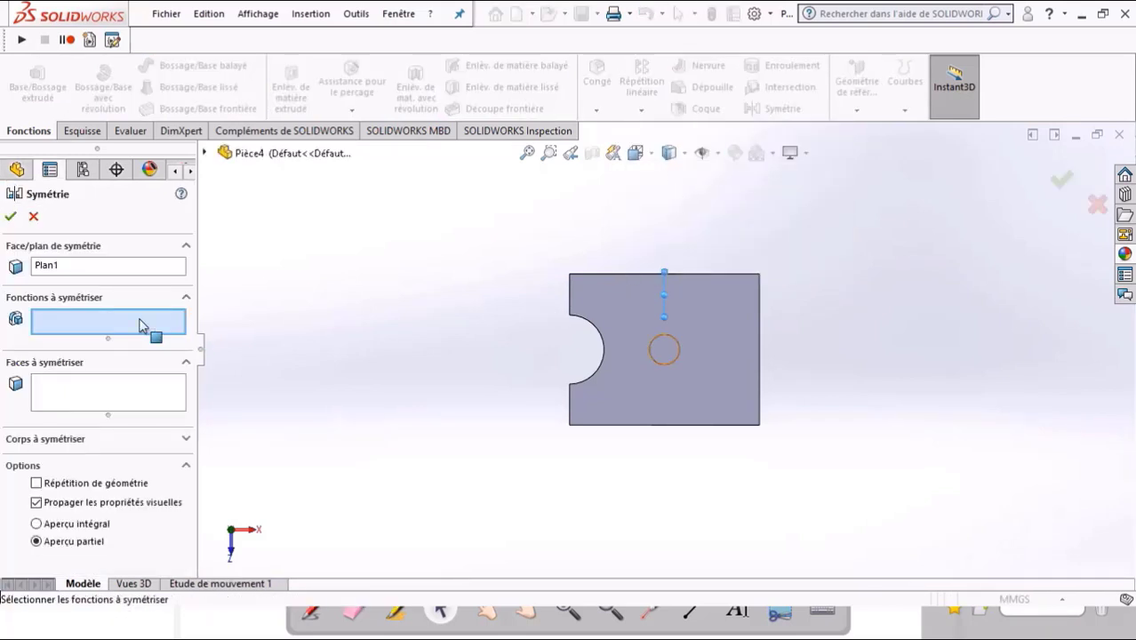
{"action": "left_click", "coordinate": [206, 153]}
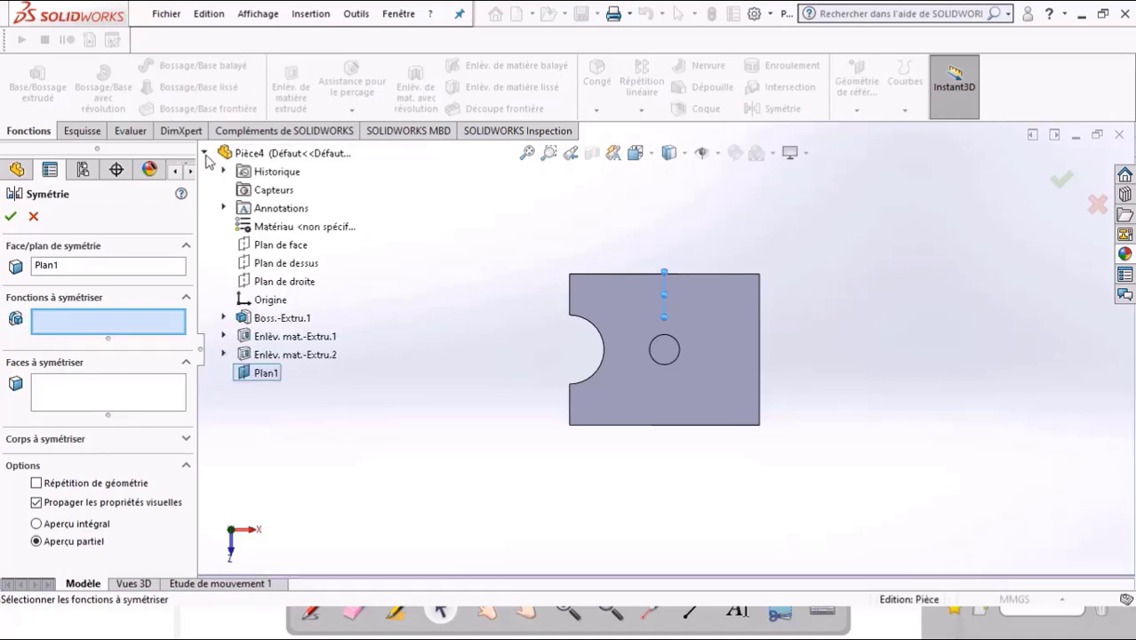
{"action": "left_click", "coordinate": [277, 354]}
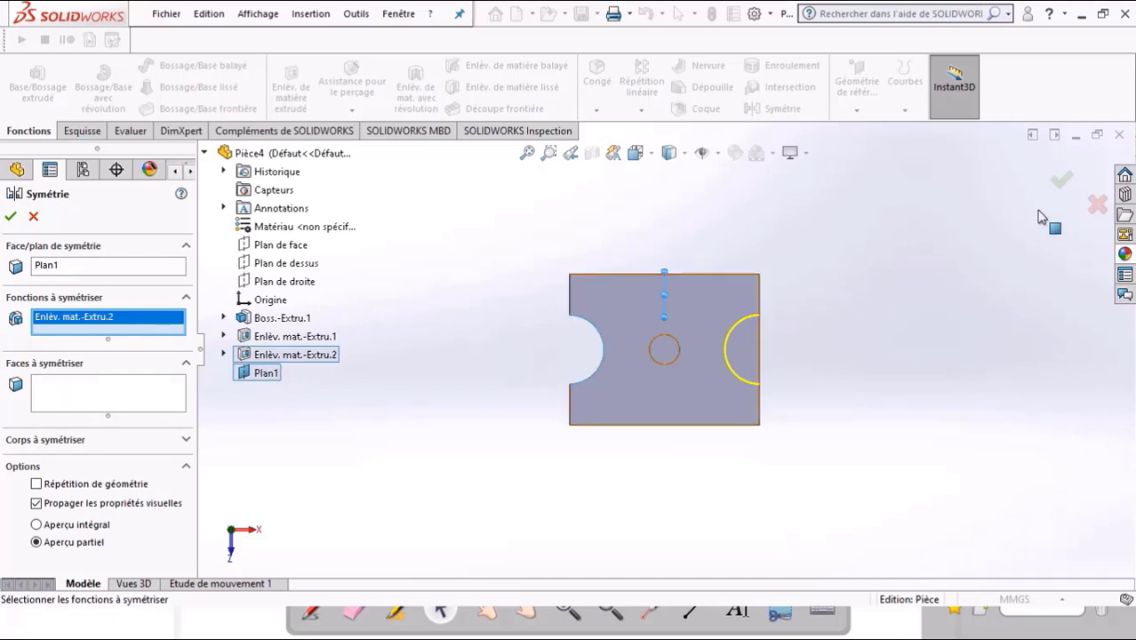
{"action": "left_click", "coordinate": [1060, 179]}
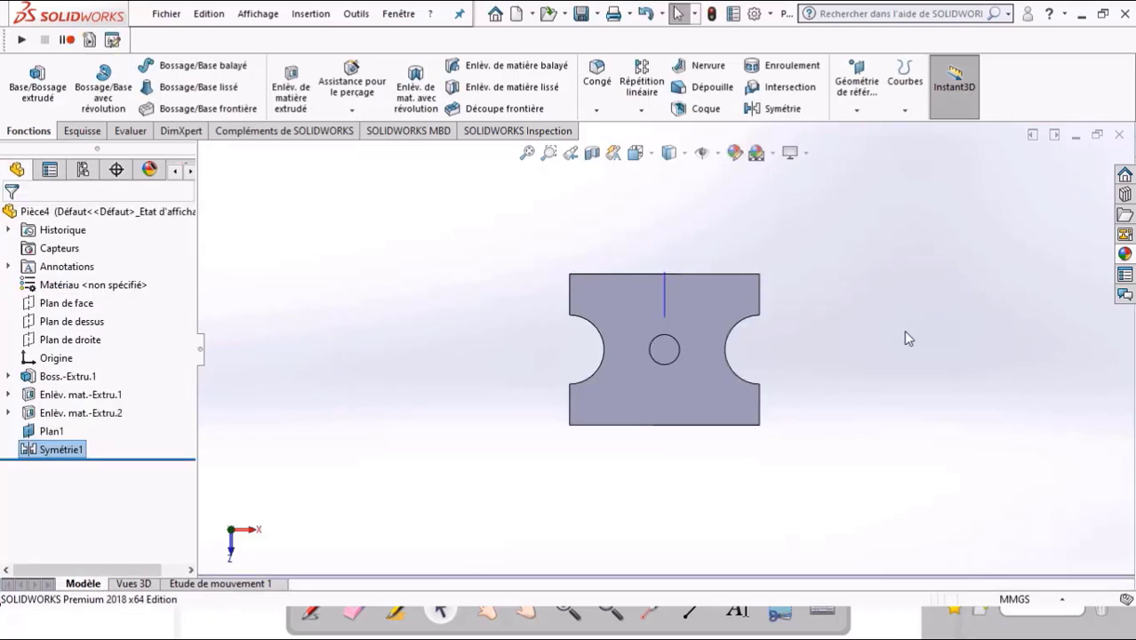
- Rotate the part to inspect its top face, V-notch and mirrored side notches
{"action": "key", "text": "Down"}
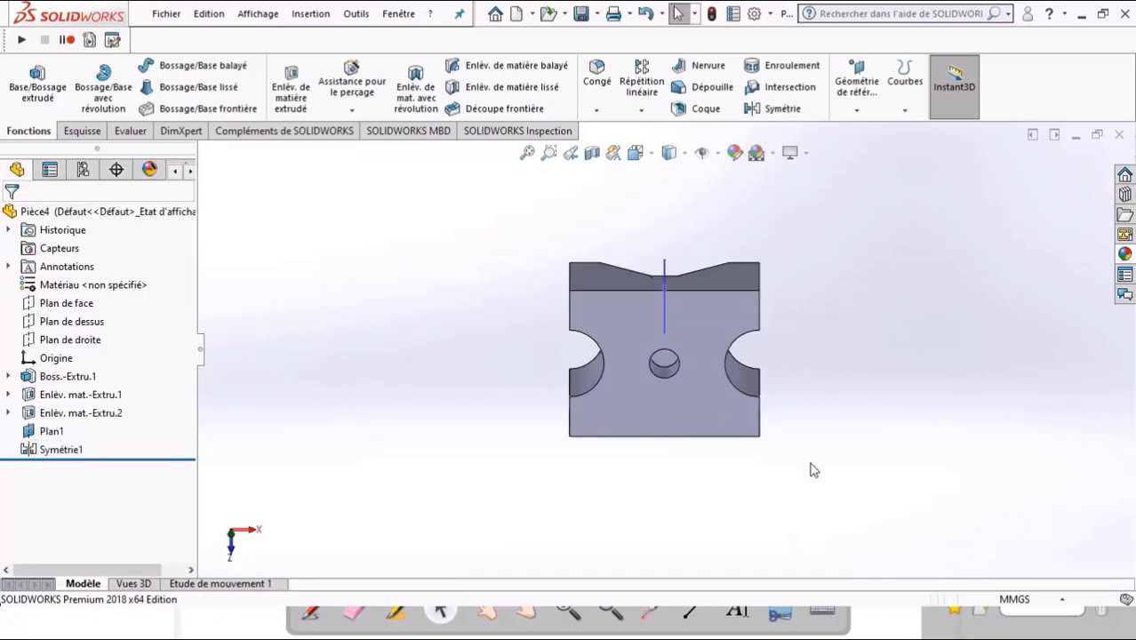
{"action": "key", "text": "Down"}
{"action": "key", "text": "Down"}
{"action": "key", "text": "Down"}
{"action": "key", "text": "Down"}
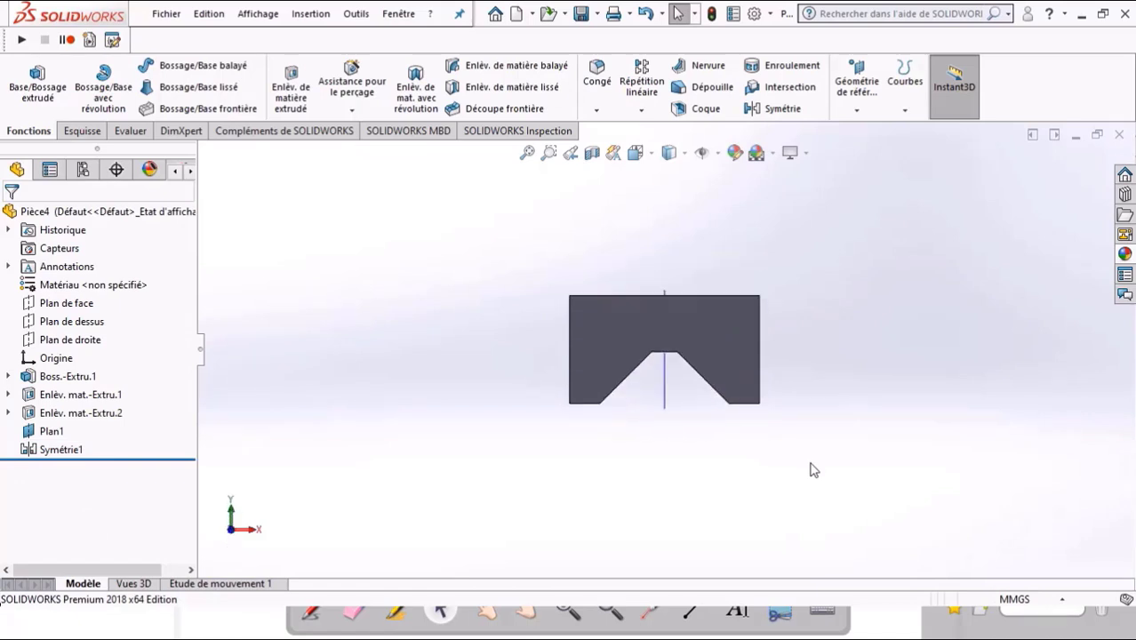
{"action": "key", "text": "Down"}
{"action": "key", "text": "Left"}
{"action": "key", "text": "Left"}
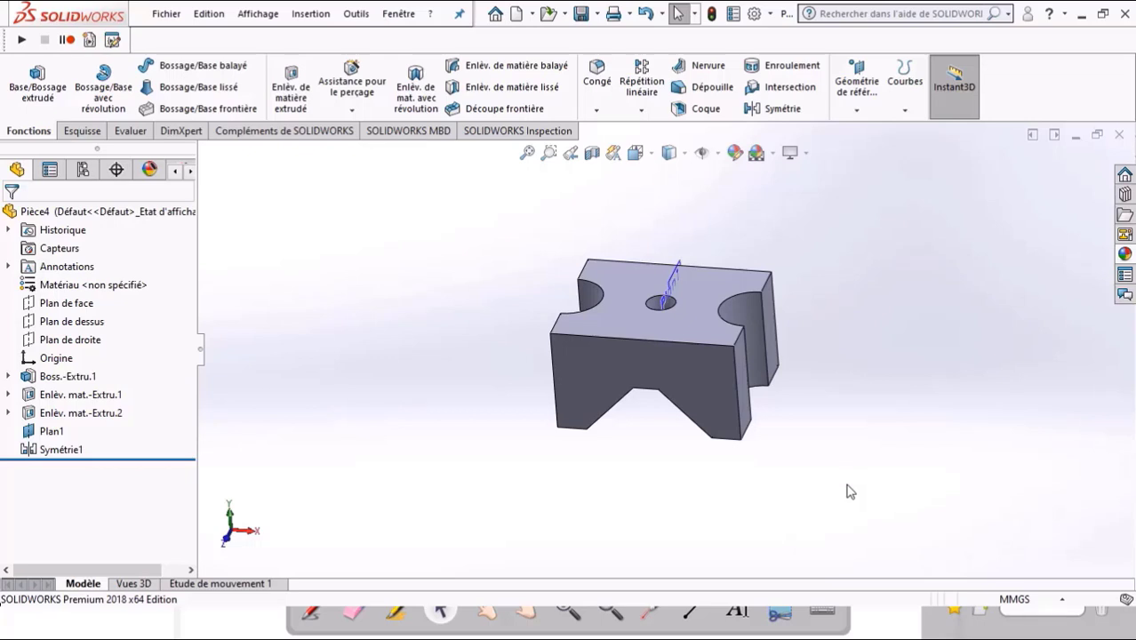
- In OpenBoard, move the ruler down across the vise drawing's base to uncover the Tube label
{"action": "key", "text": "alt+Tab"}
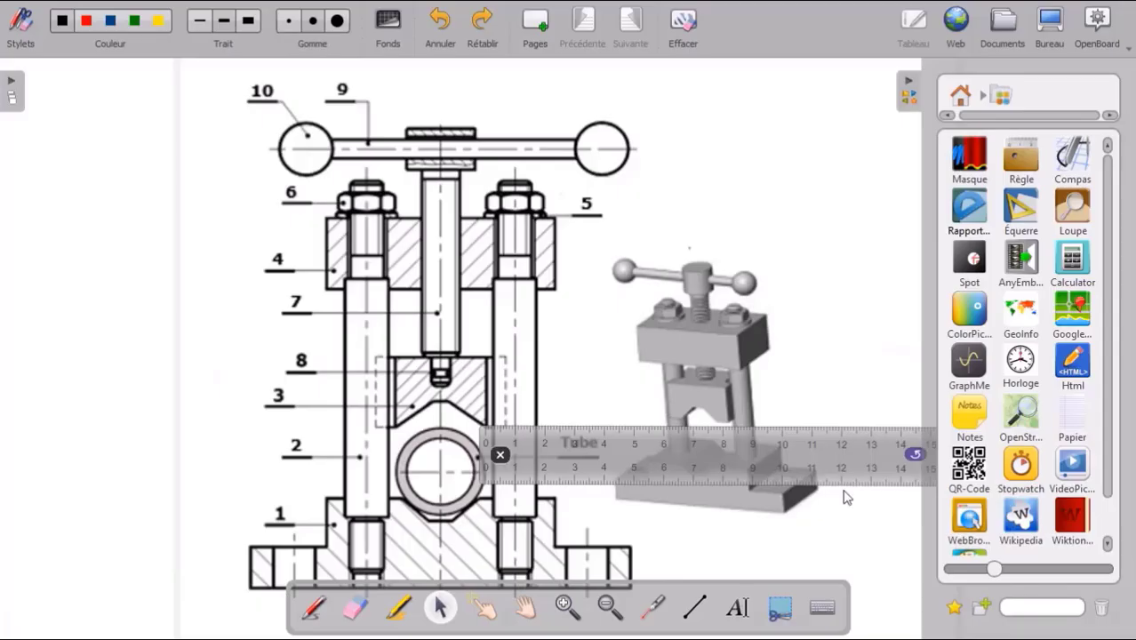
{"action": "left_click_drag", "start_coordinate": [636, 467], "coordinate": [654, 530]}
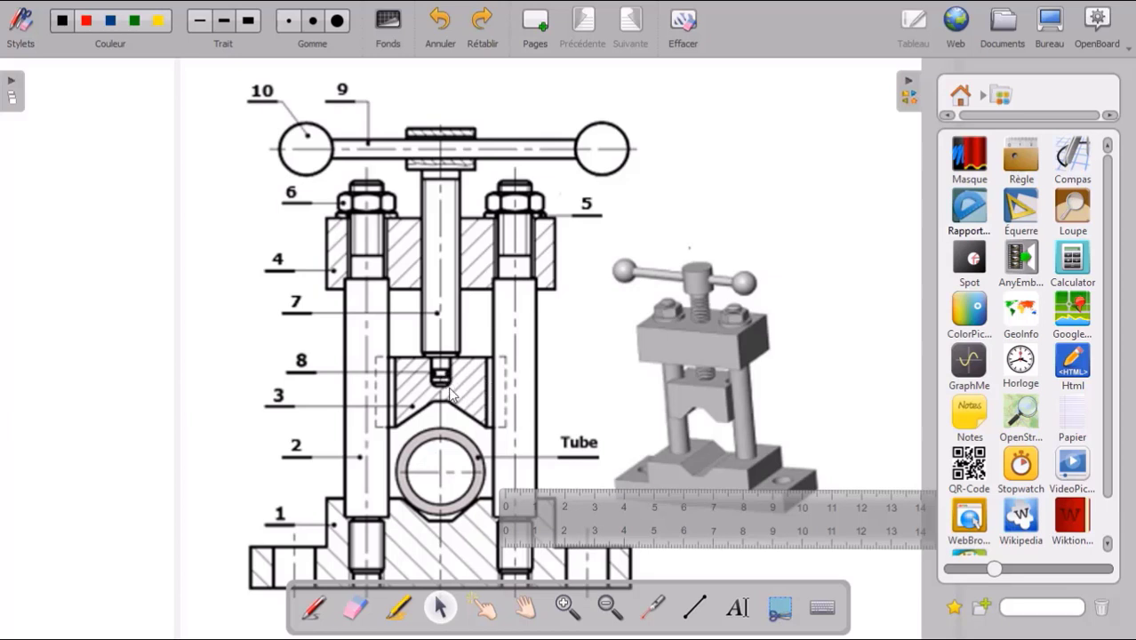
{"action": "mouse_move", "coordinate": [698, 502]}
{"action": "left_mouse_down"}
{"action": "mouse_move", "coordinate": [839, 418]}
{"action": "mouse_move", "coordinate": [794, 327]}
{"action": "mouse_move", "coordinate": [806, 338]}
{"action": "mouse_move", "coordinate": [788, 506]}
{"action": "mouse_move", "coordinate": [734, 523]}
{"action": "left_mouse_up"}
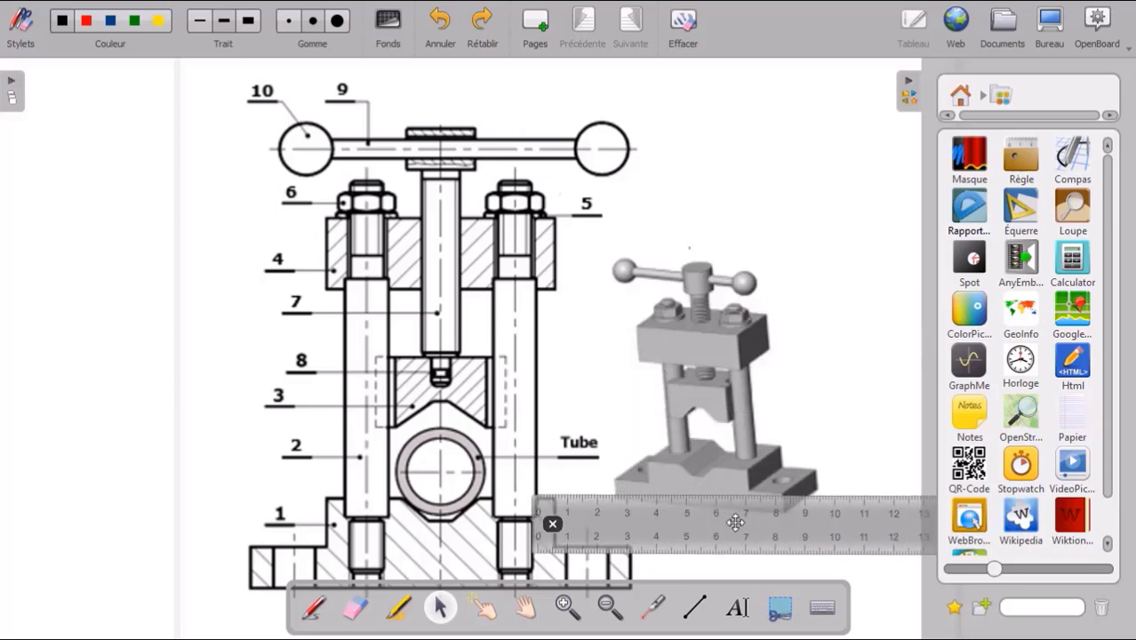
{"action": "key", "text": "alt+Tab"}
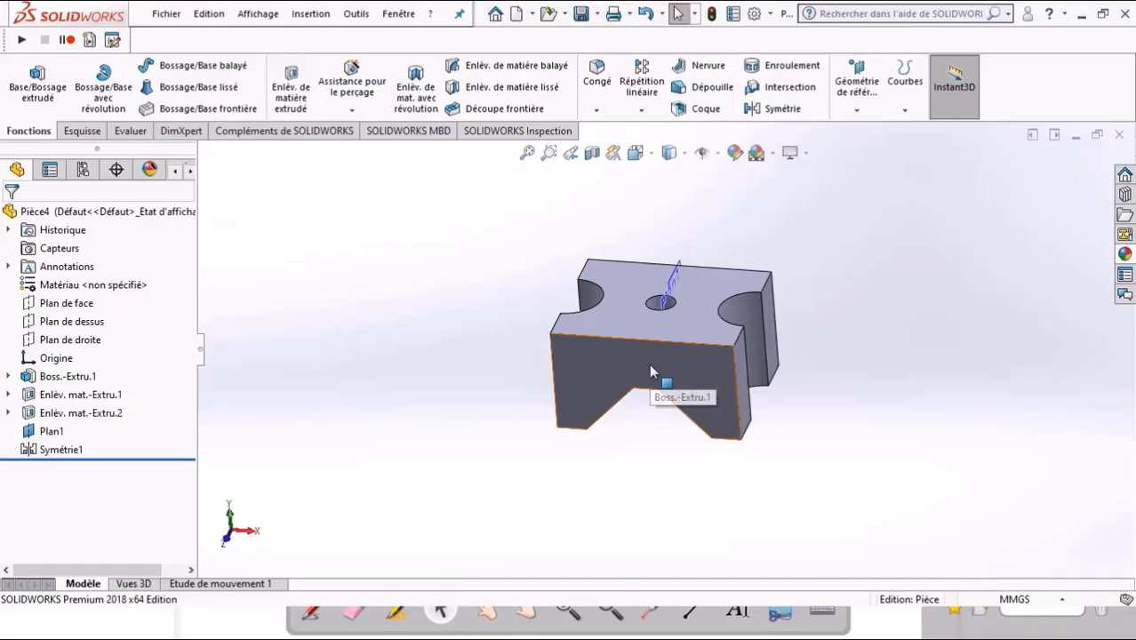
- Start sketch Esquisse4 on the block's V-notched front face, viewed straight on
{"action": "left_click", "coordinate": [650, 371]}
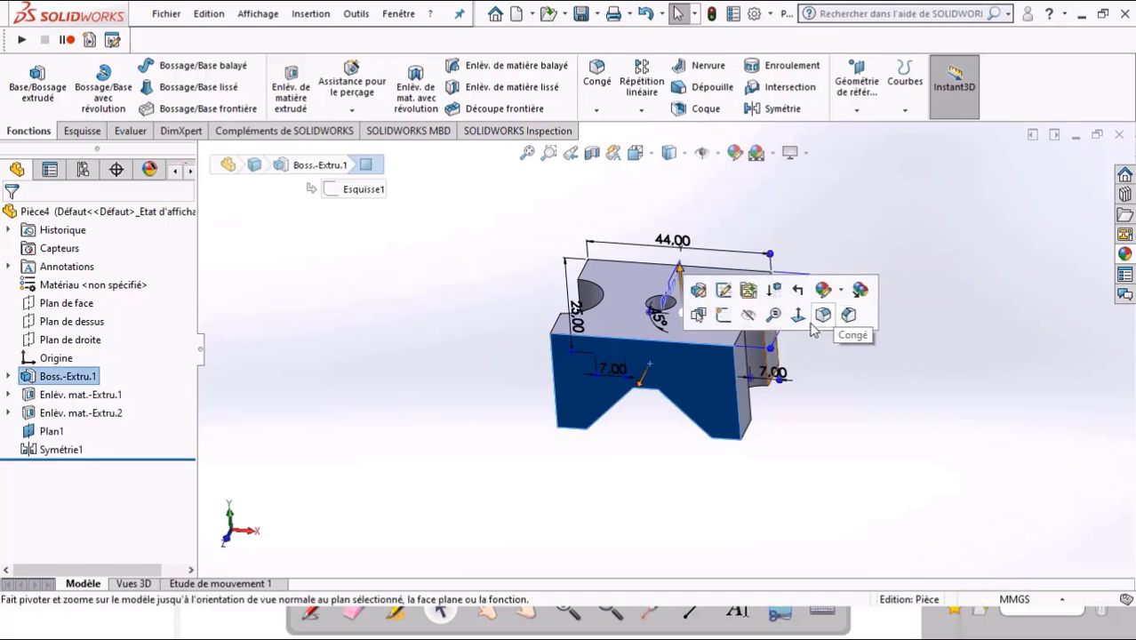
{"action": "key", "text": "ctrl+8"}
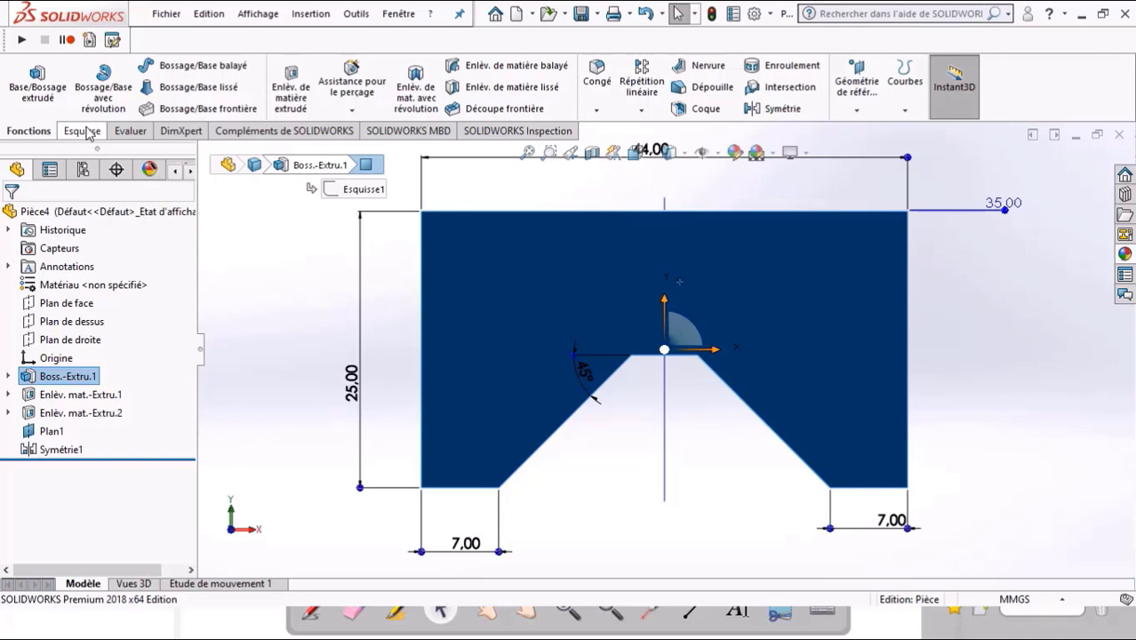
{"action": "left_click", "coordinate": [82, 131]}
{"action": "left_click", "coordinate": [28, 79]}
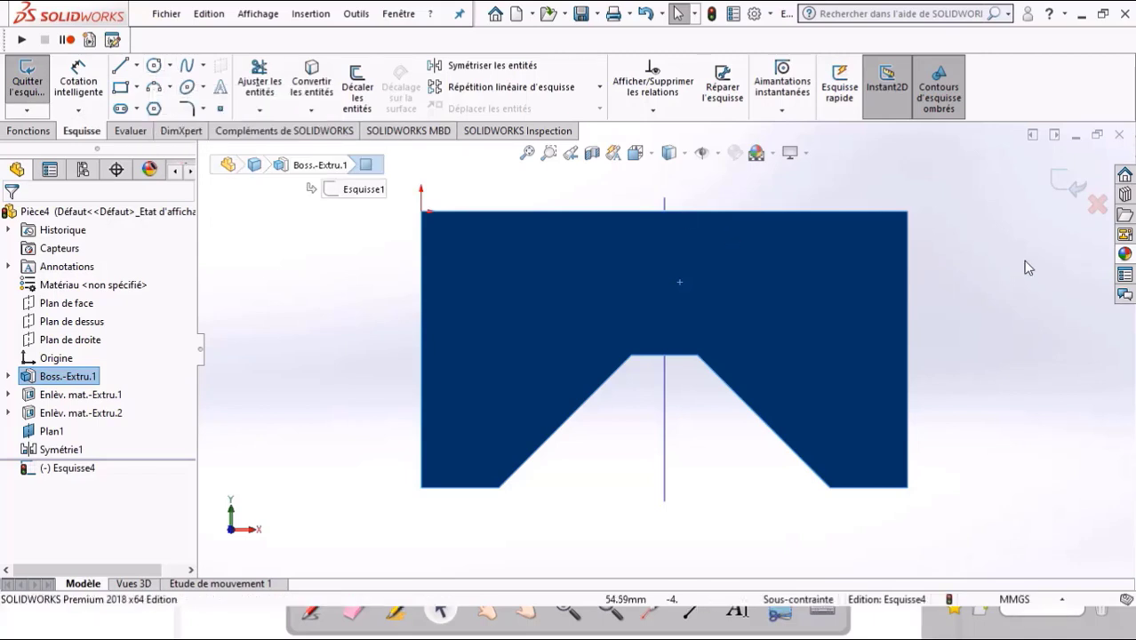
{"action": "key", "text": "ctrl+s"}
{"action": "key", "text": "Down"}
{"action": "key", "text": "Down"}
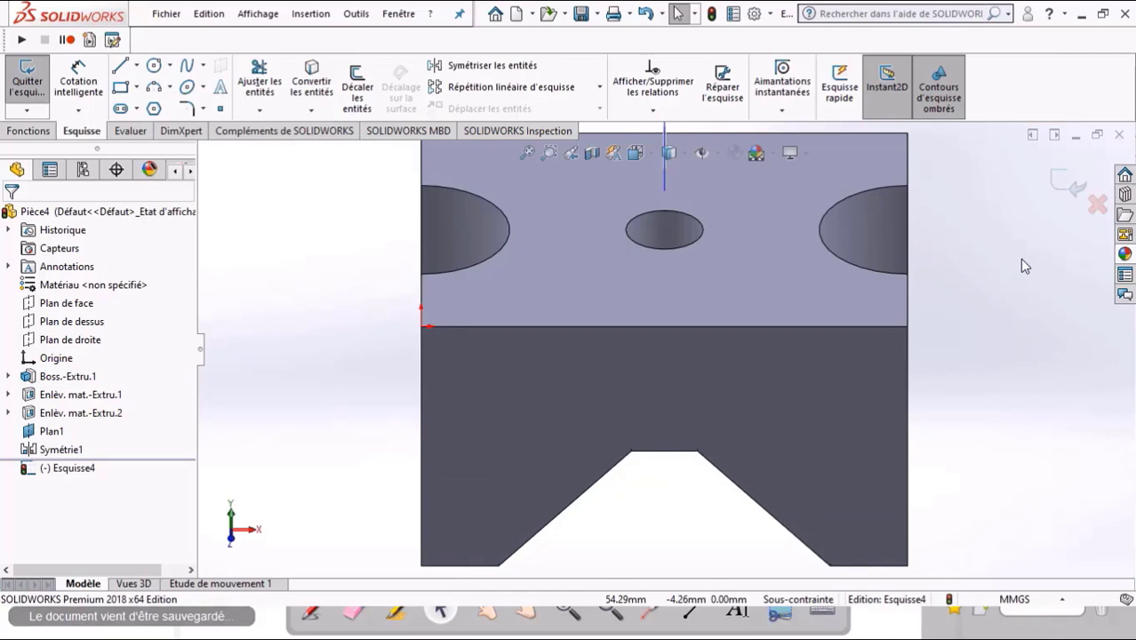
{"action": "key", "text": "Up"}
{"action": "key", "text": "Down"}
{"action": "key", "text": "Down"}
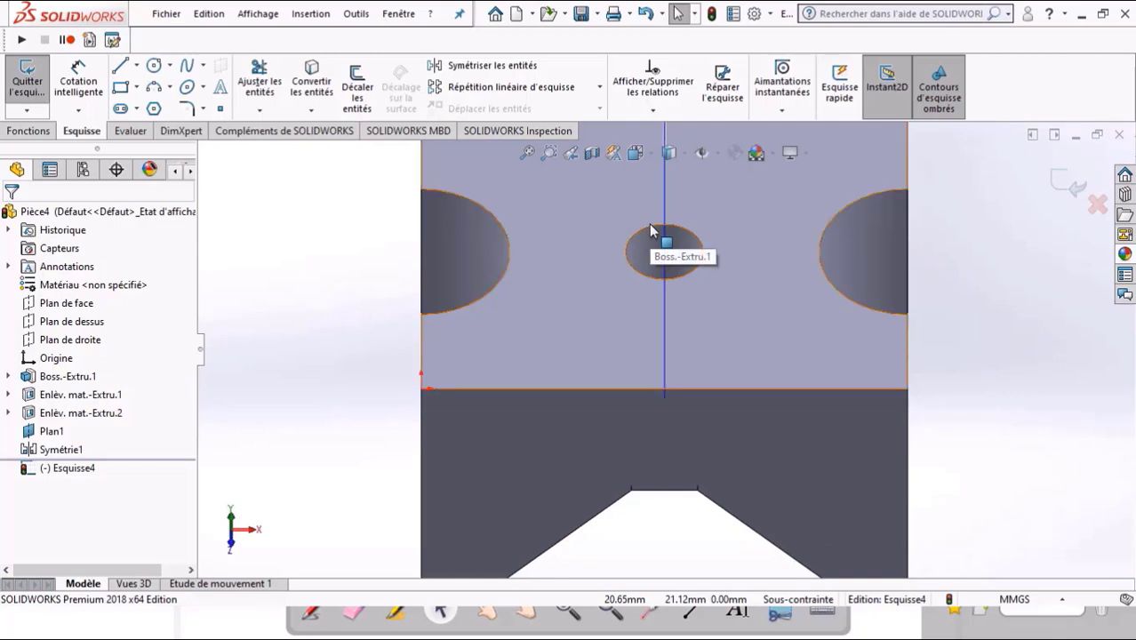
{"action": "left_click", "coordinate": [132, 130]}
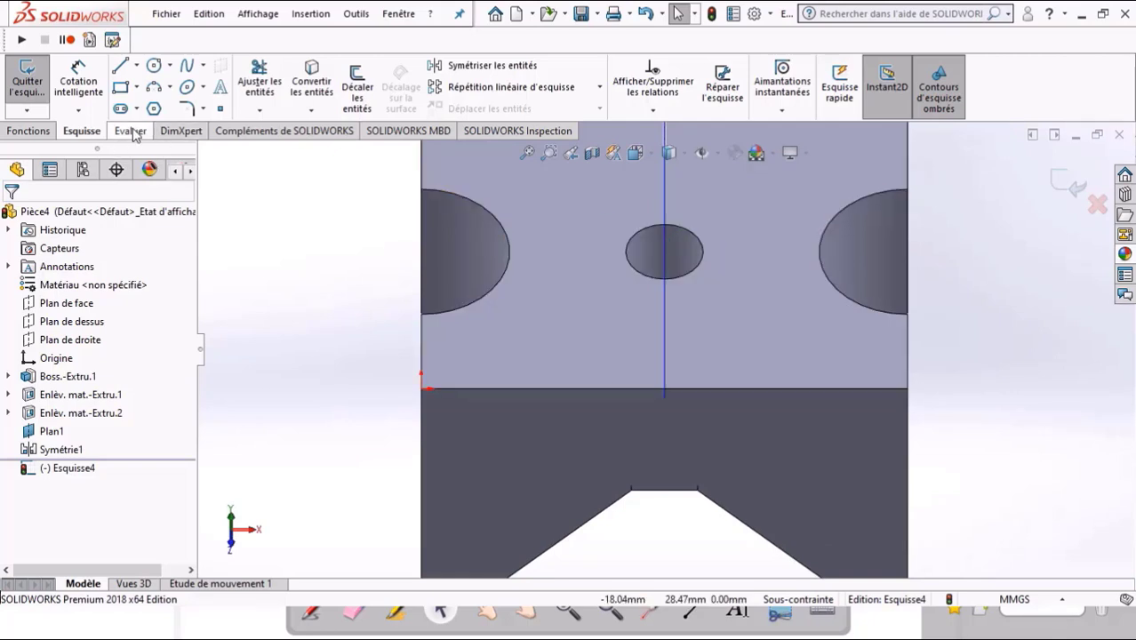
{"action": "left_click", "coordinate": [85, 78]}
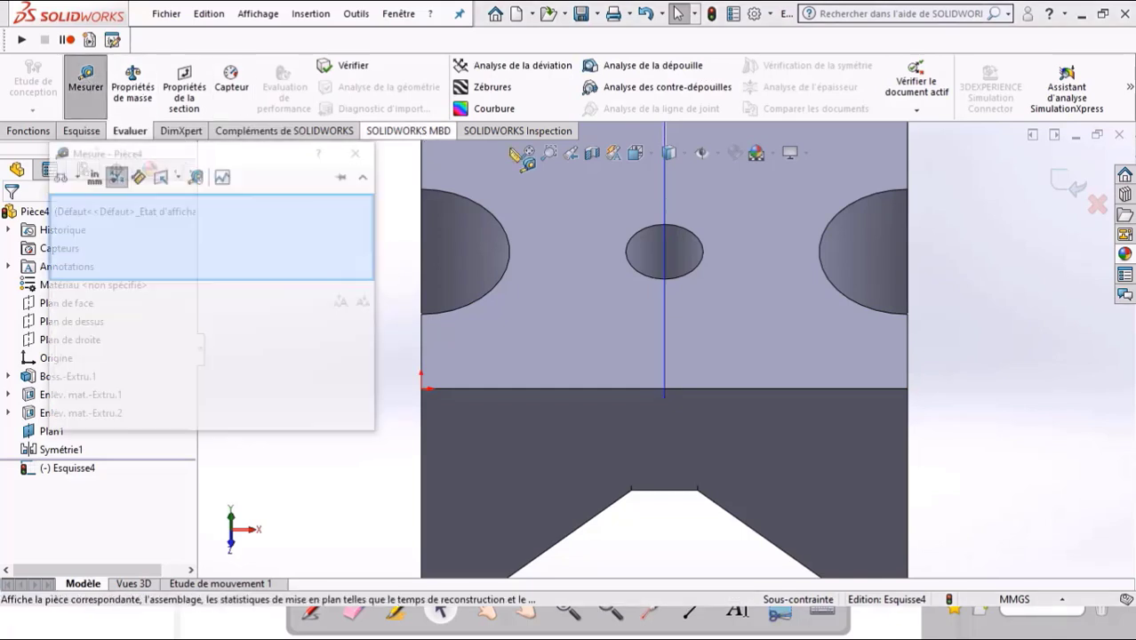
{"action": "left_click", "coordinate": [648, 231]}
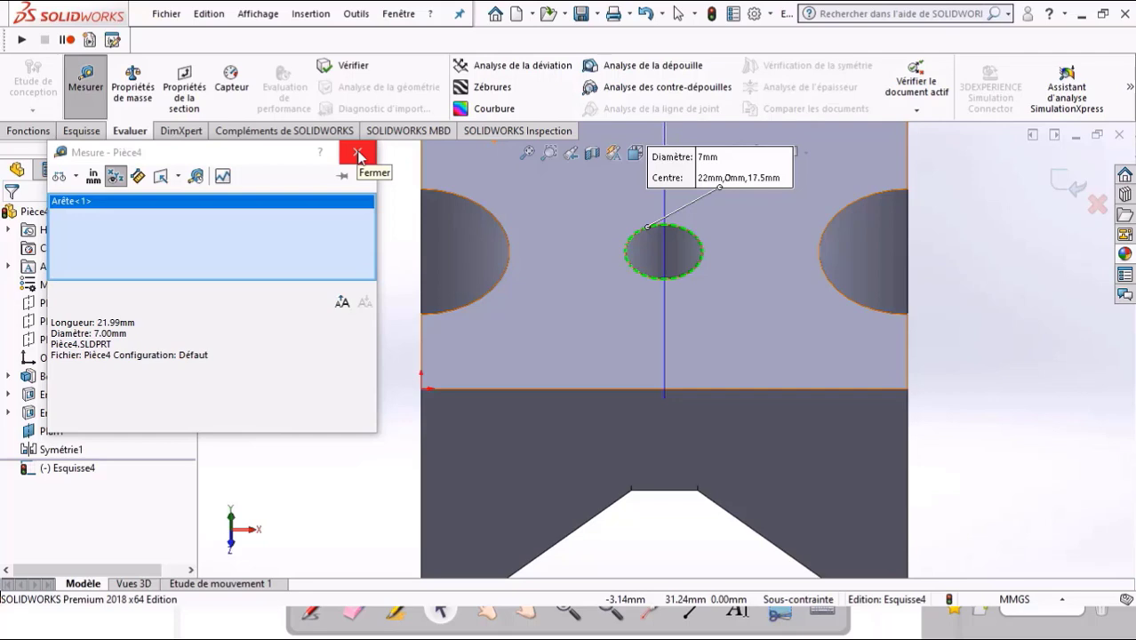
{"action": "left_click", "coordinate": [358, 156]}
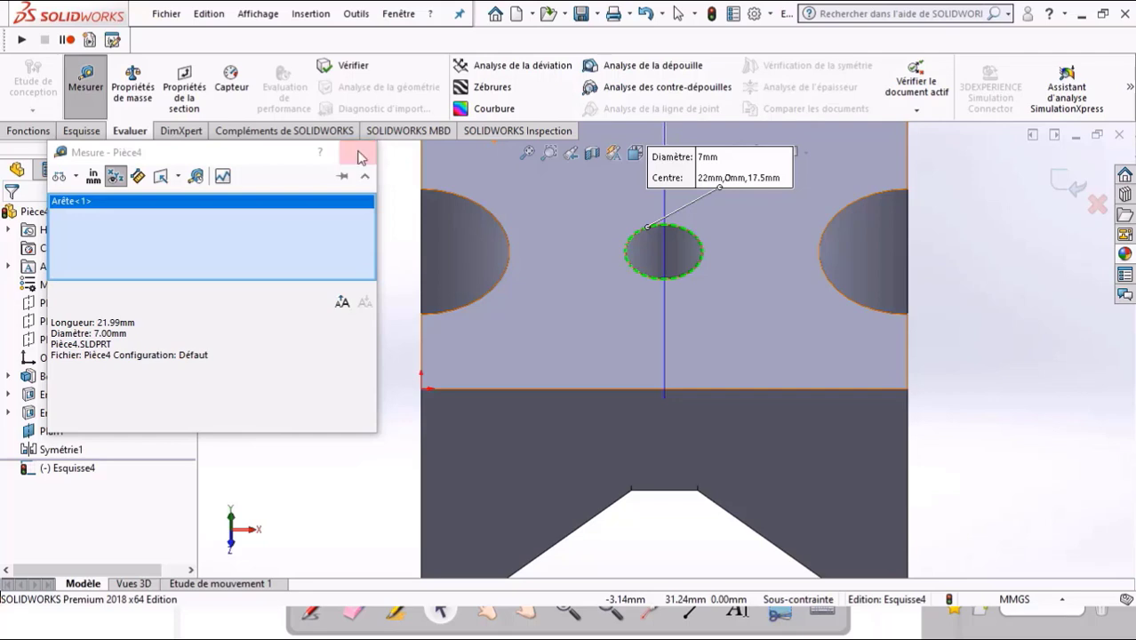
- Select the block's front face and view it normal to the screen
{"action": "left_click", "coordinate": [611, 427]}
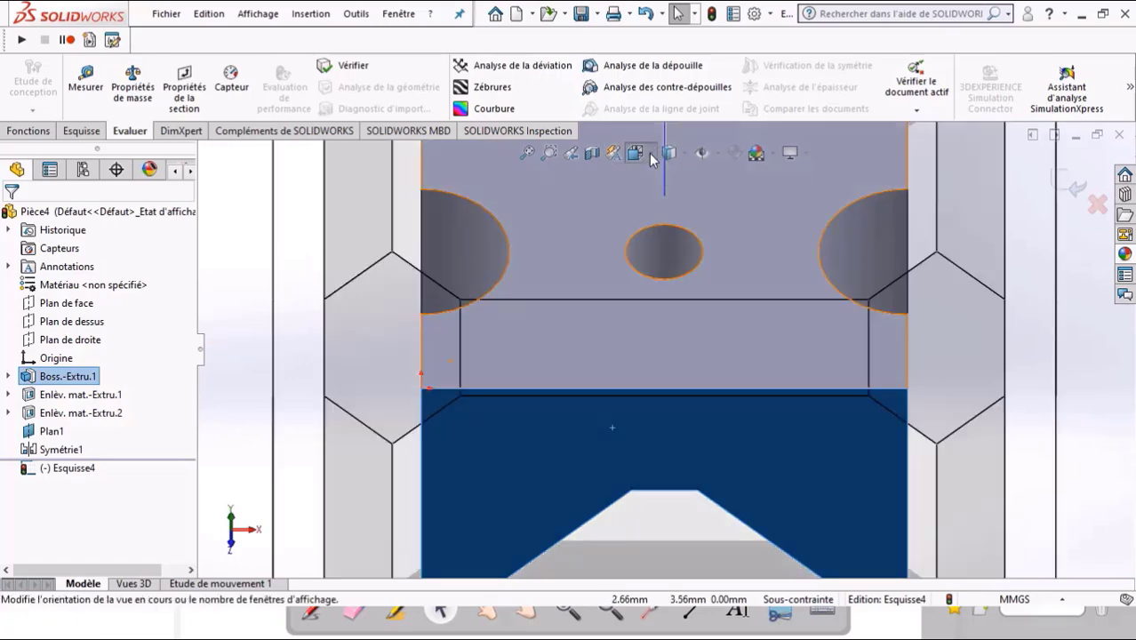
{"action": "key", "text": "f"}
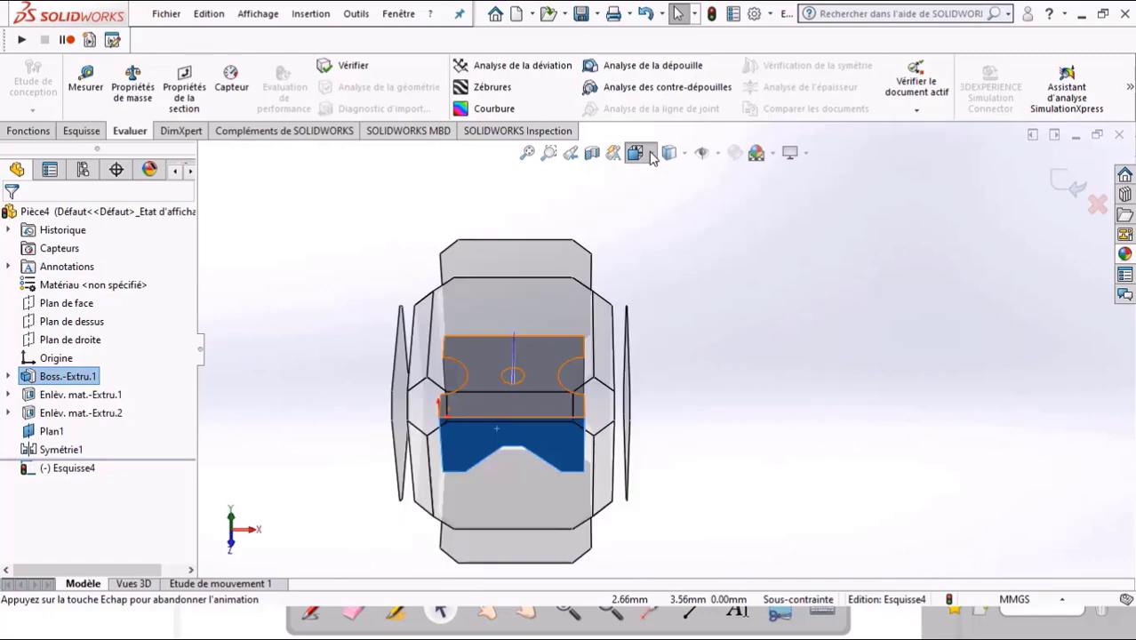
{"action": "left_click", "coordinate": [651, 157]}
{"action": "left_click", "coordinate": [734, 252]}
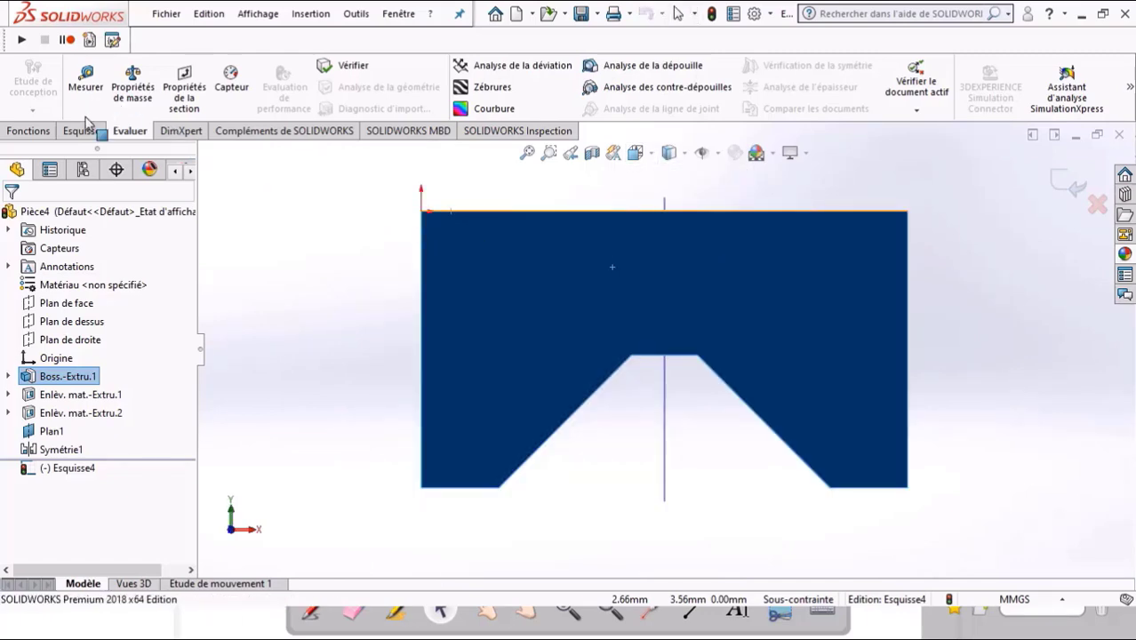
- Draw a small circle just left of the vertical centre line
{"action": "left_click", "coordinate": [80, 131]}
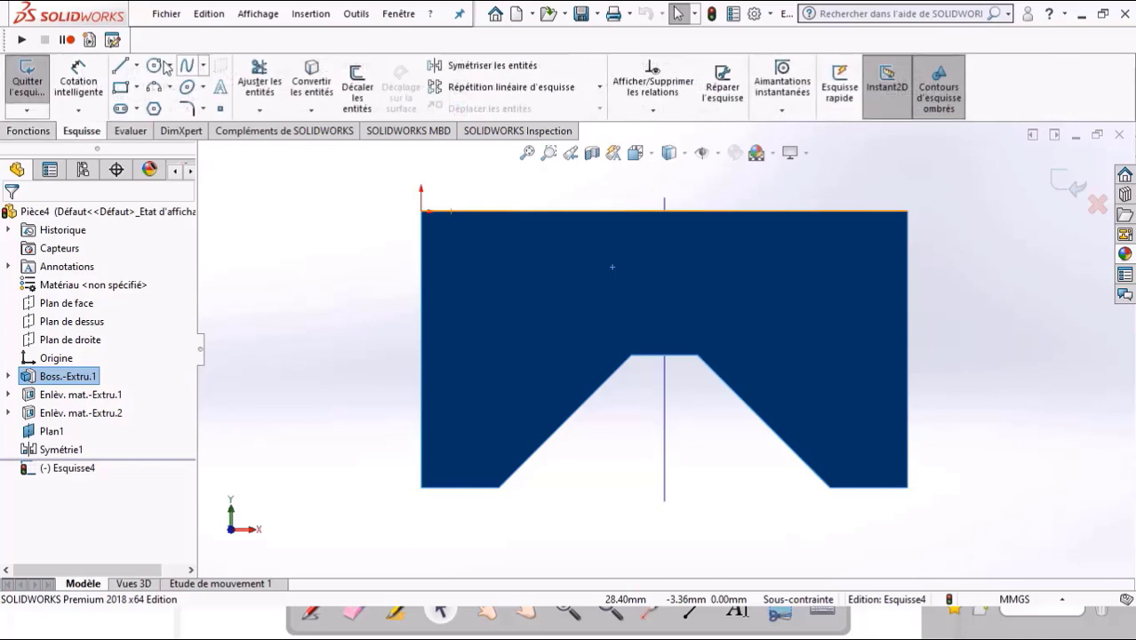
{"action": "left_click", "coordinate": [154, 64]}
{"action": "left_click", "coordinate": [631, 253]}
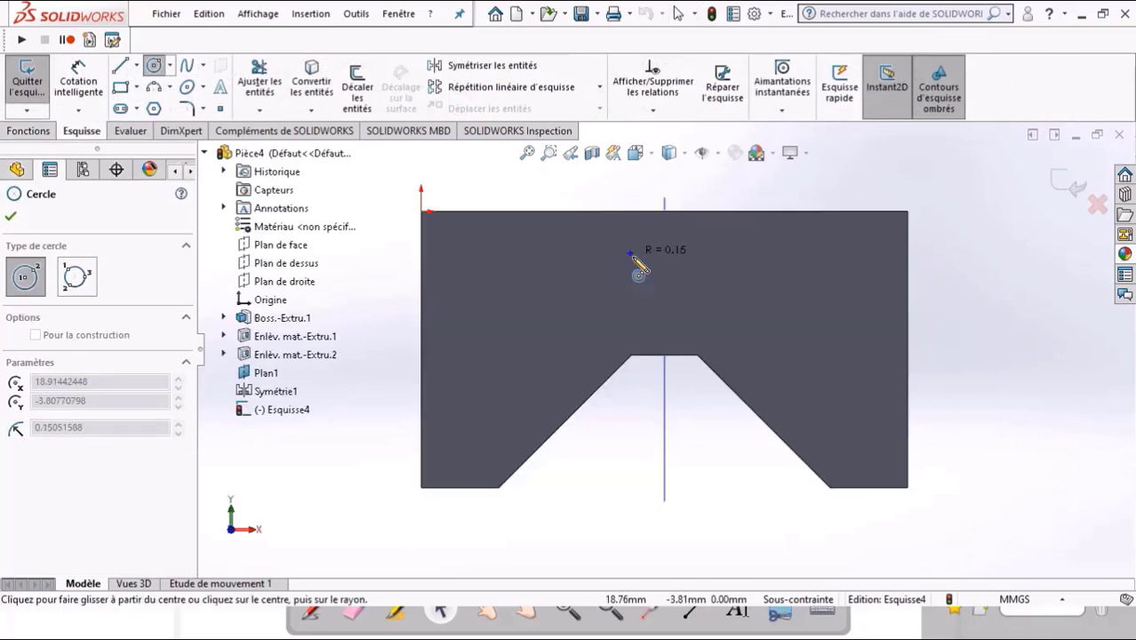
{"action": "left_click", "coordinate": [642, 256]}
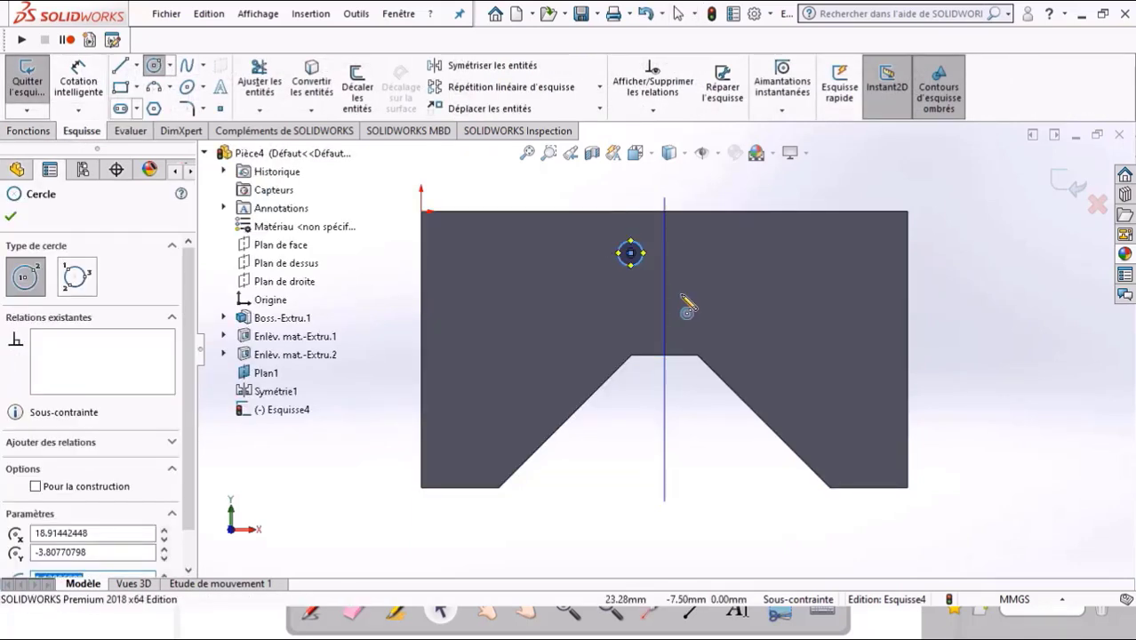
- Remove the oversized circle drawn on the centre line, keeping only the small one
{"action": "scroll", "coordinate": [653, 258], "scroll_direction": "down", "scroll_amount": 1}
{"action": "scroll", "coordinate": [657, 263], "scroll_direction": "down", "scroll_amount": 1}
{"action": "scroll", "coordinate": [657, 263], "scroll_direction": "down", "scroll_amount": 1}
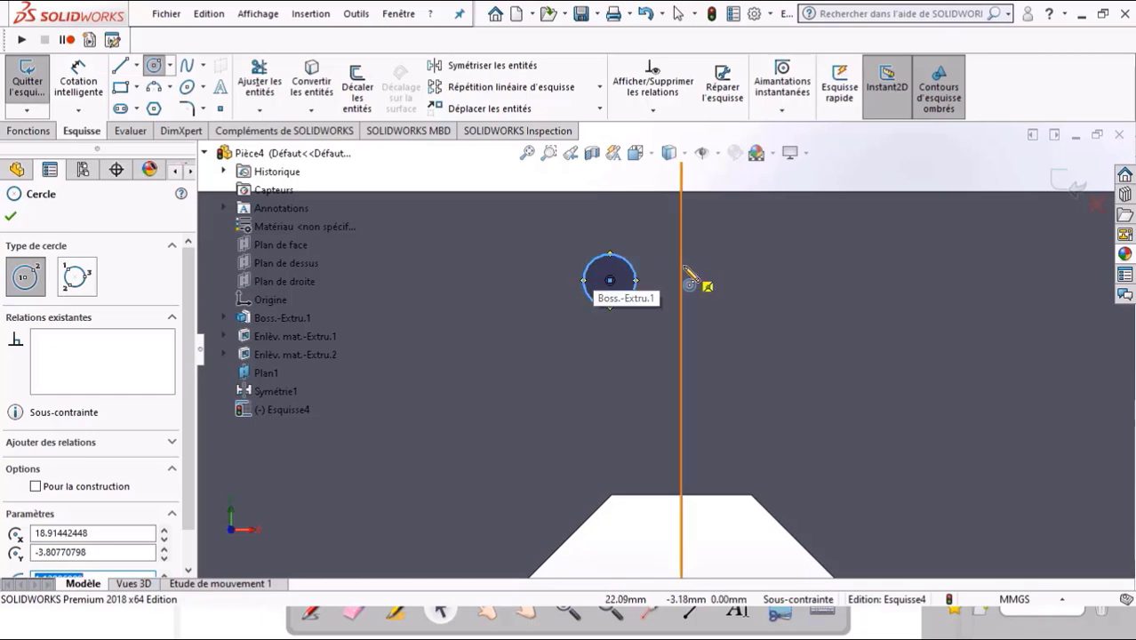
{"action": "left_click", "coordinate": [681, 264]}
{"action": "left_click", "coordinate": [622, 265]}
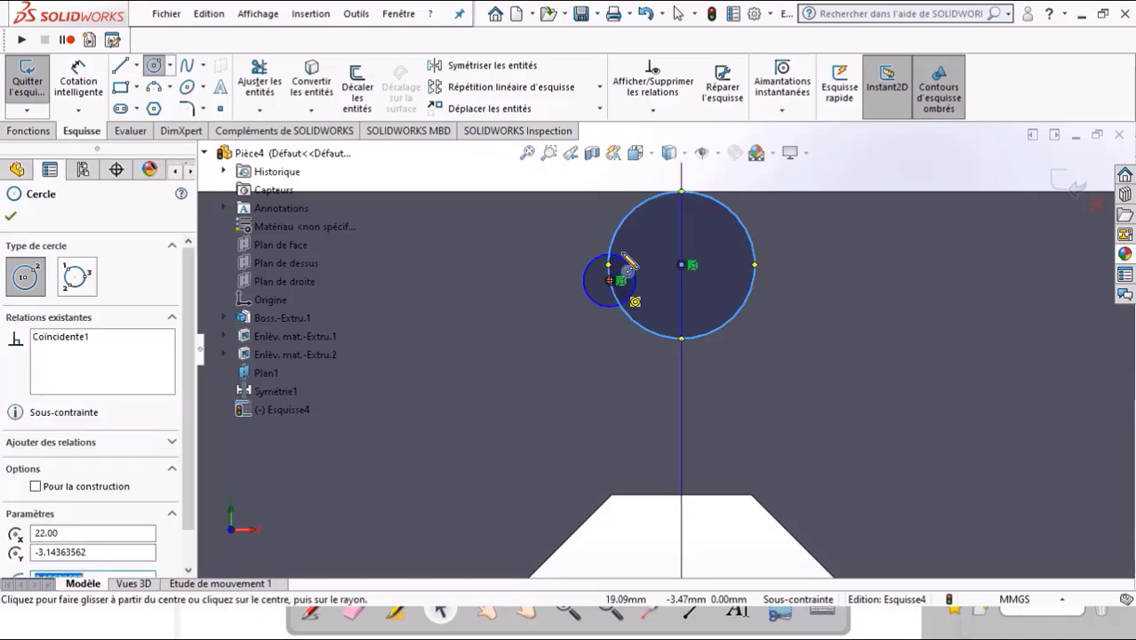
{"action": "key", "text": "Escape"}
{"action": "key", "text": "ctrl+z"}
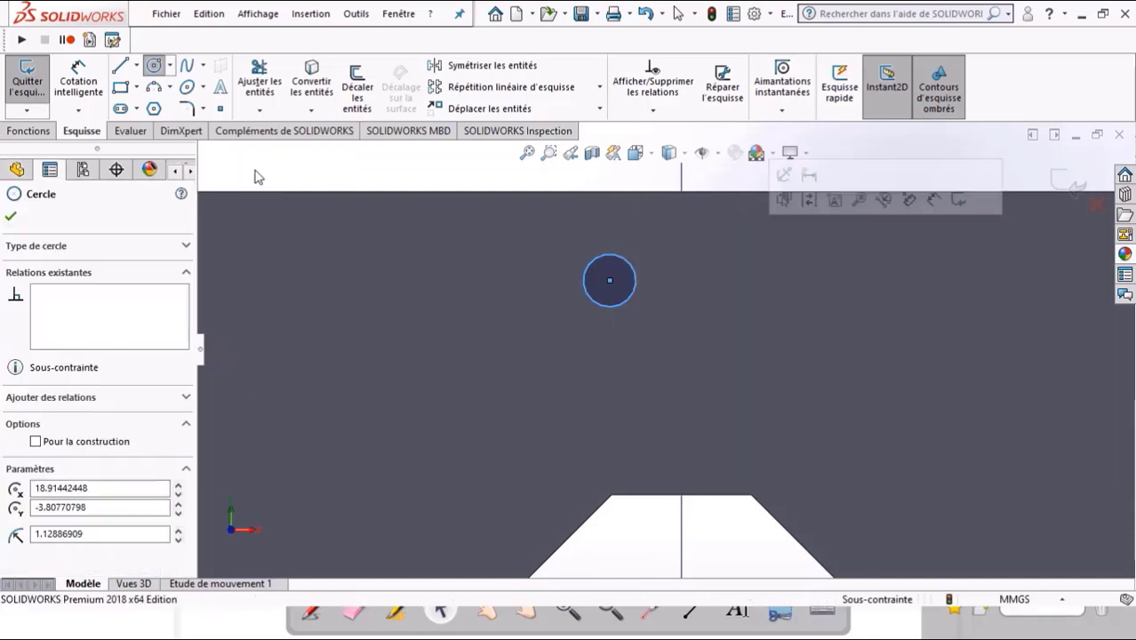
{"action": "key", "text": "Escape"}
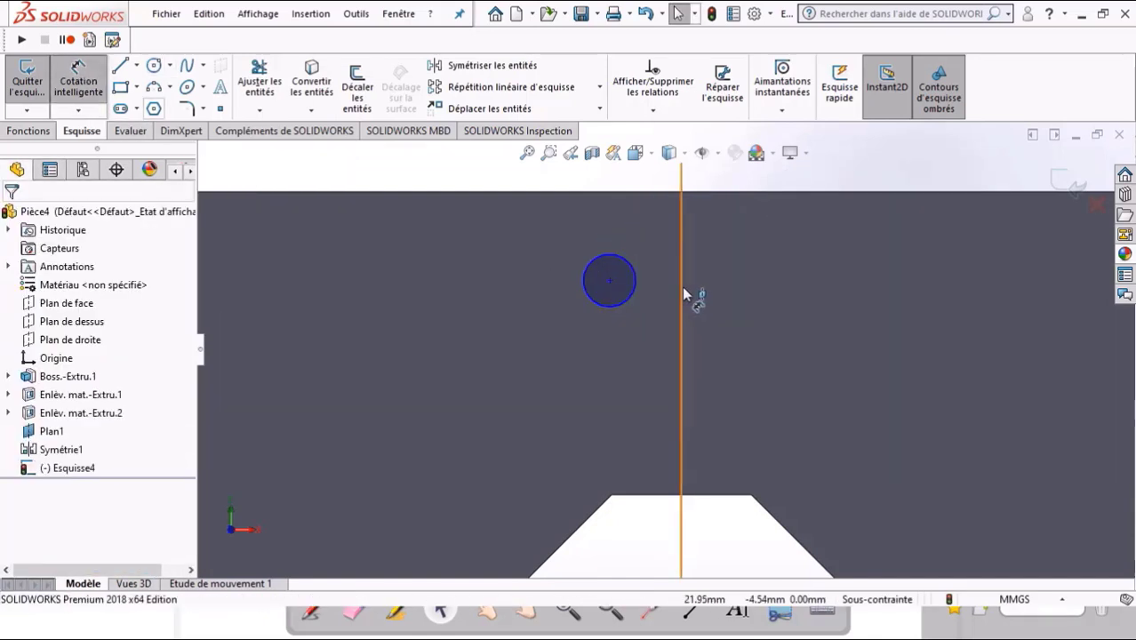
- Dimension the small circle's diameter to Ø1.50 mm, discarding a stray distance dimension
{"action": "left_click", "coordinate": [682, 298]}
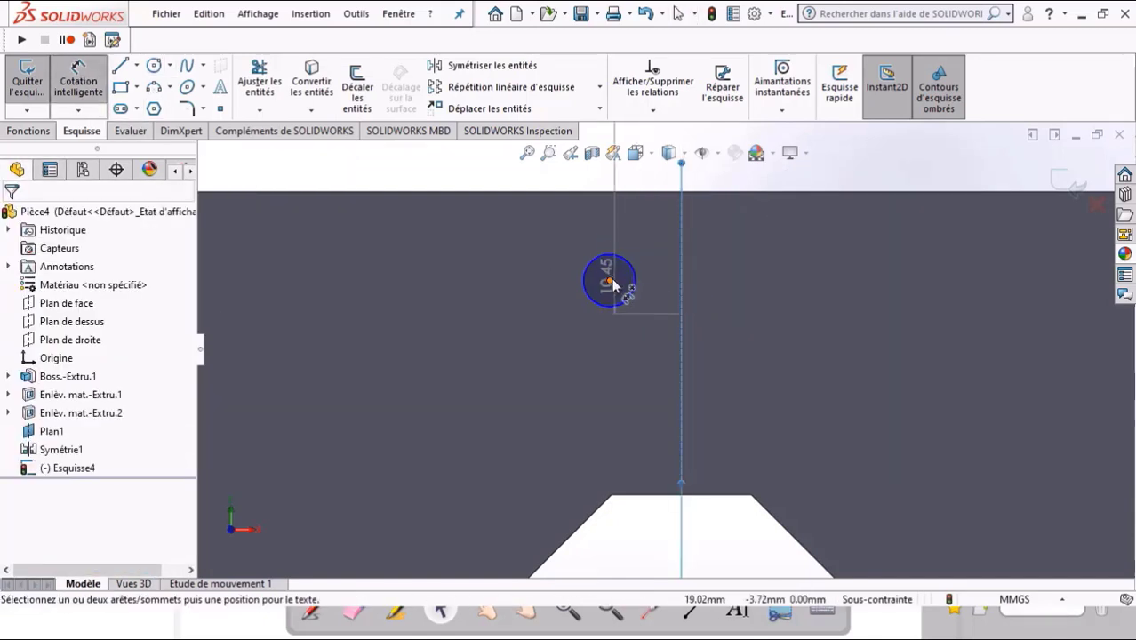
{"action": "left_click", "coordinate": [609, 280]}
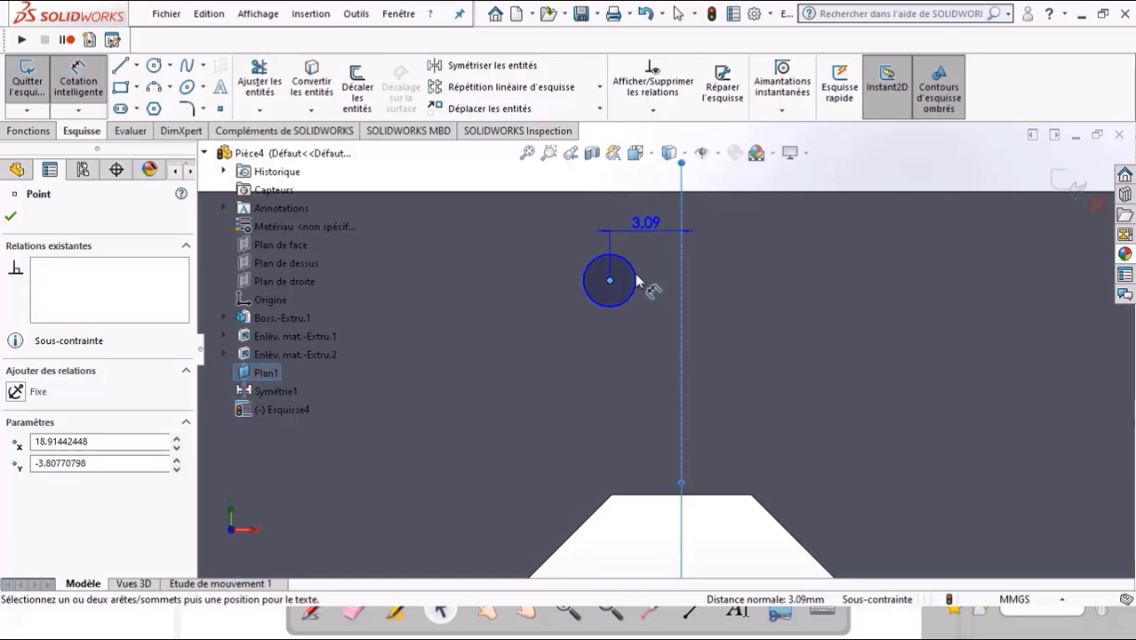
{"action": "key", "text": "Escape"}
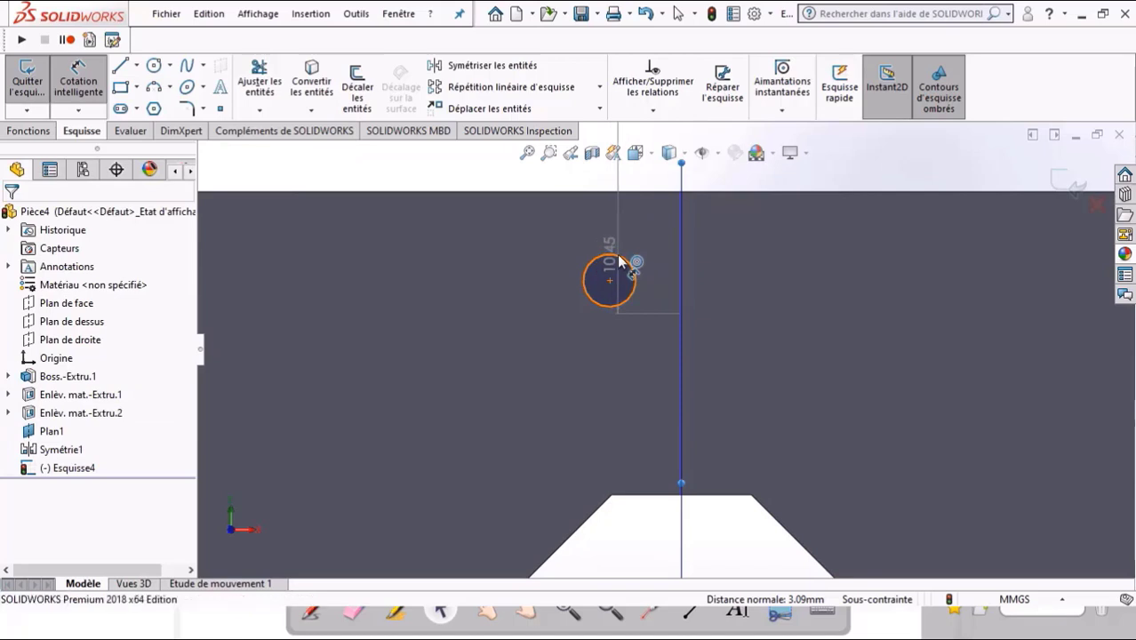
{"action": "left_click", "coordinate": [622, 261]}
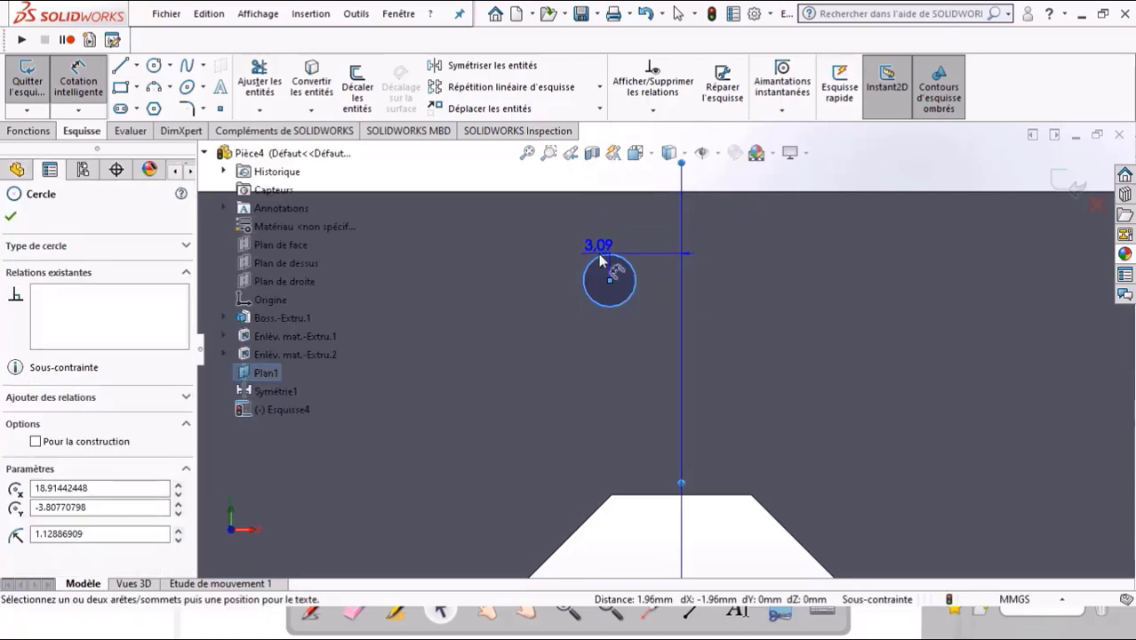
{"action": "key", "text": "Escape"}
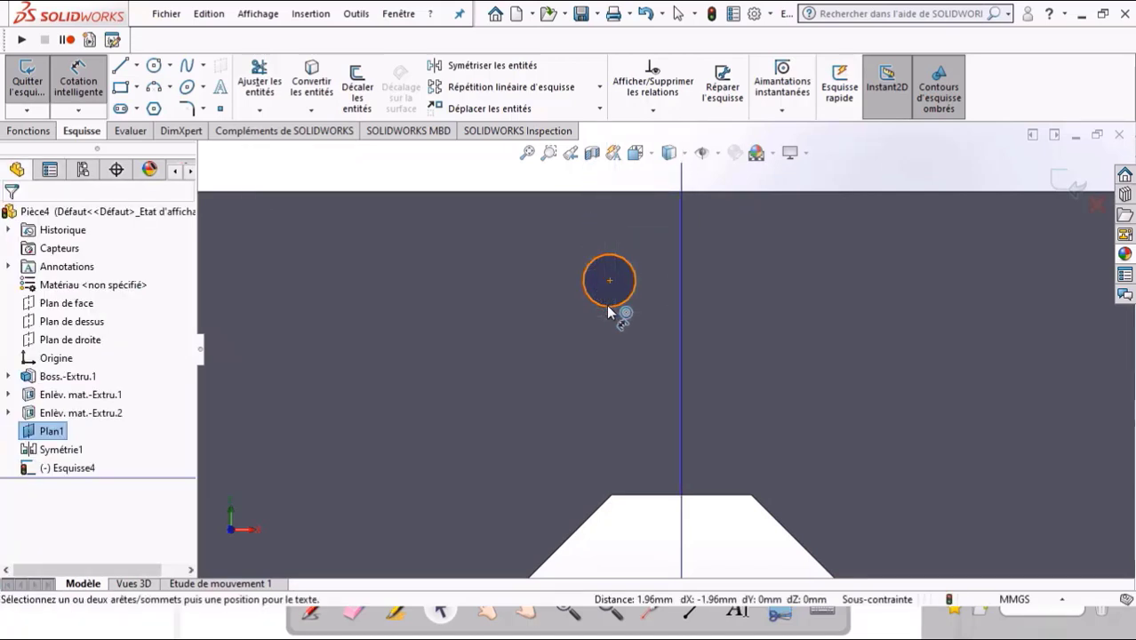
{"action": "left_click", "coordinate": [609, 309]}
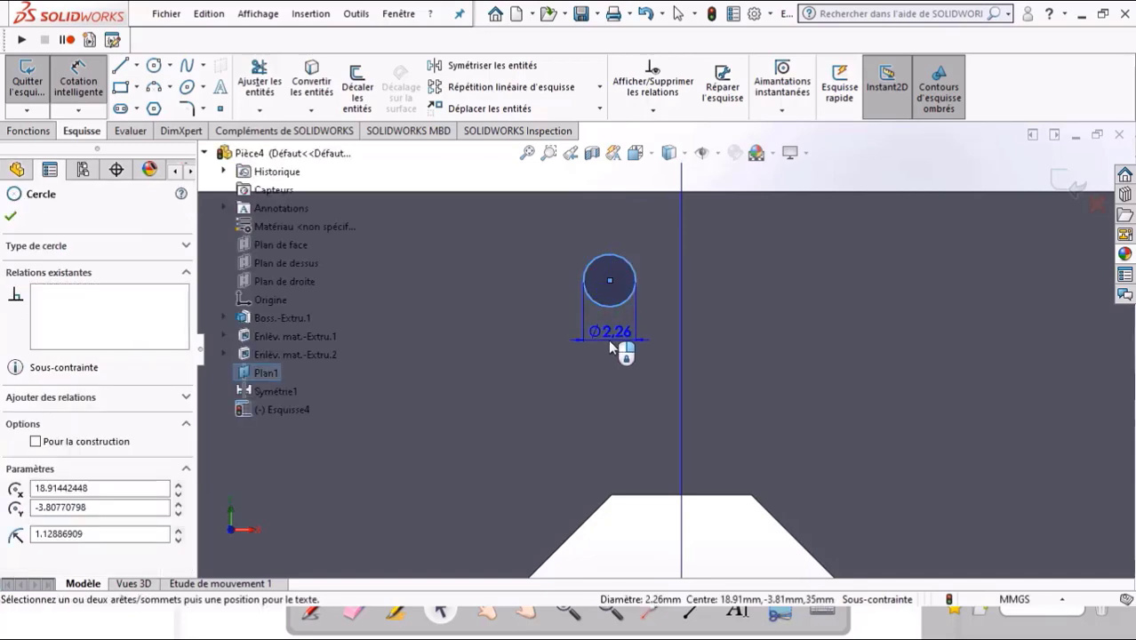
{"action": "left_click", "coordinate": [610, 343]}
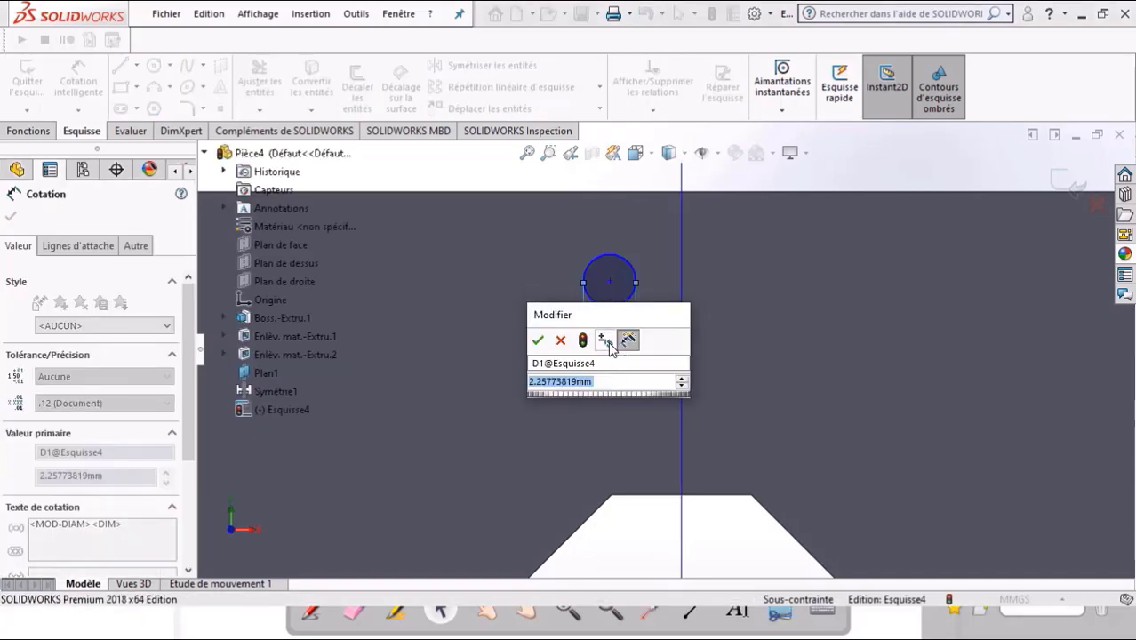
{"action": "type", "text": "14"}
{"action": "key", "text": "Return"}
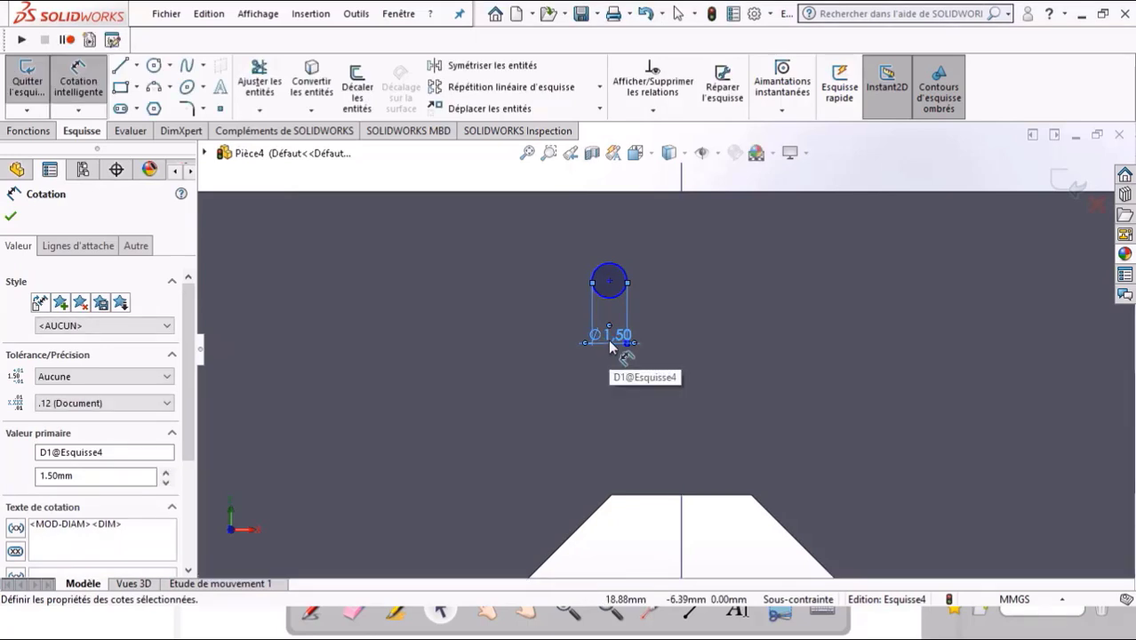
{"action": "left_click", "coordinate": [611, 347]}
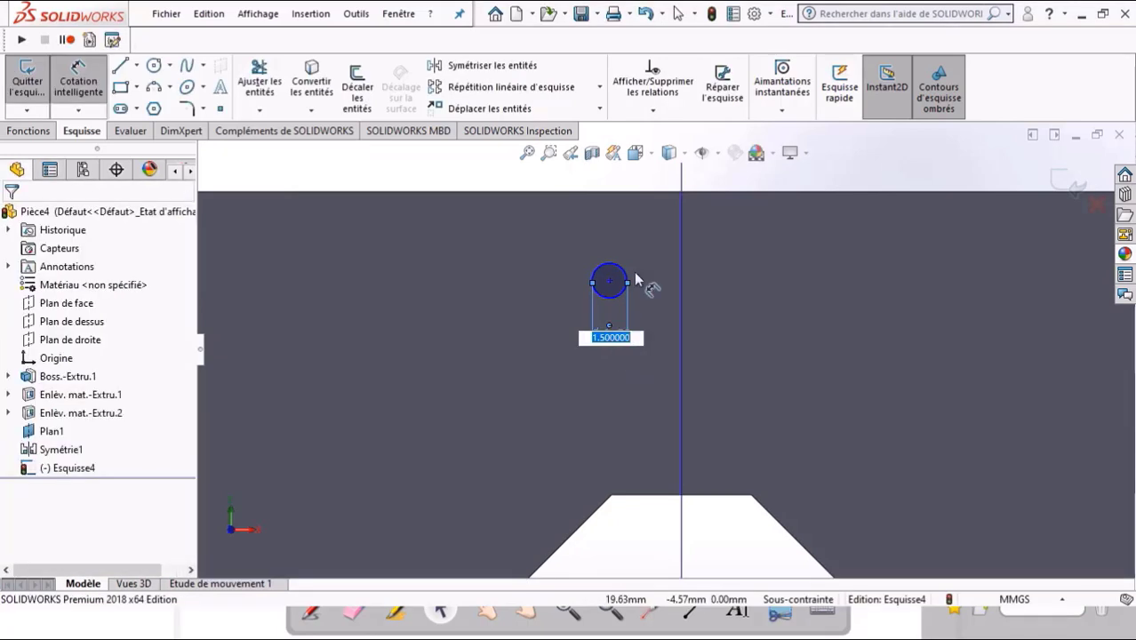
{"action": "key", "text": "Return"}
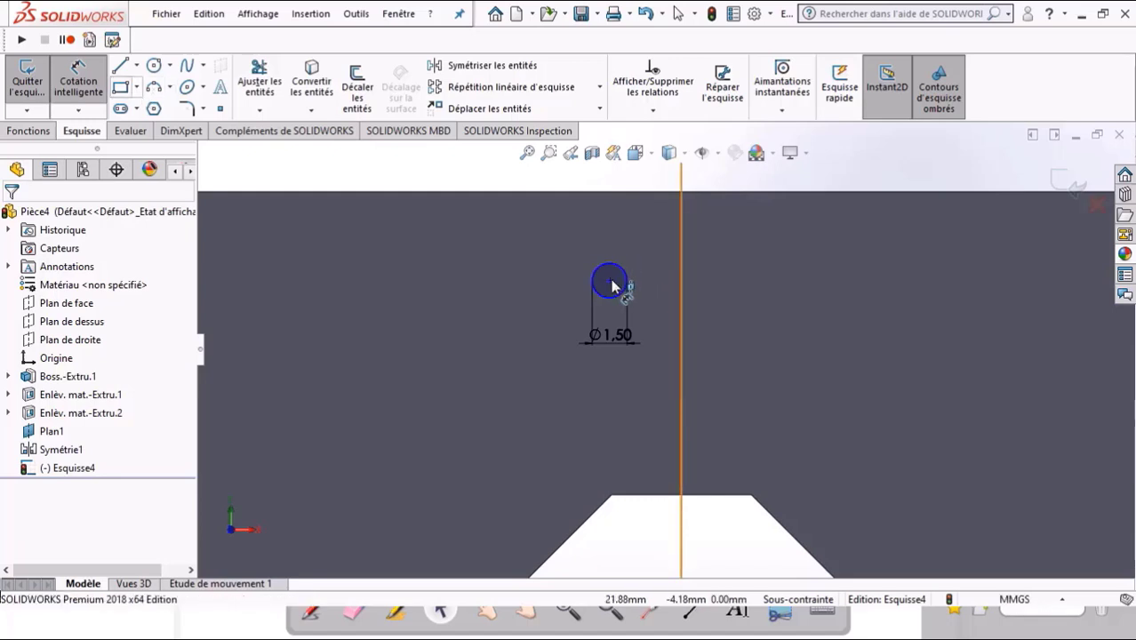
- Dimension the circle centre 2.75 mm horizontally from the centre line
{"action": "left_click", "coordinate": [612, 286]}
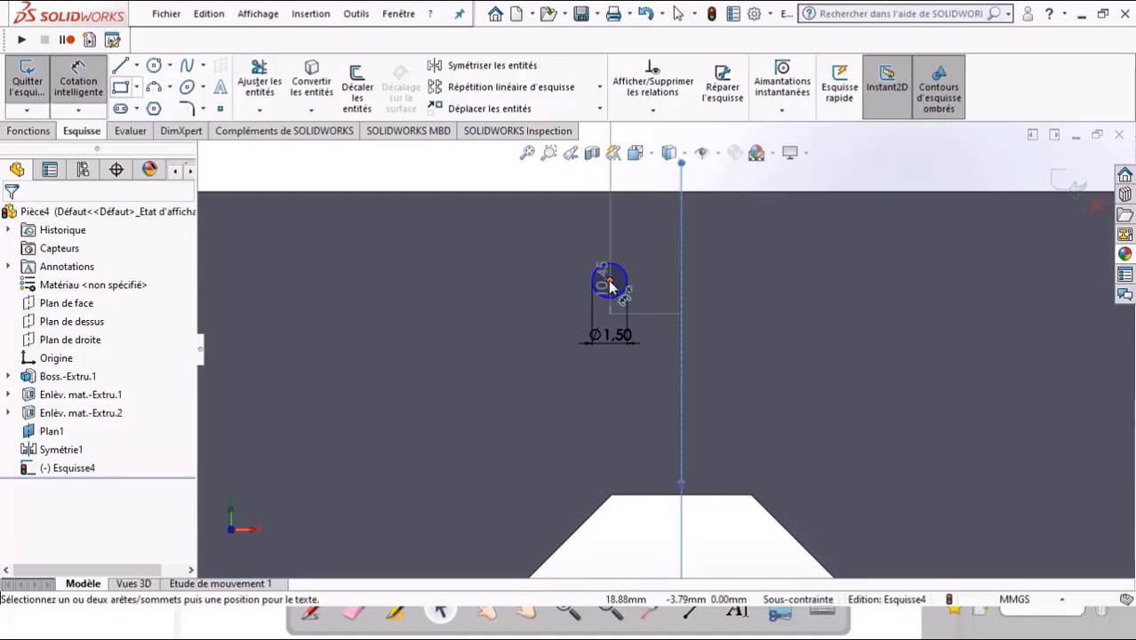
{"action": "left_click", "coordinate": [609, 284]}
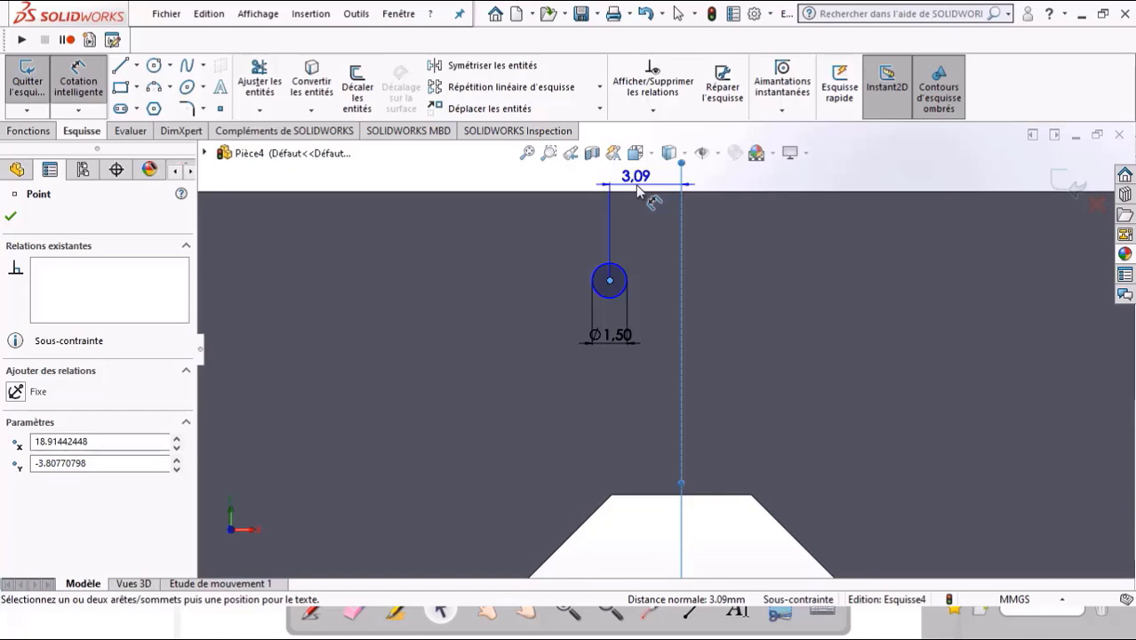
{"action": "left_click", "coordinate": [635, 188]}
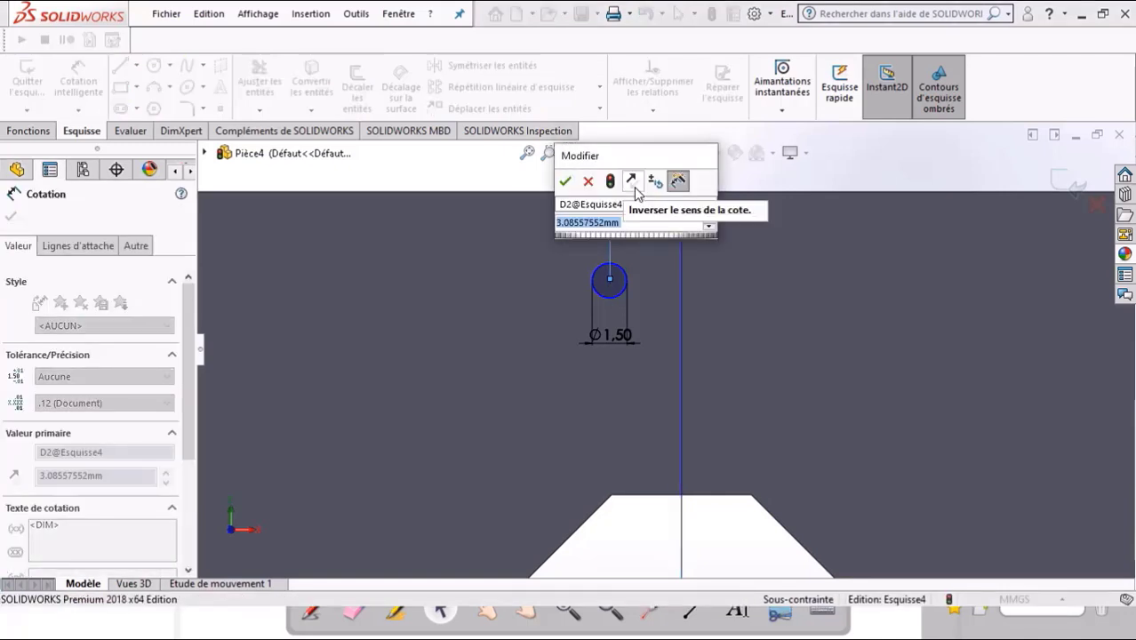
{"action": "type", "text": "2.750"}
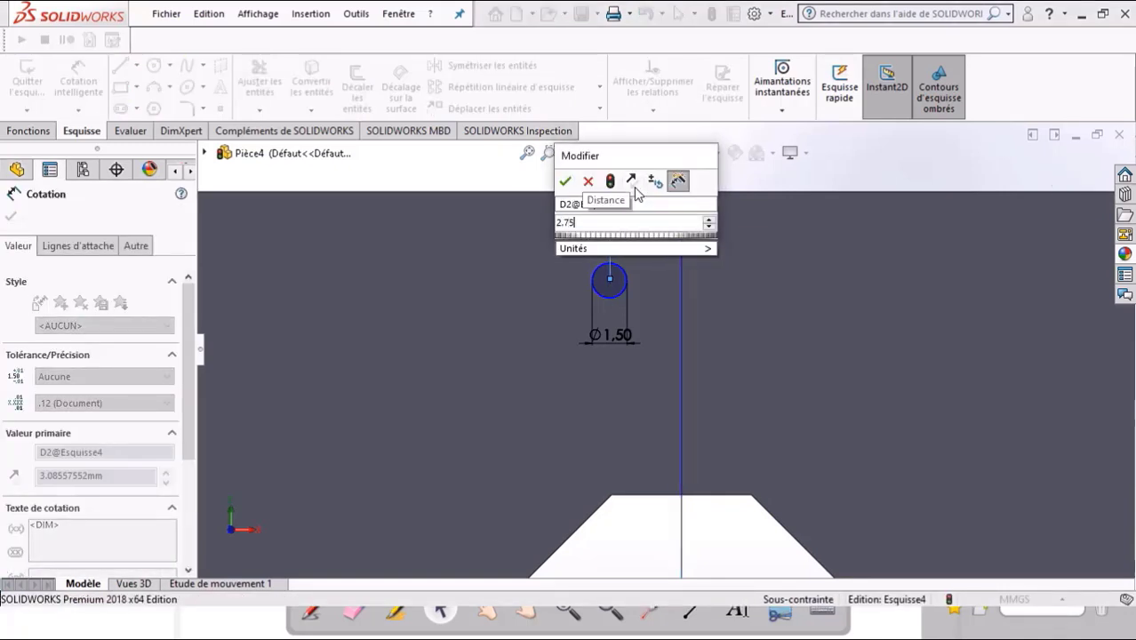
{"action": "key", "text": "Escape"}
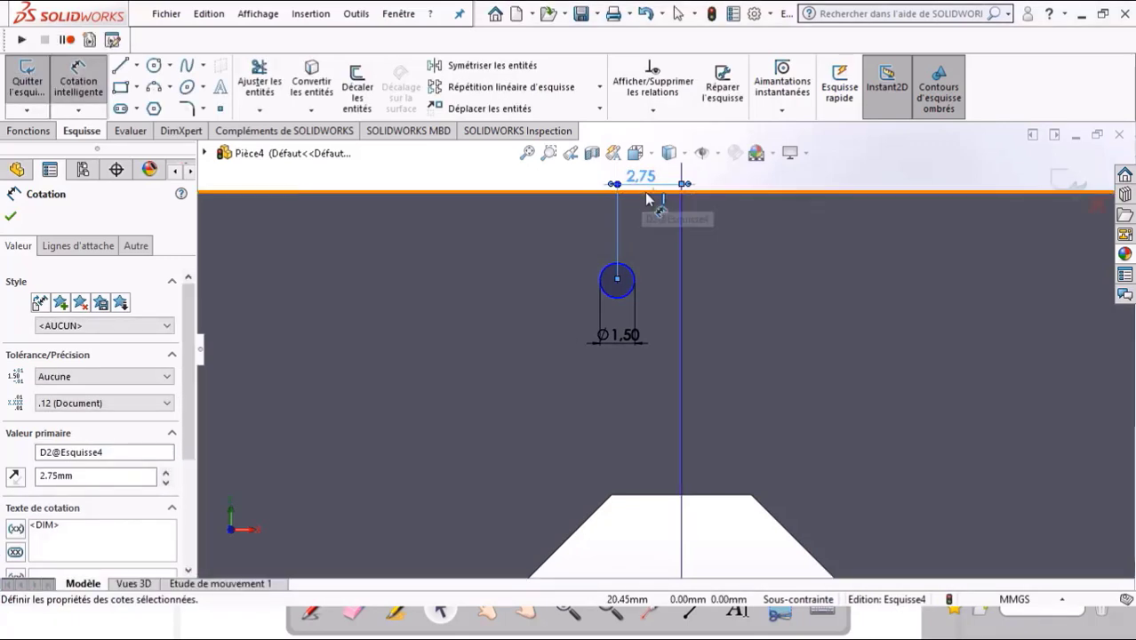
- Dimension the circle centre 5.00 mm below the top edge, fully defining it
{"action": "left_click", "coordinate": [637, 236]}
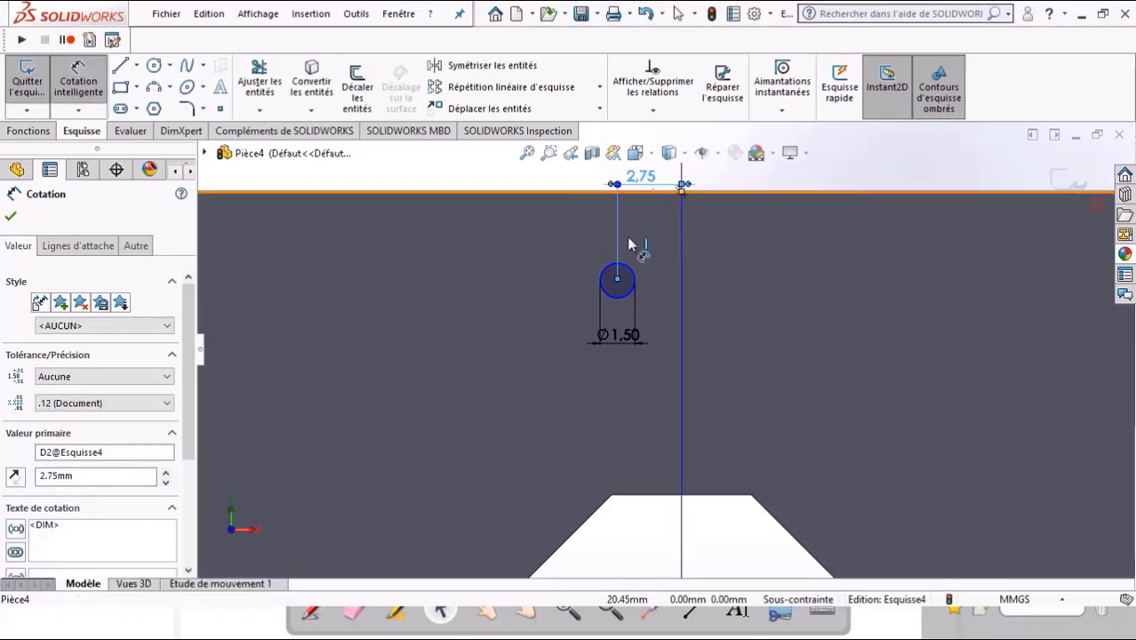
{"action": "left_click", "coordinate": [618, 281]}
{"action": "left_click", "coordinate": [564, 282]}
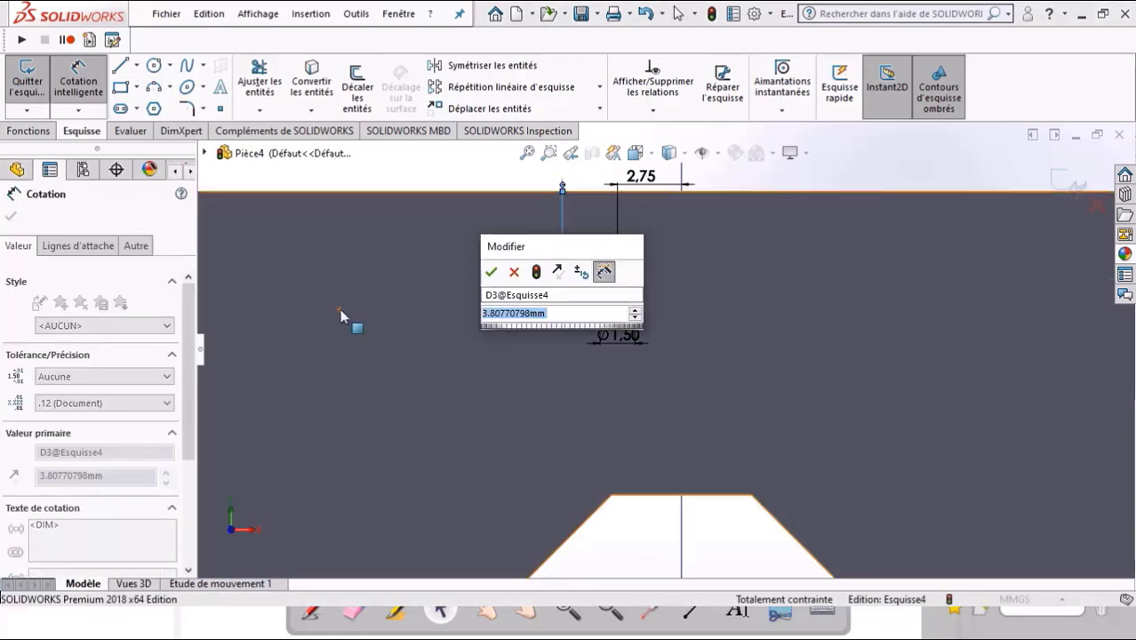
{"action": "type", "text": "5"}
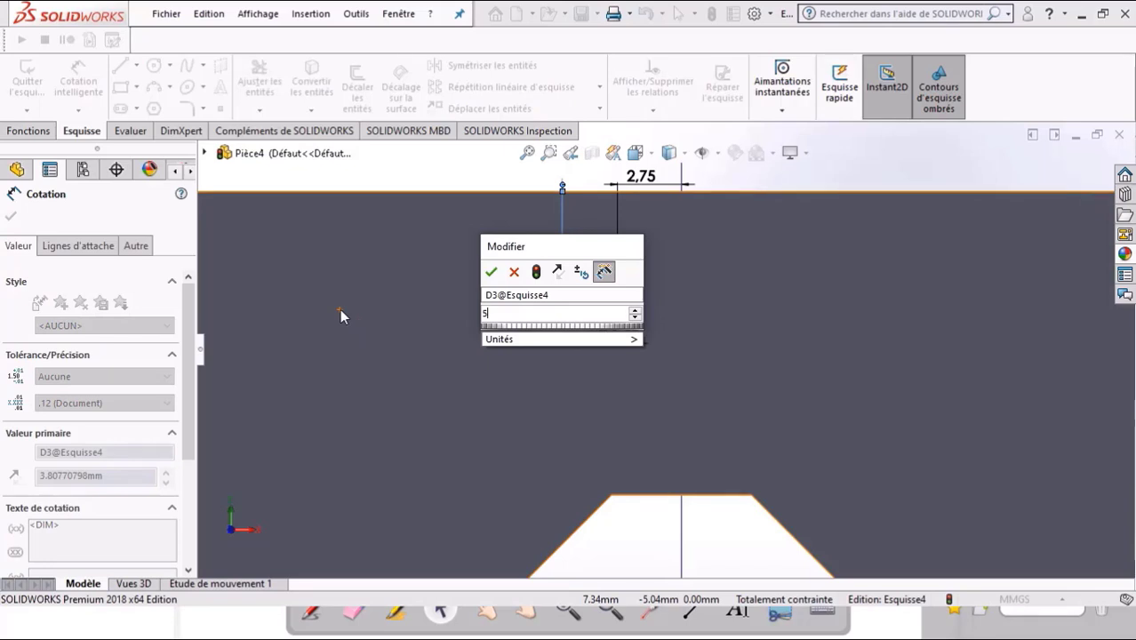
{"action": "key", "text": "Return"}
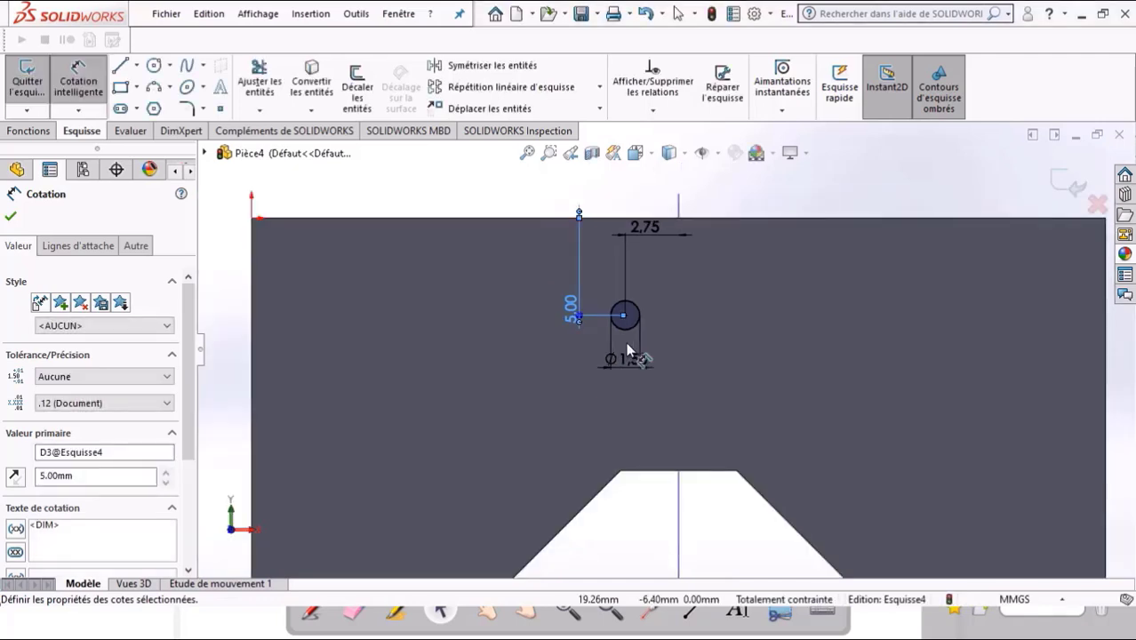
{"action": "scroll", "coordinate": [675, 289], "scroll_direction": "up", "scroll_amount": 4}
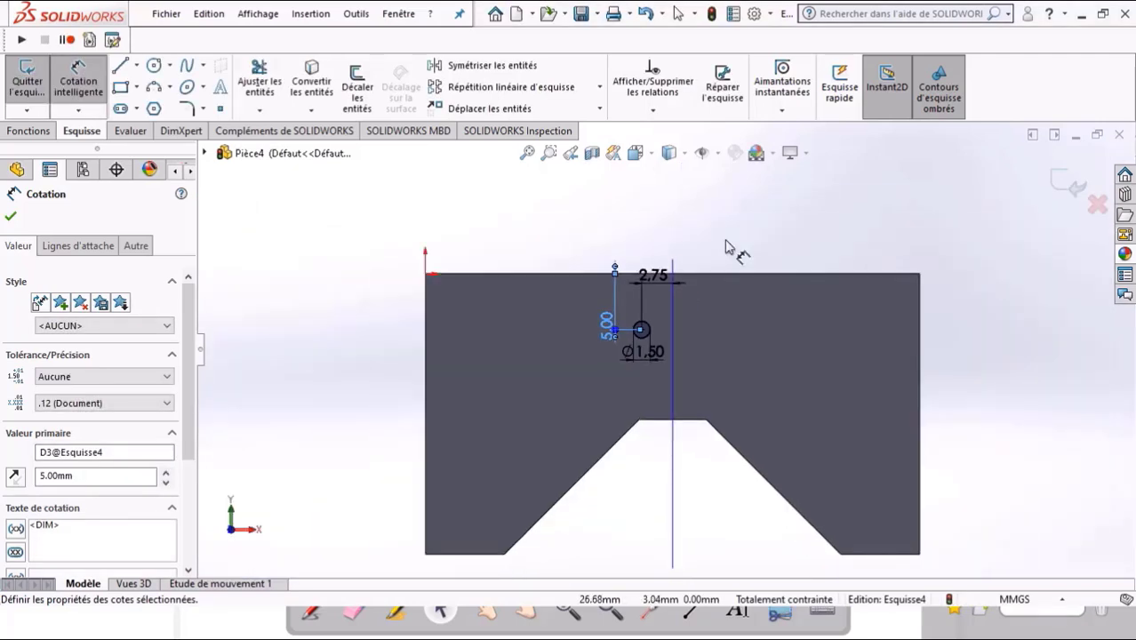
{"action": "left_click", "coordinate": [727, 249]}
- Measure the central top hole at Ø7.00 mm from the top view and save Pièce4
{"action": "key", "text": "ctrl+5"}
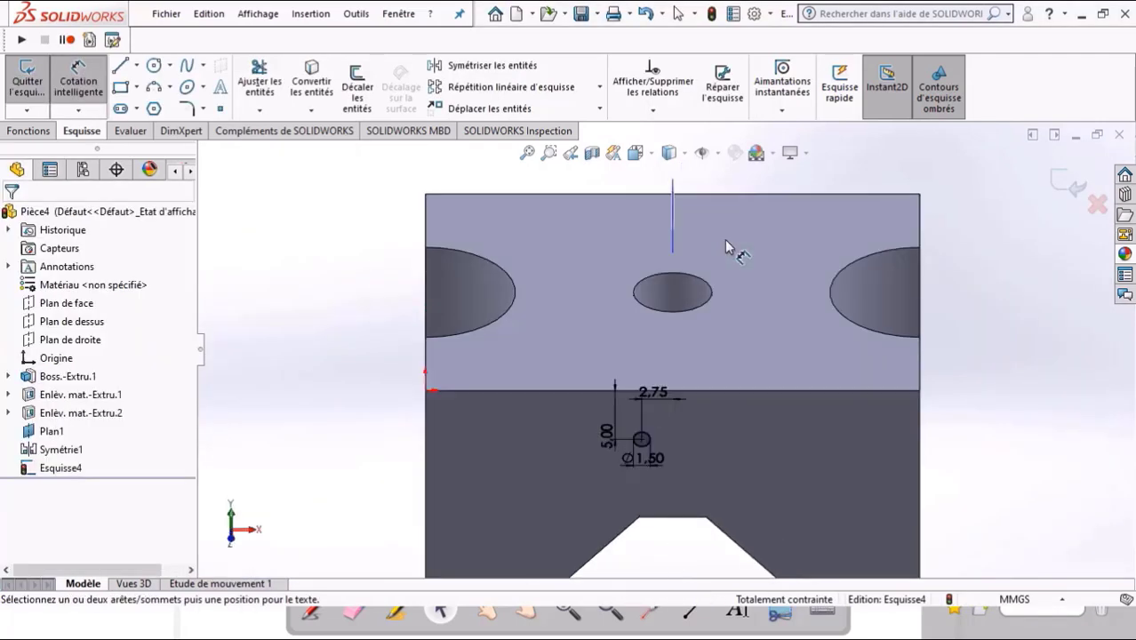
{"action": "key", "text": "ctrl+8"}
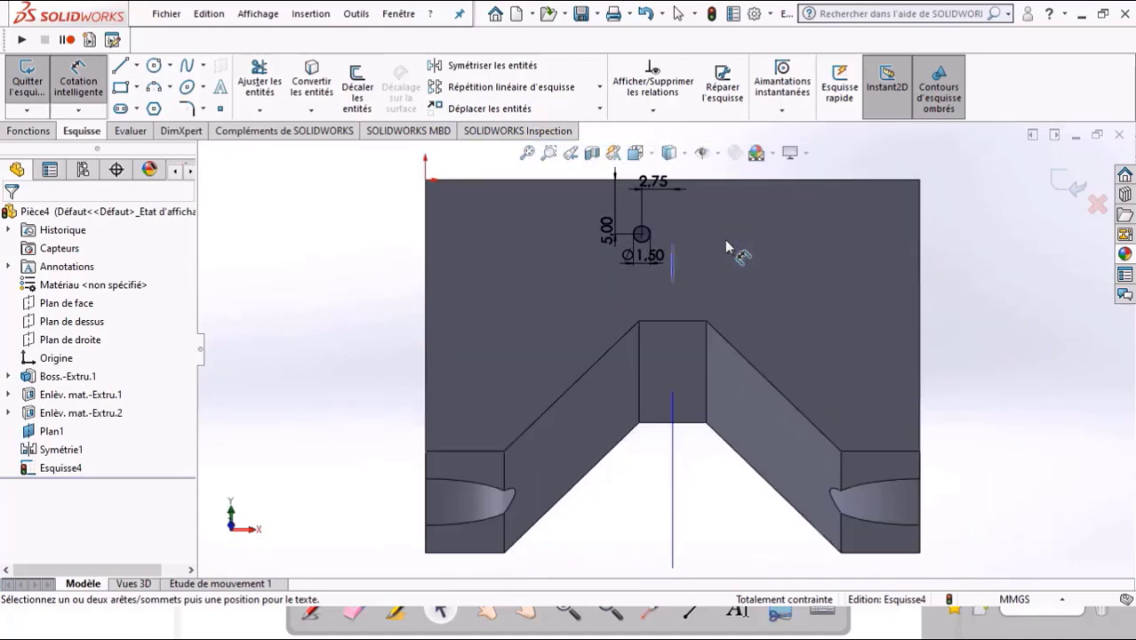
{"action": "key", "text": "ctrl+5"}
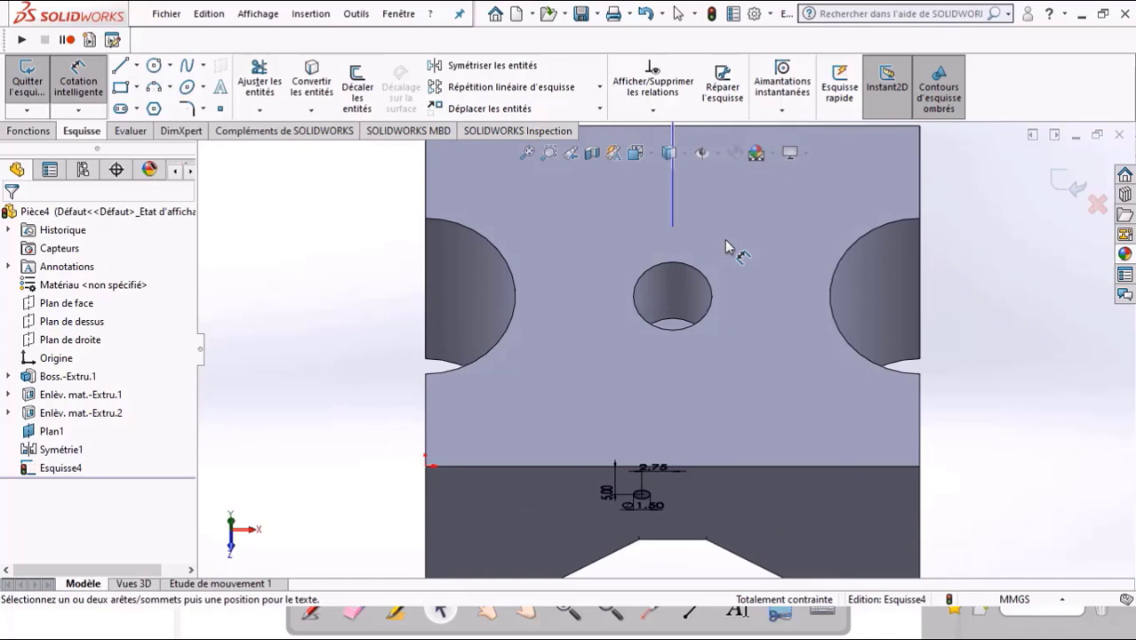
{"action": "left_click", "coordinate": [124, 132]}
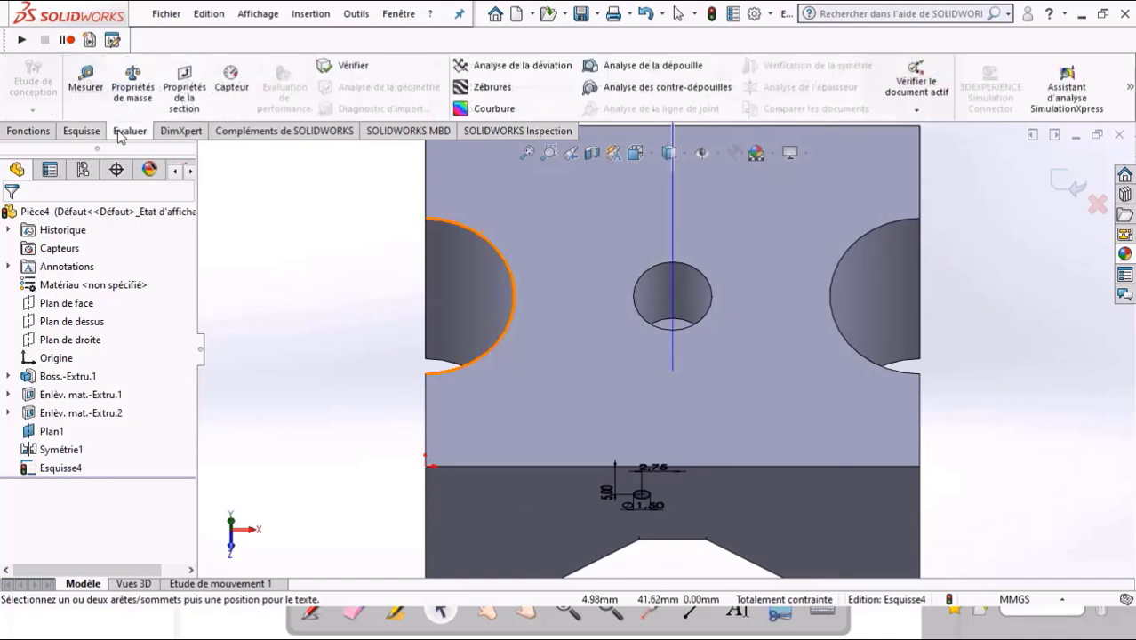
{"action": "left_click", "coordinate": [80, 86]}
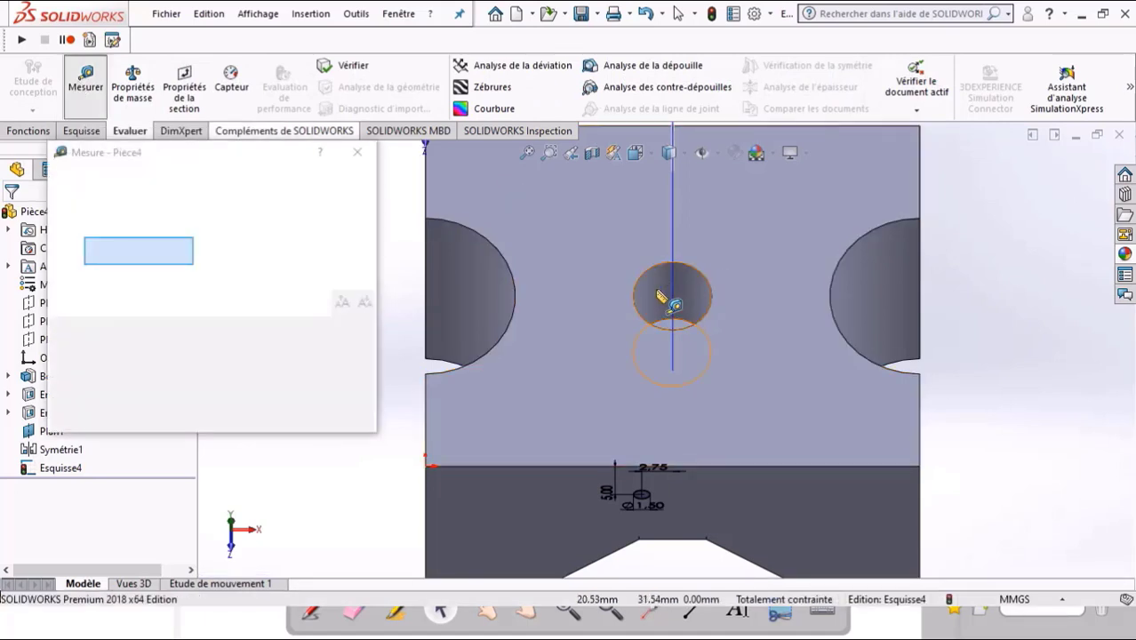
{"action": "left_click", "coordinate": [662, 296]}
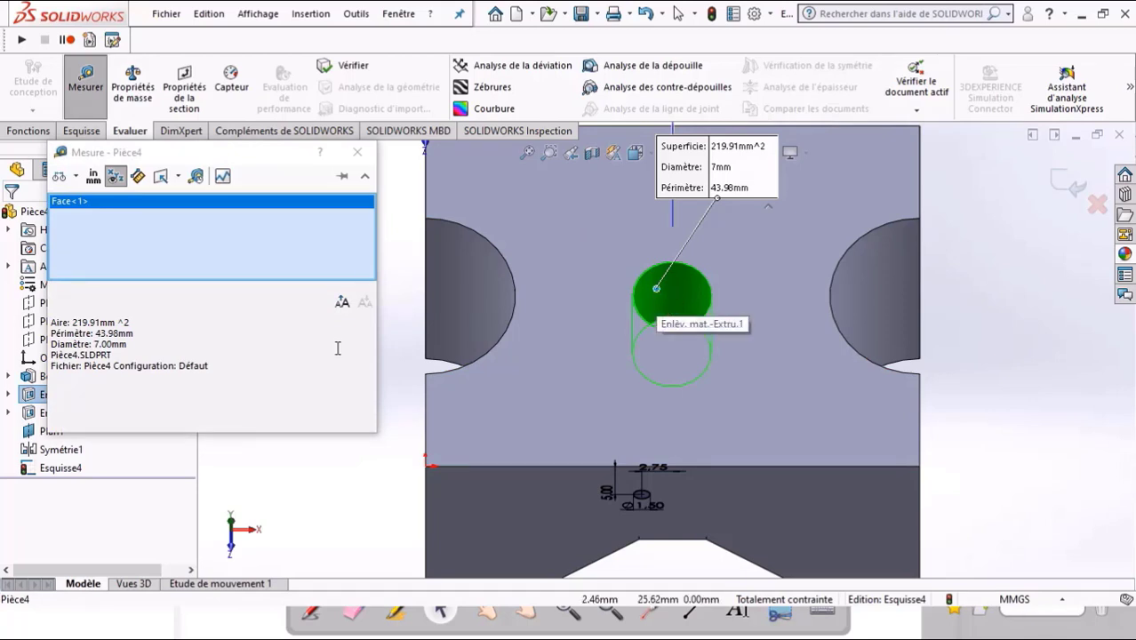
{"action": "mouse_move", "coordinate": [88, 347]}
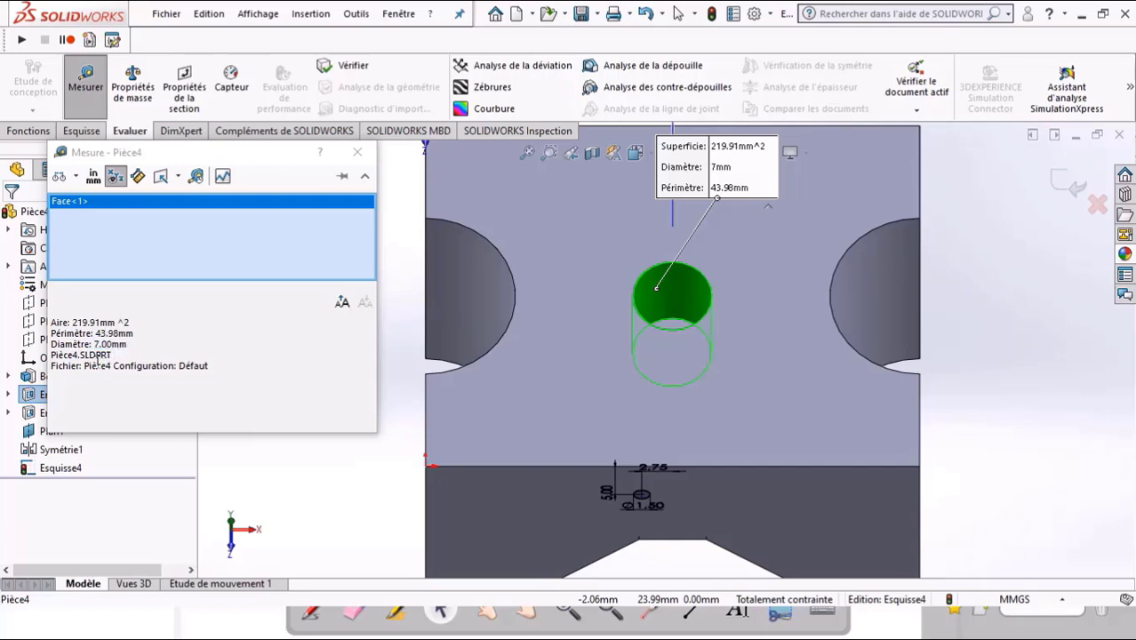
{"action": "key", "text": "ctrl+s"}
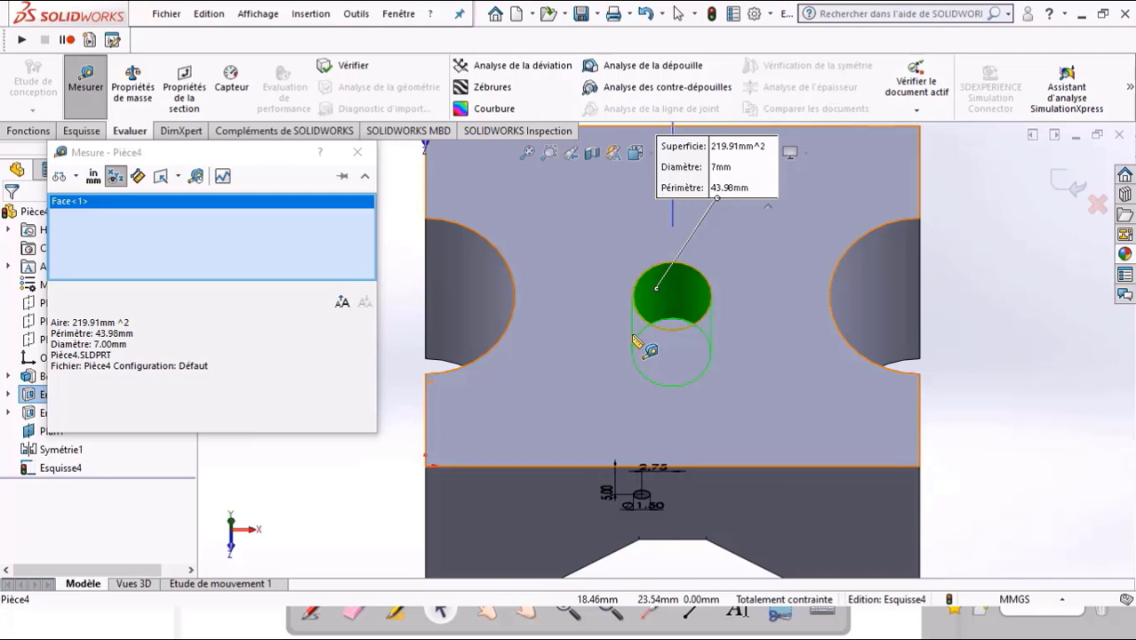
- Close Measure and face the V-notched side, zoomed in on the Ø1.50 circle sketch
{"action": "left_click", "coordinate": [354, 154]}
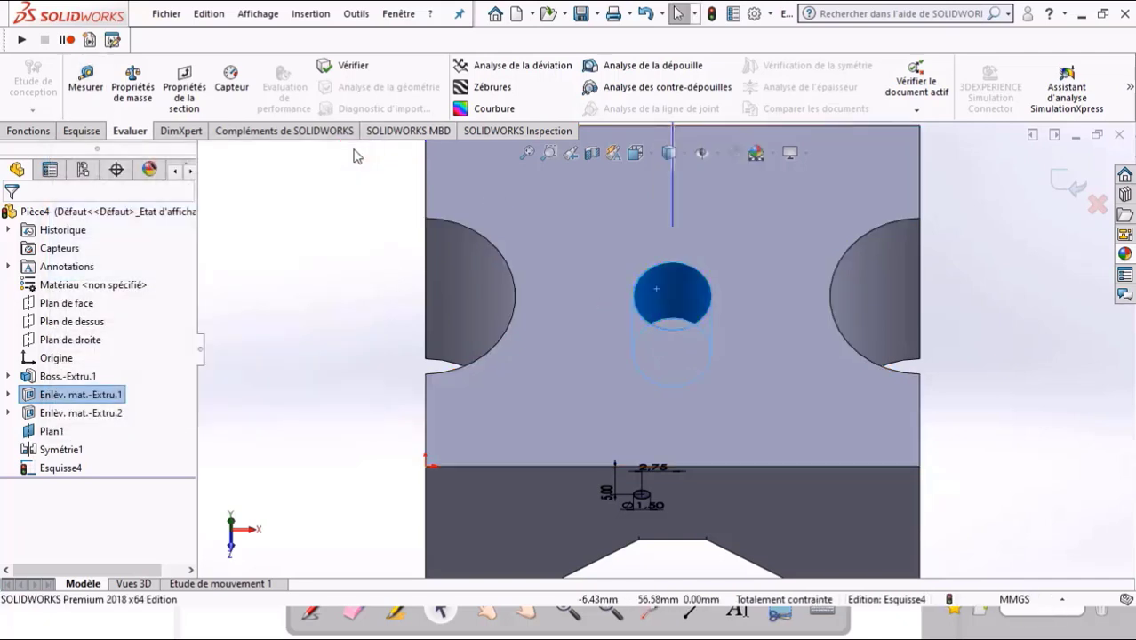
{"action": "scroll", "coordinate": [630, 480], "scroll_direction": "down", "scroll_amount": 2}
{"action": "scroll", "coordinate": [630, 481], "scroll_direction": "down", "scroll_amount": 2}
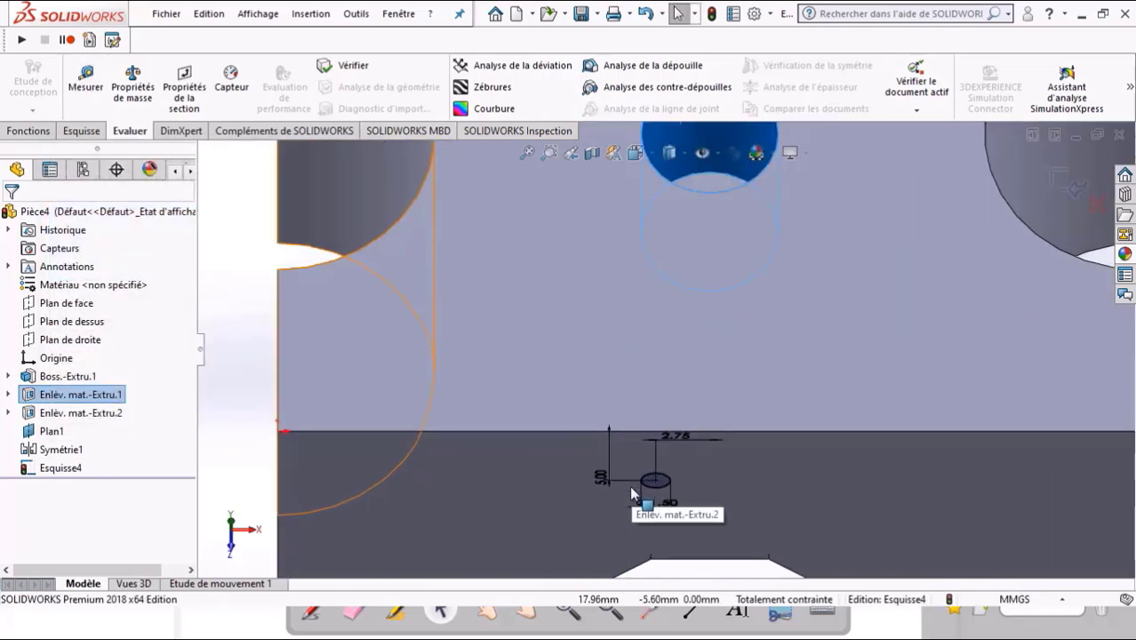
{"action": "scroll", "coordinate": [633, 487], "scroll_direction": "up", "scroll_amount": 3}
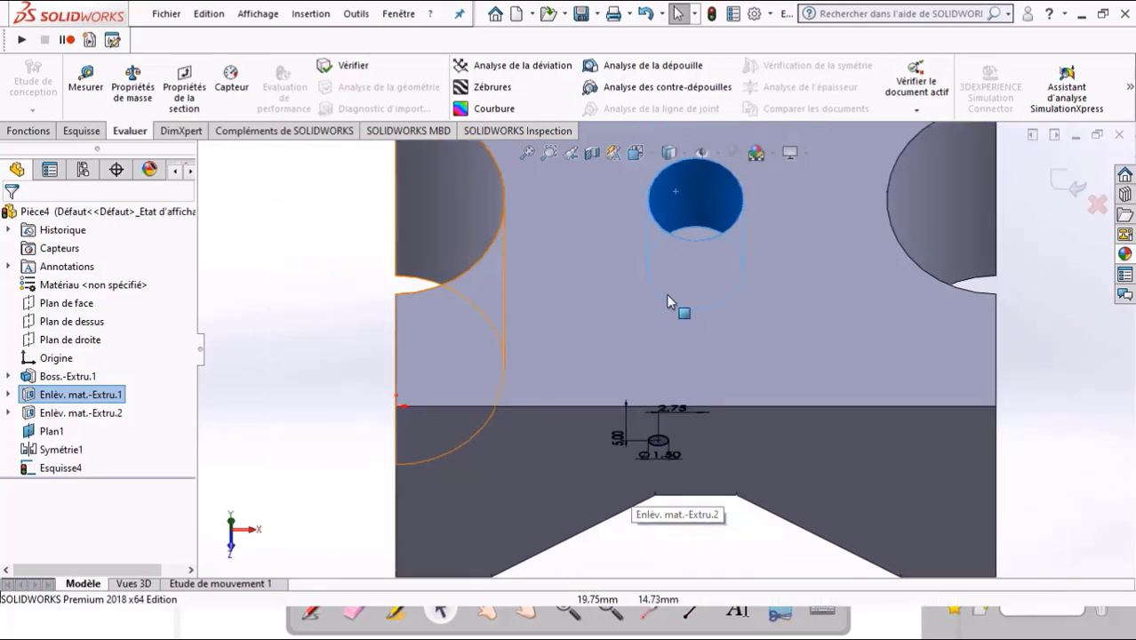
{"action": "left_click", "coordinate": [655, 155]}
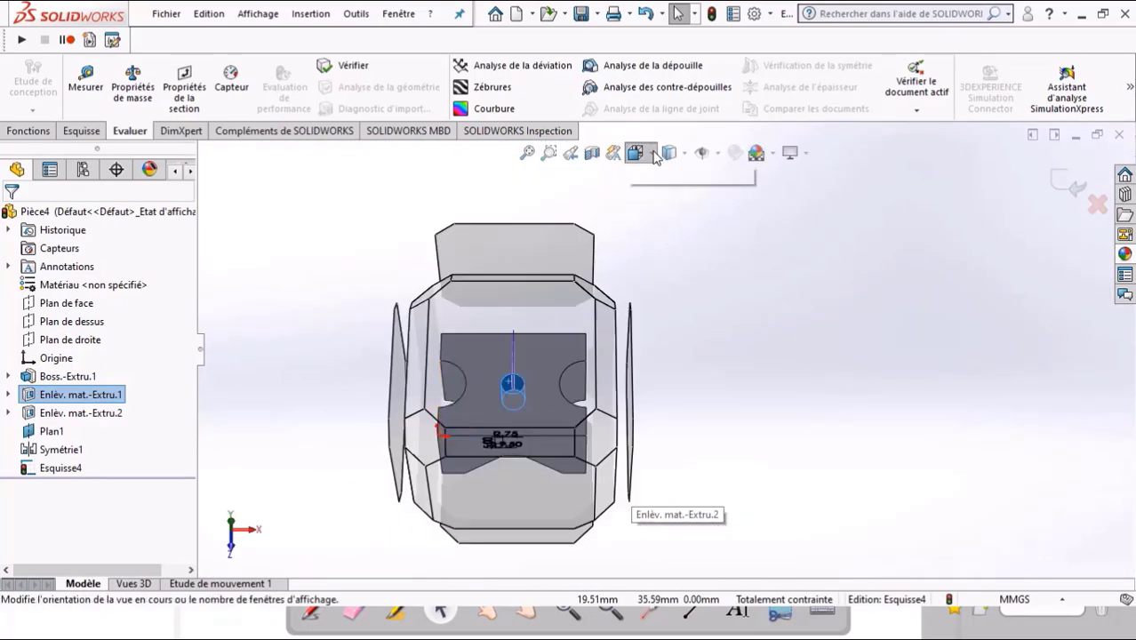
{"action": "left_click", "coordinate": [655, 155]}
{"action": "left_click", "coordinate": [722, 245]}
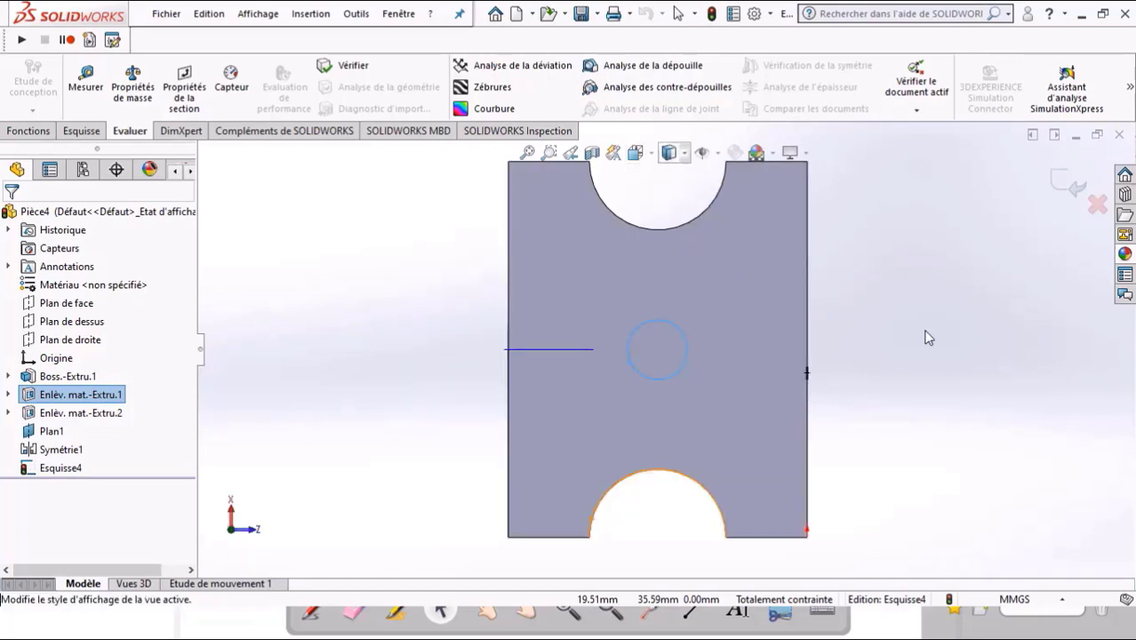
{"action": "key", "text": "ctrl+1"}
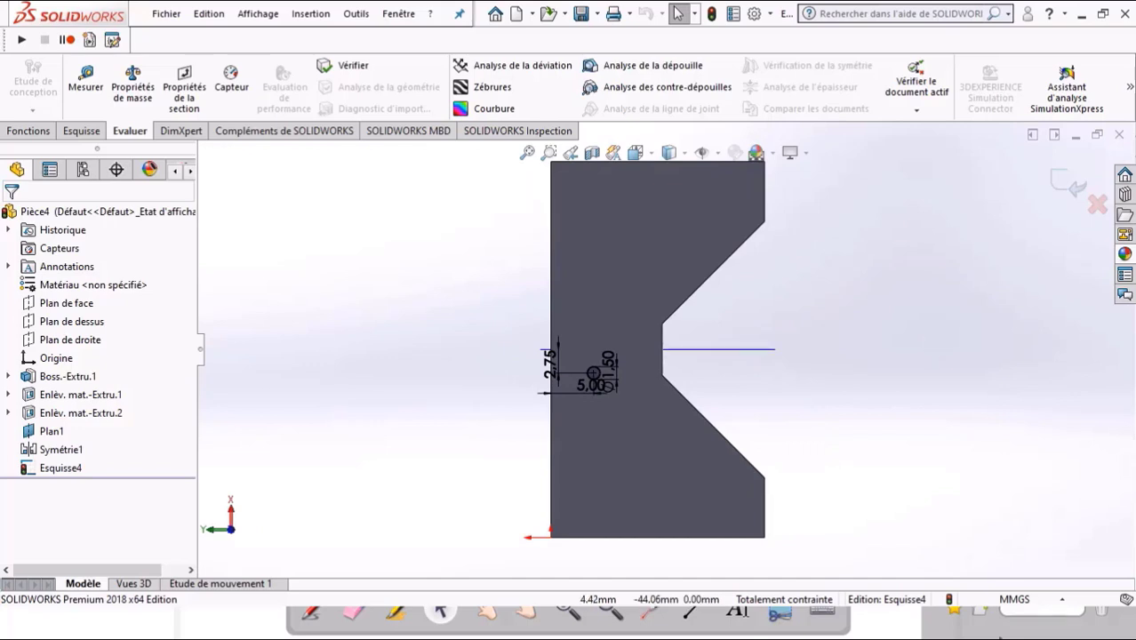
{"action": "scroll", "coordinate": [607, 396], "scroll_direction": "down", "scroll_amount": 2}
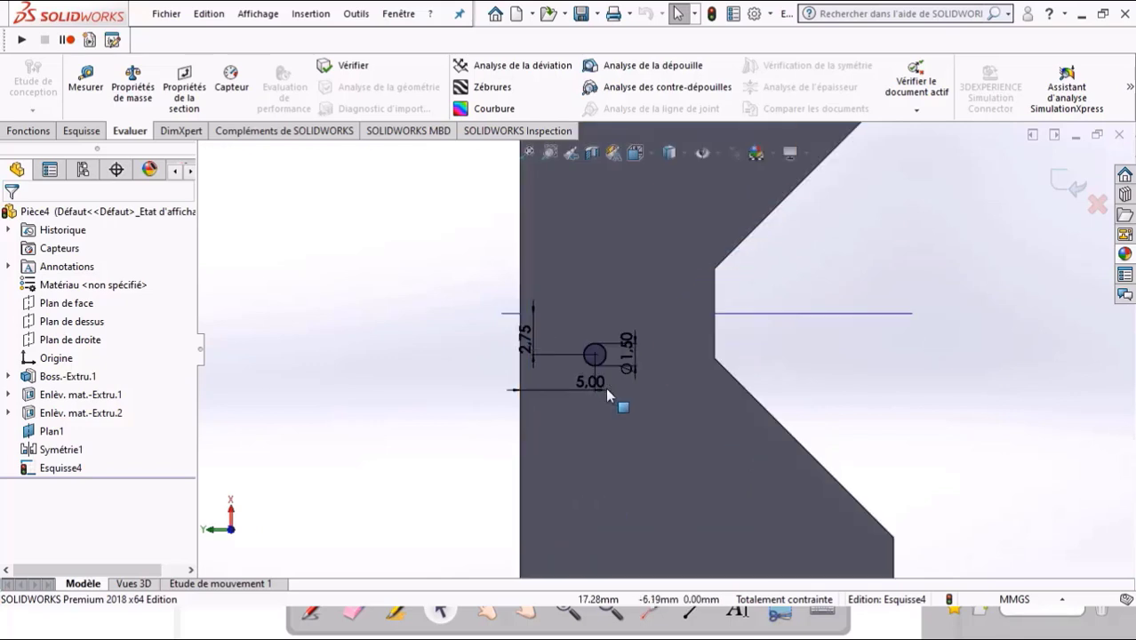
{"action": "scroll", "coordinate": [608, 393], "scroll_direction": "down", "scroll_amount": 2}
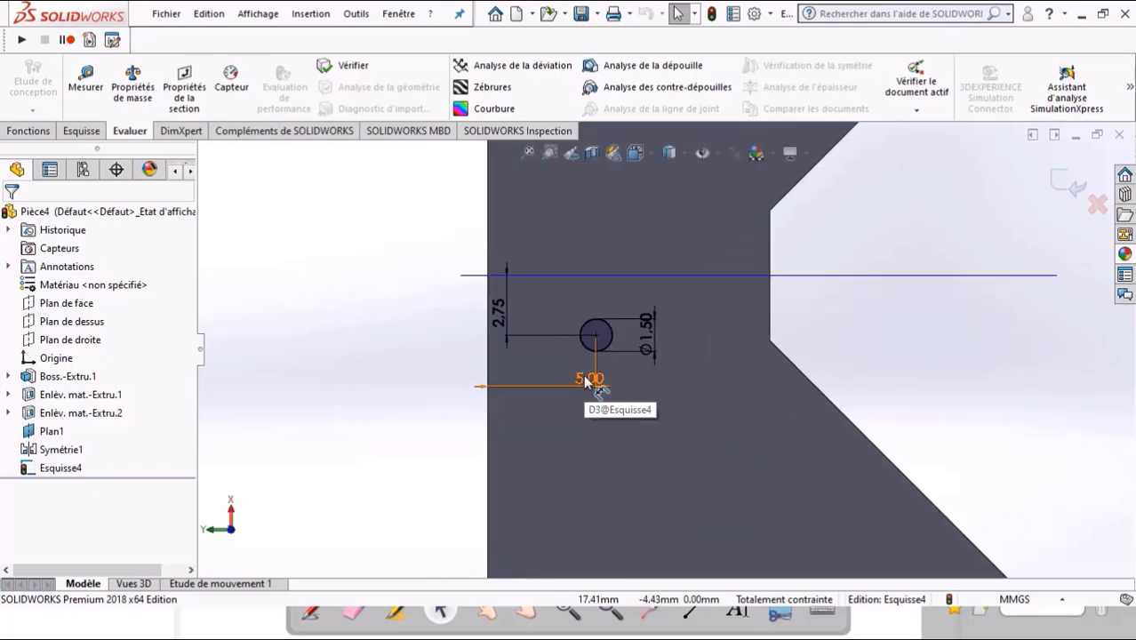
{"action": "left_click", "coordinate": [25, 131]}
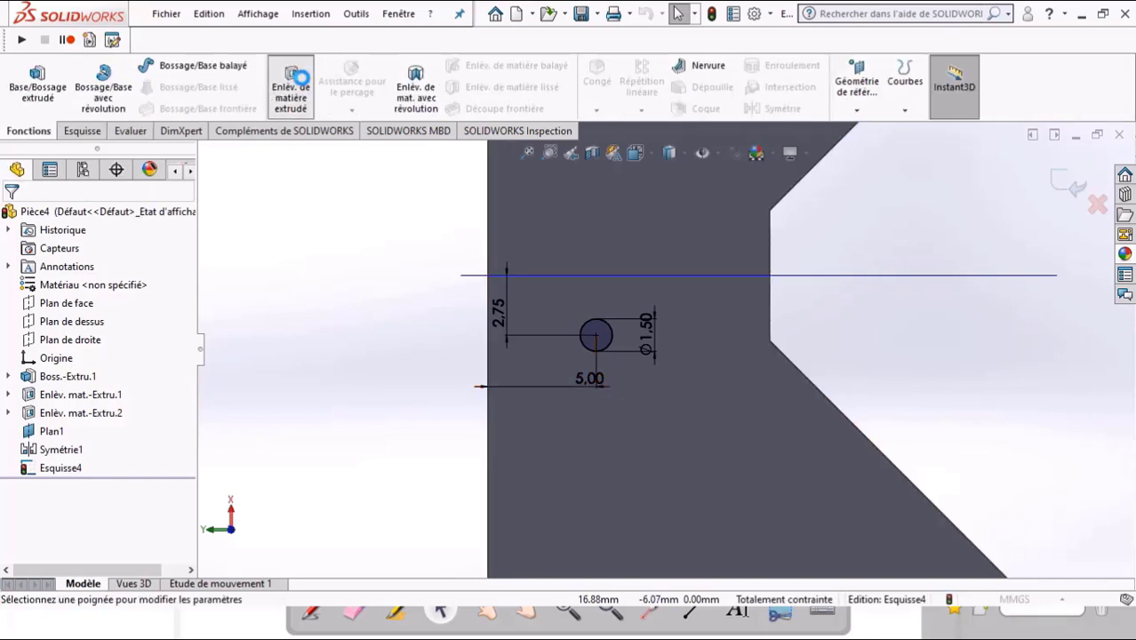
{"action": "left_click", "coordinate": [301, 79]}
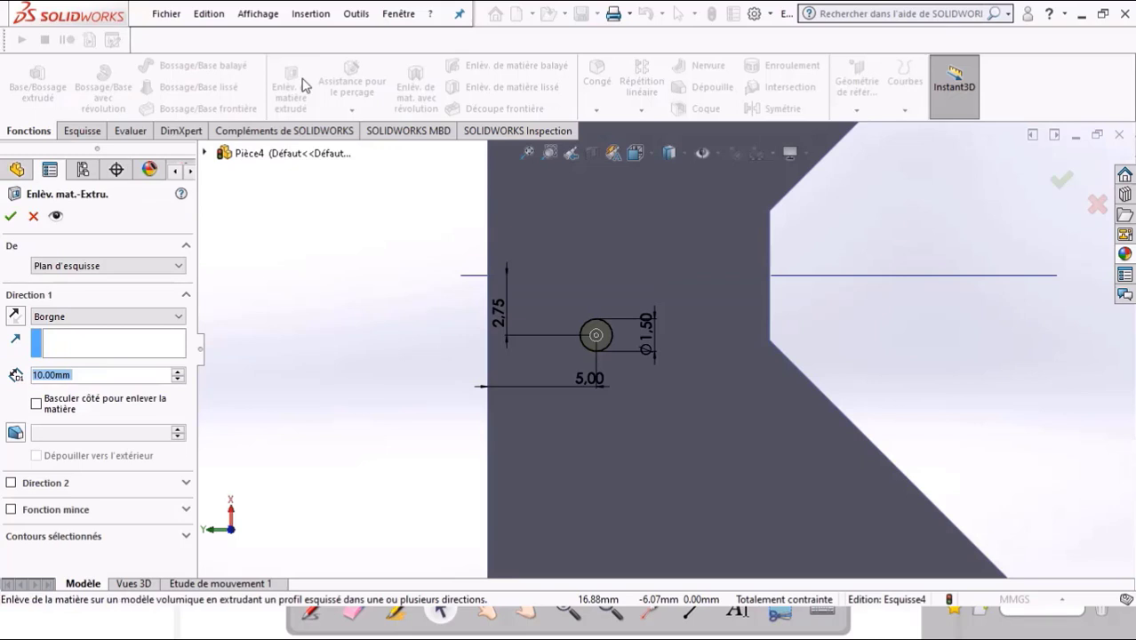
{"action": "left_click", "coordinate": [649, 334]}
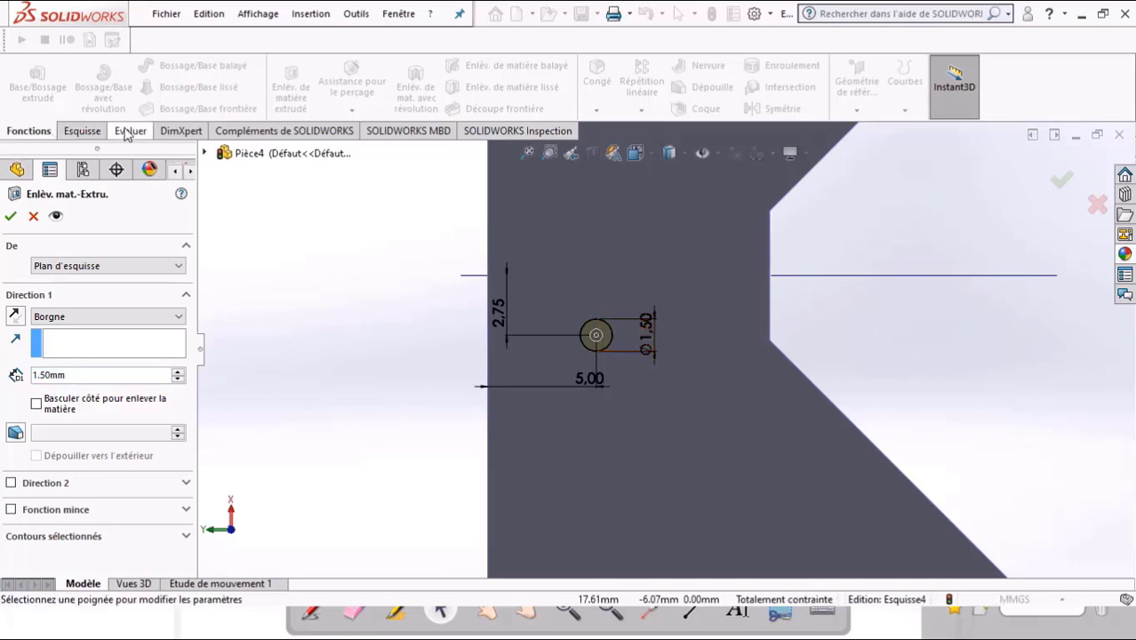
{"action": "left_click", "coordinate": [82, 131]}
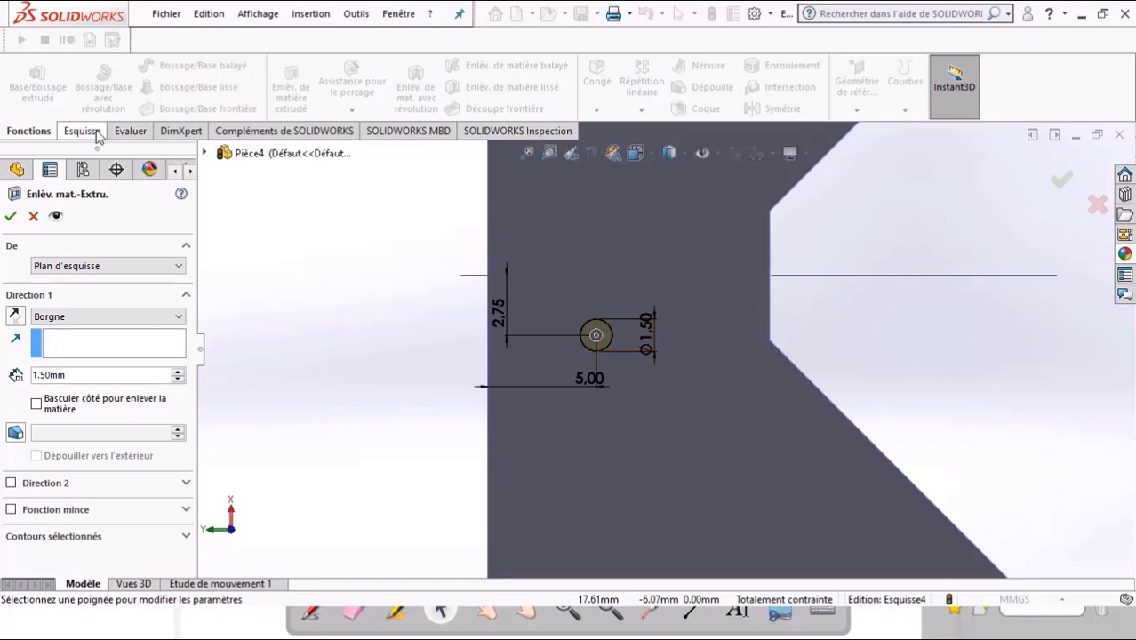
{"action": "left_click", "coordinate": [1091, 208]}
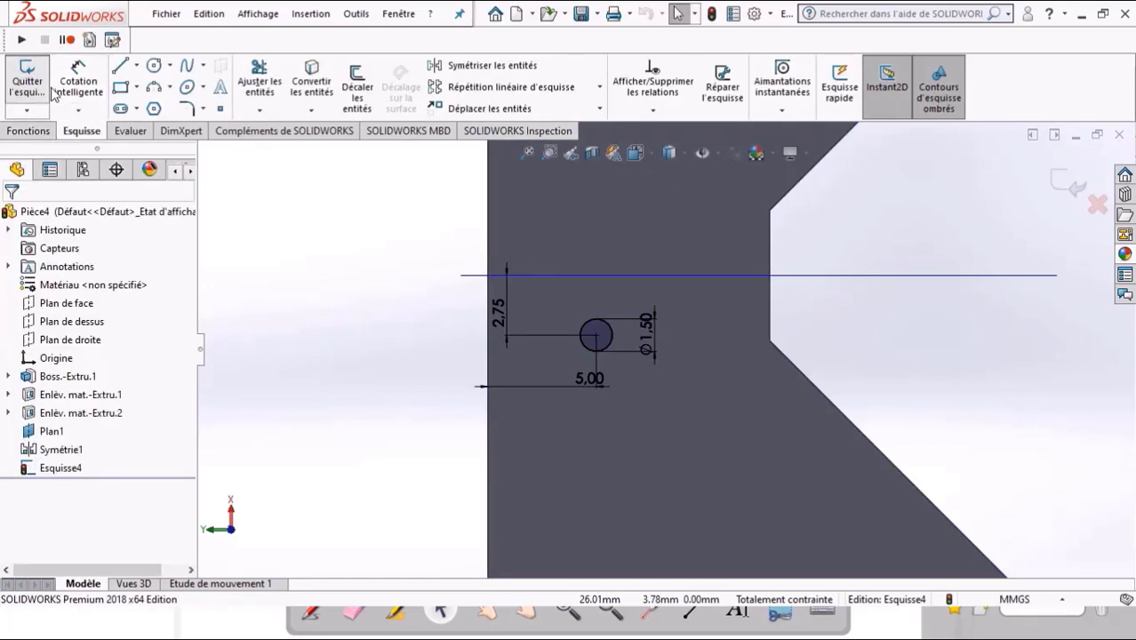
- Change the circle's diameter to Ø1.00 and its centre-line distance to 3.00 mm
{"action": "double_click", "coordinate": [644, 324]}
{"action": "type", "text": "1"}
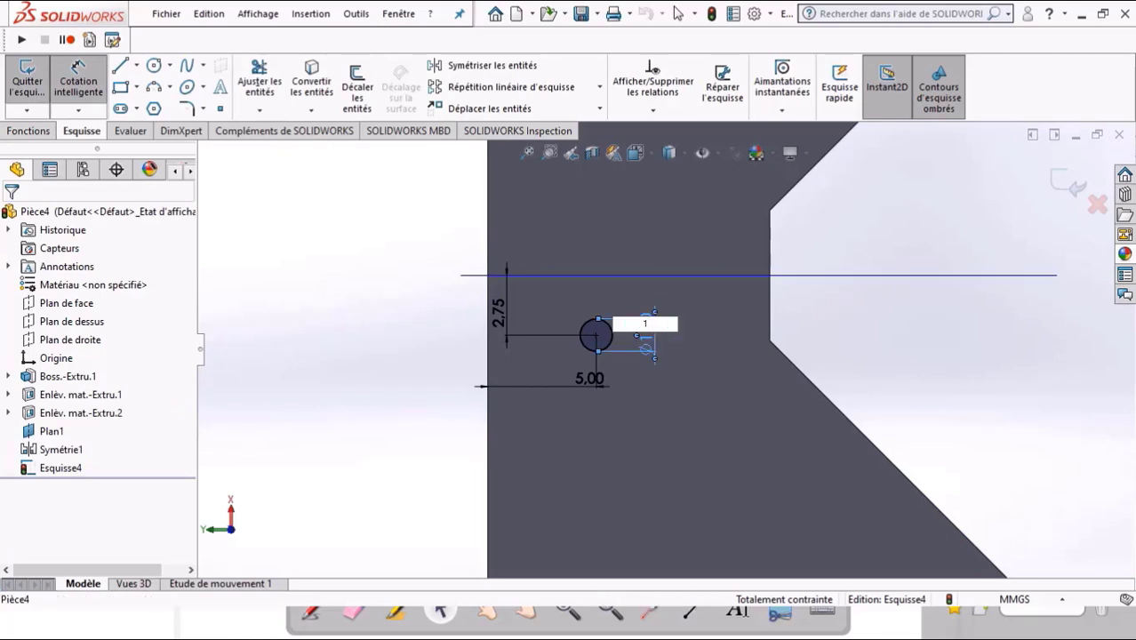
{"action": "key", "text": "Return"}
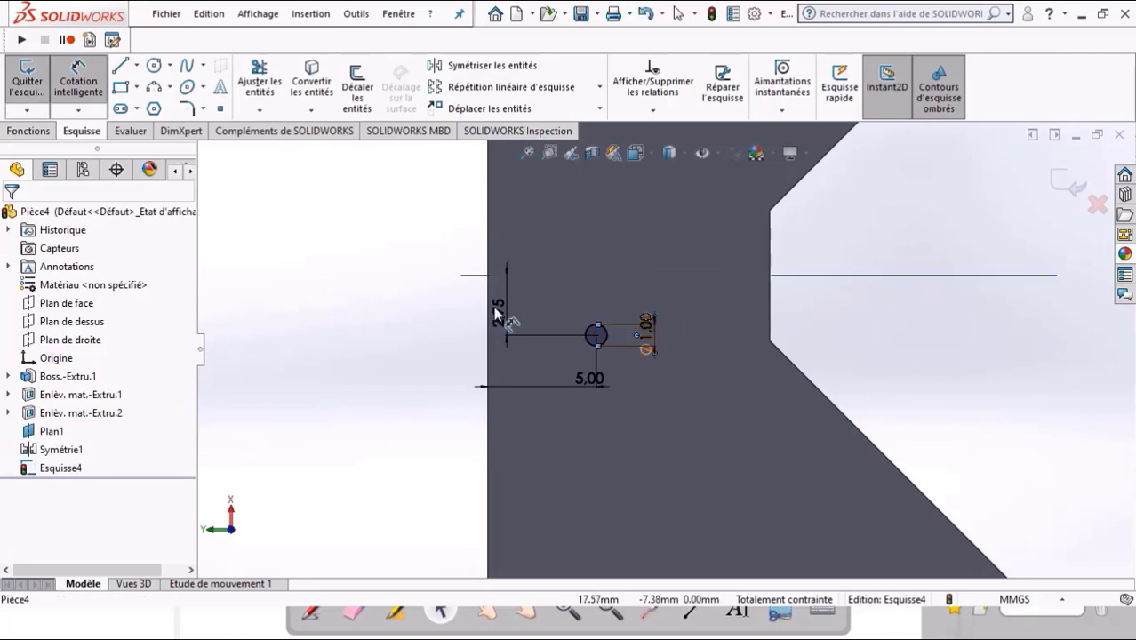
{"action": "double_click", "coordinate": [499, 311]}
{"action": "type", "text": "3"}
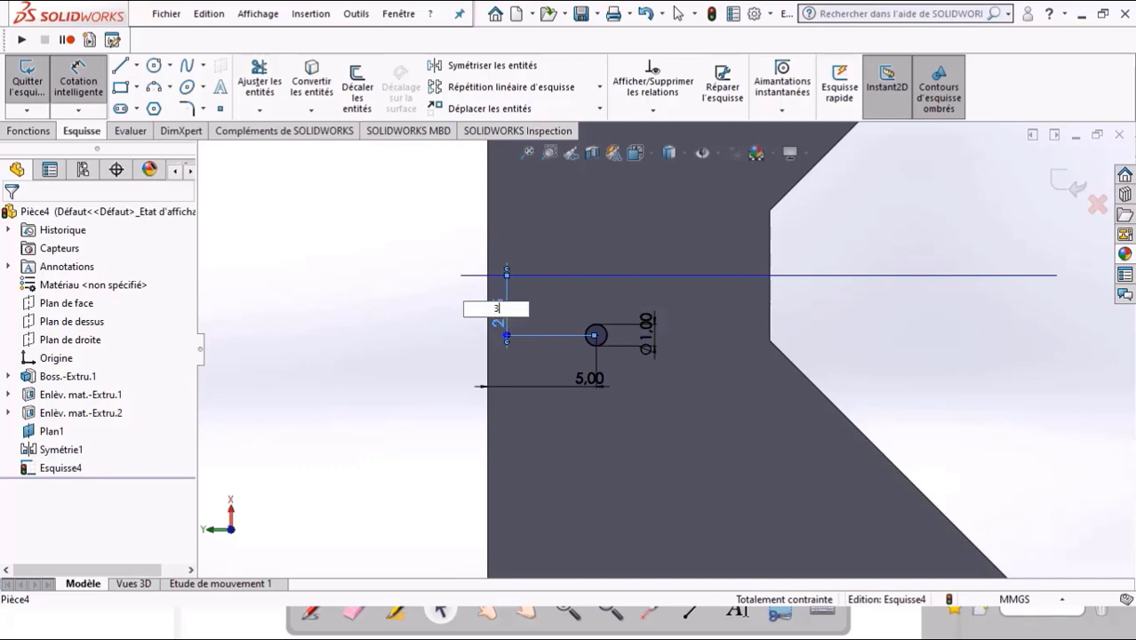
{"action": "key", "text": "Return"}
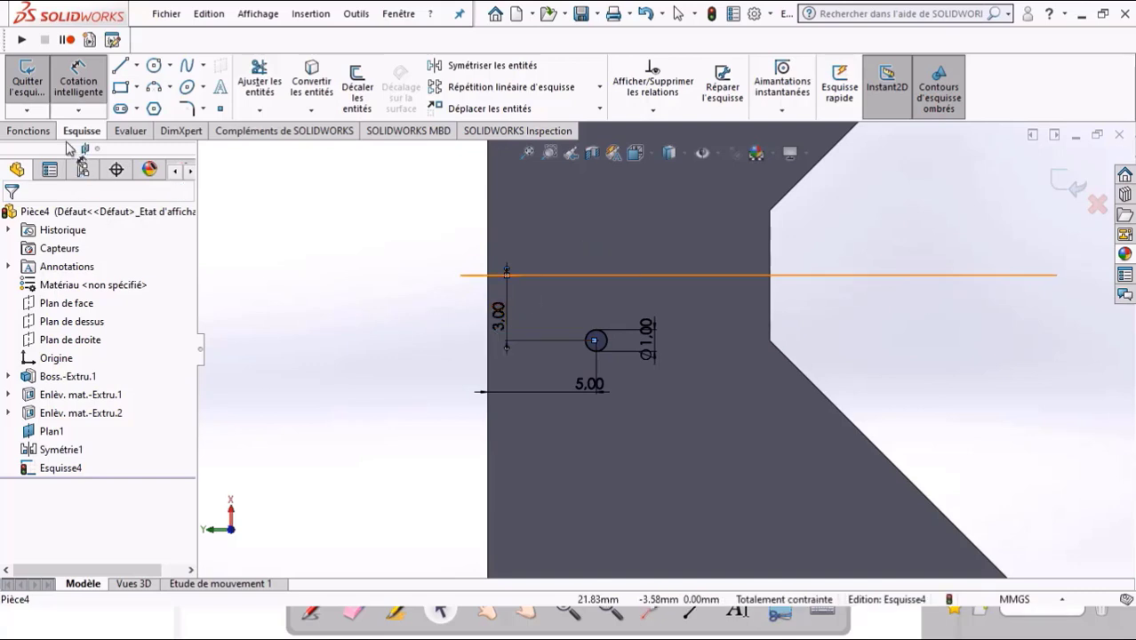
- Cut the circle through the entire part with an Through All extruded cut
{"action": "left_click", "coordinate": [38, 133]}
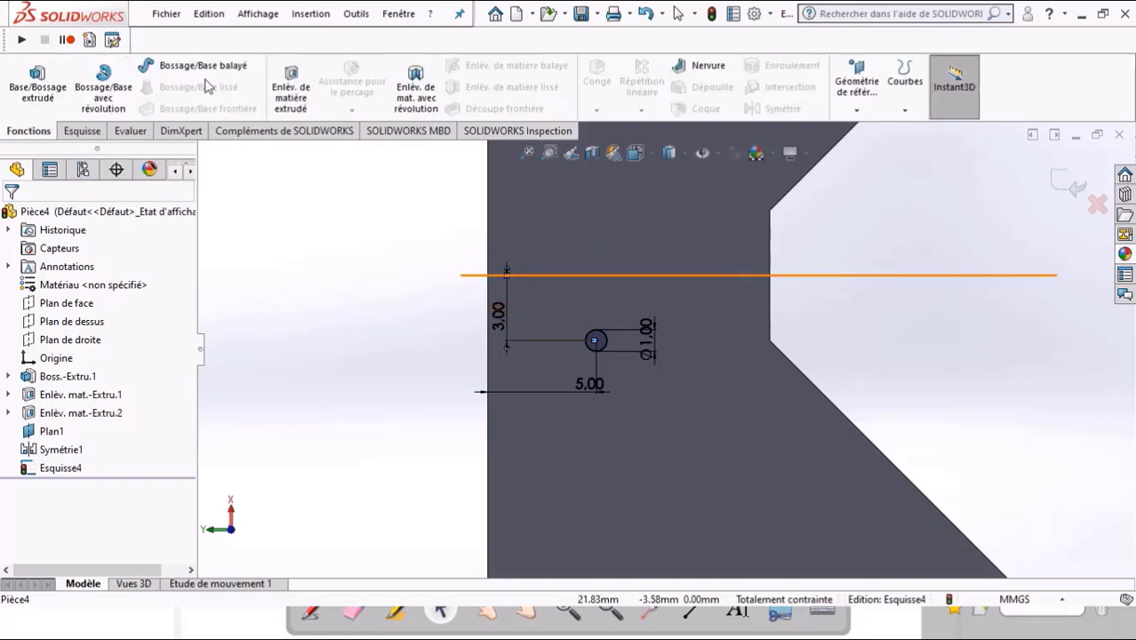
{"action": "left_click", "coordinate": [297, 76]}
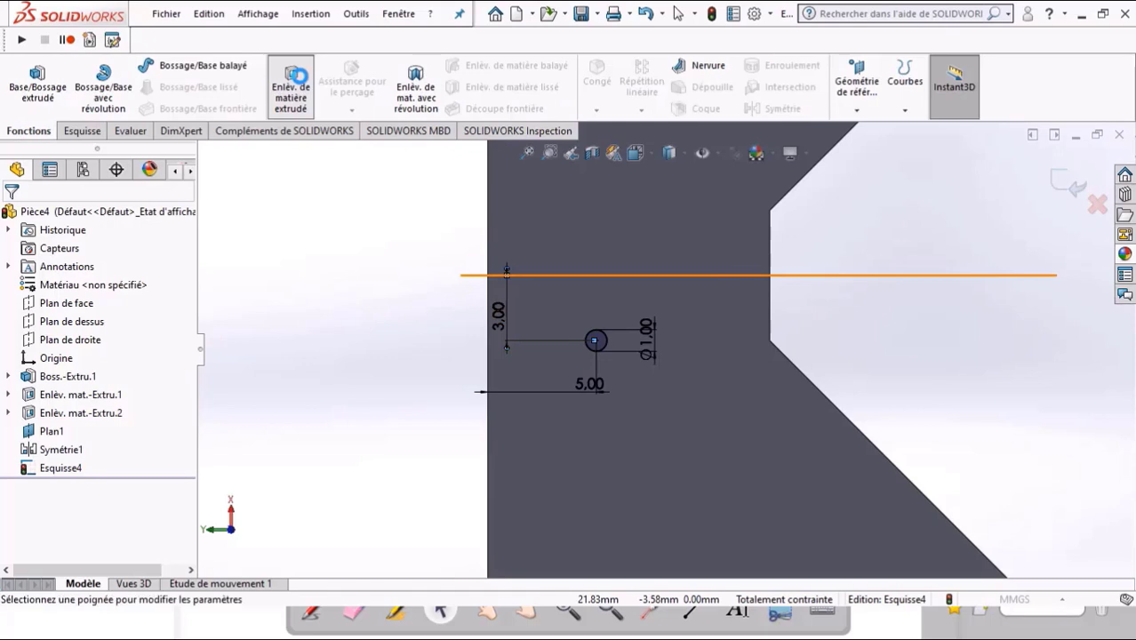
{"action": "left_click", "coordinate": [175, 320]}
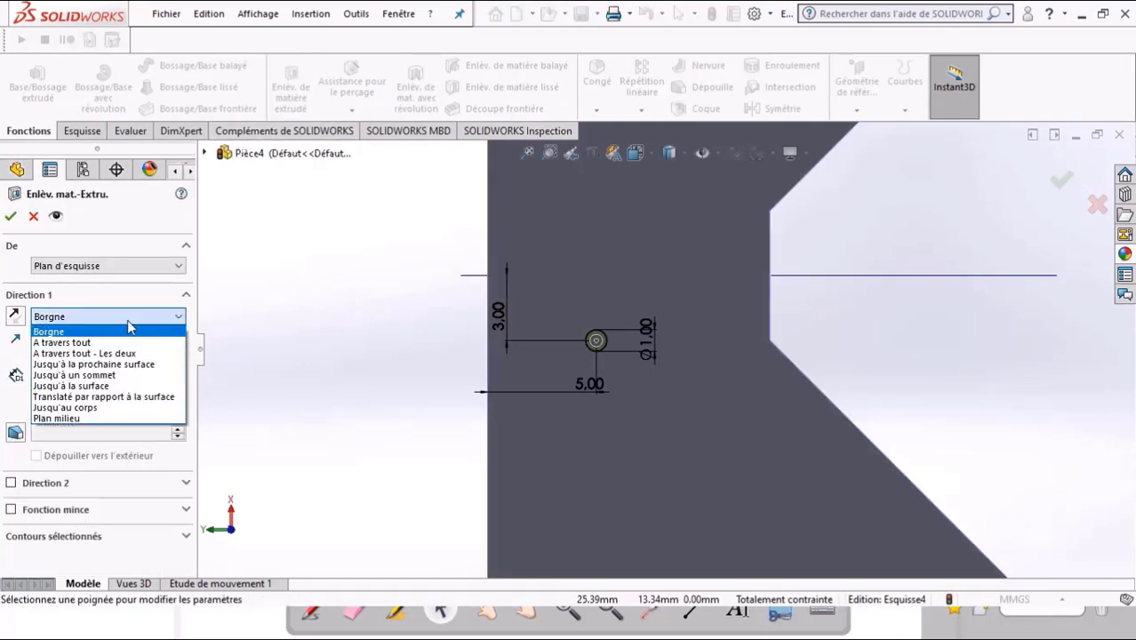
{"action": "left_click", "coordinate": [80, 341]}
{"action": "left_click", "coordinate": [10, 217]}
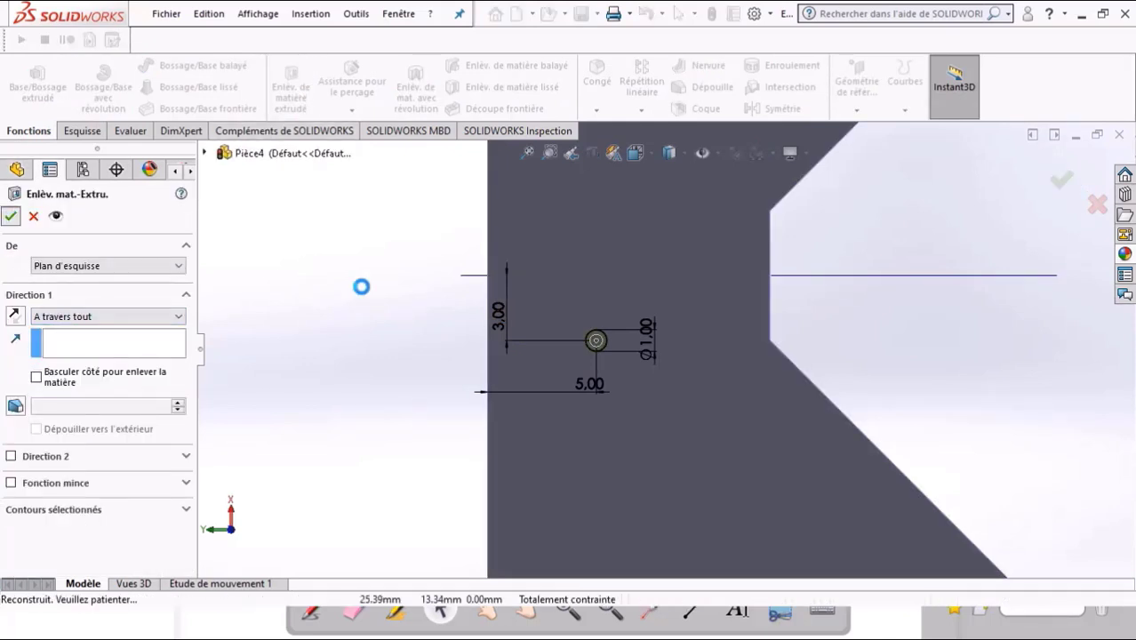
- Rotate the block to inspect the new small through hole and its inner wall
{"action": "key", "text": "z"}
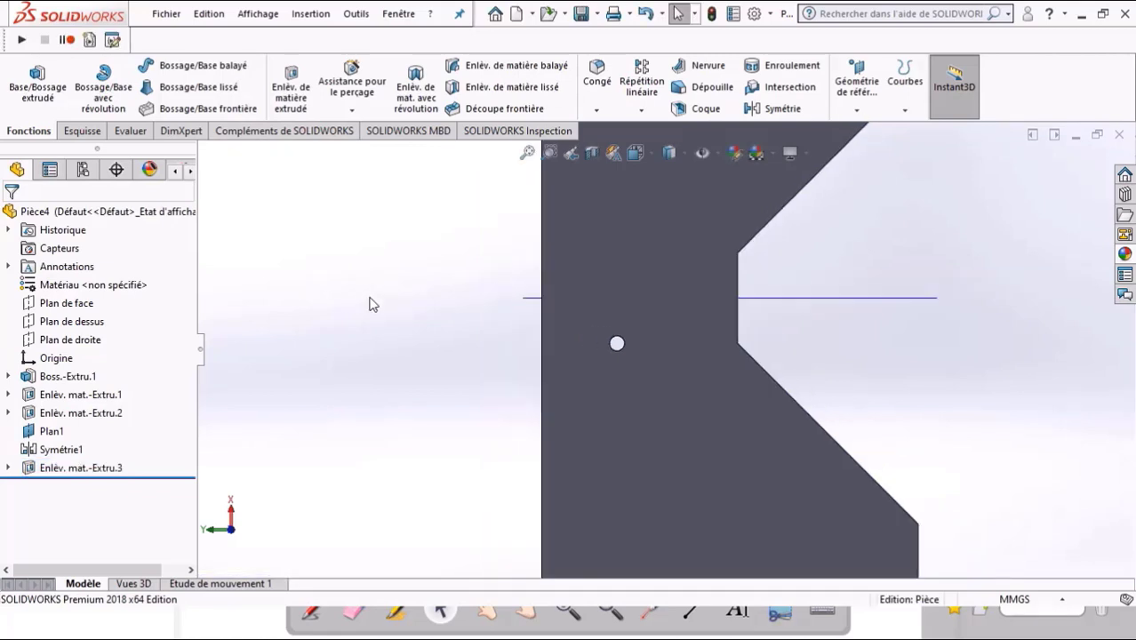
{"action": "key", "text": "Left"}
{"action": "key", "text": "Left"}
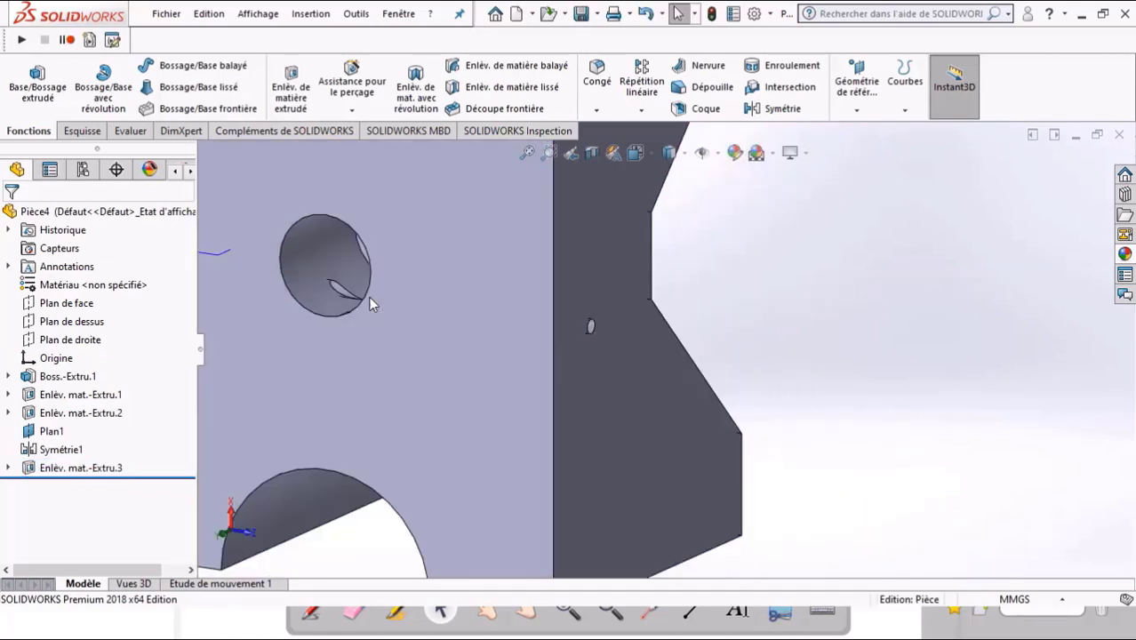
{"action": "key", "text": "Left"}
{"action": "key", "text": "Left"}
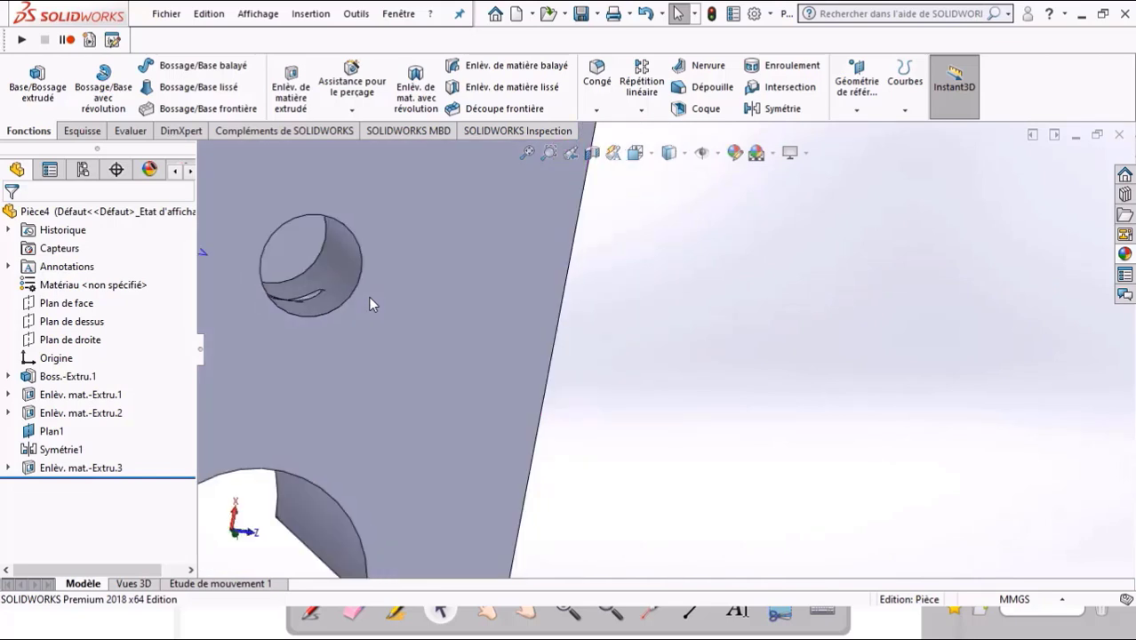
{"action": "key", "text": "Left"}
{"action": "key", "text": "Down"}
{"action": "key", "text": "Down"}
{"action": "key", "text": "Down"}
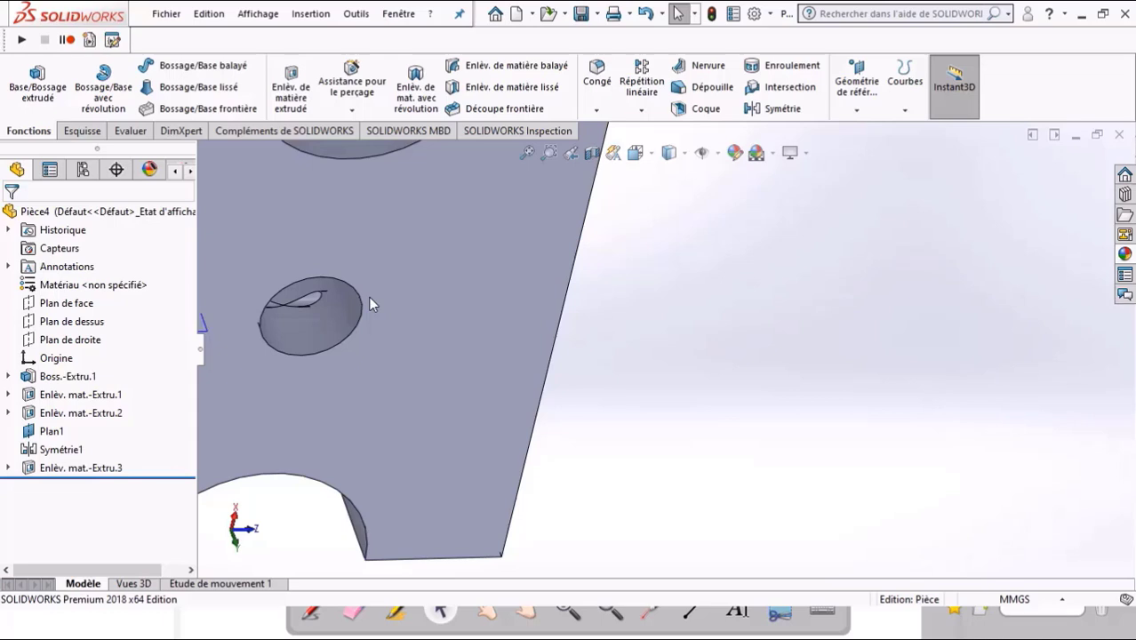
{"action": "key", "text": "Up"}
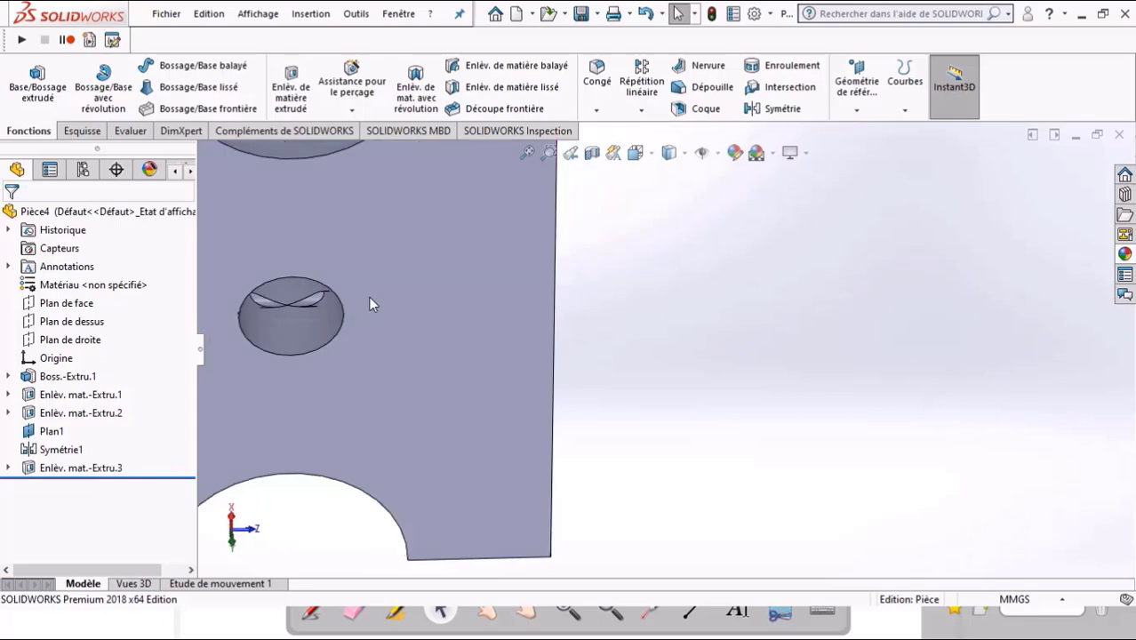
{"action": "key", "text": "Up"}
{"action": "key", "text": "Up"}
{"action": "key", "text": "Left"}
{"action": "key", "text": "Left"}
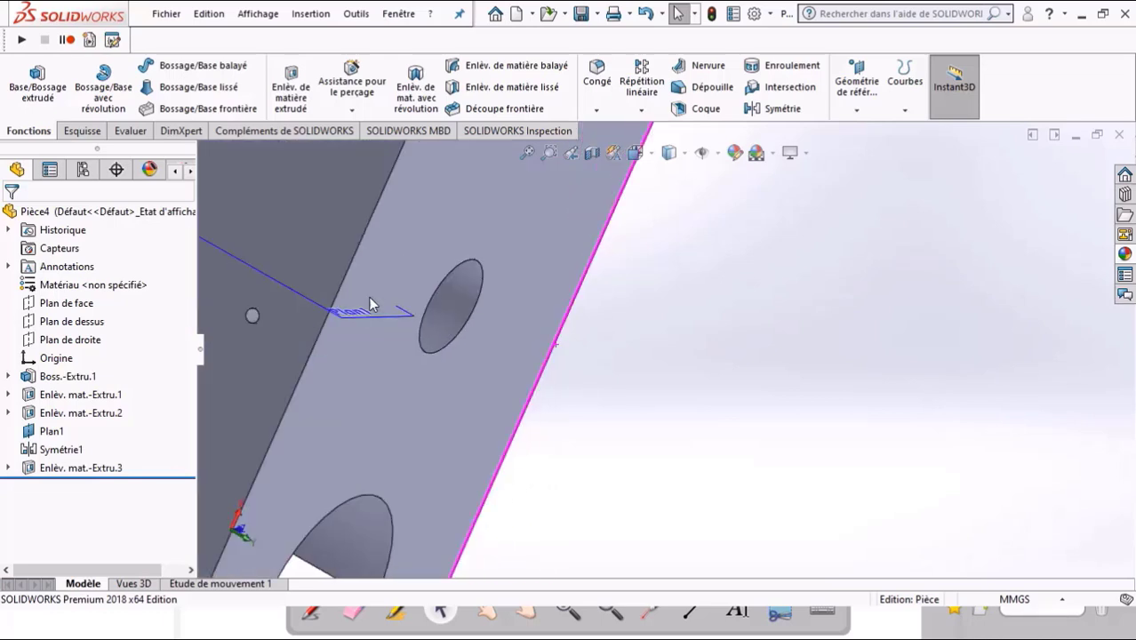
{"action": "key", "text": "Left"}
{"action": "key", "text": "Left"}
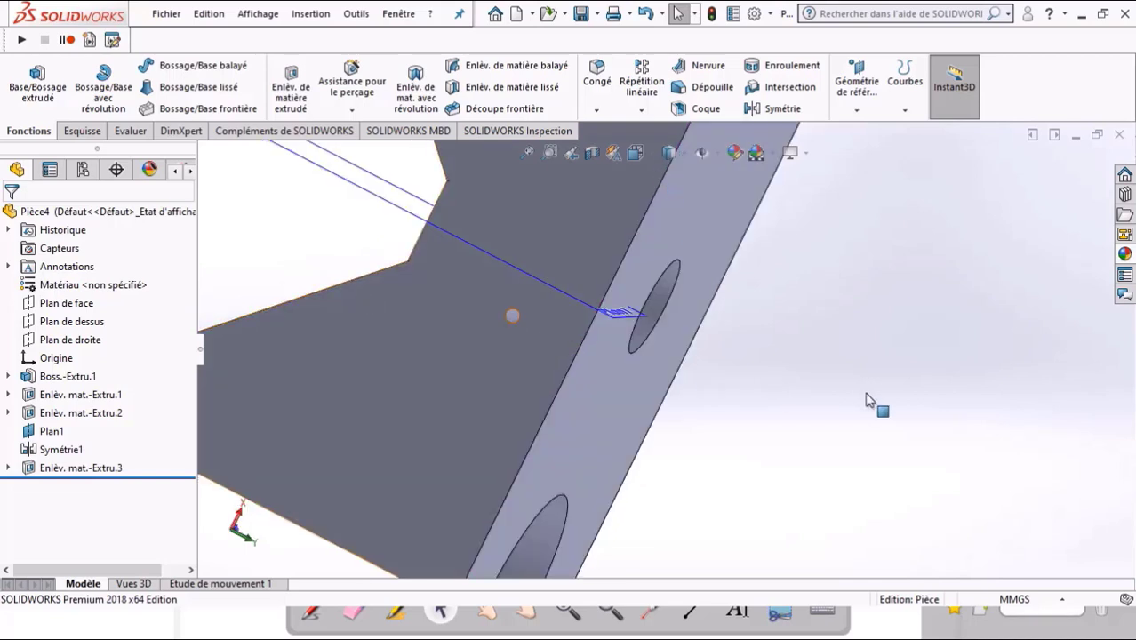
{"action": "key", "text": "Down"}
- Zoom and tumble the block around its horizontal axis, ending on an isometric view
{"action": "scroll", "coordinate": [867, 405], "scroll_direction": "up", "scroll_amount": 1}
{"action": "scroll", "coordinate": [866, 405], "scroll_direction": "up", "scroll_amount": 1}
{"action": "scroll", "coordinate": [866, 405], "scroll_direction": "up", "scroll_amount": 1}
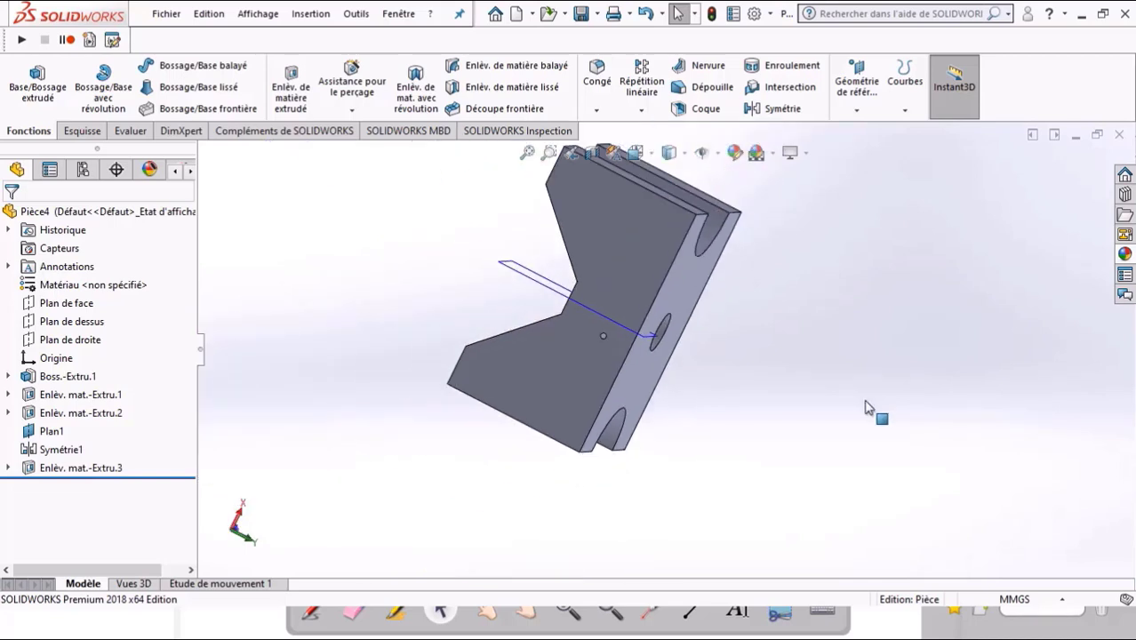
{"action": "key", "text": "Down"}
{"action": "key", "text": "Down"}
{"action": "key", "text": "Down"}
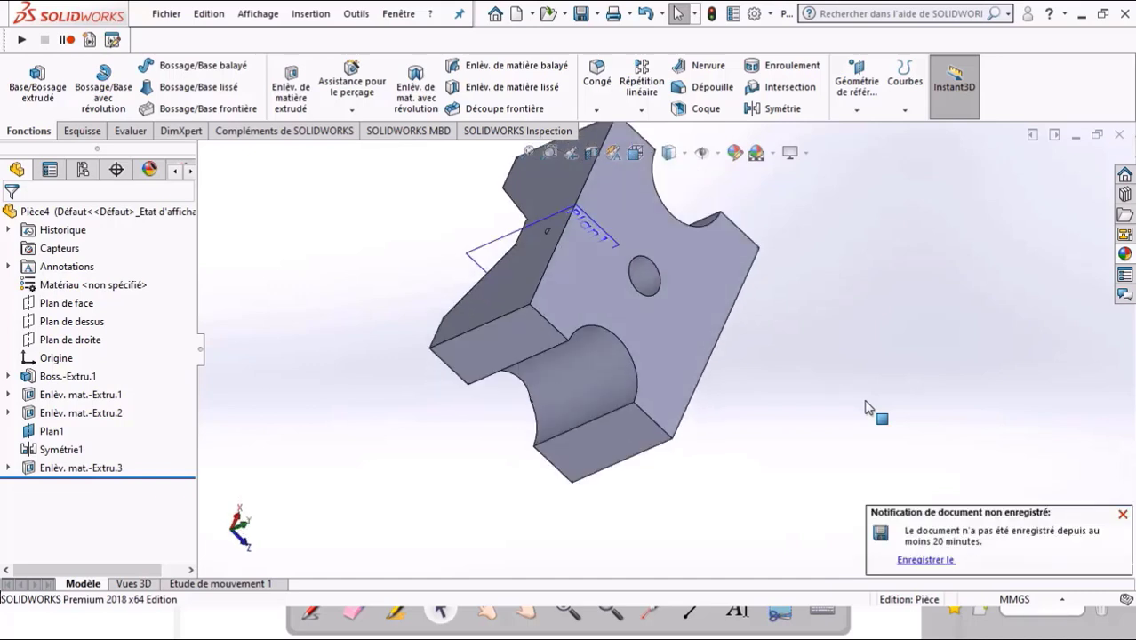
{"action": "key", "text": "Down"}
{"action": "key", "text": "Down"}
{"action": "key", "text": "Down"}
{"action": "key", "text": "Down"}
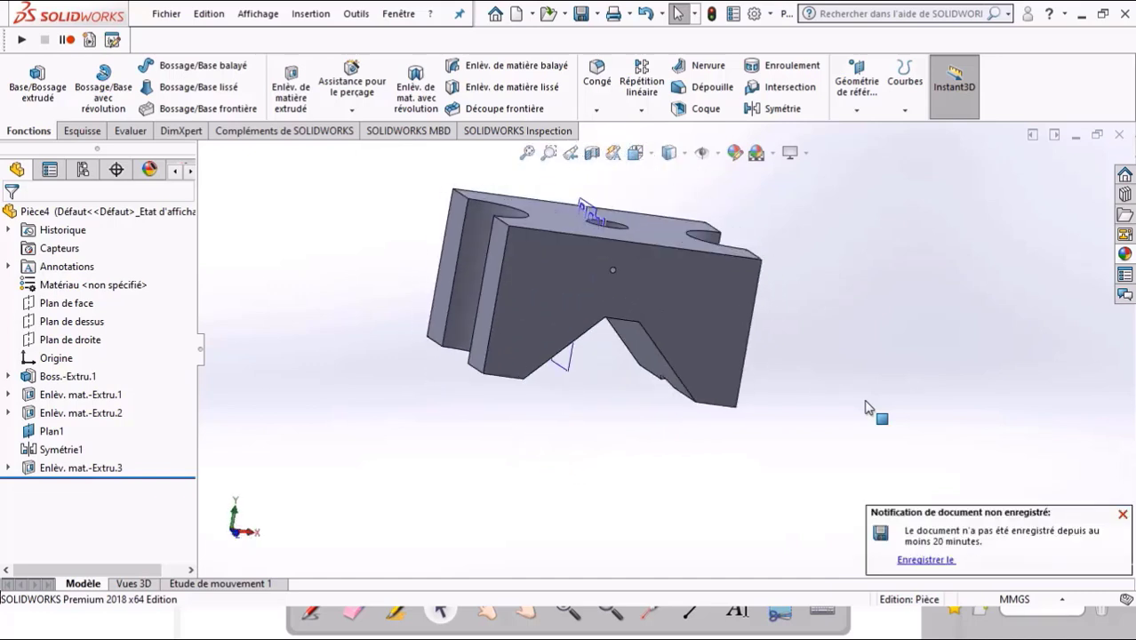
{"action": "key", "text": "Down"}
{"action": "key", "text": "Down"}
{"action": "key", "text": "Down"}
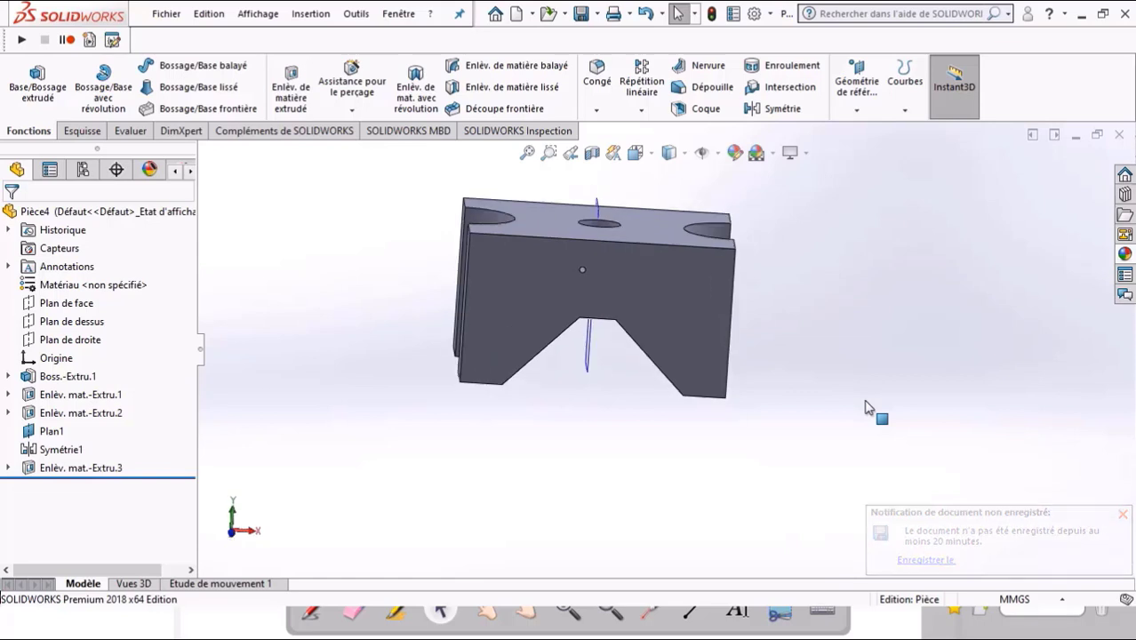
{"action": "key", "text": "Down"}
{"action": "key", "text": "ctrl+7"}
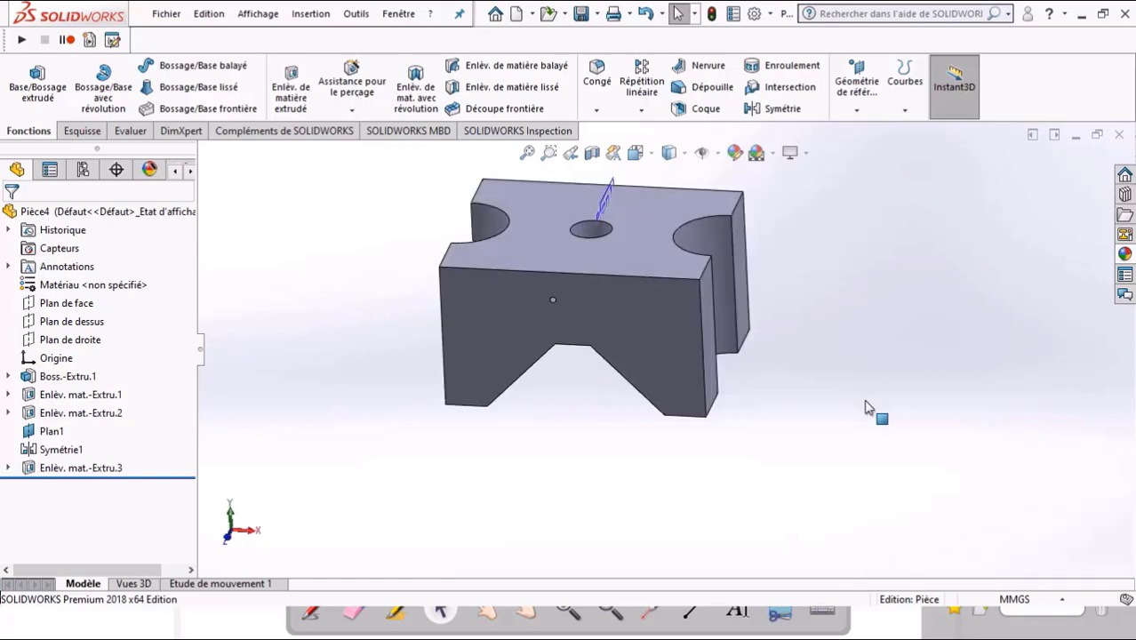